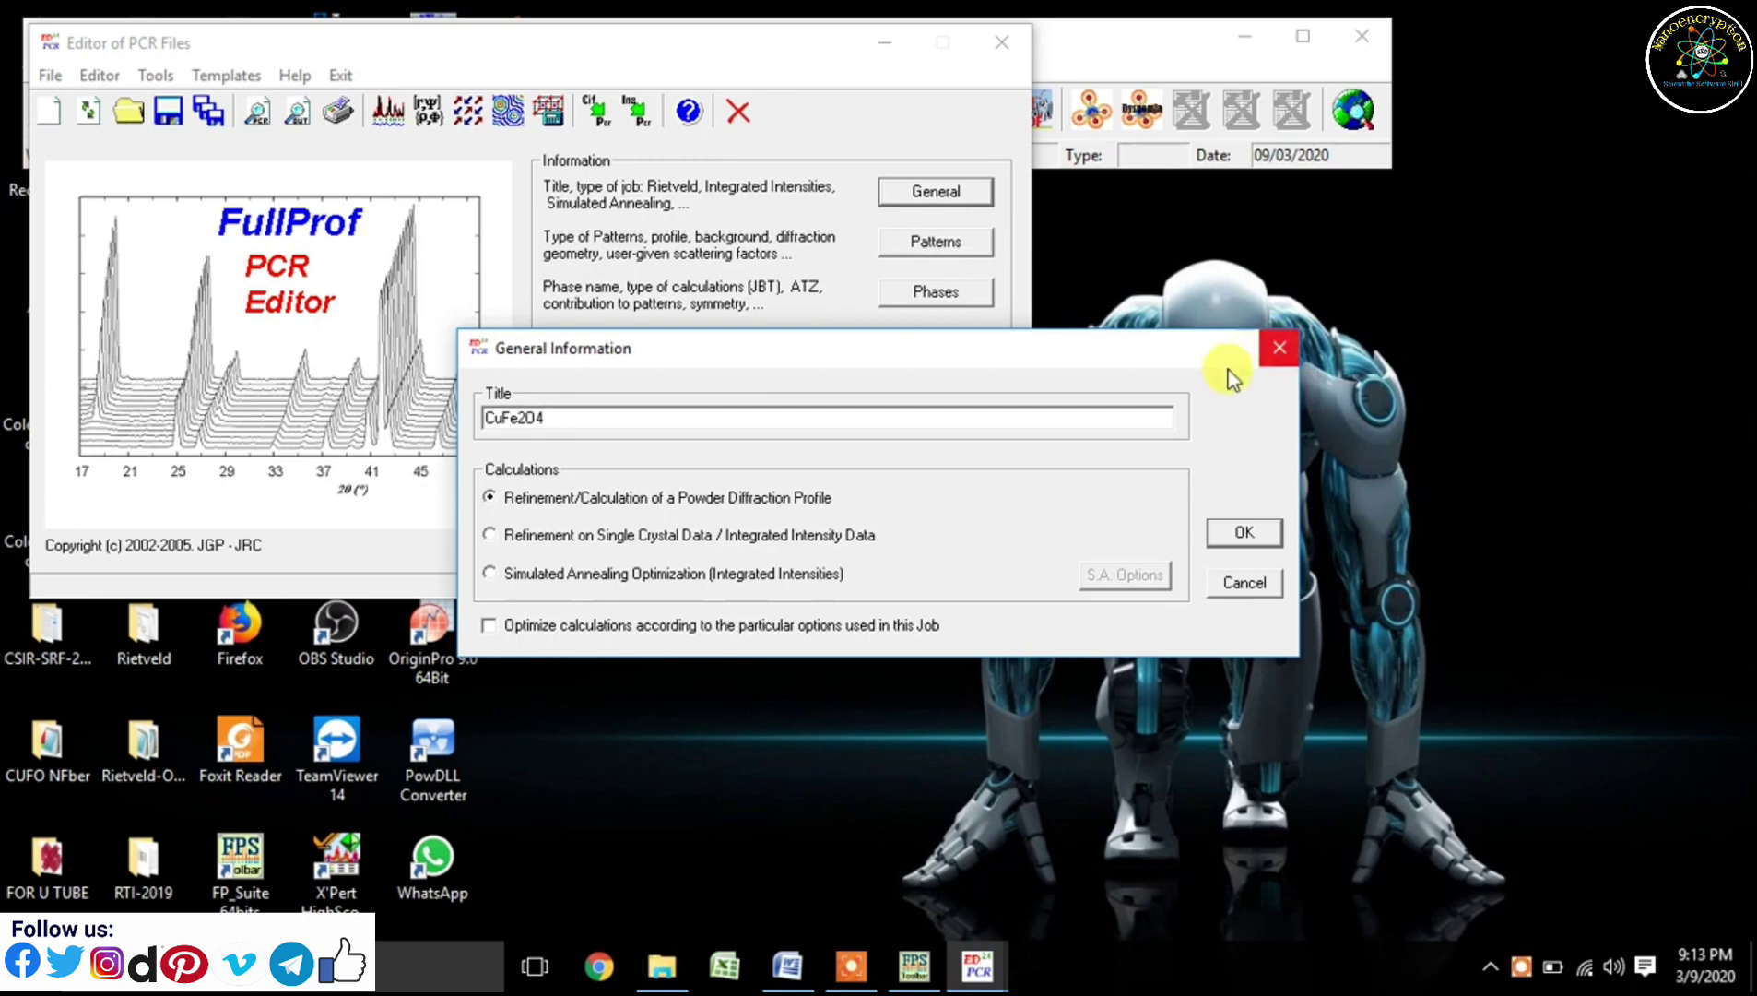
# - Enable optimizing calculations according to the job's particular options and add a diffraction pattern
pyautogui.click(498, 628)
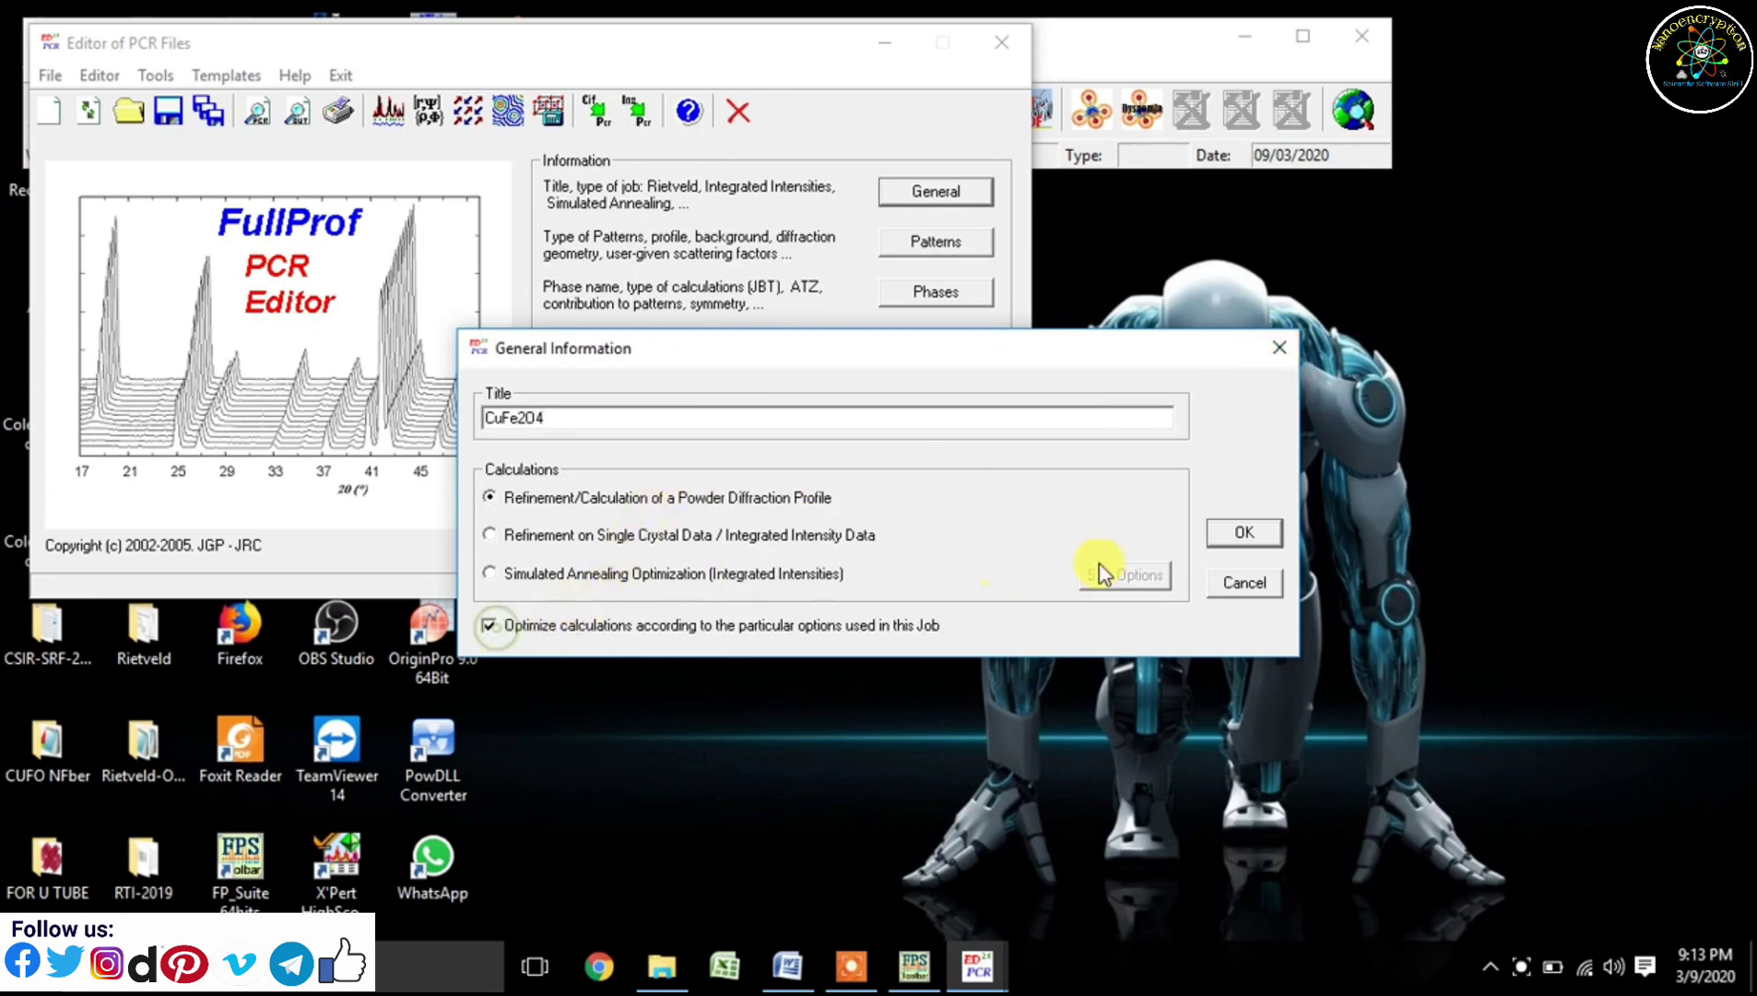
pyautogui.click(1242, 534)
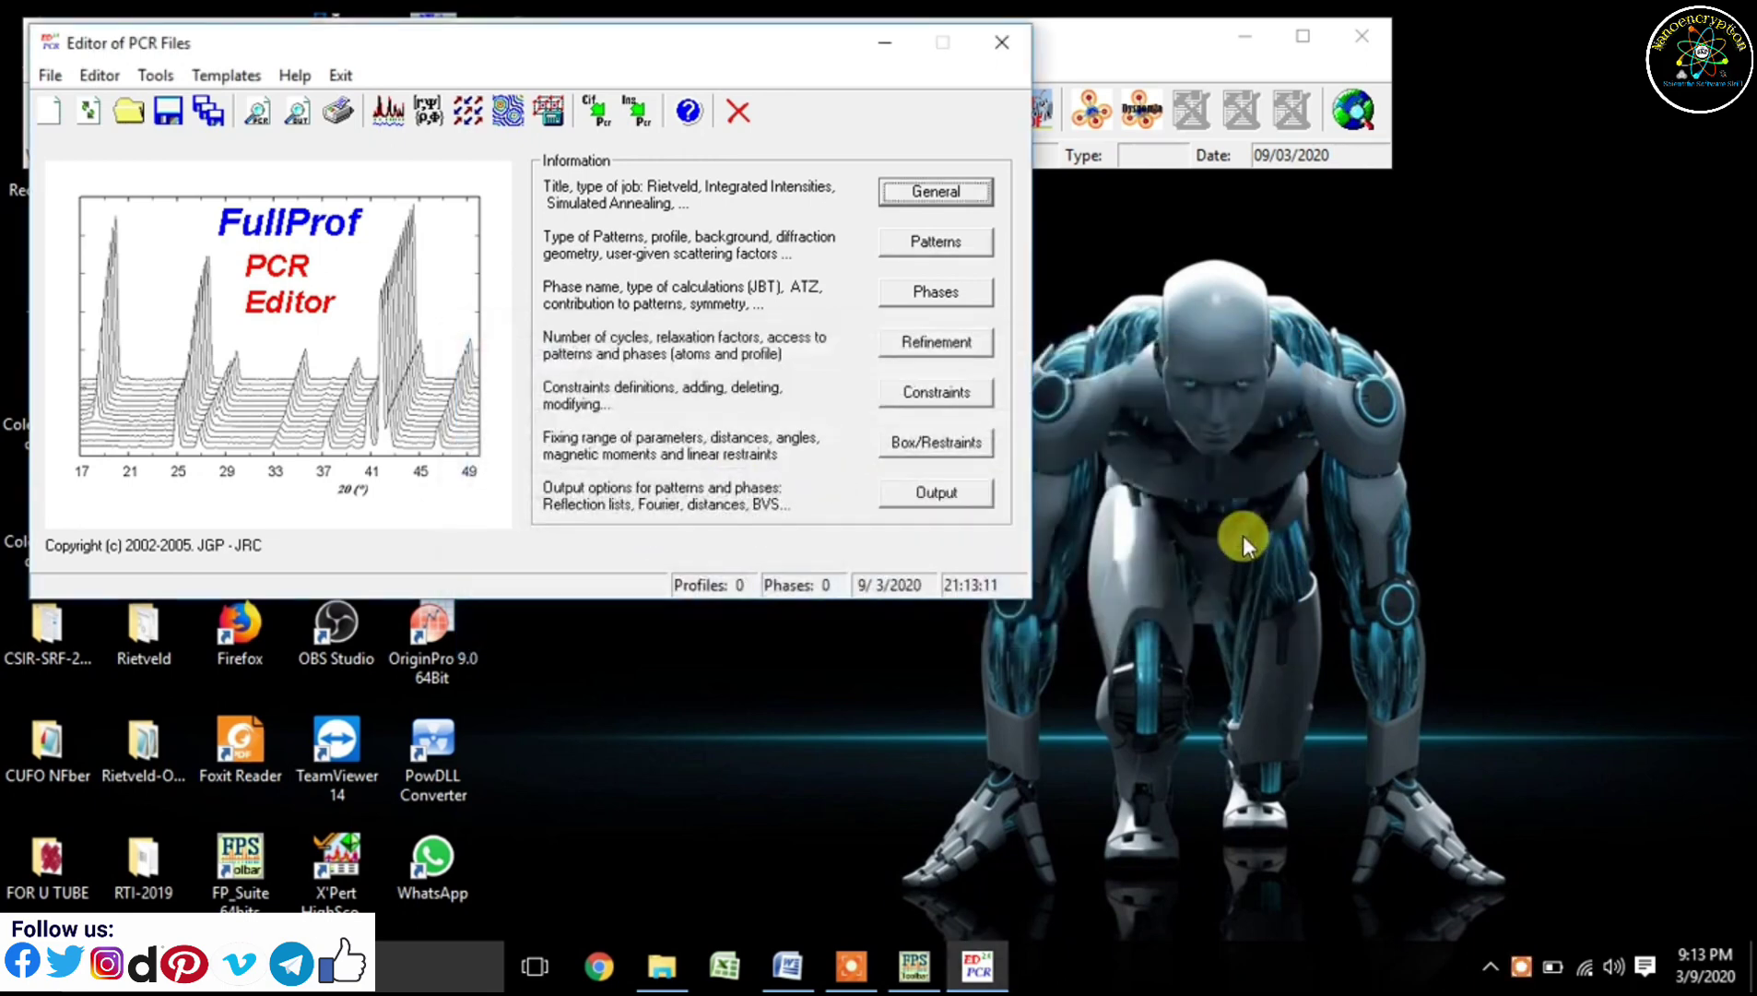
pyautogui.click(908, 241)
pyautogui.click(728, 507)
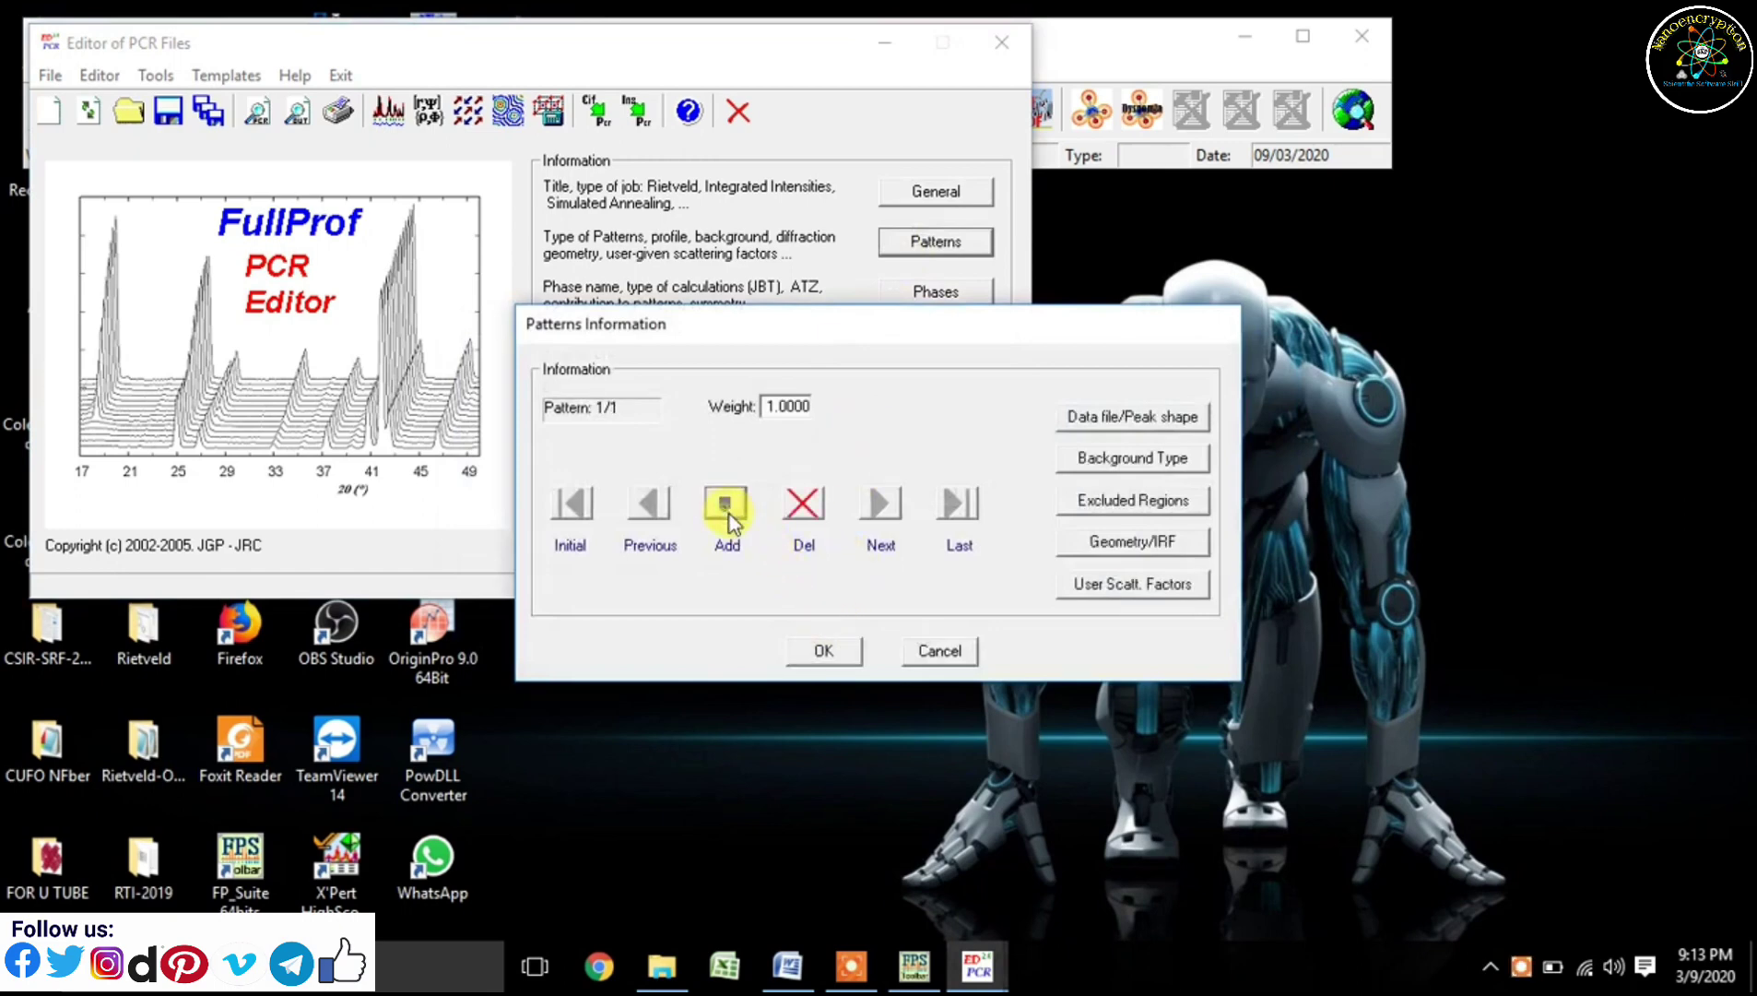
# - Load the CuFe2O4 data file from the CUFO NFber folder on the Desktop as the pattern's profile data
pyautogui.click(1081, 422)
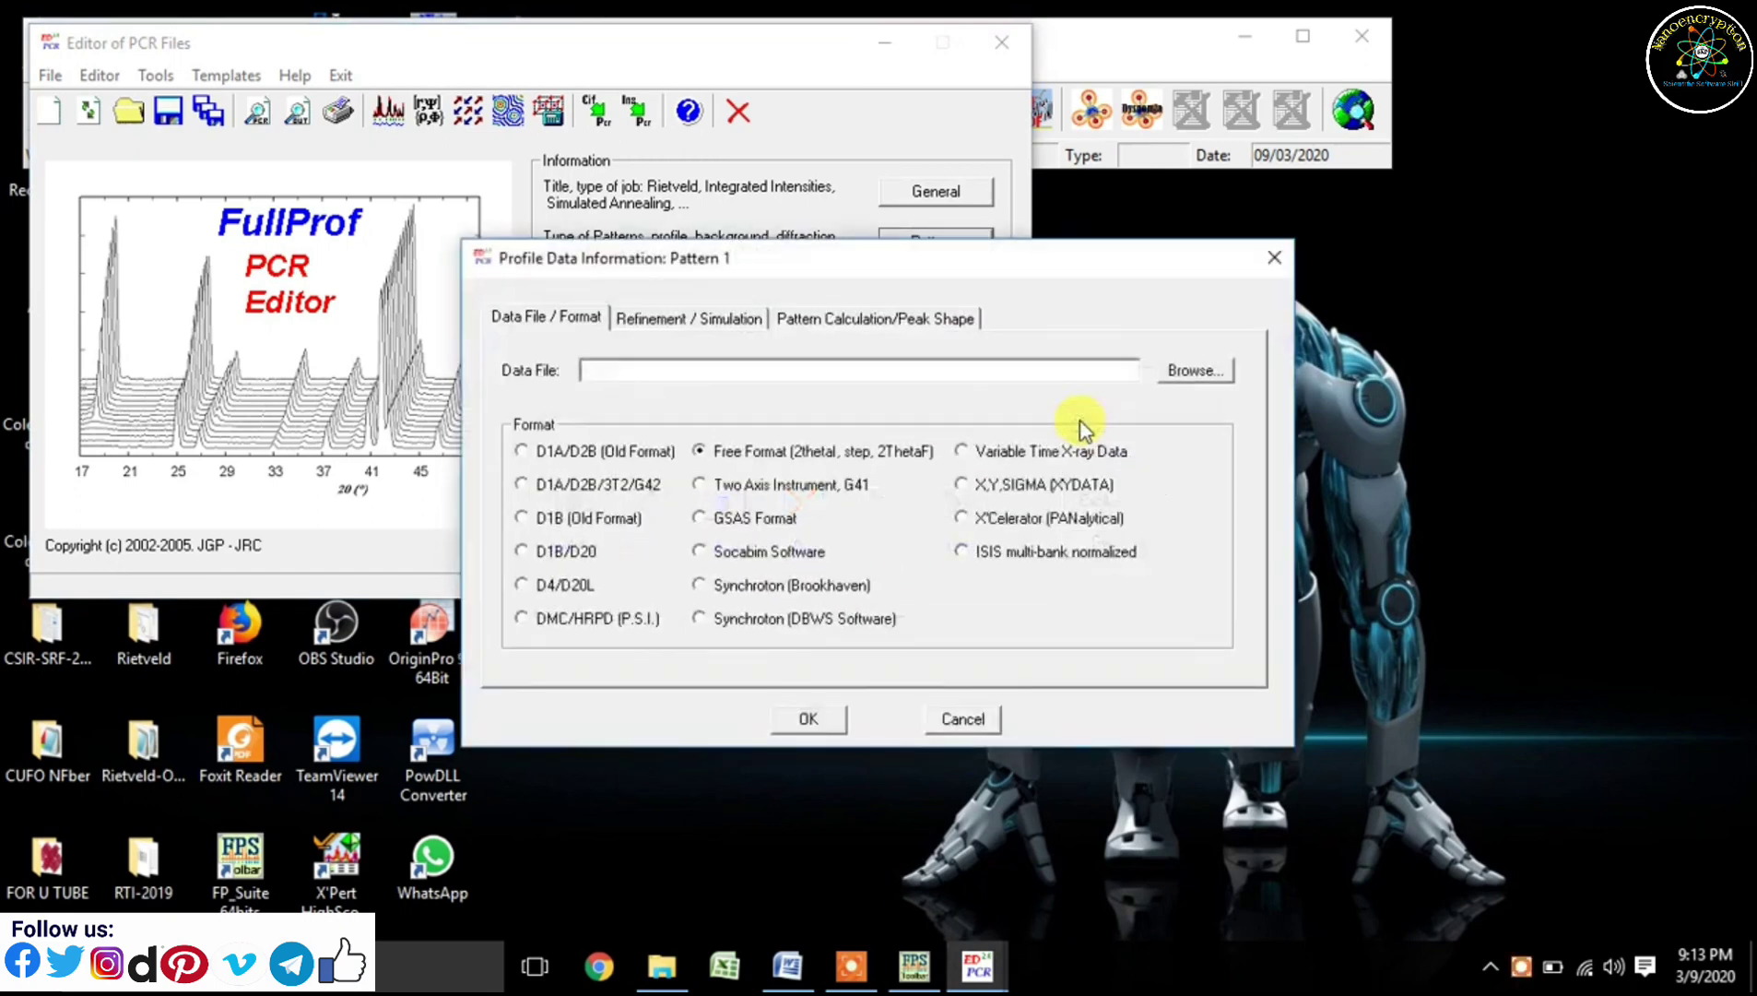
pyautogui.click(1180, 373)
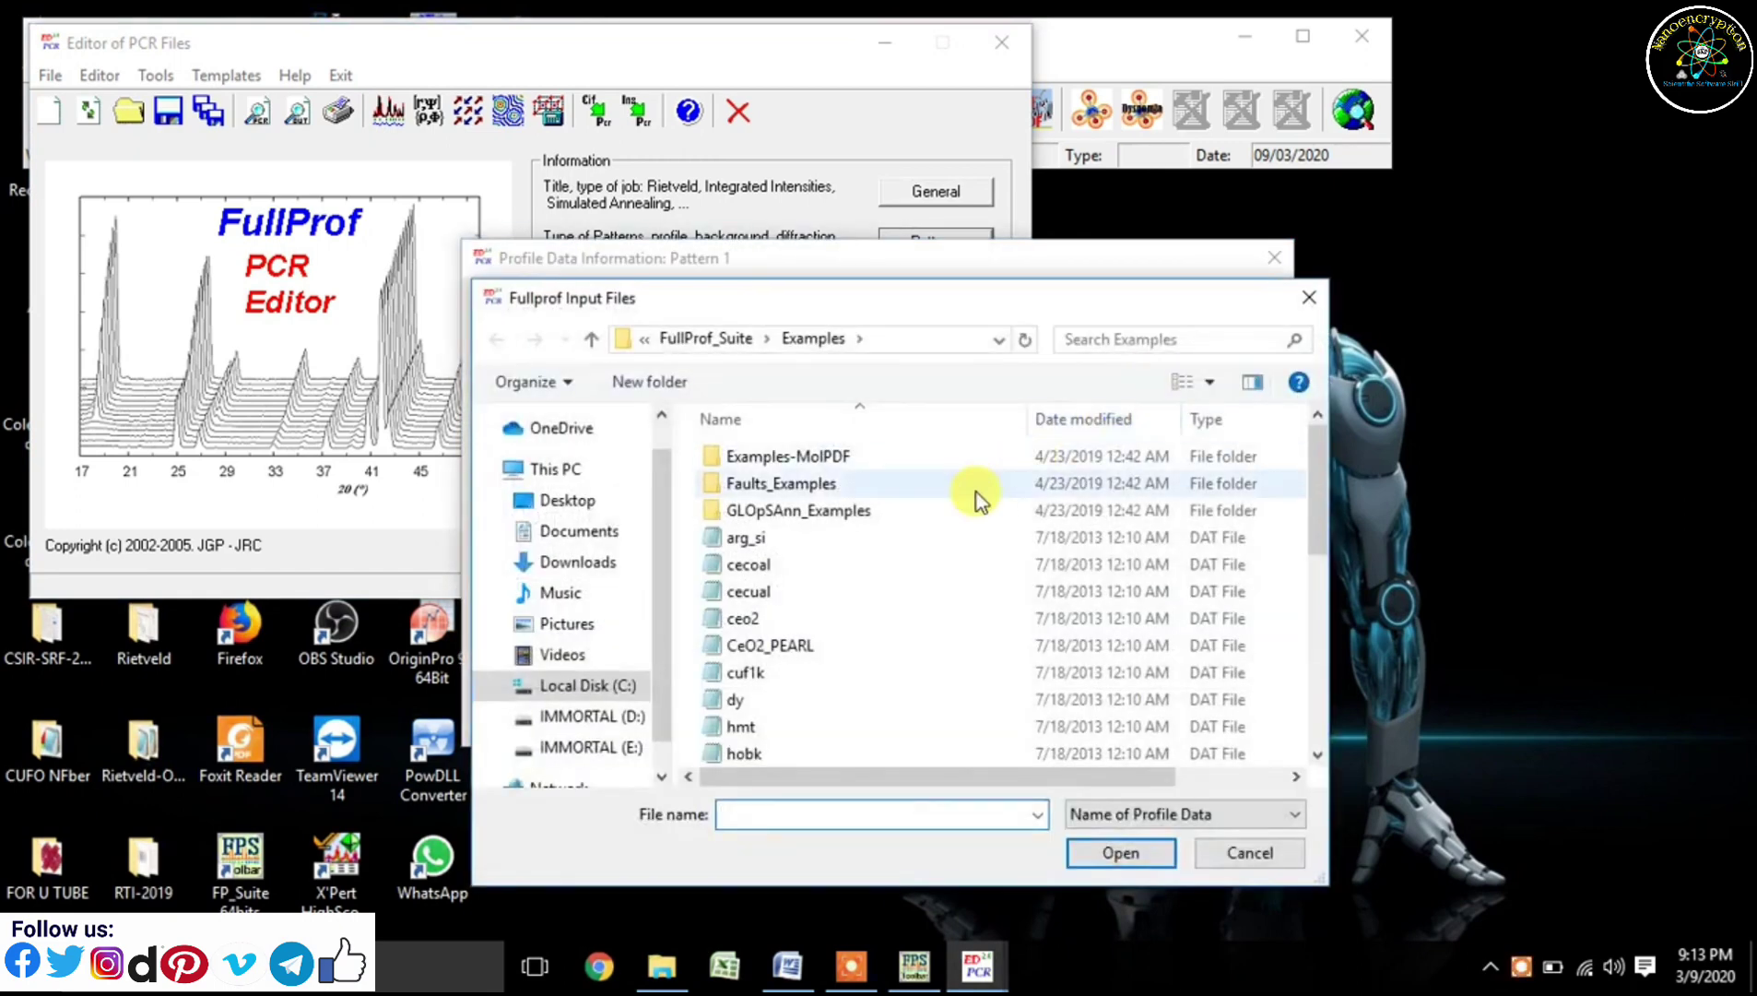
pyautogui.click(553, 500)
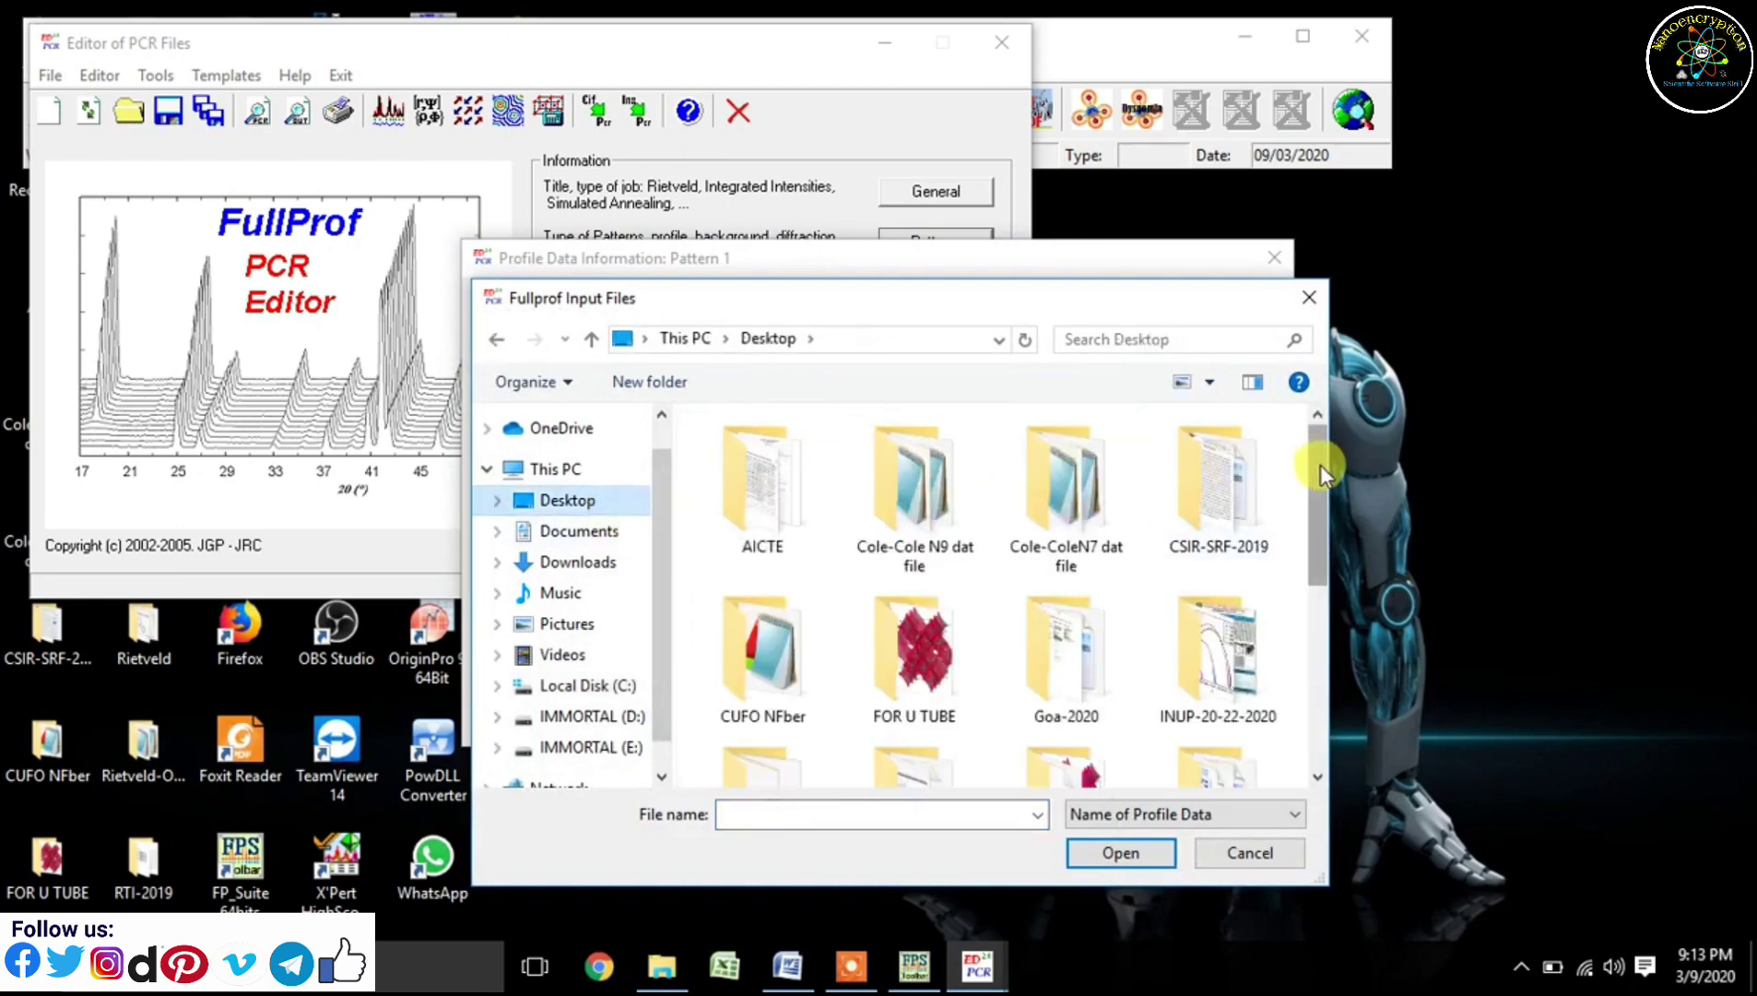
pyautogui.scroll(-1, 1321, 464)
pyautogui.moveTo(1313, 558)
pyautogui.mouseDown()
pyautogui.moveTo(1311, 600)
pyautogui.moveTo(1306, 565)
pyautogui.mouseUp()
pyautogui.doubleClick(813, 499)
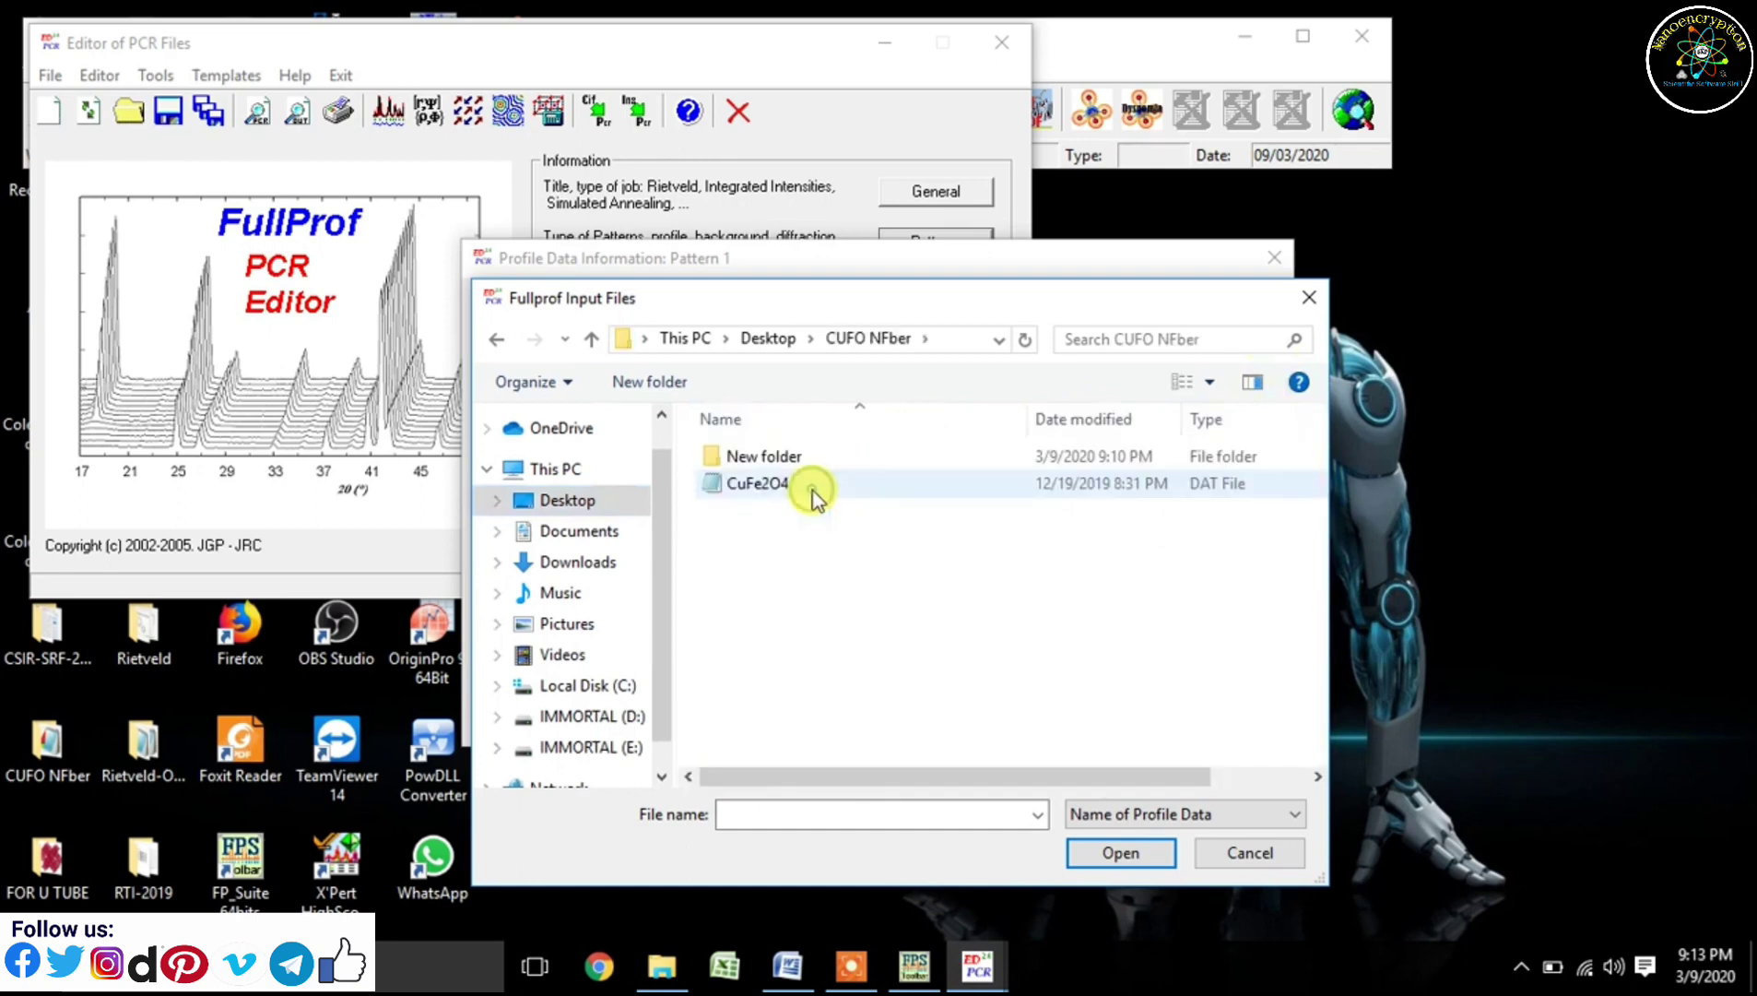
pyautogui.click(812, 485)
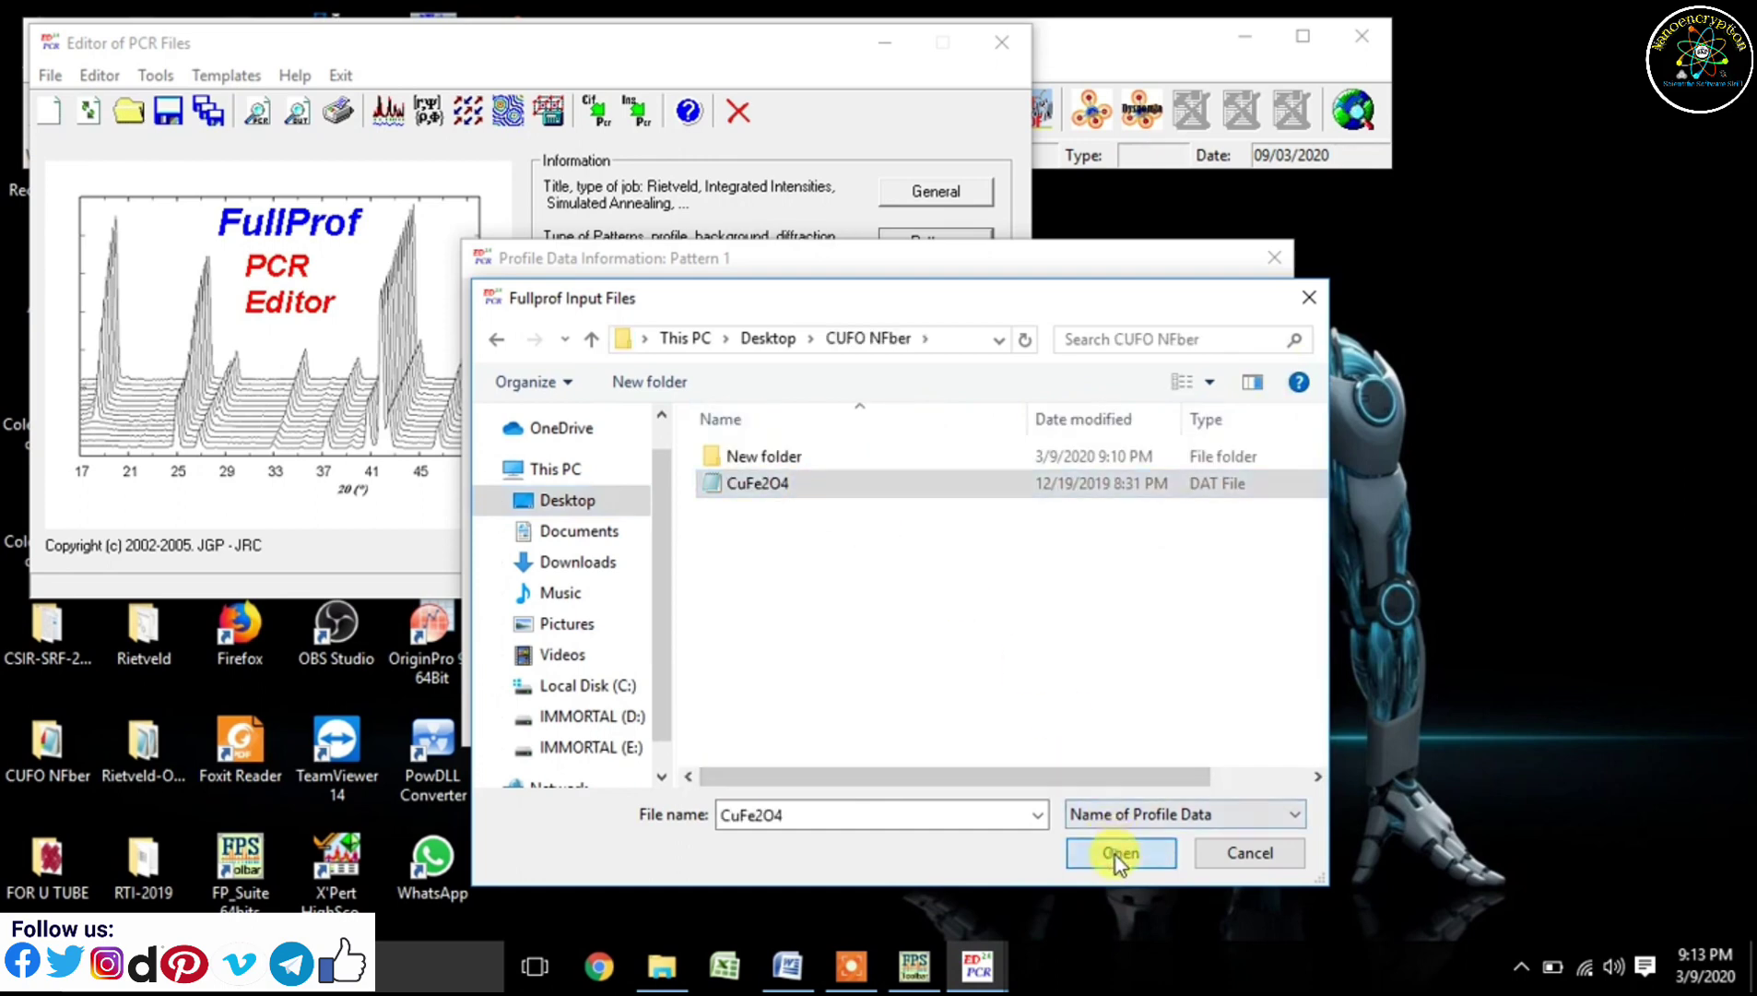
pyautogui.click(1116, 853)
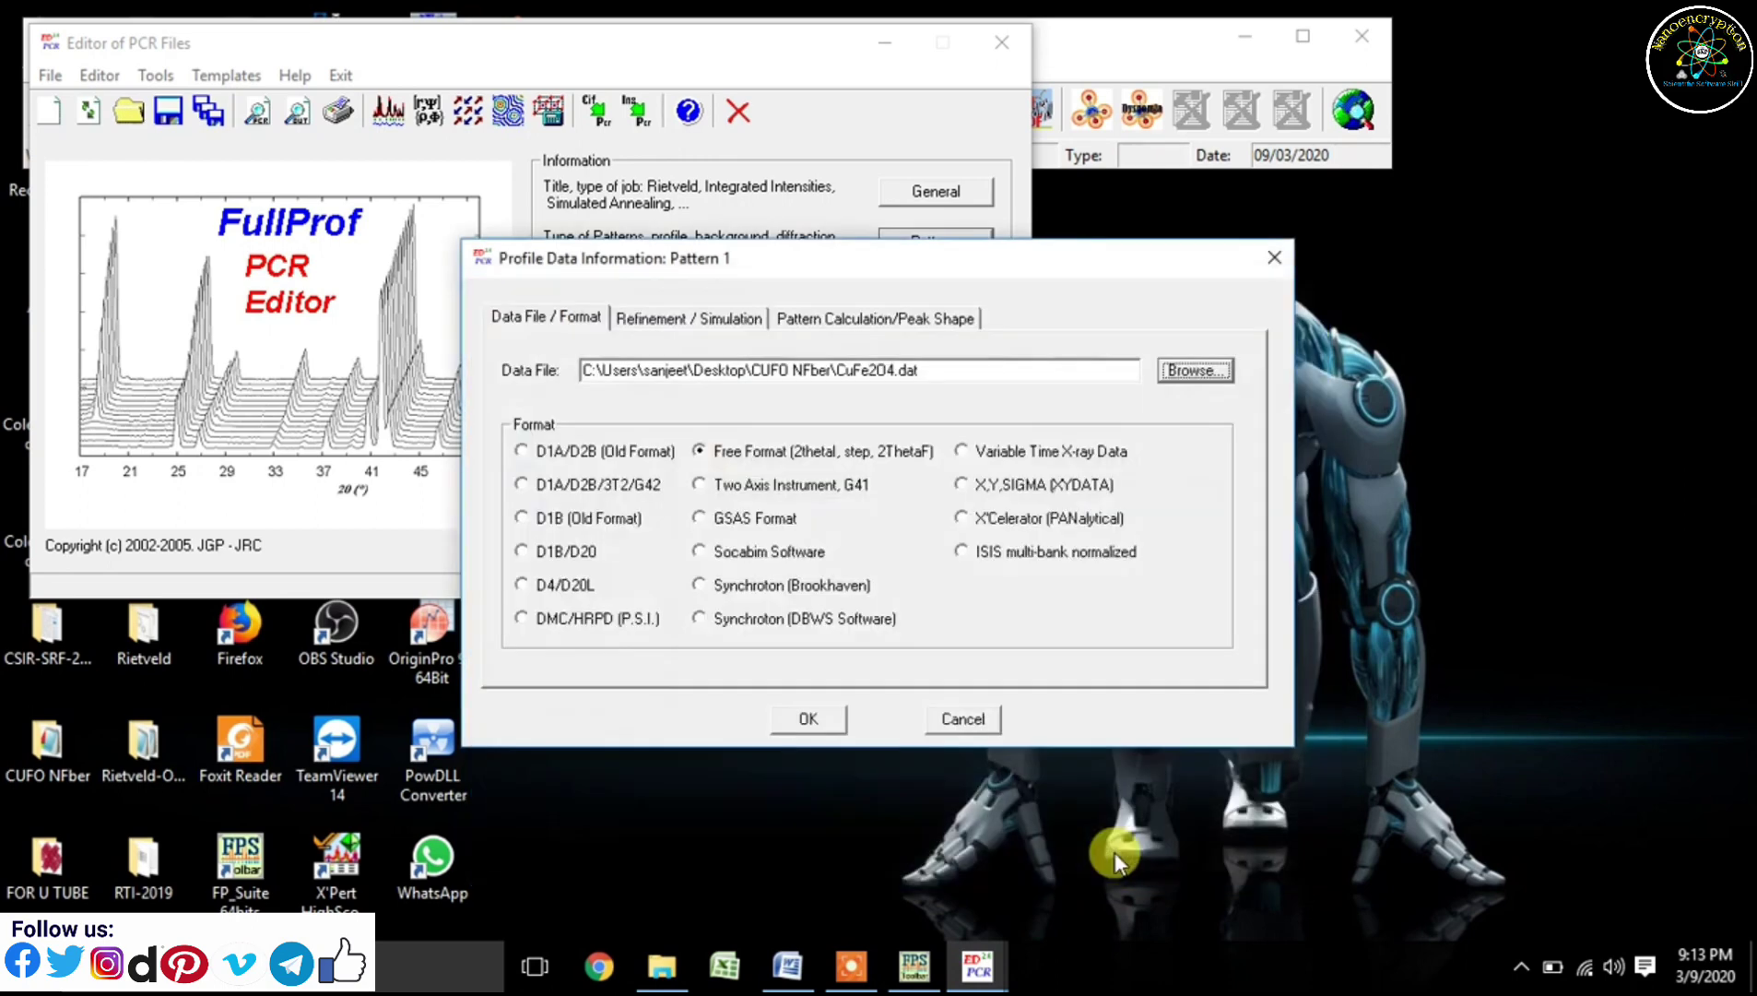
# - Choose the refinement option for the pattern data and set the peak shape to Pseudo-Voigt
pyautogui.click(716, 323)
pyautogui.click(535, 397)
pyautogui.click(819, 317)
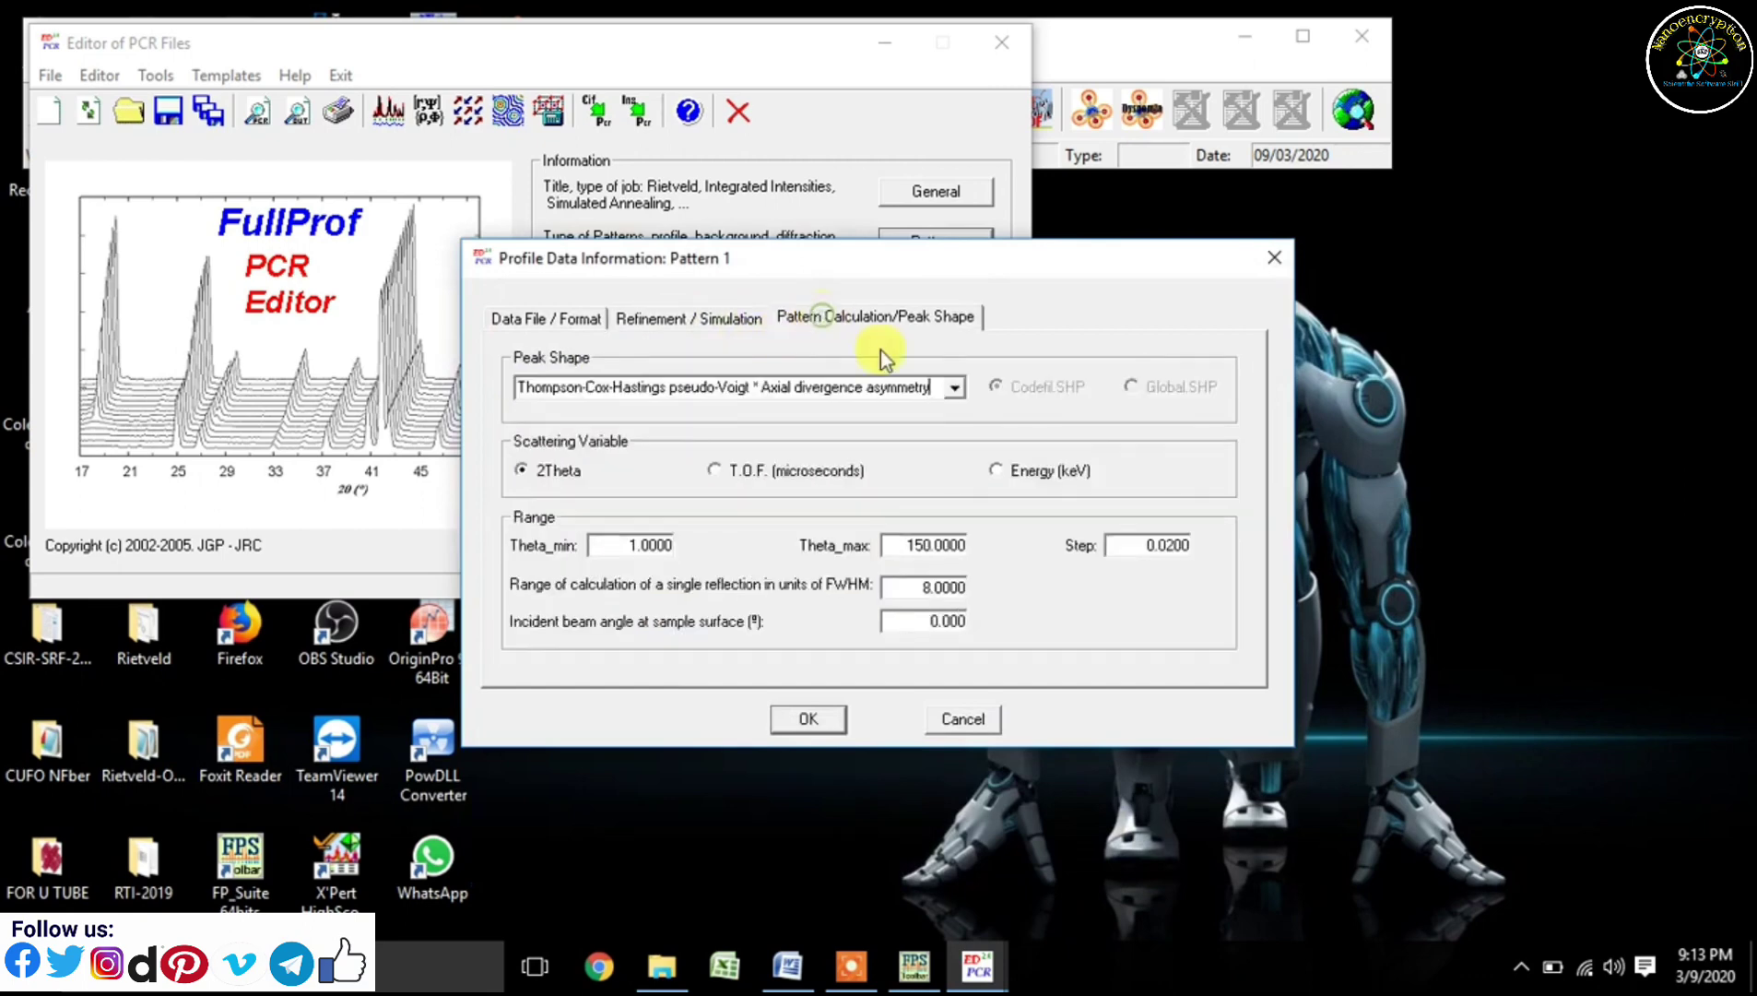
pyautogui.click(952, 391)
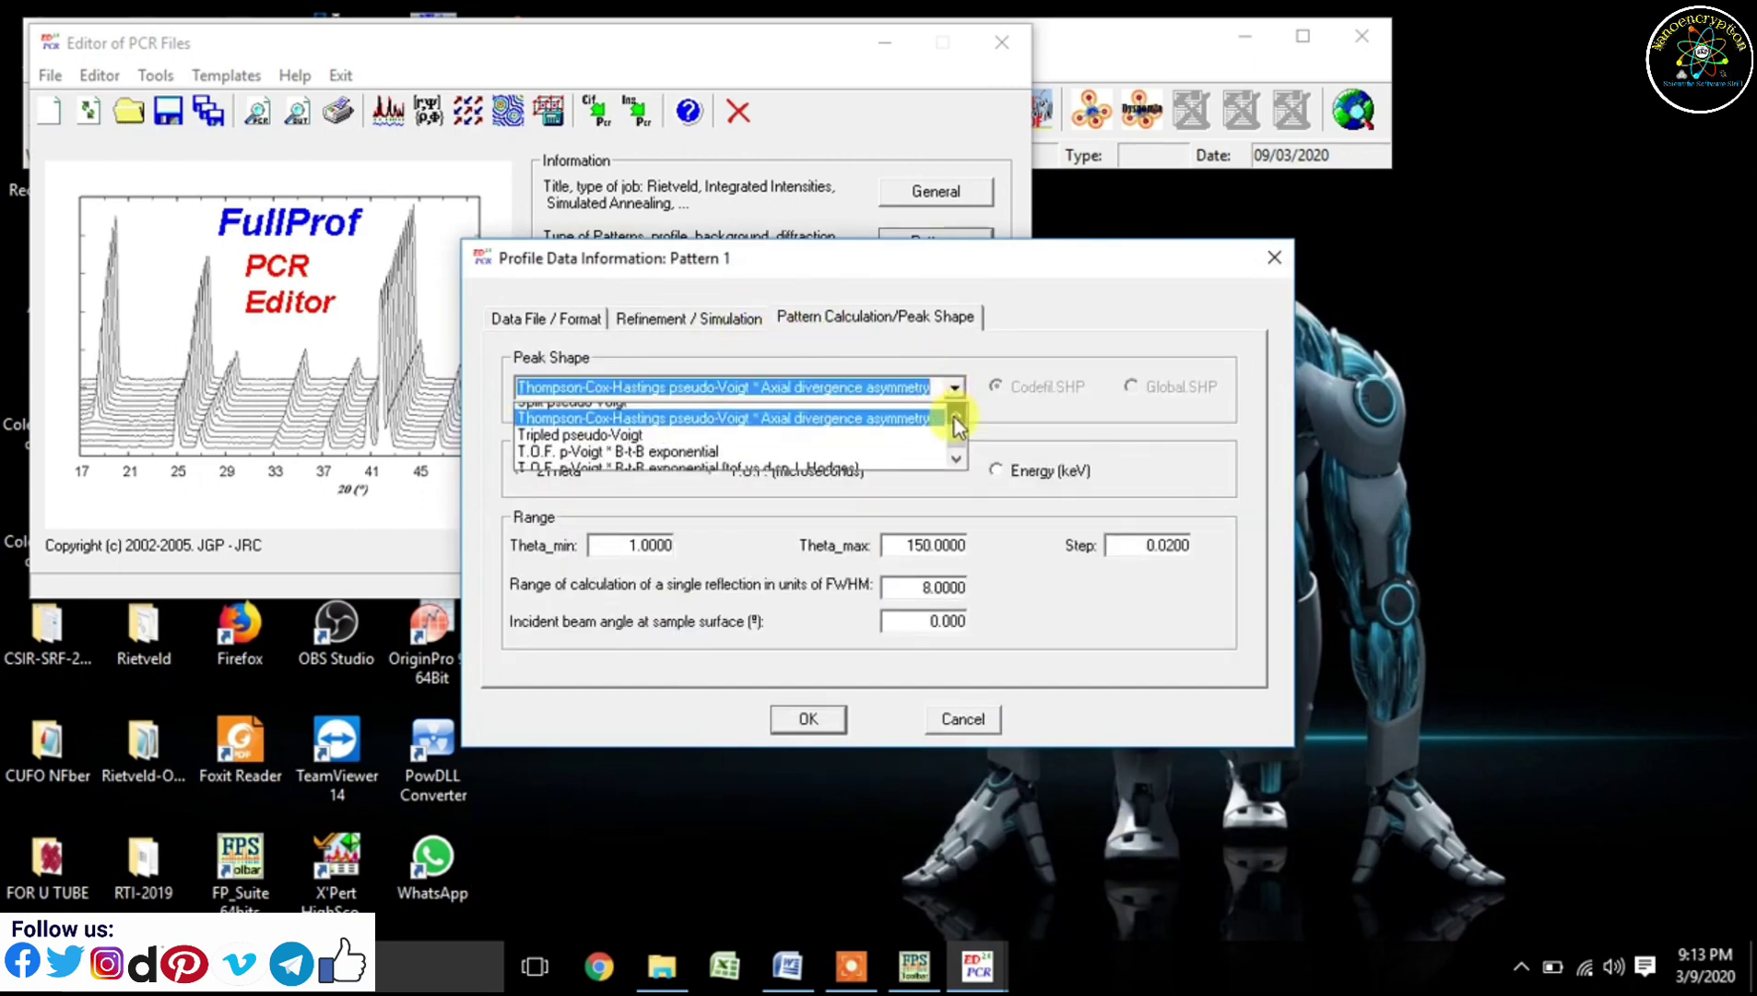
pyautogui.click(954, 418)
pyautogui.click(954, 418)
pyautogui.click(869, 433)
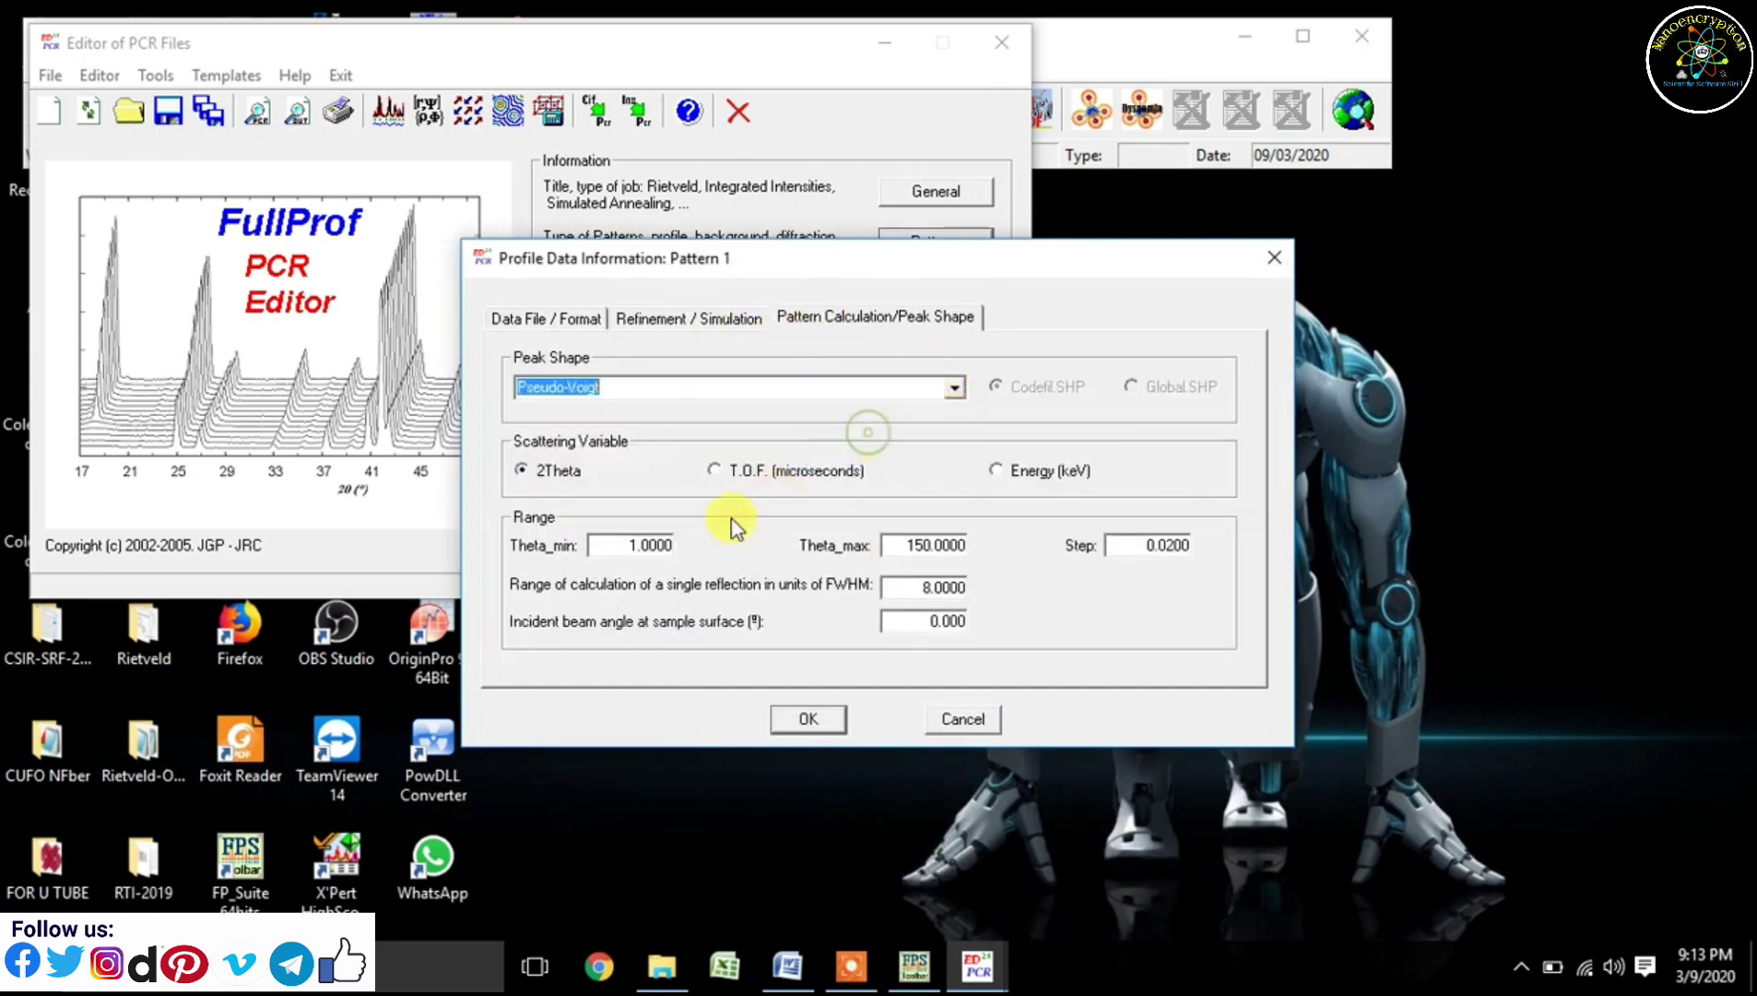
# - Set the pattern's calculation range to a Theta_min of 10 and a Theta_max of 80
pyautogui.moveTo(607, 542); pyautogui.dragTo(767, 556)
pyautogui.write('1')
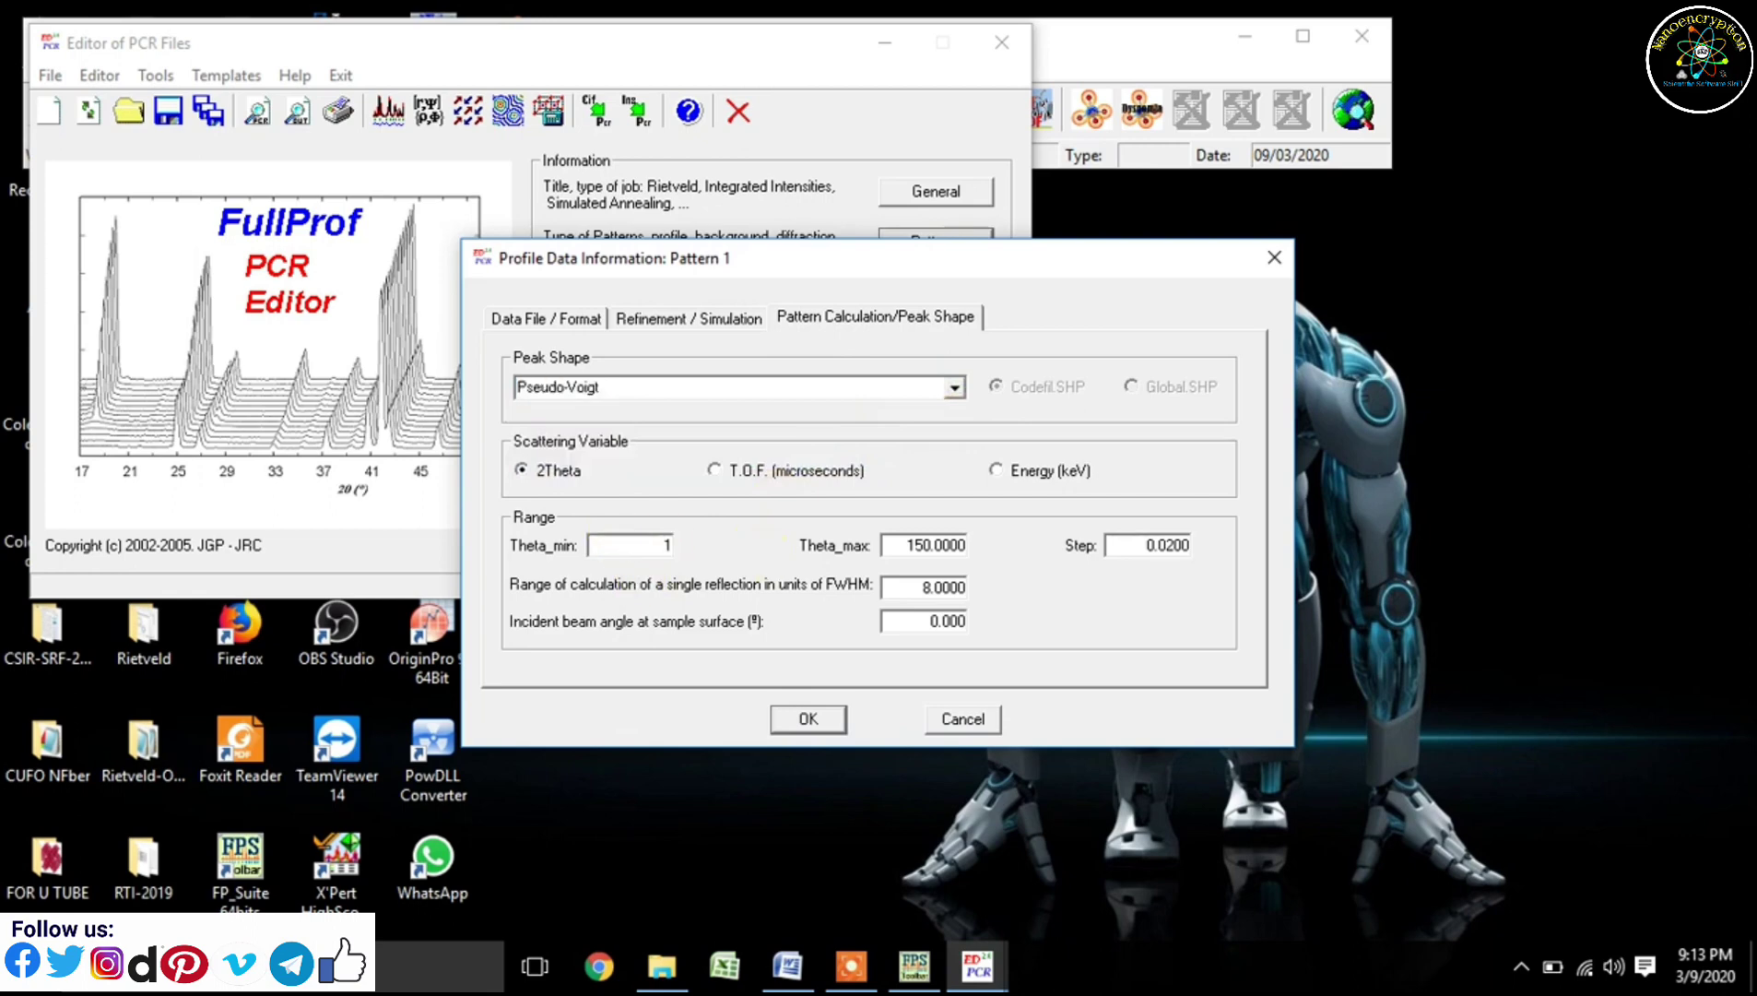
pyautogui.write('0')
pyautogui.moveTo(887, 545); pyautogui.dragTo(963, 551)
pyautogui.write('80')
pyautogui.click(1129, 544)
pyautogui.click(809, 719)
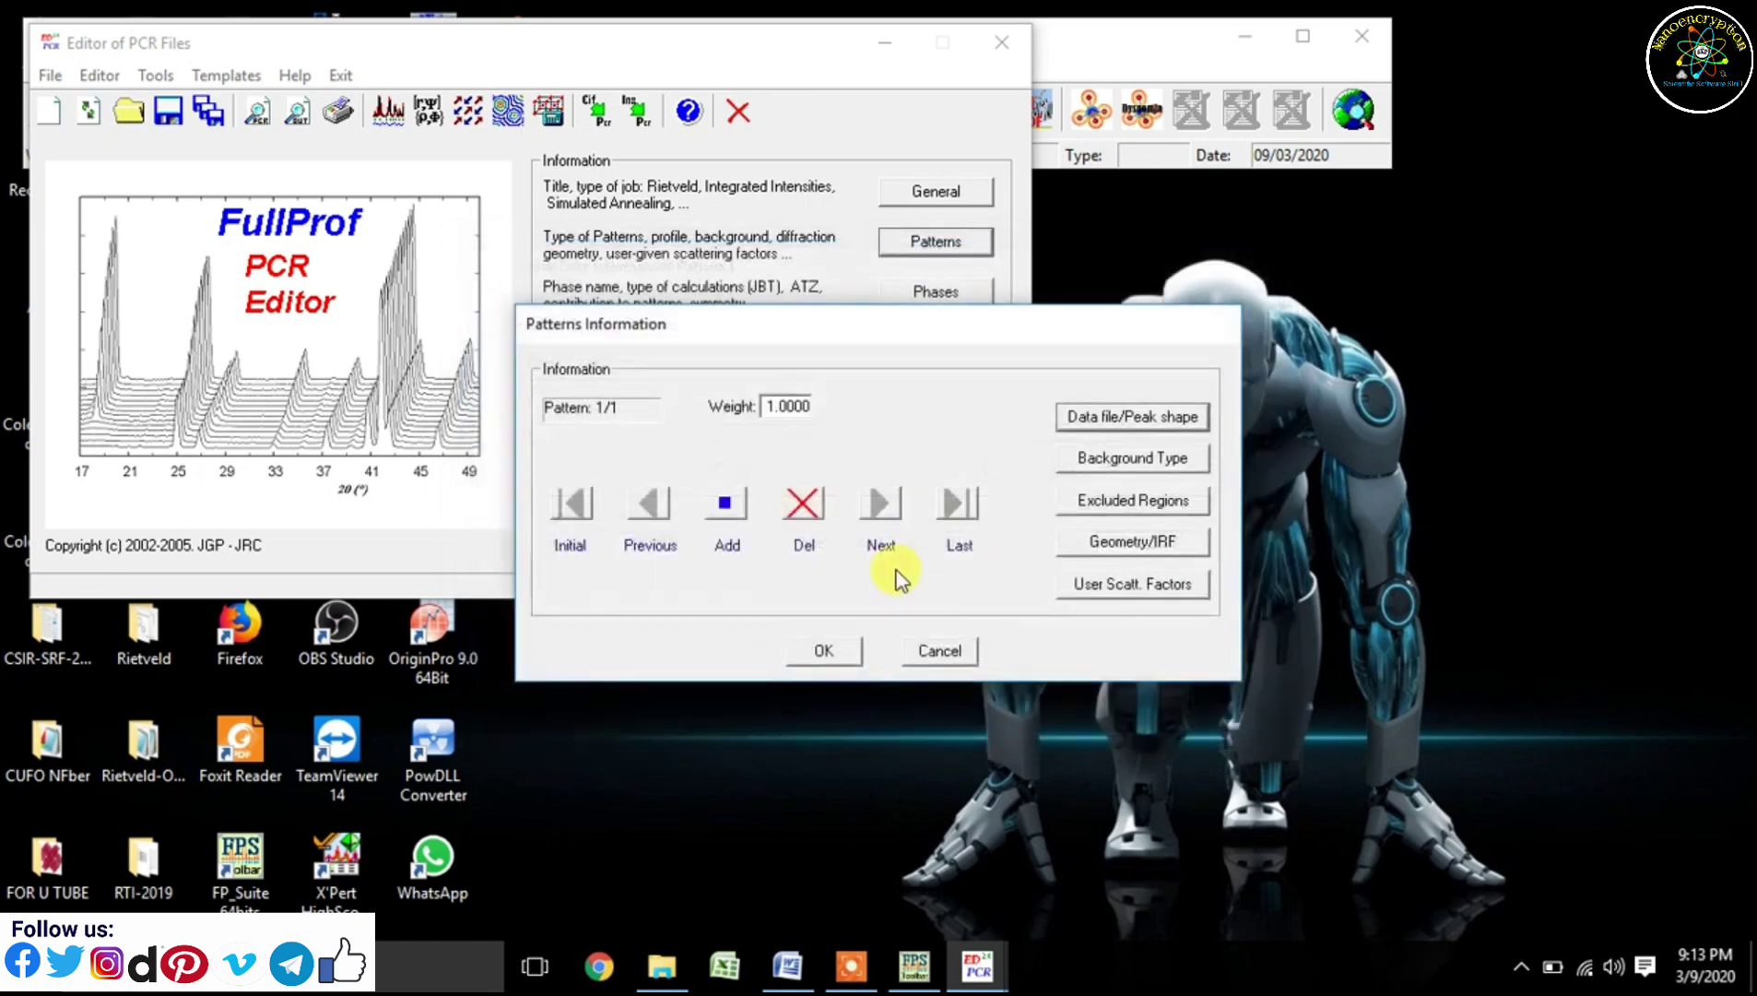
# - Define one excluded region for the pattern from 10 to 11 and accept the pattern settings
pyautogui.click(1122, 503)
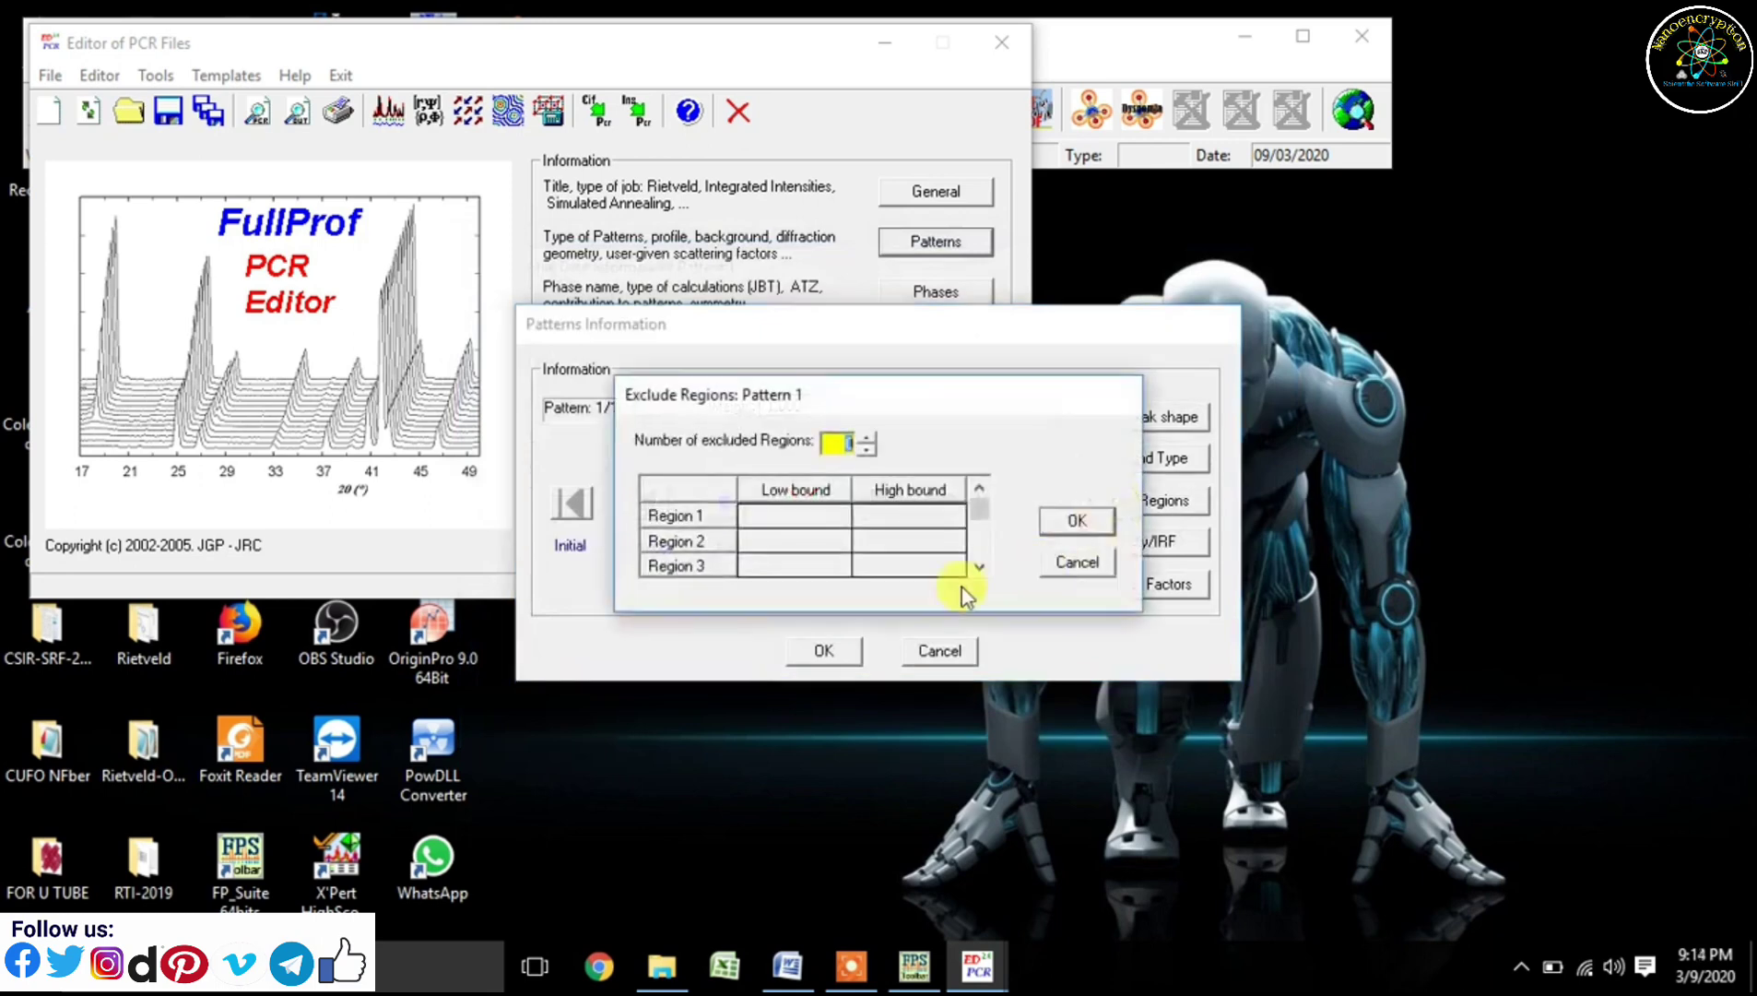
pyautogui.doubleClick(868, 448)
pyautogui.click(804, 512)
pyautogui.write('1')
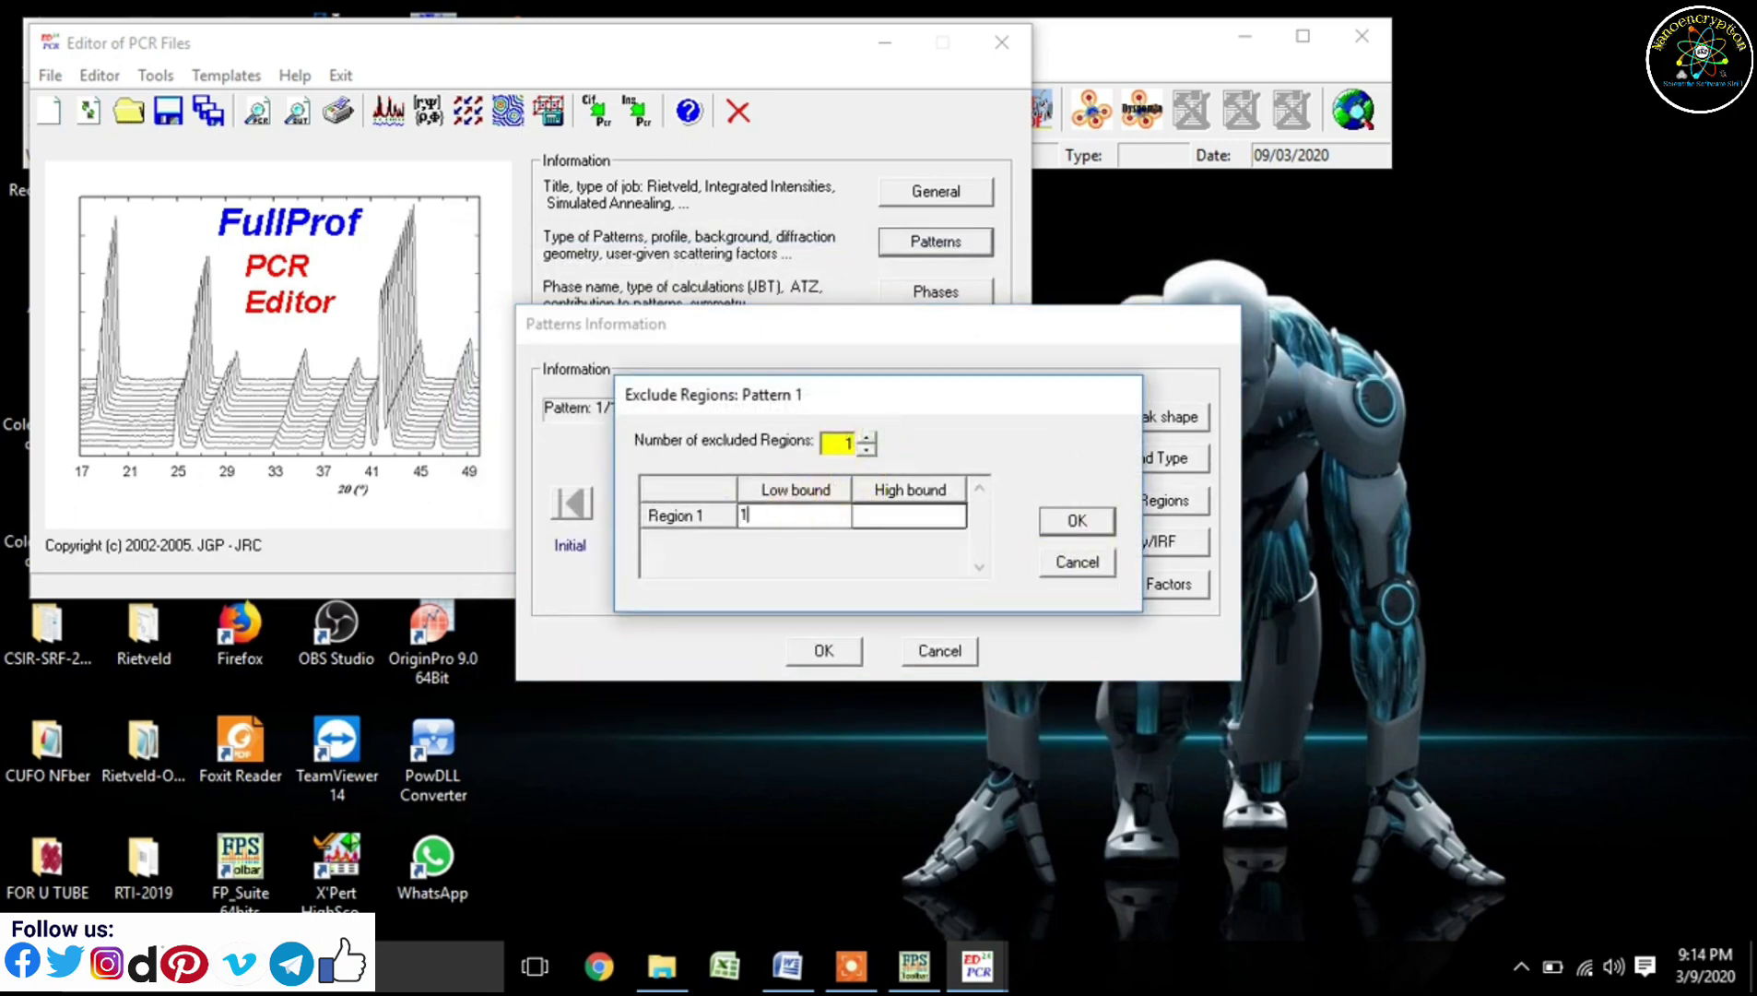
pyautogui.write('0')
pyautogui.click(885, 517)
pyautogui.write('11')
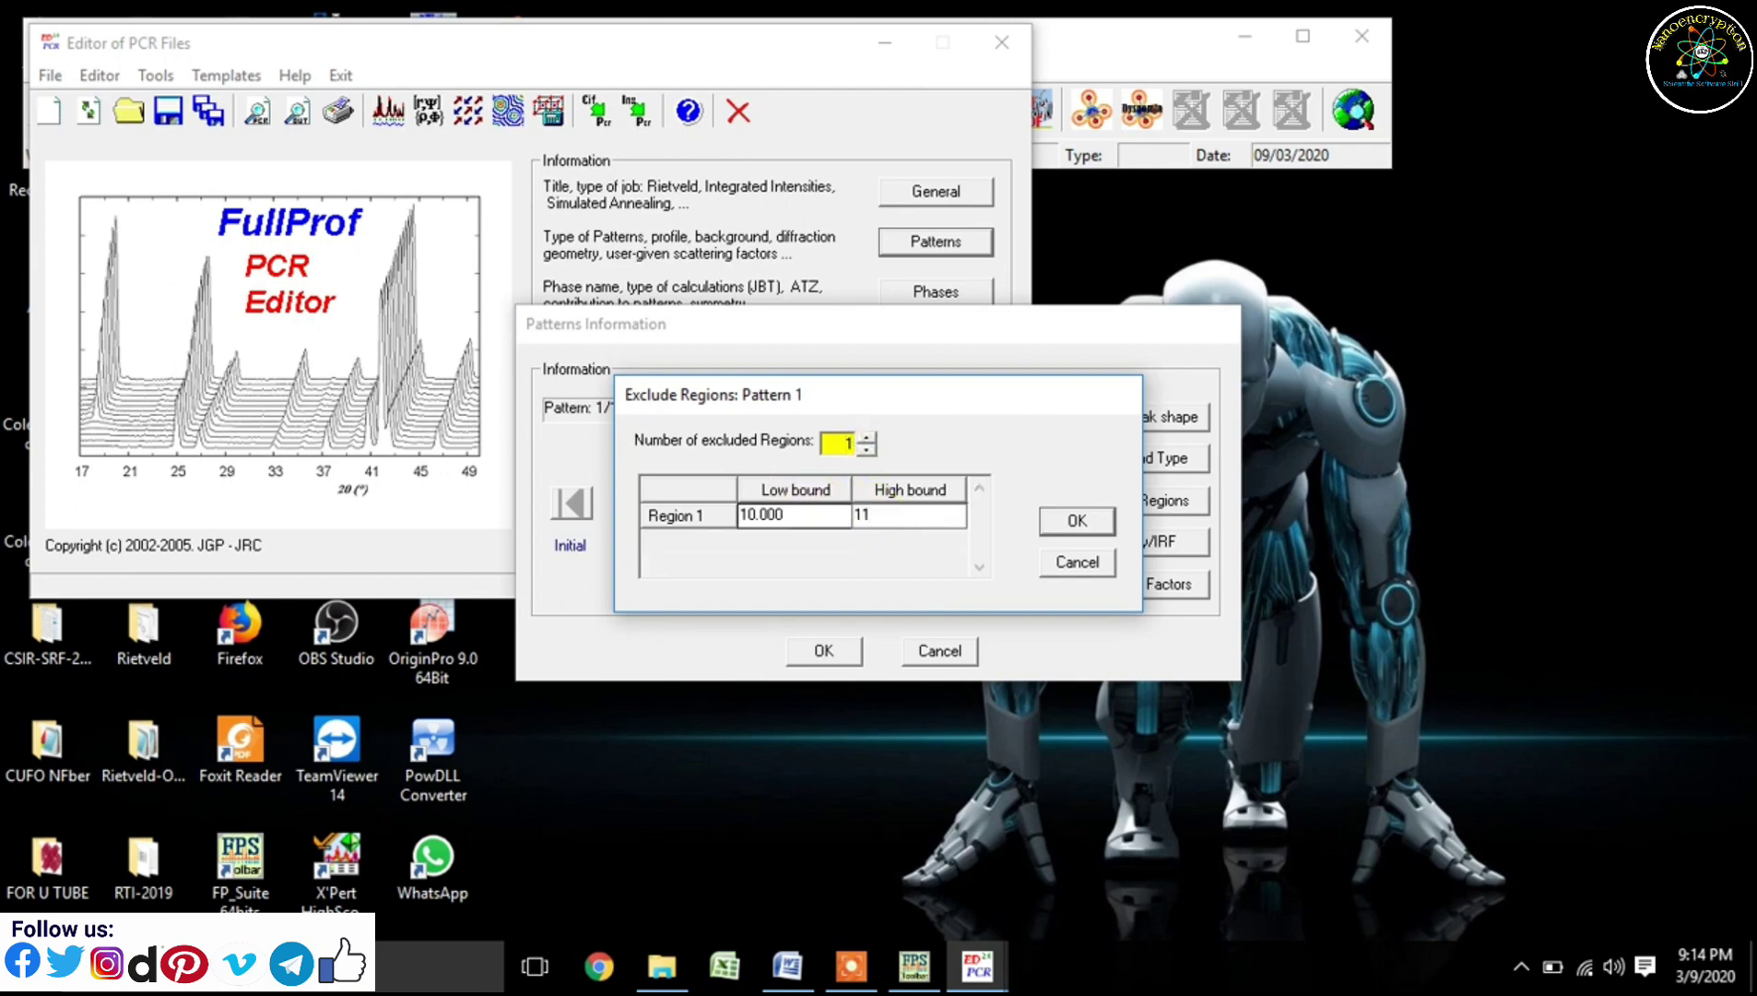
pyautogui.click(1051, 519)
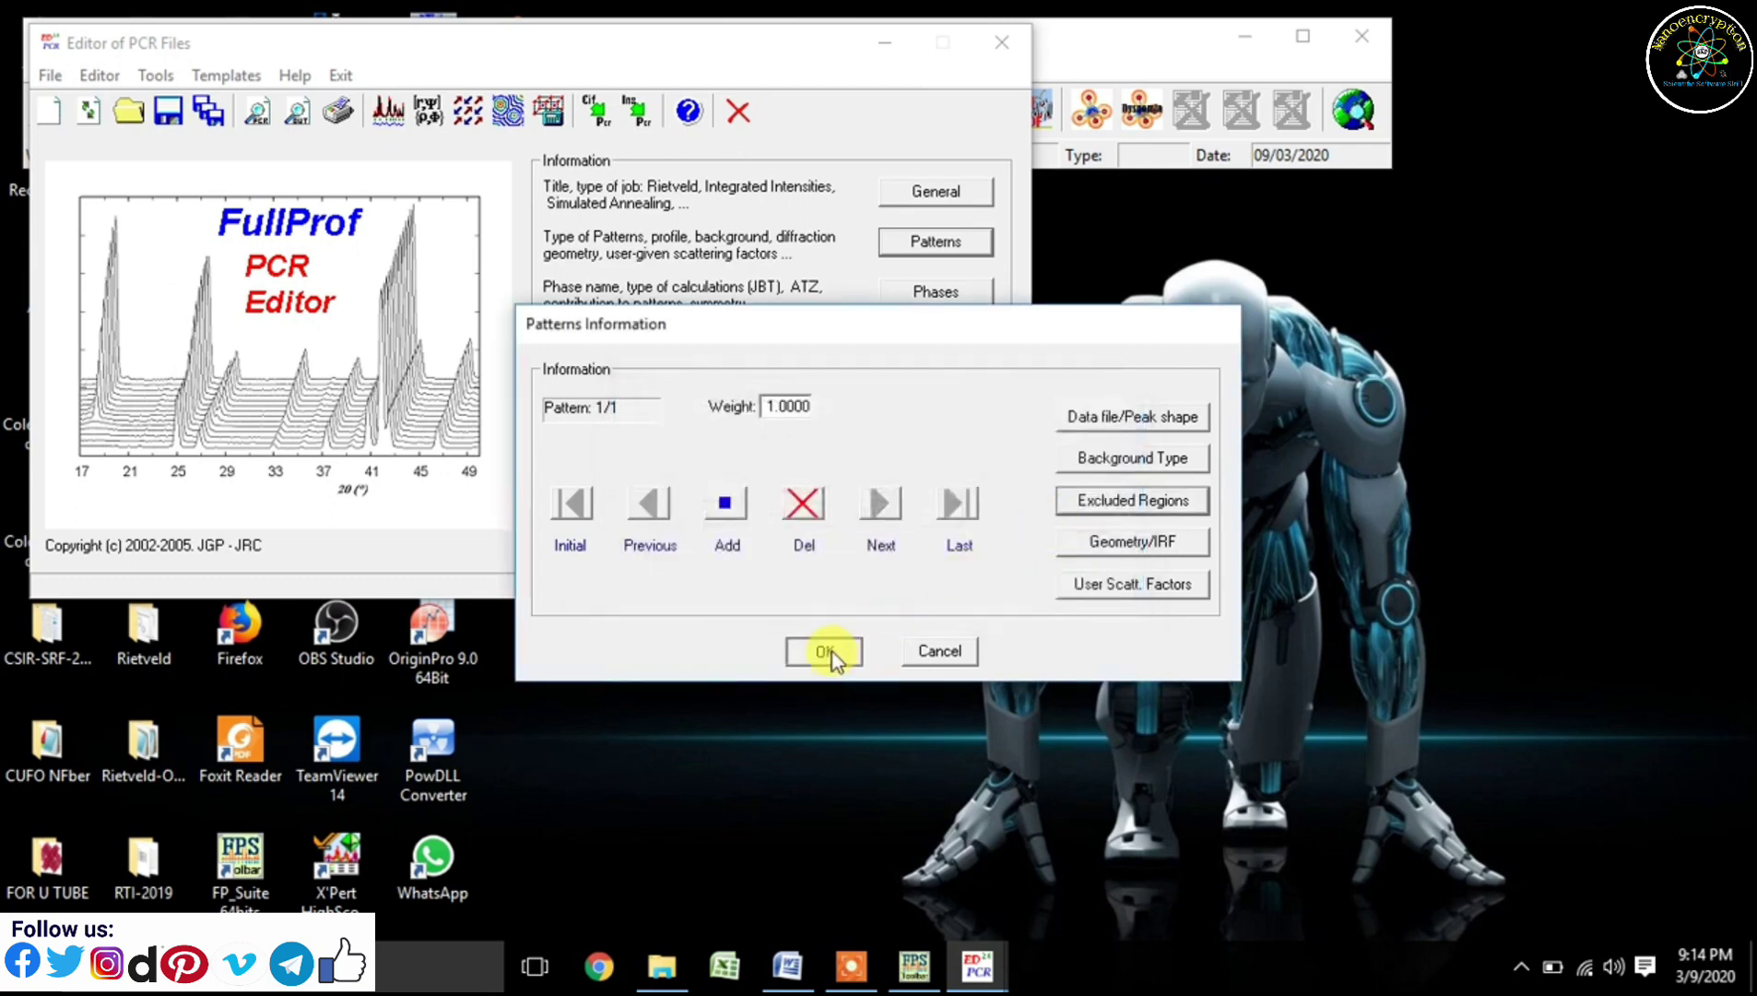
pyautogui.click(827, 653)
# - Add a phase named Tetragonal with its calculation set to Profile Matching with constant scale factor
pyautogui.click(945, 298)
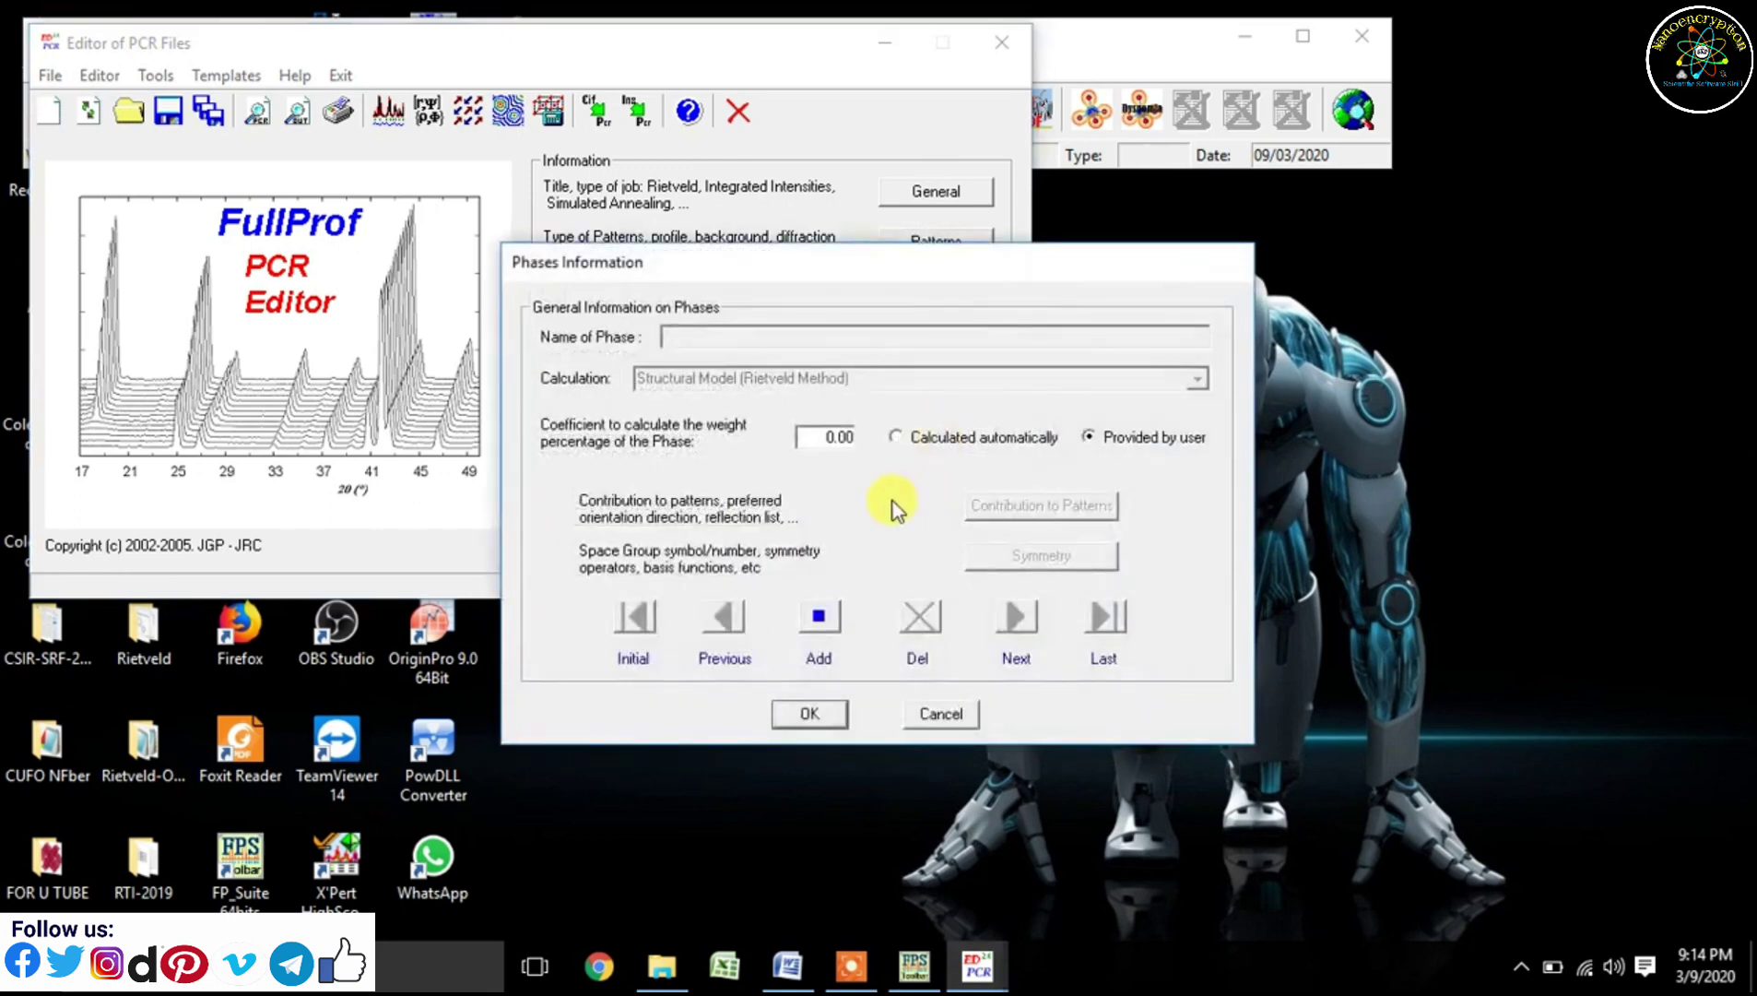
pyautogui.click(818, 616)
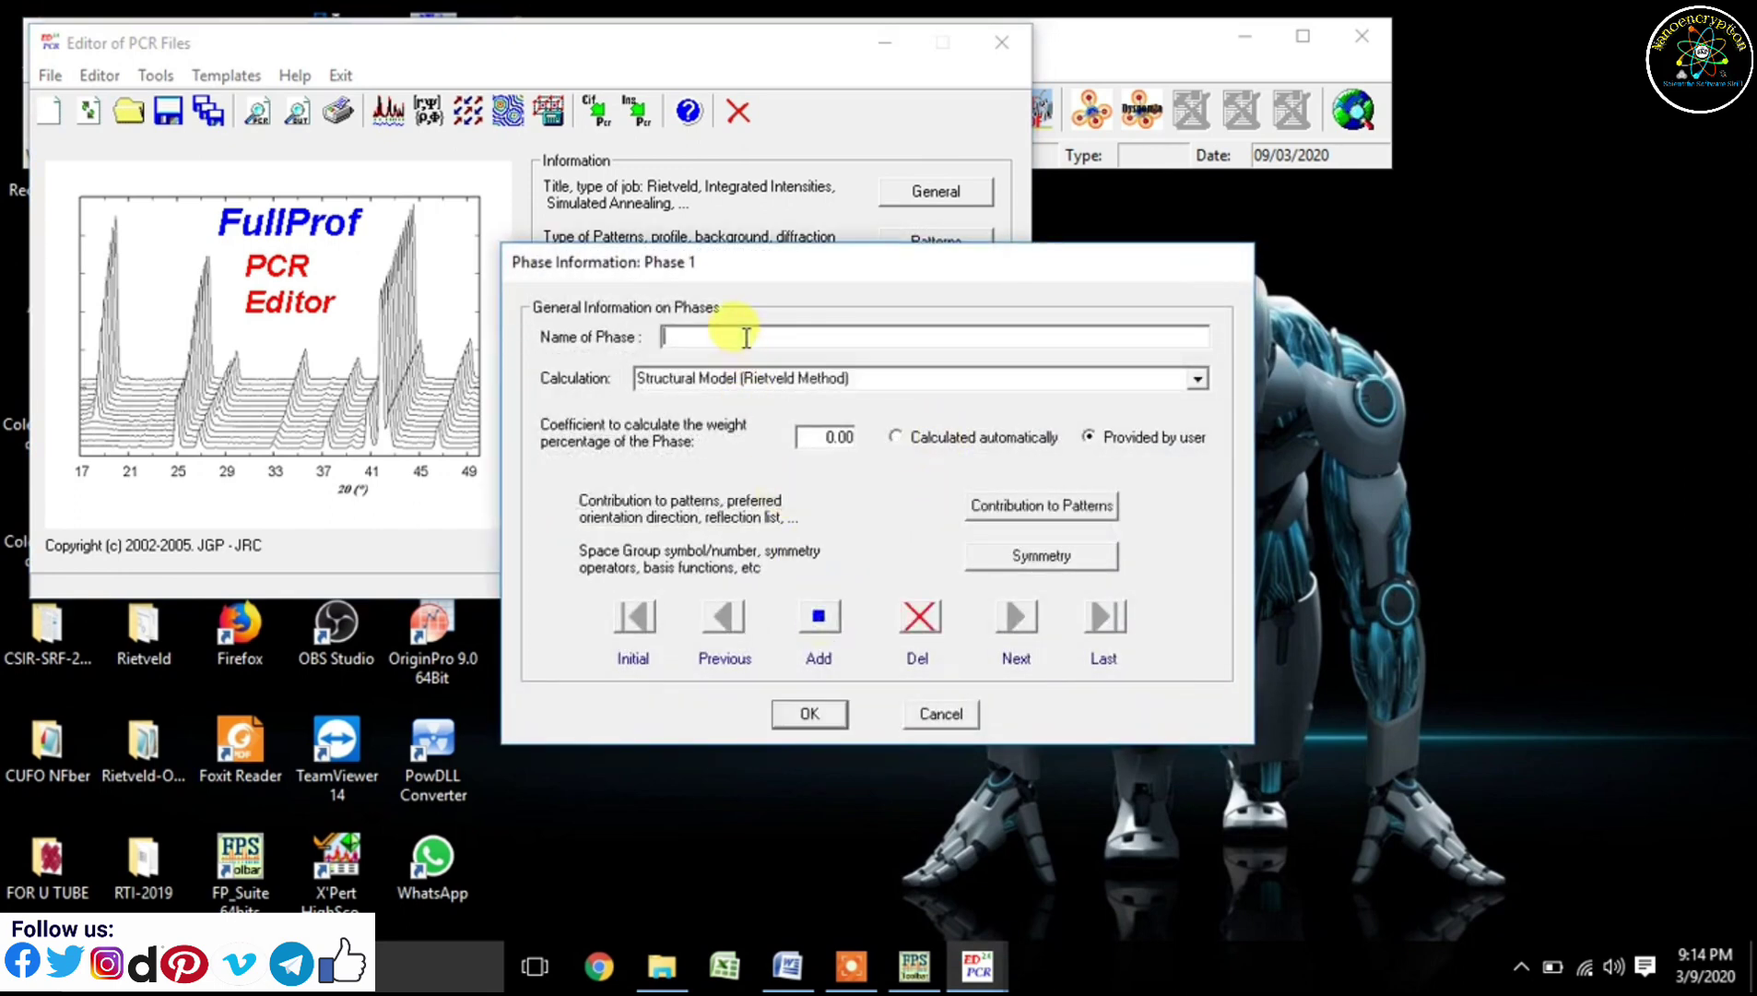
pyautogui.write('Tetragonal')
pyautogui.click(1199, 379)
pyautogui.click(1198, 436)
pyautogui.click(1199, 435)
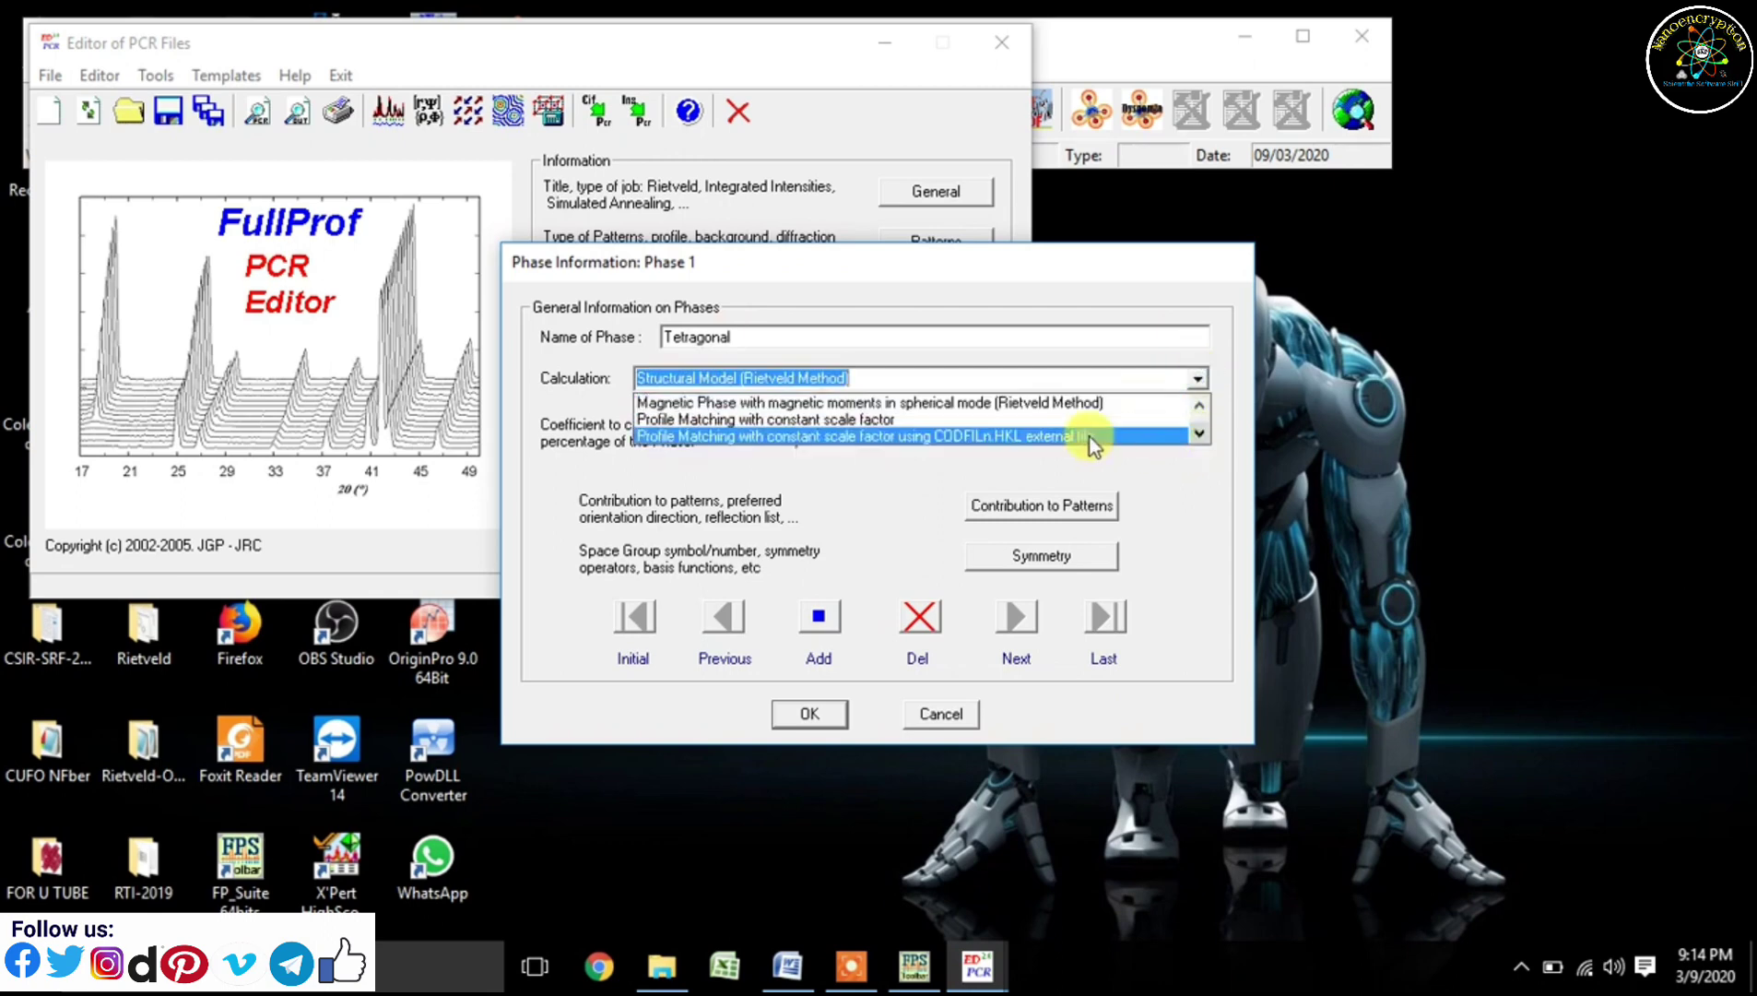
pyautogui.click(1039, 424)
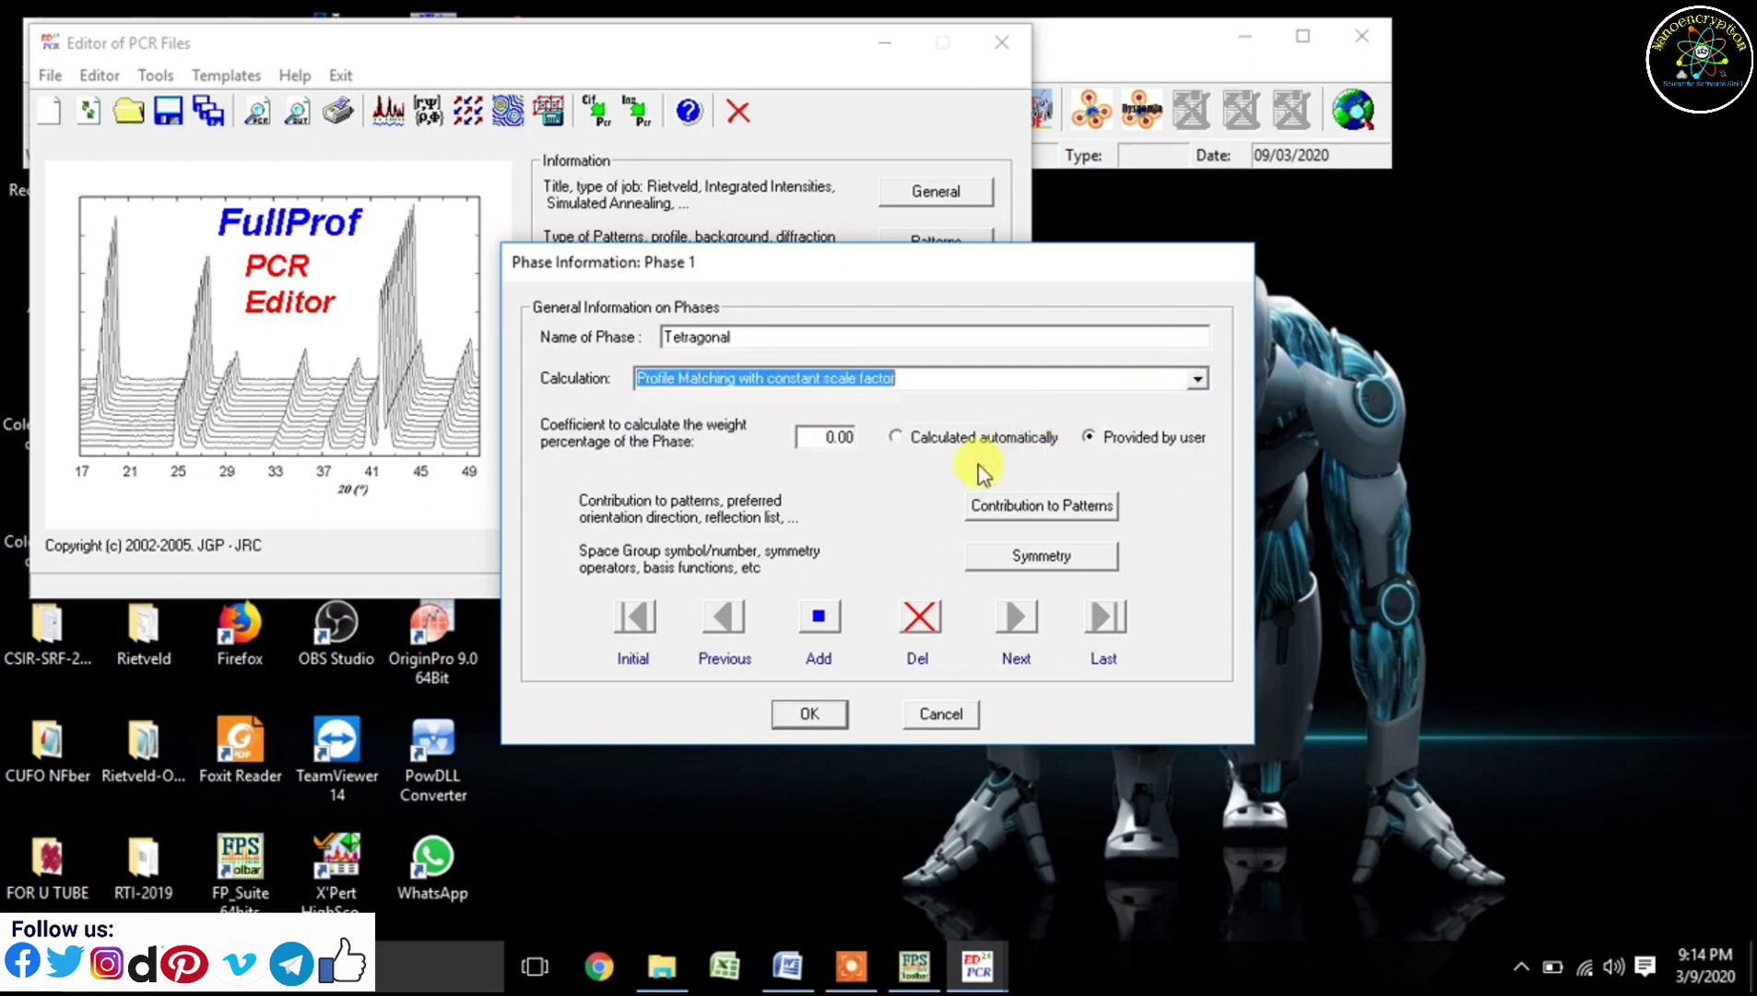
# - Make the phase contribute to Pattern 1 with a Pseudo-Voigt peak shape and special parameter control for peak overlap
pyautogui.click(990, 509)
pyautogui.click(550, 183)
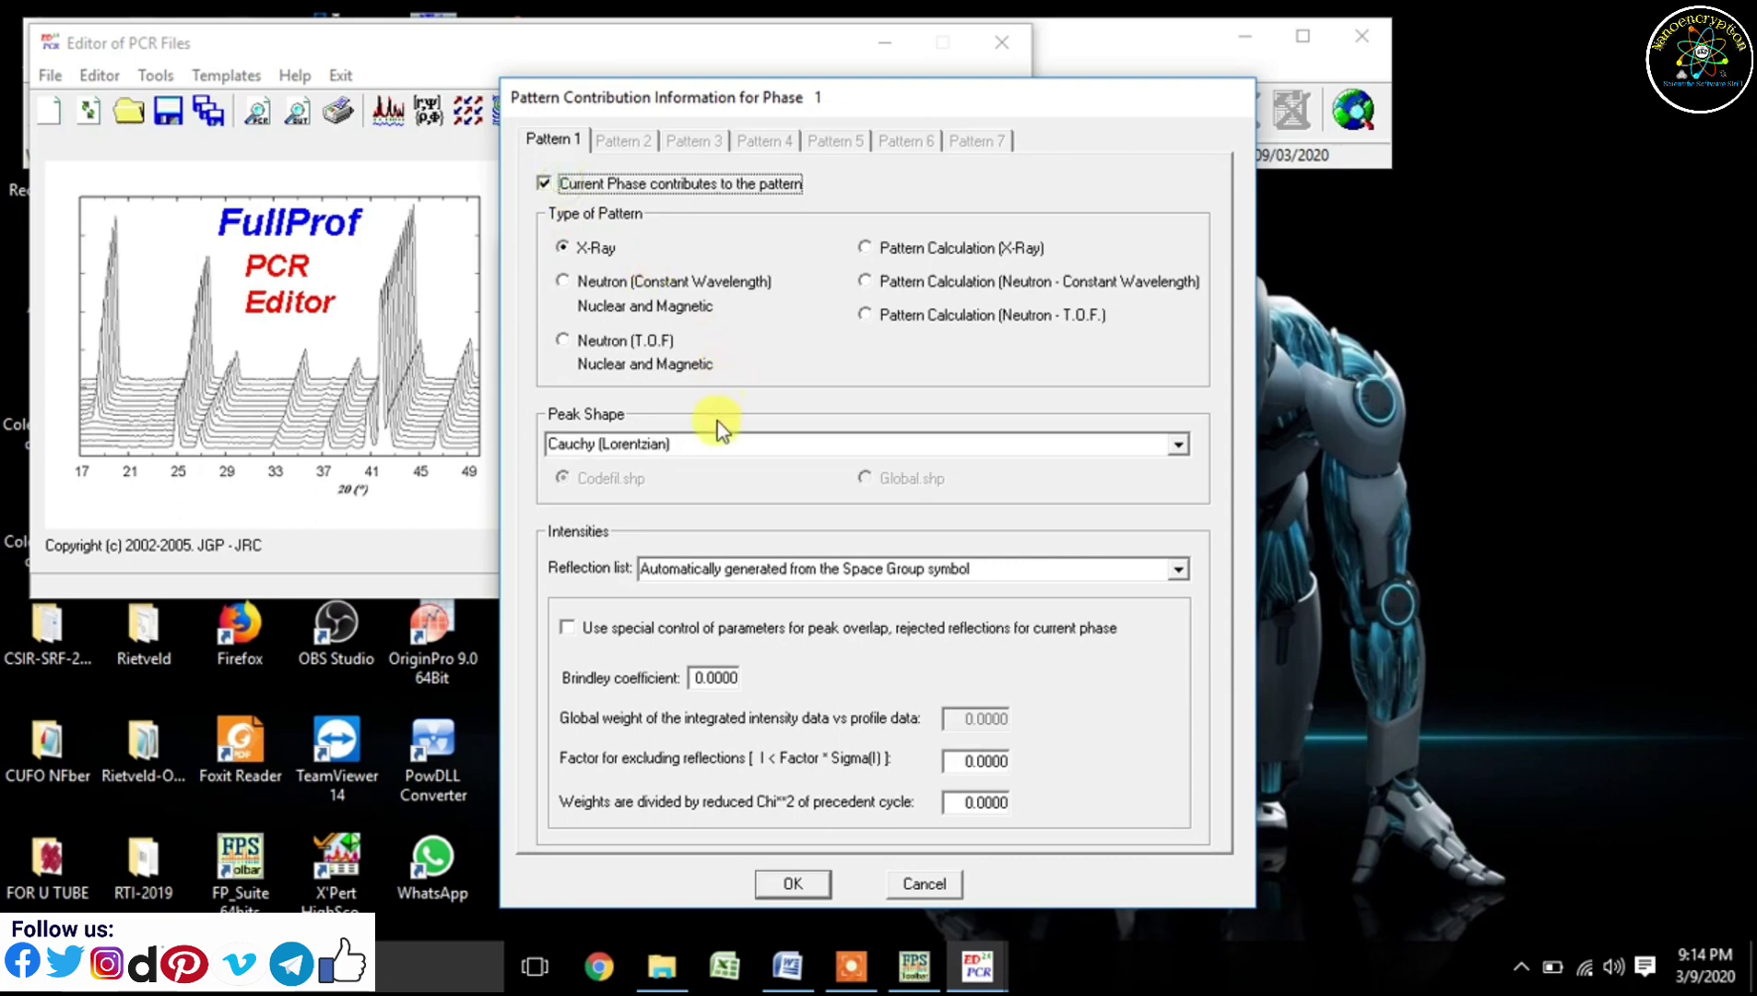
pyautogui.click(1184, 444)
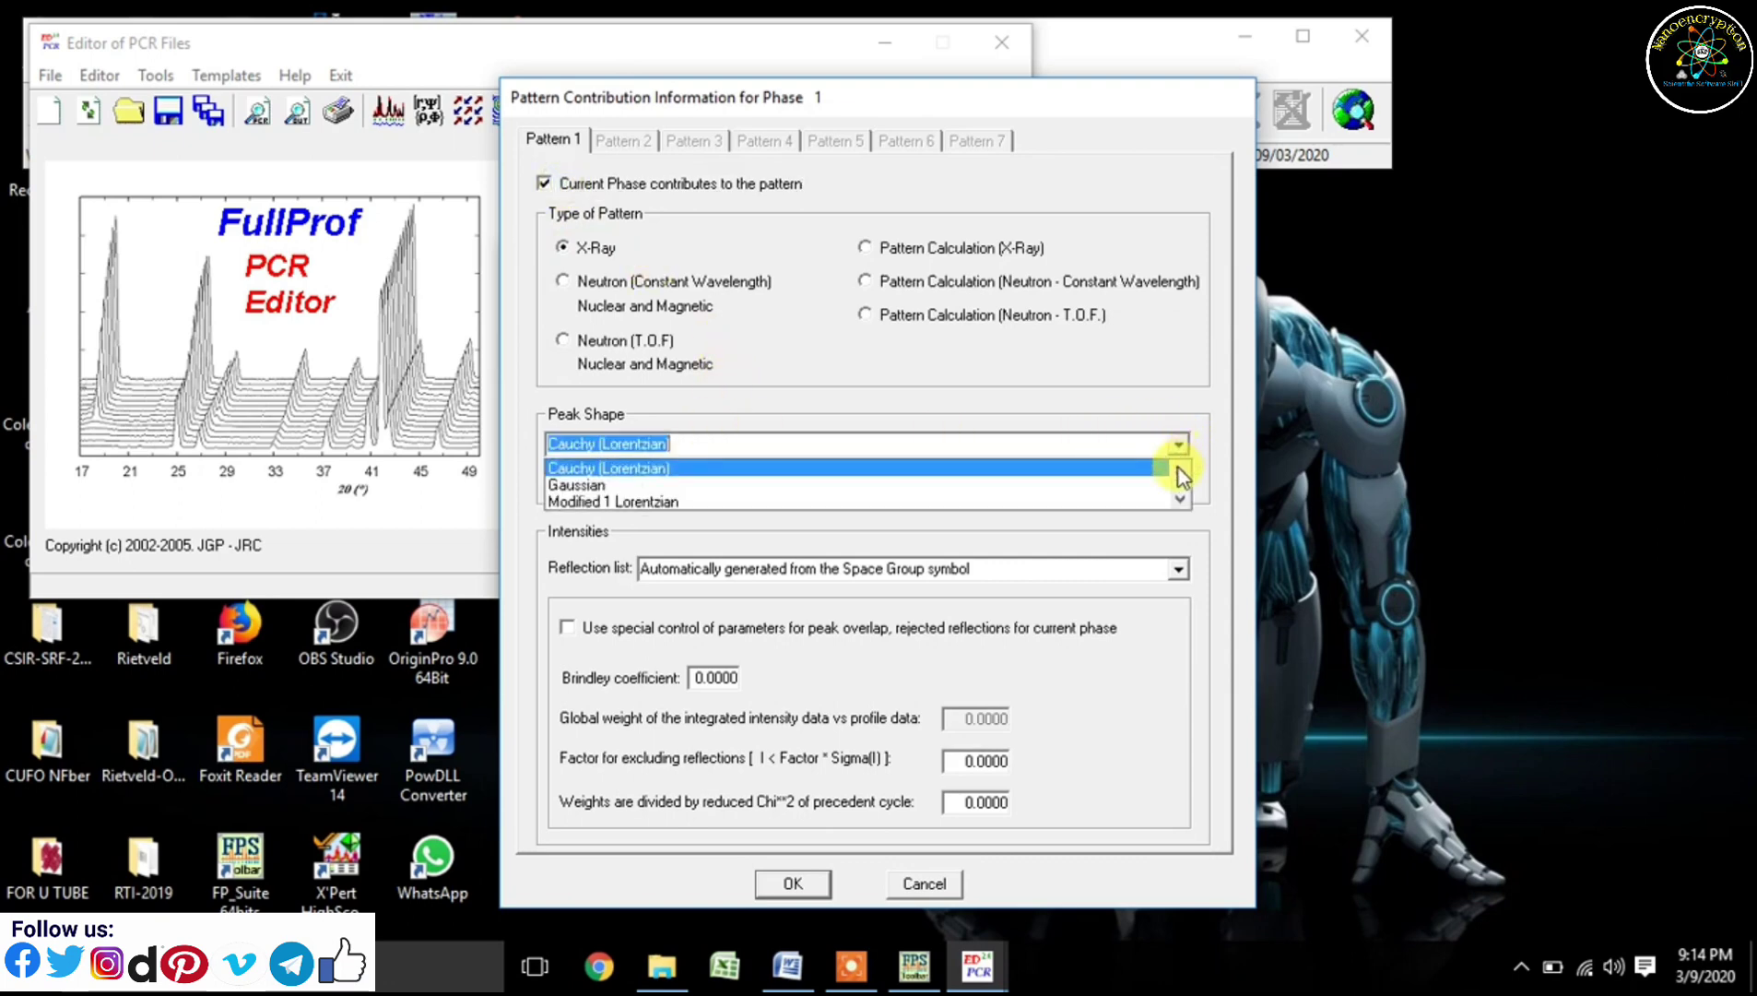
pyautogui.click(1179, 499)
pyautogui.click(1180, 499)
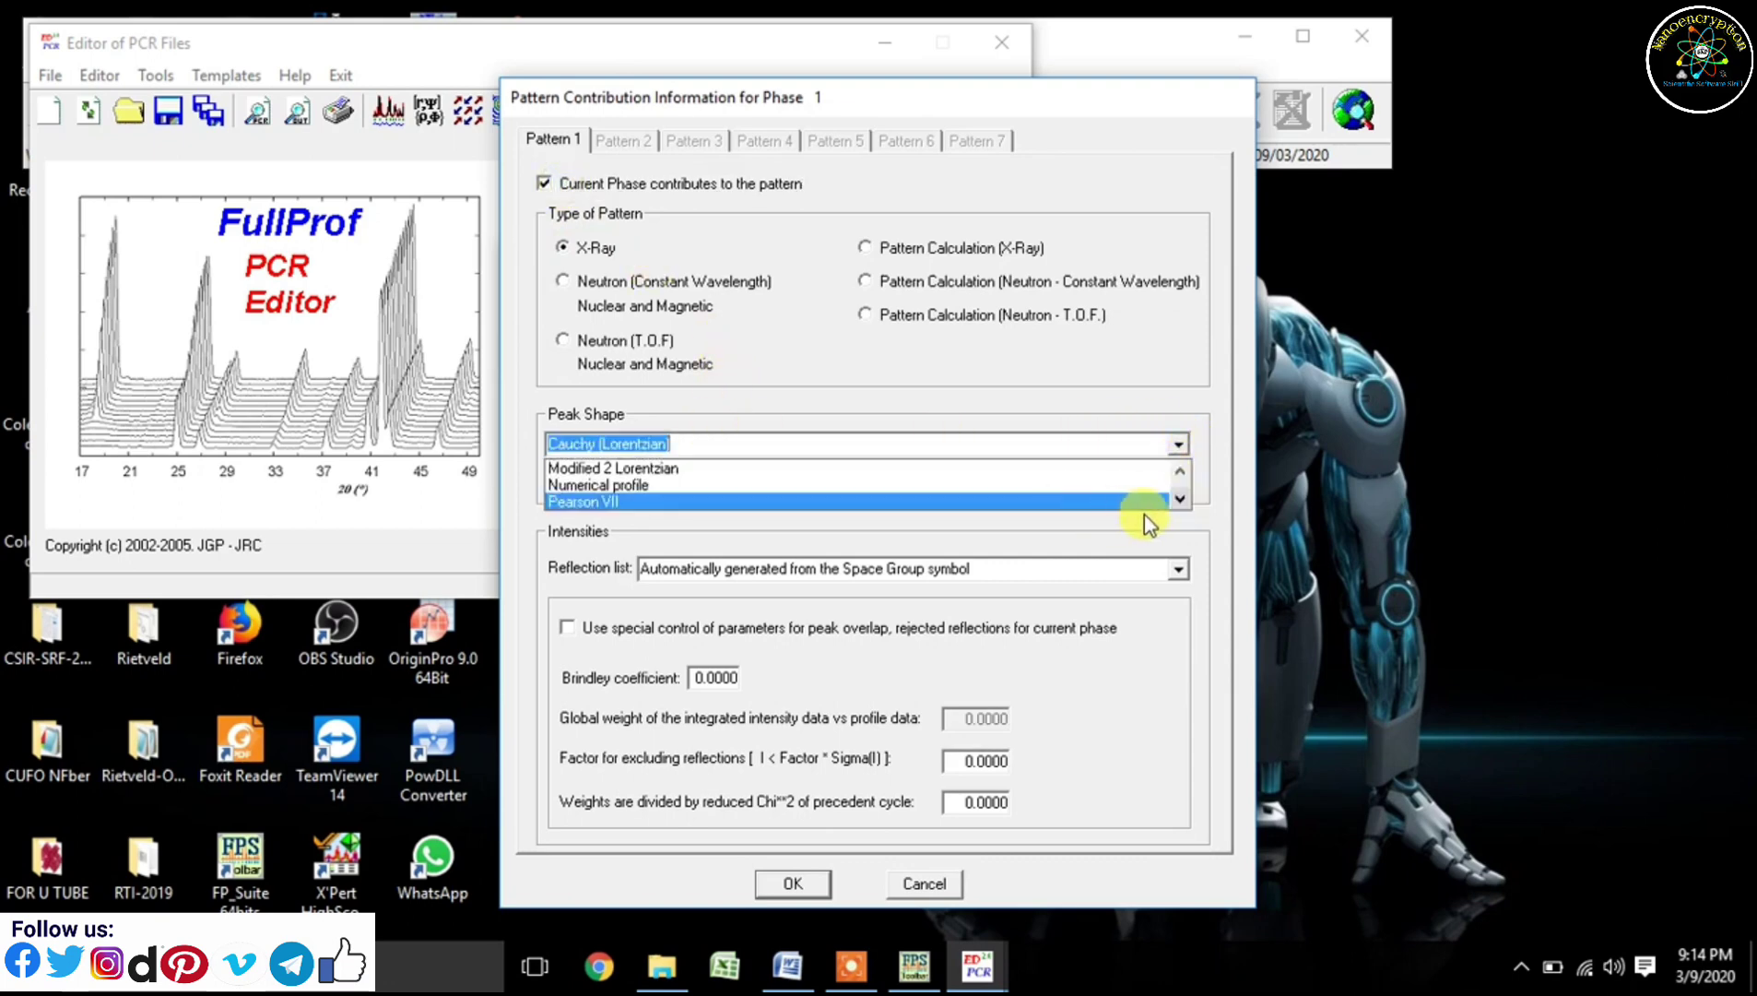
pyautogui.click(1180, 499)
pyautogui.click(1052, 504)
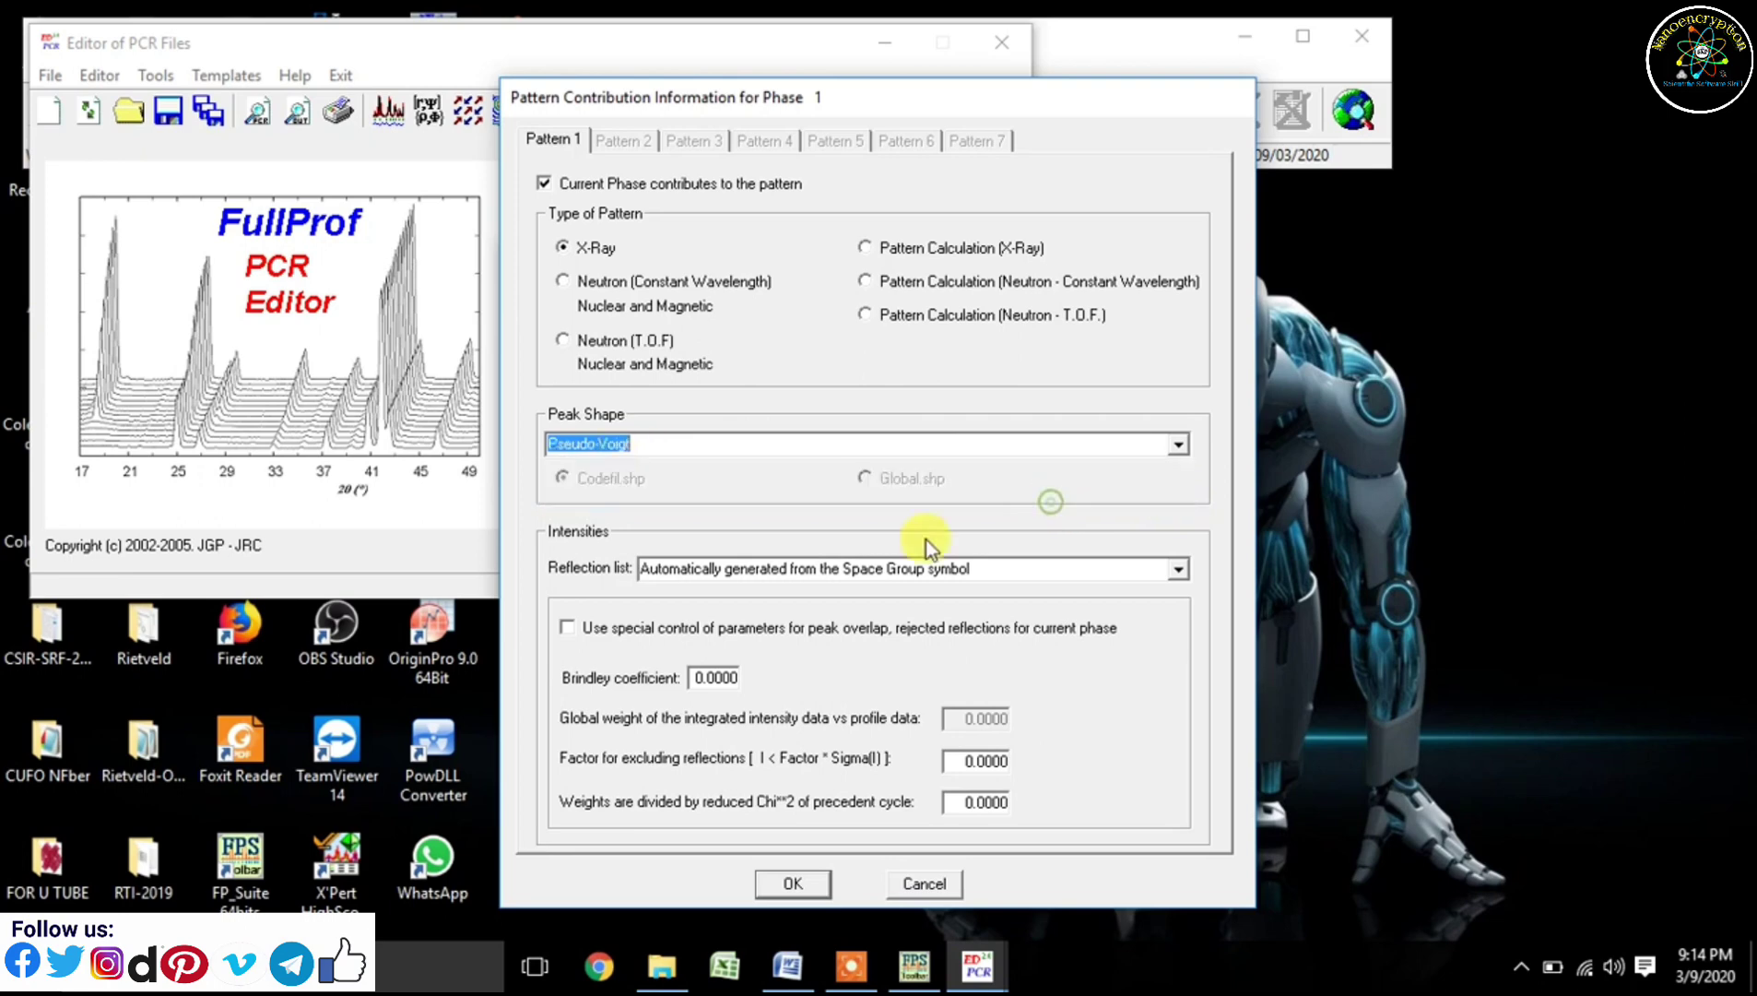
pyautogui.click(576, 627)
pyautogui.click(791, 880)
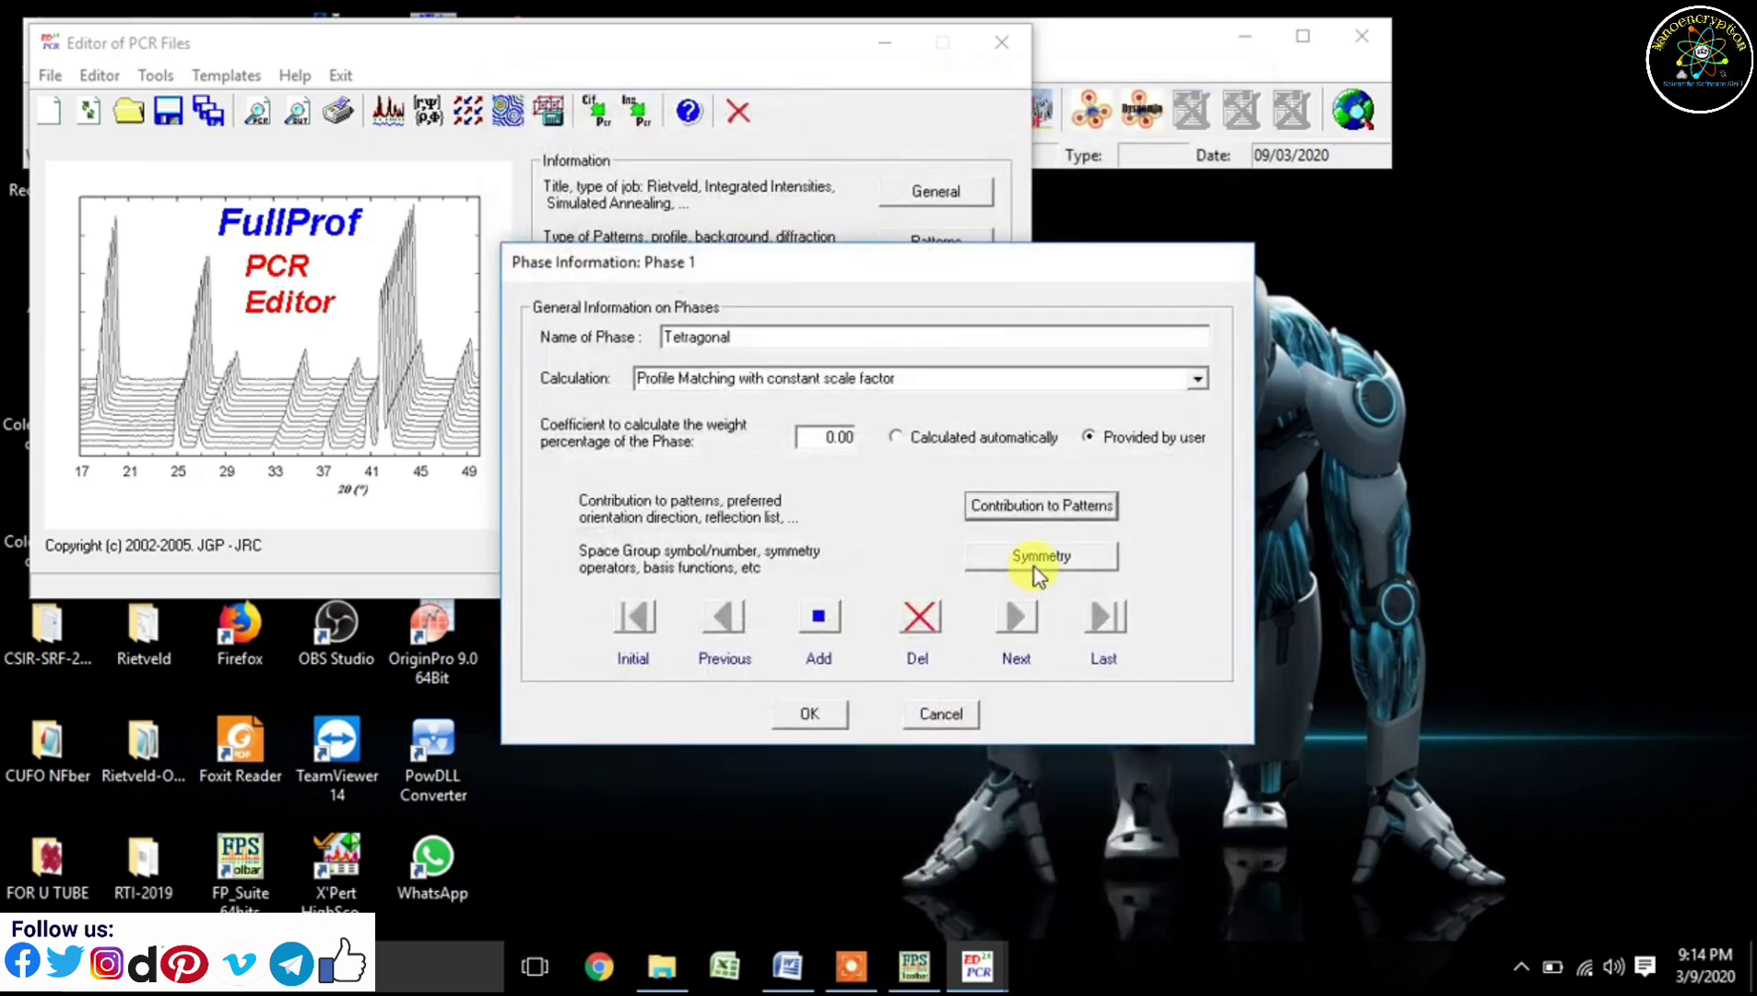
# - Try space group I 41/ a m d, correct it to I 41/a m d, copy the symbol and cancel the symmetry settings
pyautogui.click(1034, 565)
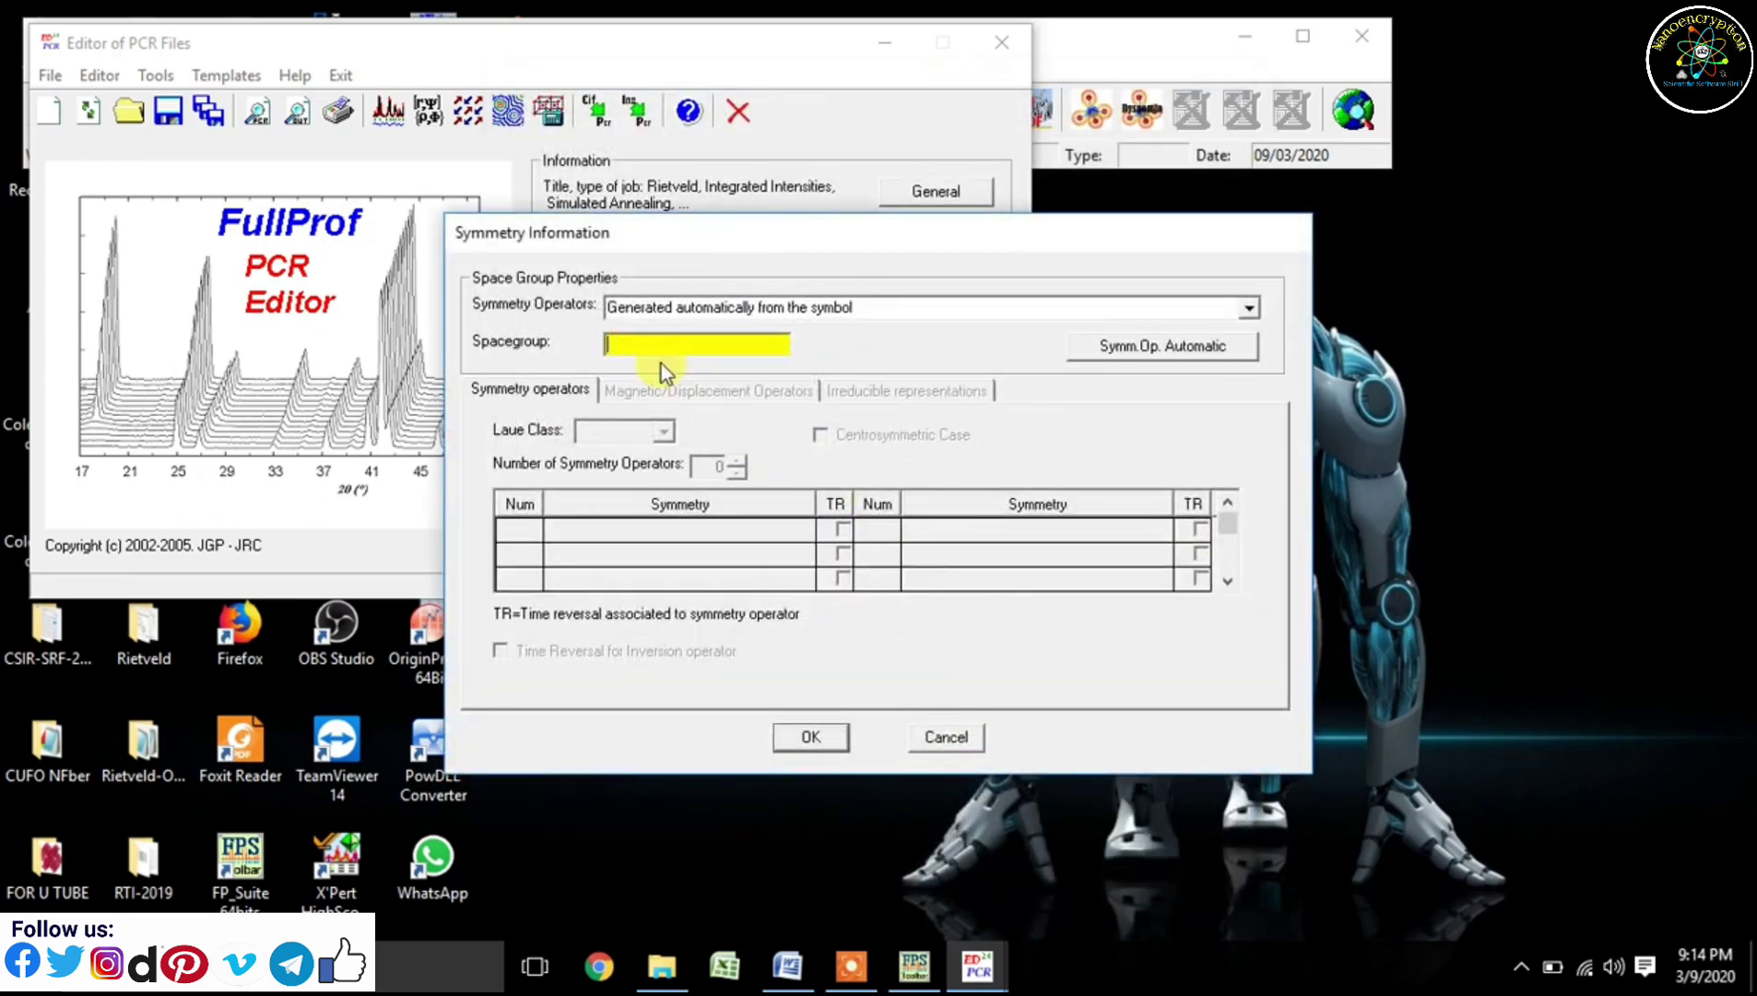
pyautogui.write('I 41/ a m d')
pyautogui.click(1208, 341)
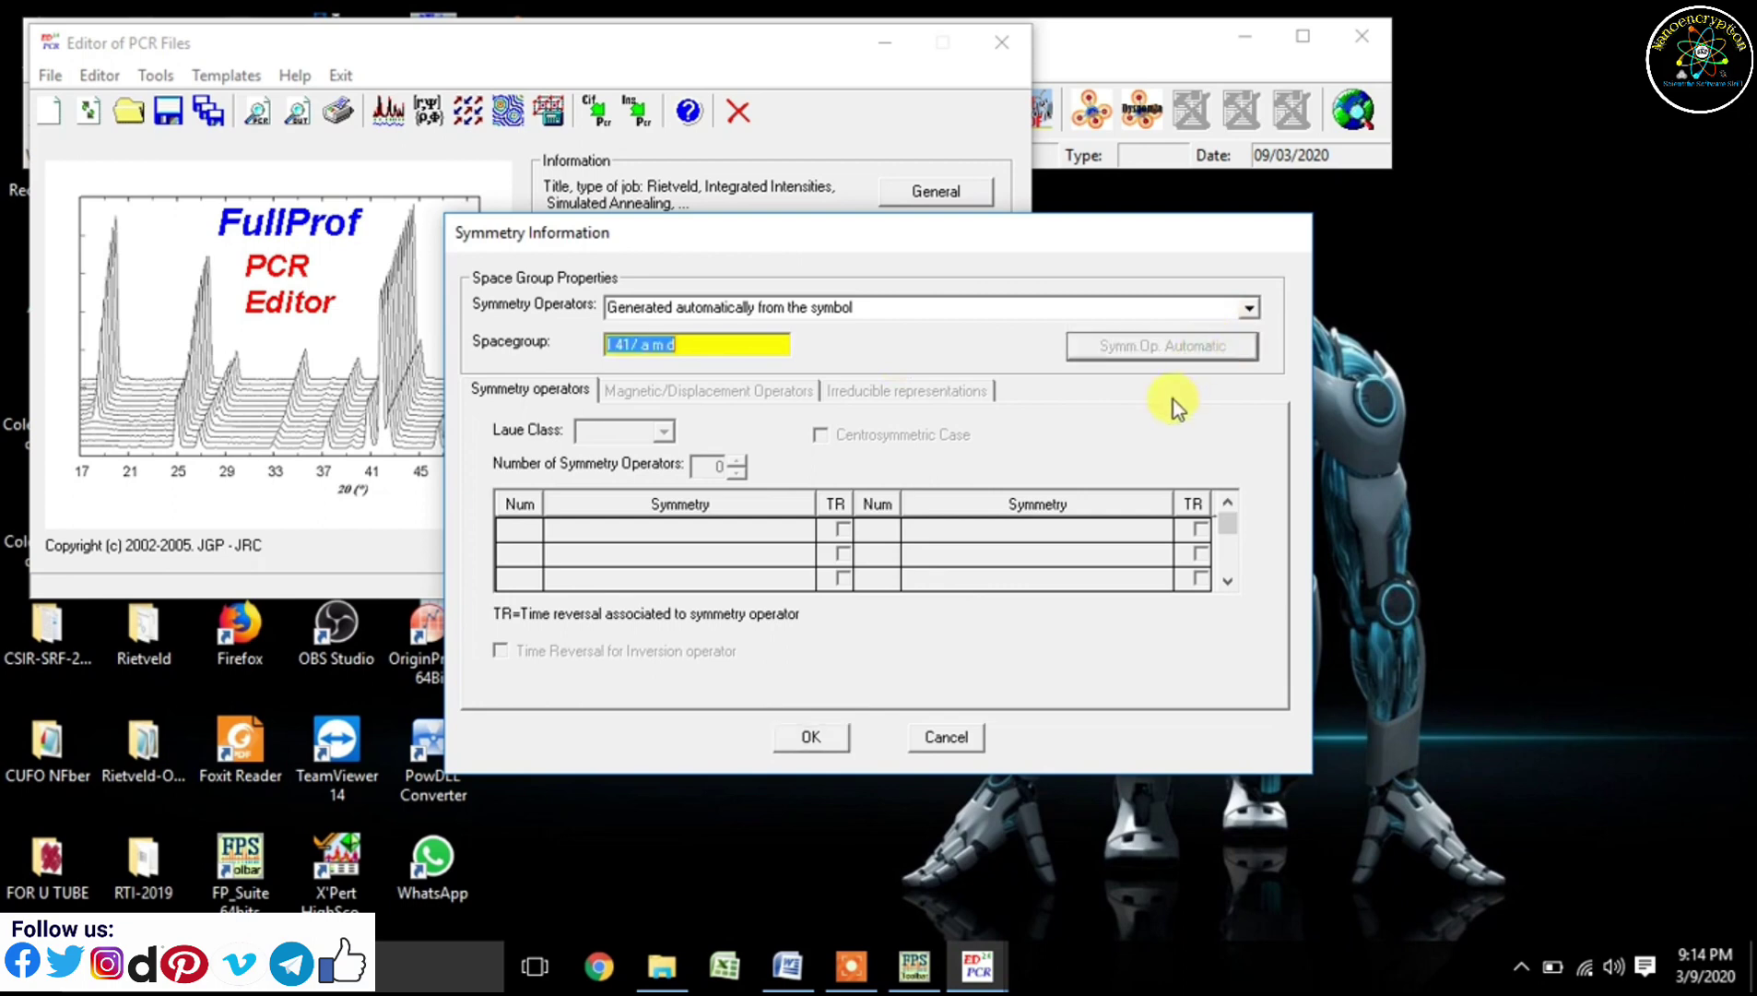
pyautogui.click(678, 345)
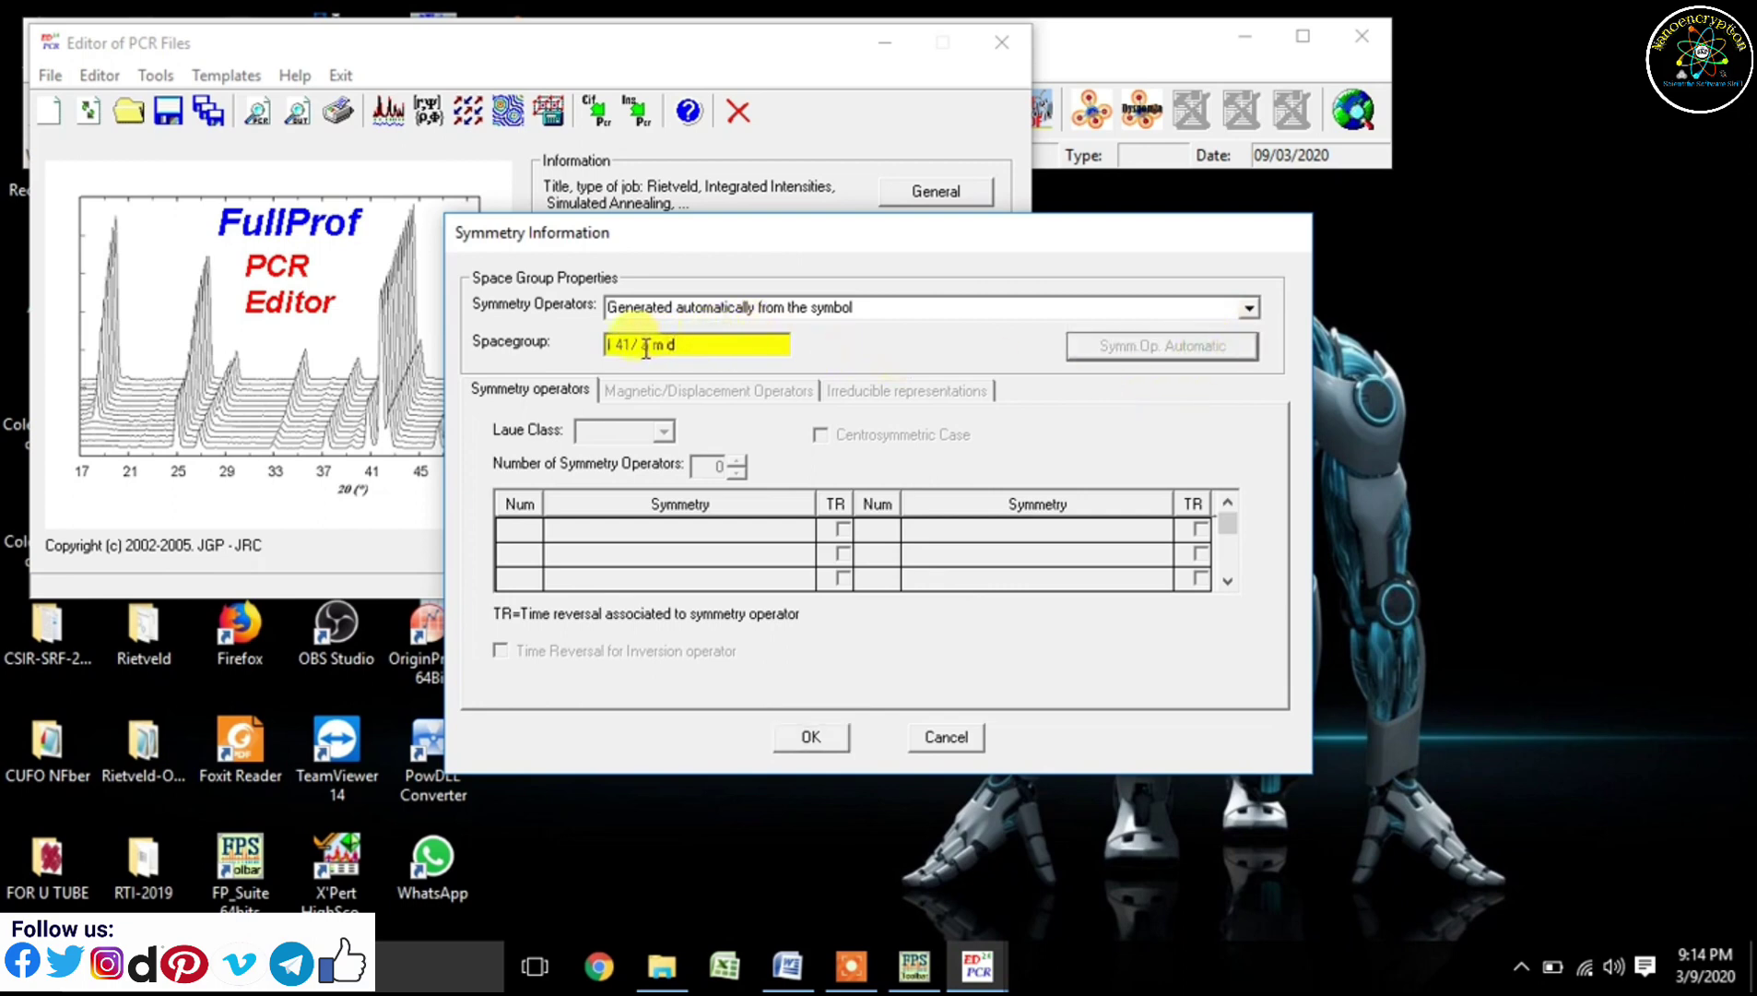
pyautogui.press('BackSpace')
pyautogui.moveTo(743, 344); pyautogui.dragTo(480, 350)
pyautogui.hotkey('ctrl', 'c')
pyautogui.click(946, 737)
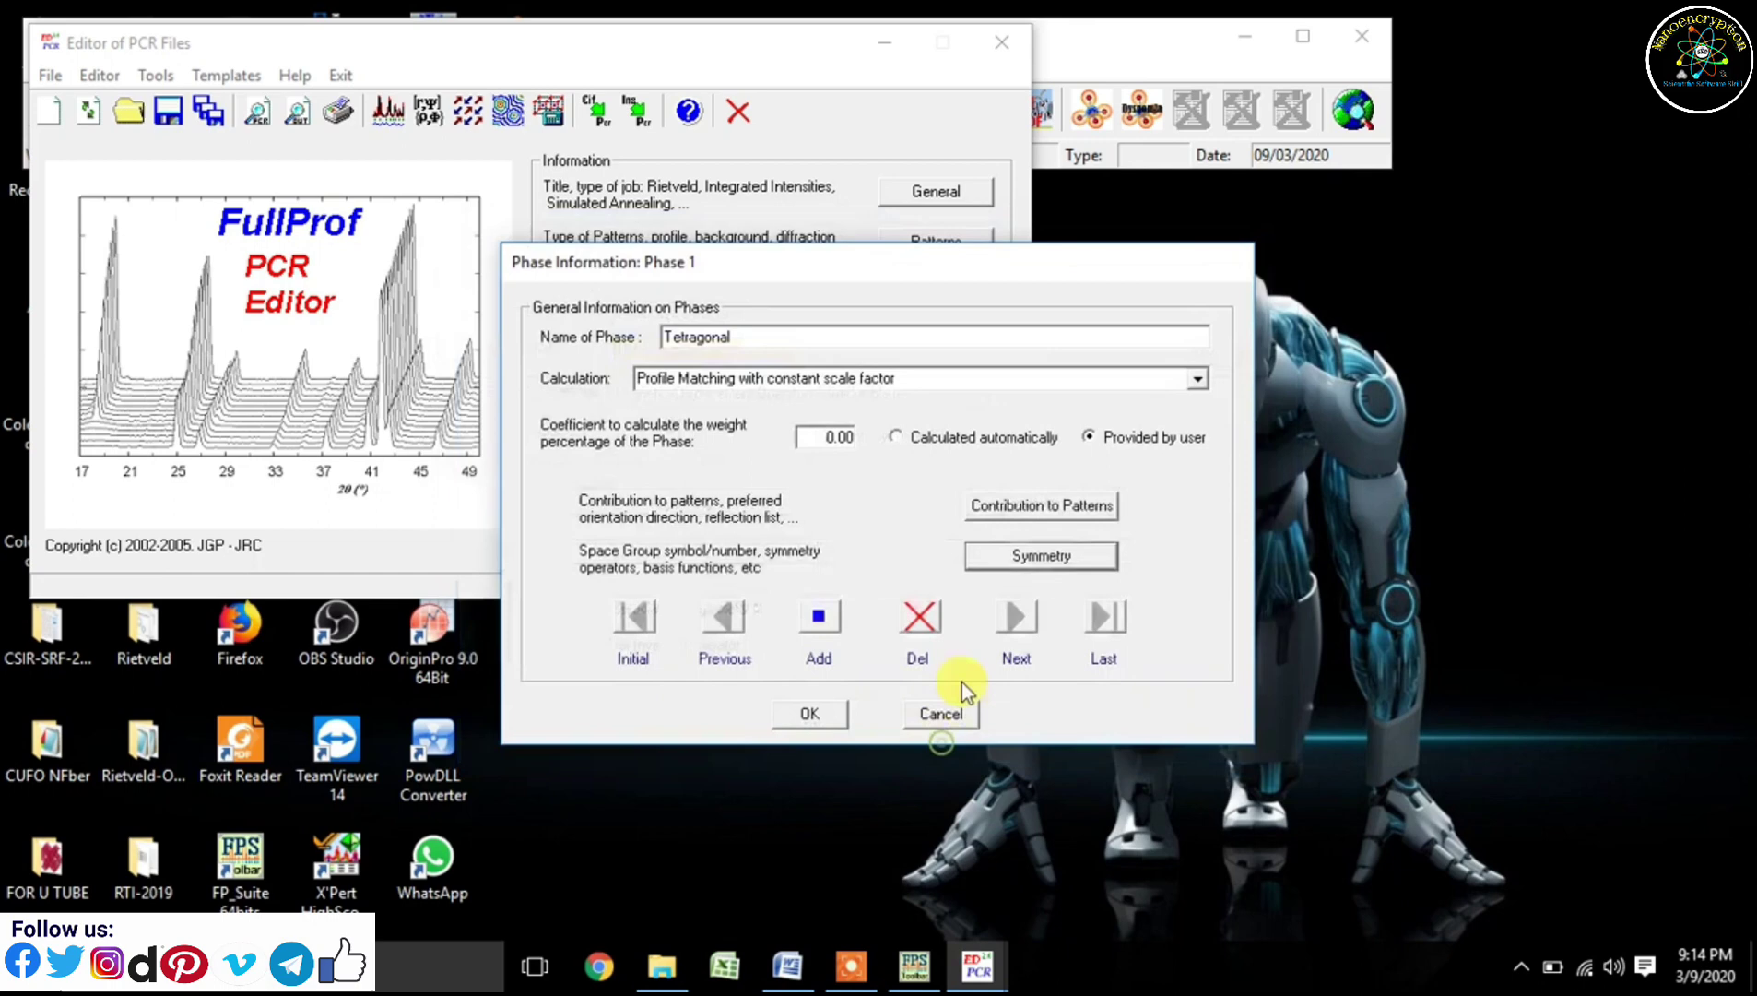
# - Paste I 41/a m d as the phase's space group, generate its symmetry operators automatically and accept the phase settings
pyautogui.click(1025, 577)
pyautogui.hotkey('ctrl', 'v')
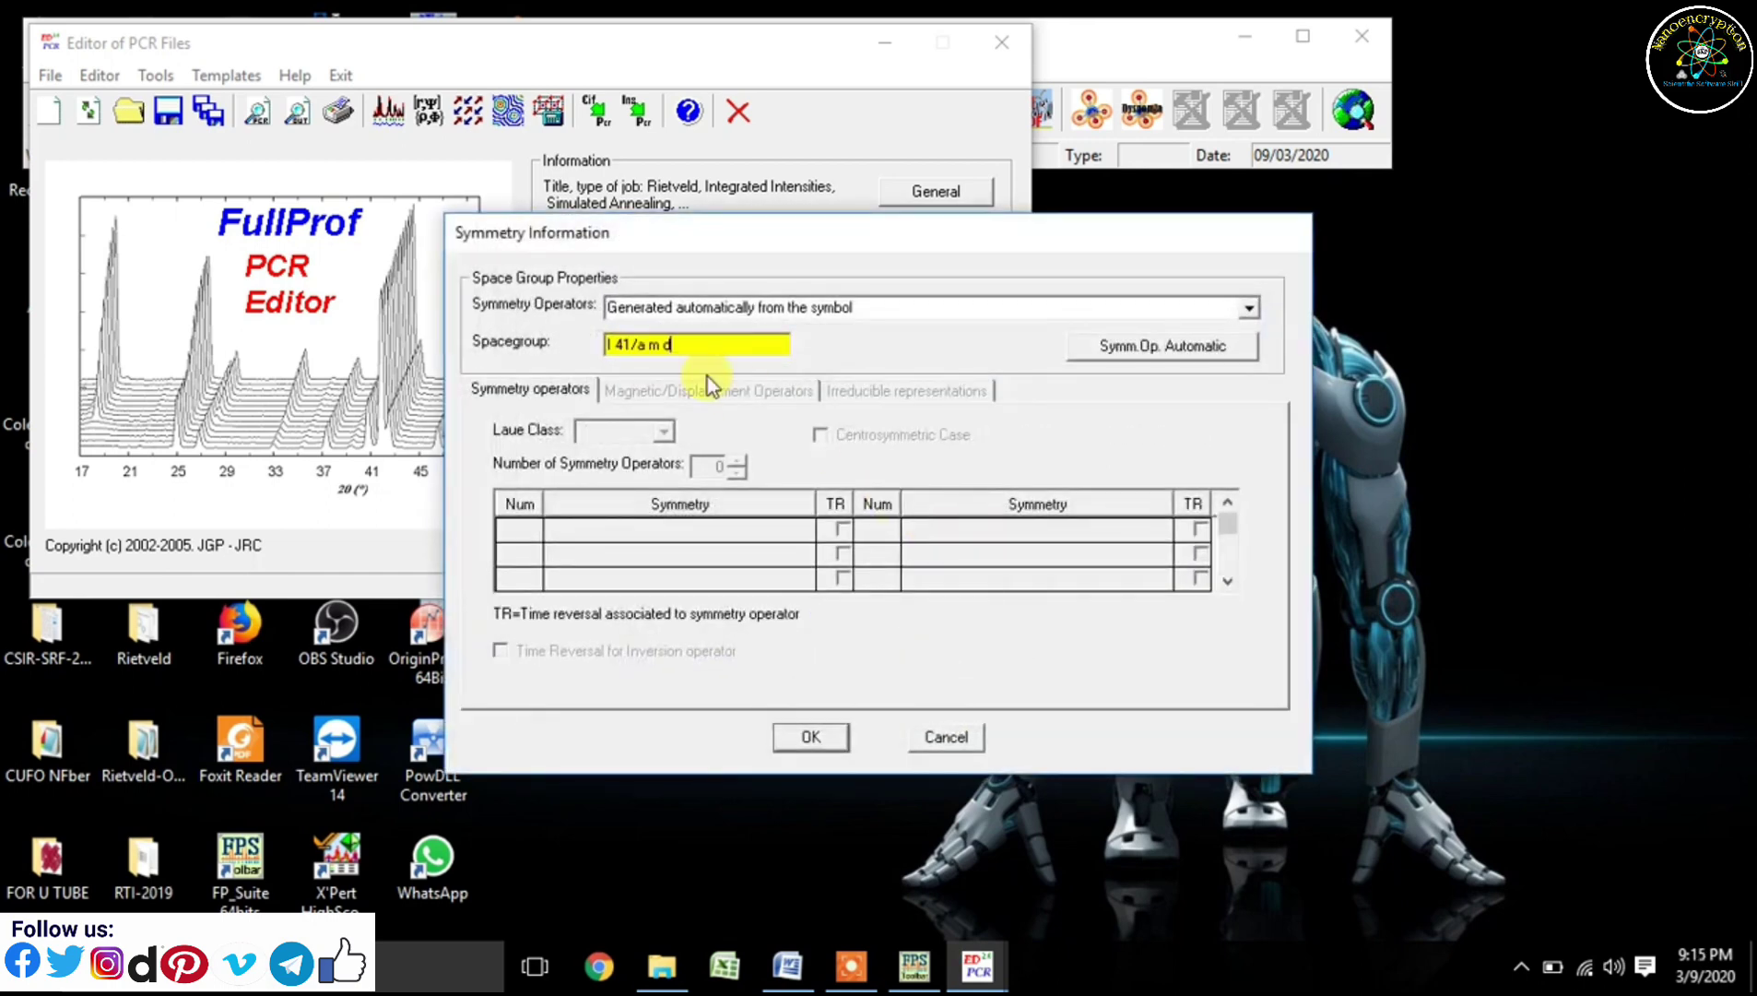
pyautogui.click(1108, 348)
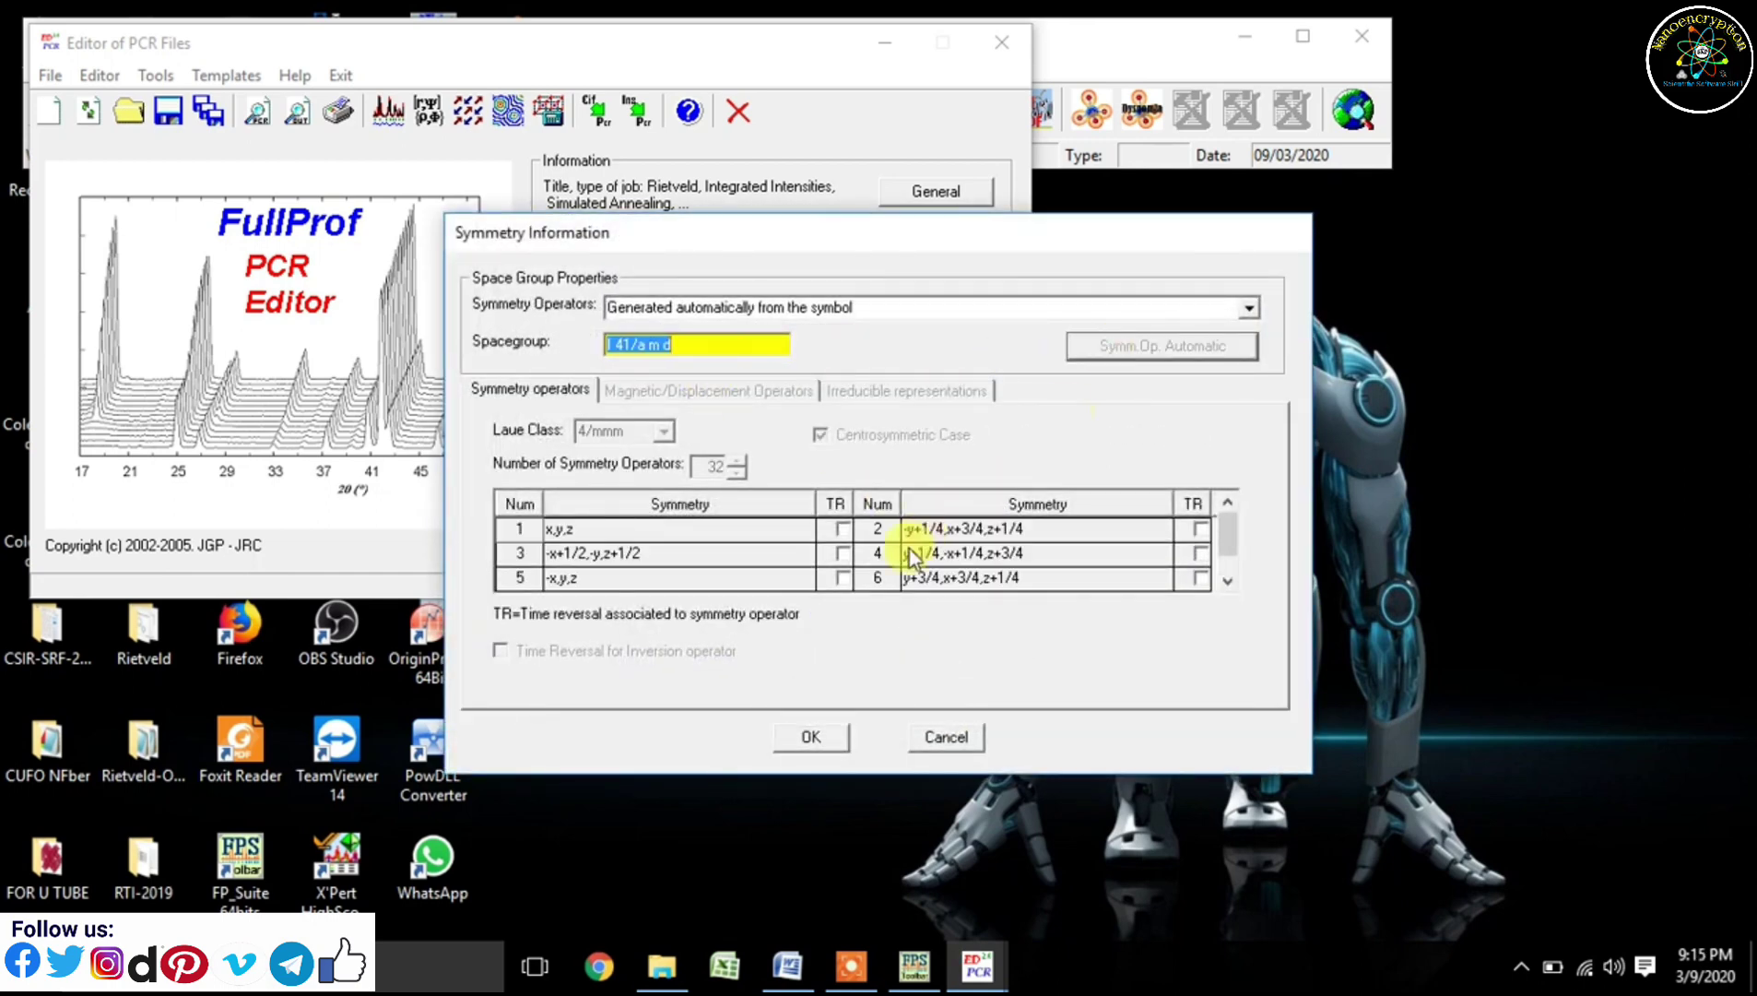
pyautogui.click(815, 737)
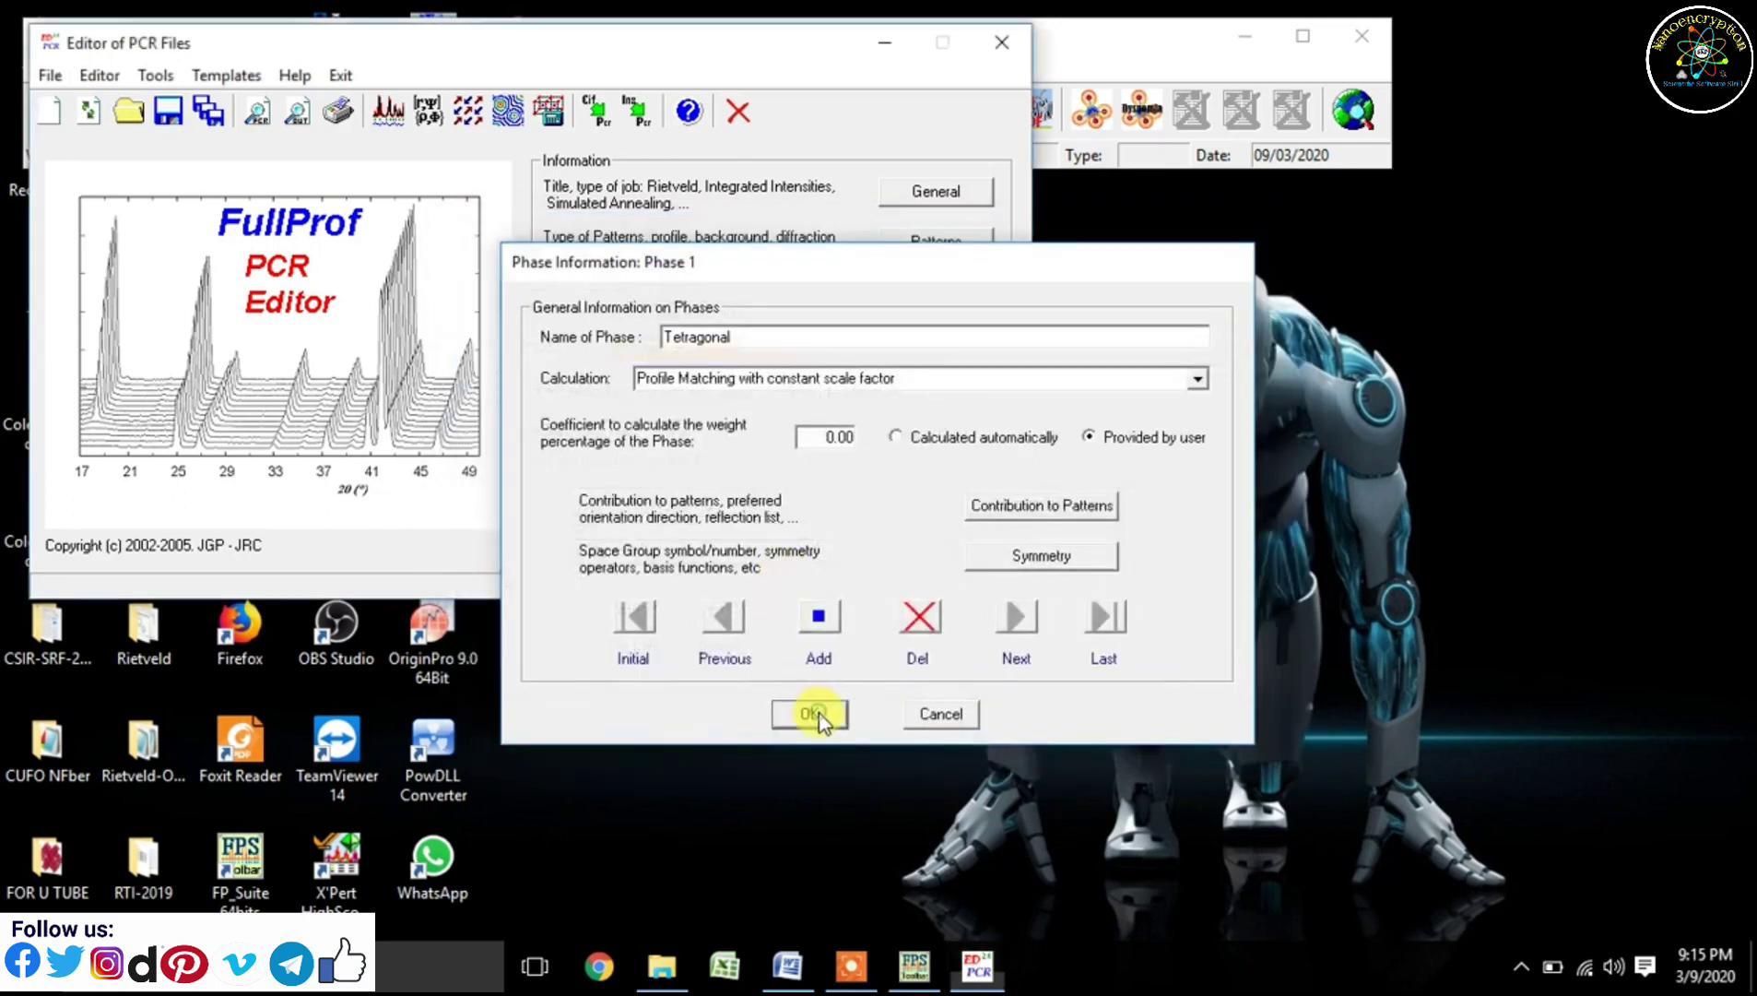
pyautogui.click(812, 716)
pyautogui.click(931, 346)
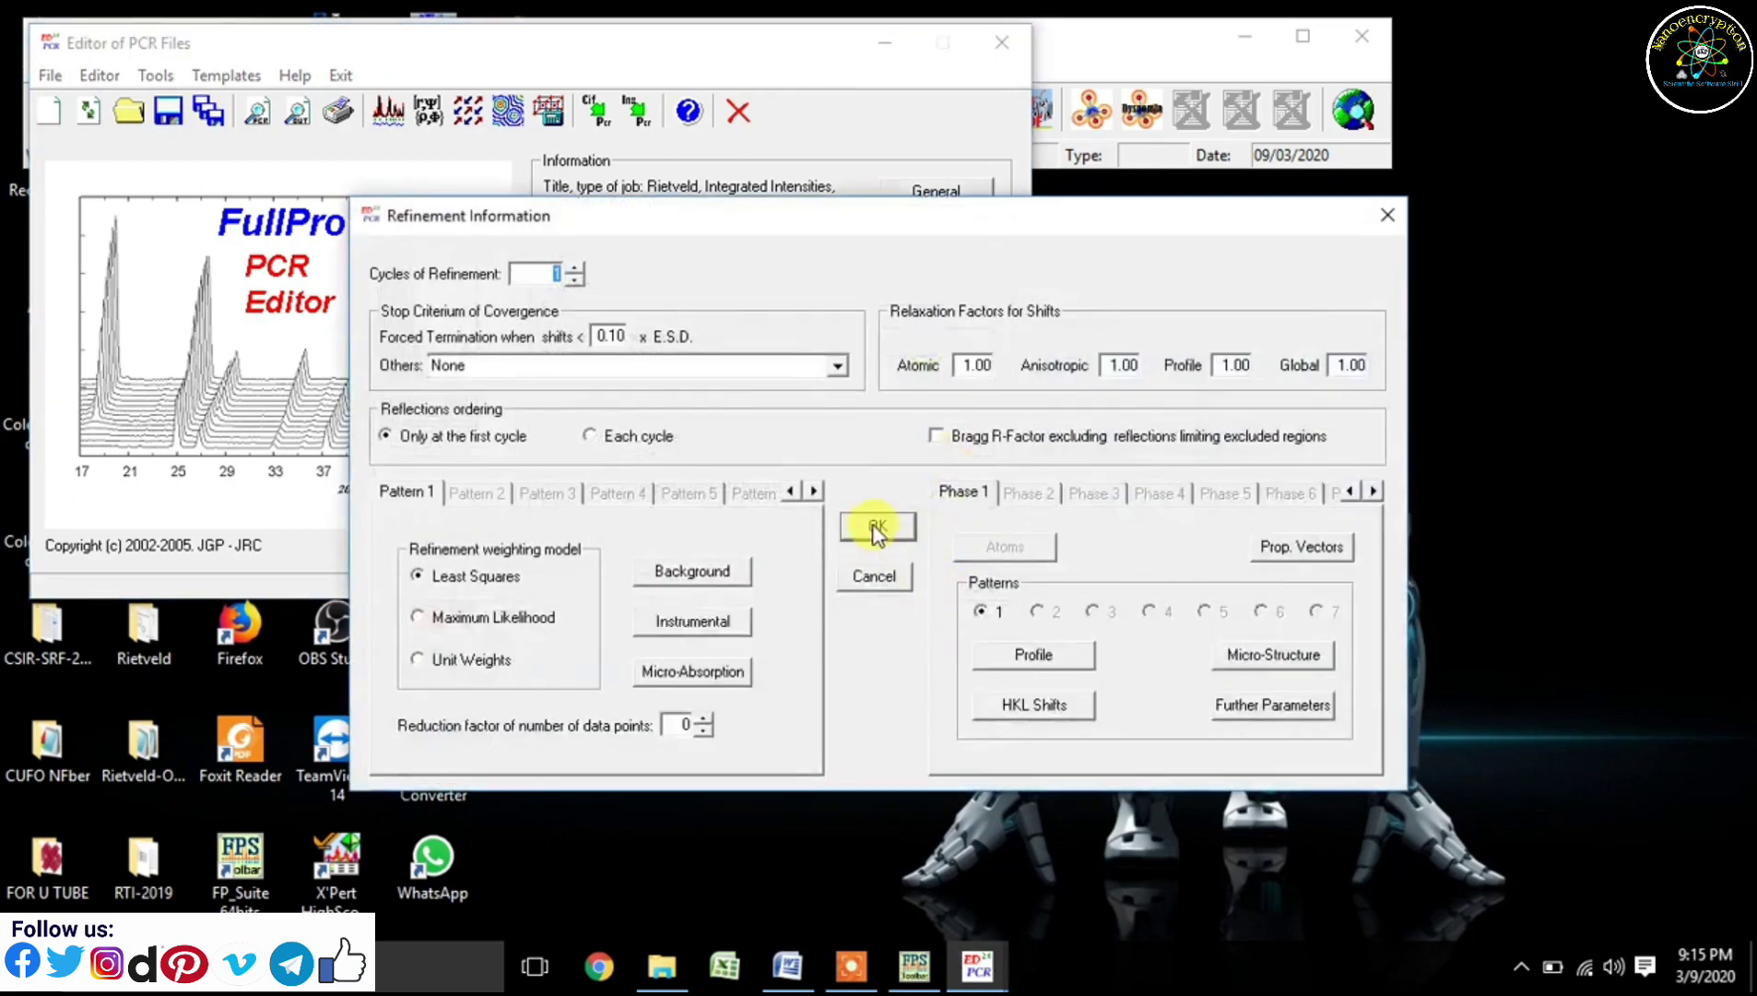
pyautogui.click(1023, 656)
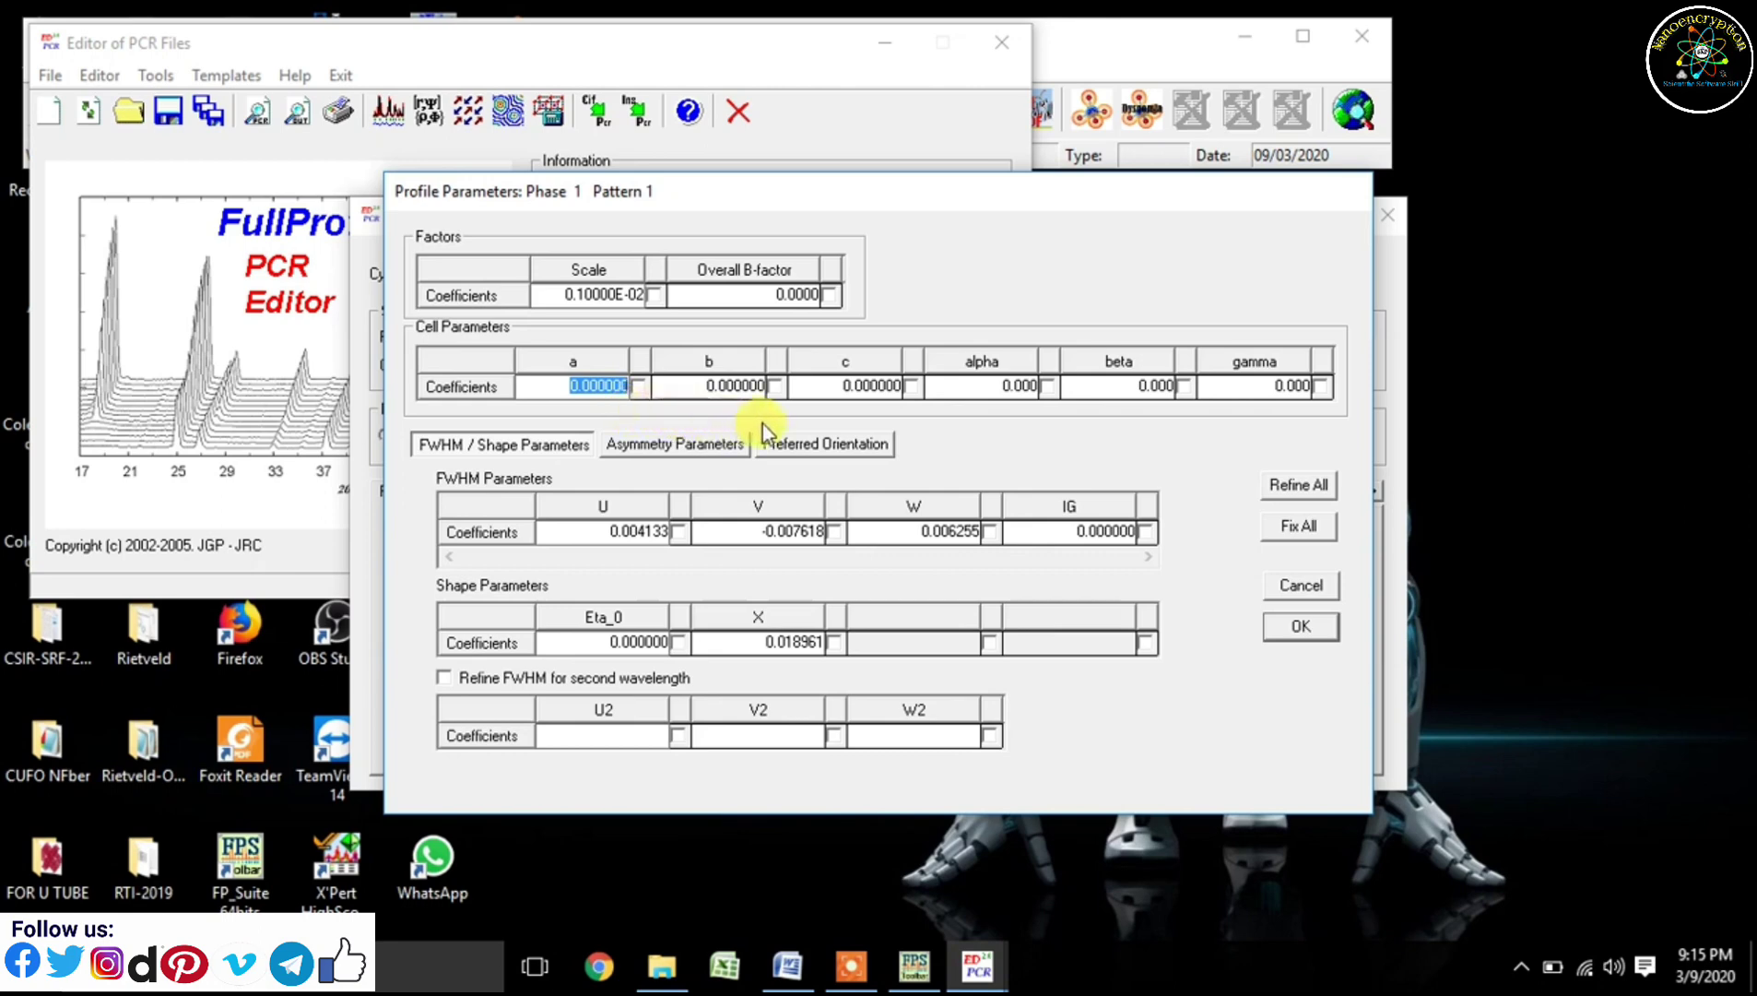
pyautogui.click(848, 959)
pyautogui.press('Escape')
pyautogui.press('Escape')
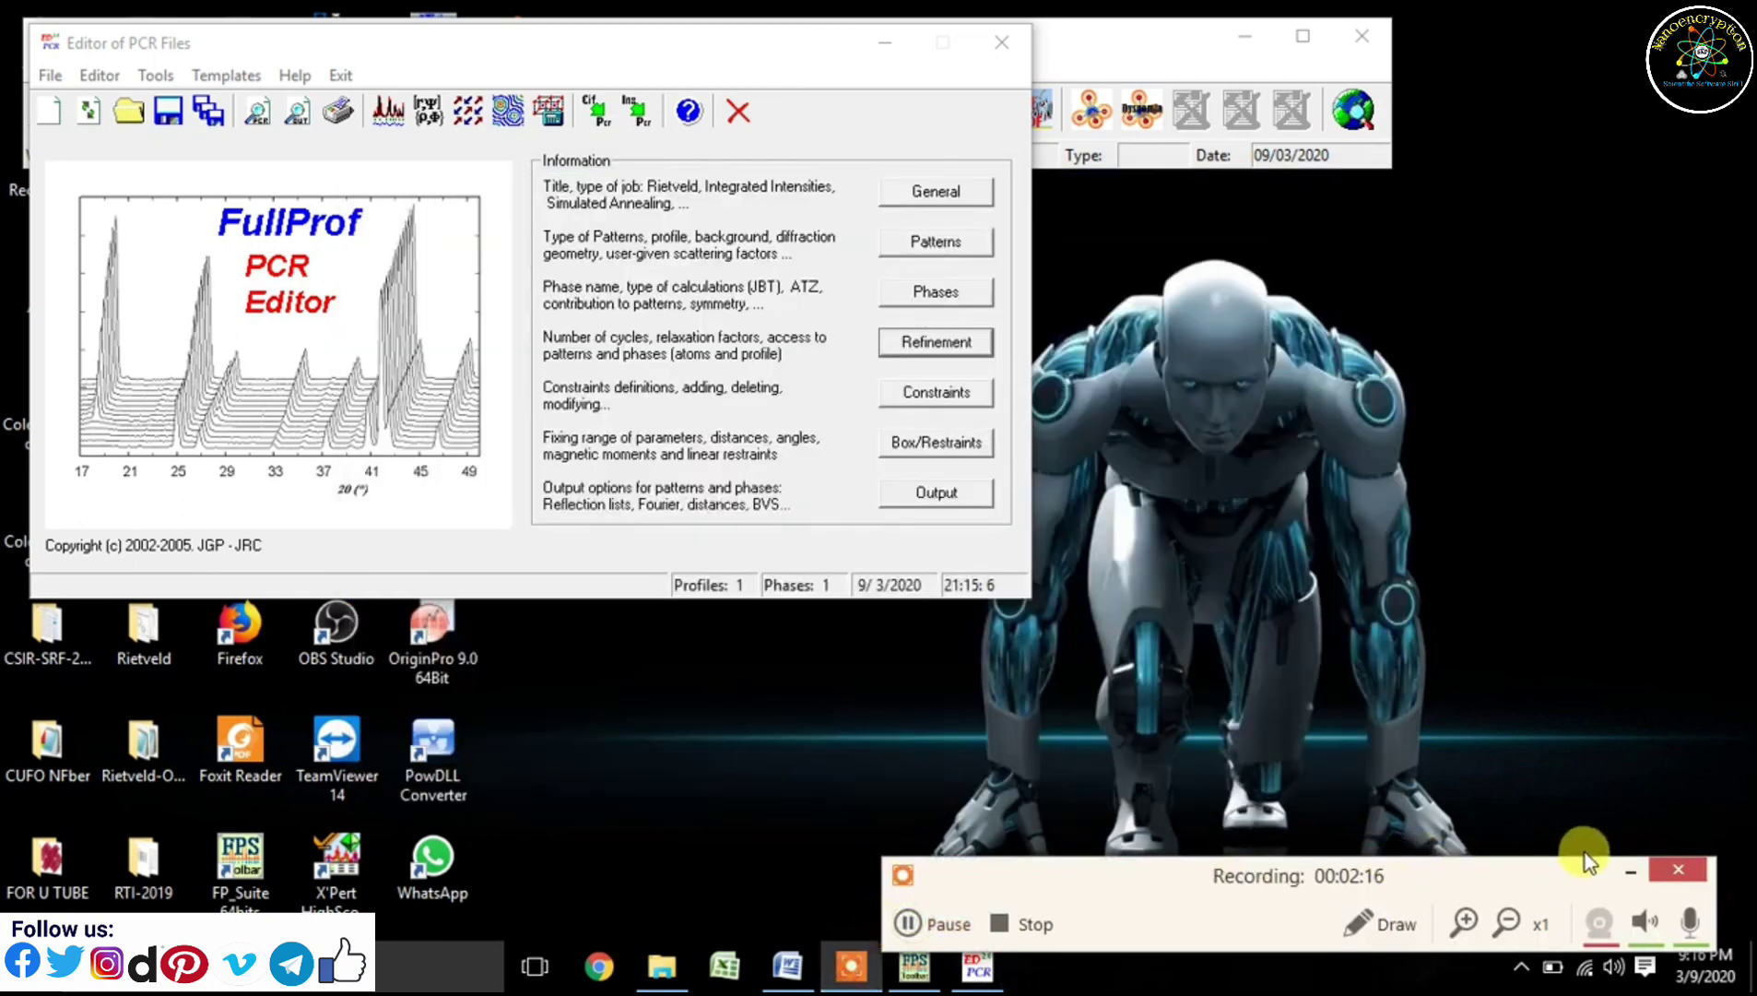
# - Set the cell lengths in the profile parameters of Phase 1 to a = 5.82, b = 5.82 and c = 8.68
pyautogui.click(927, 348)
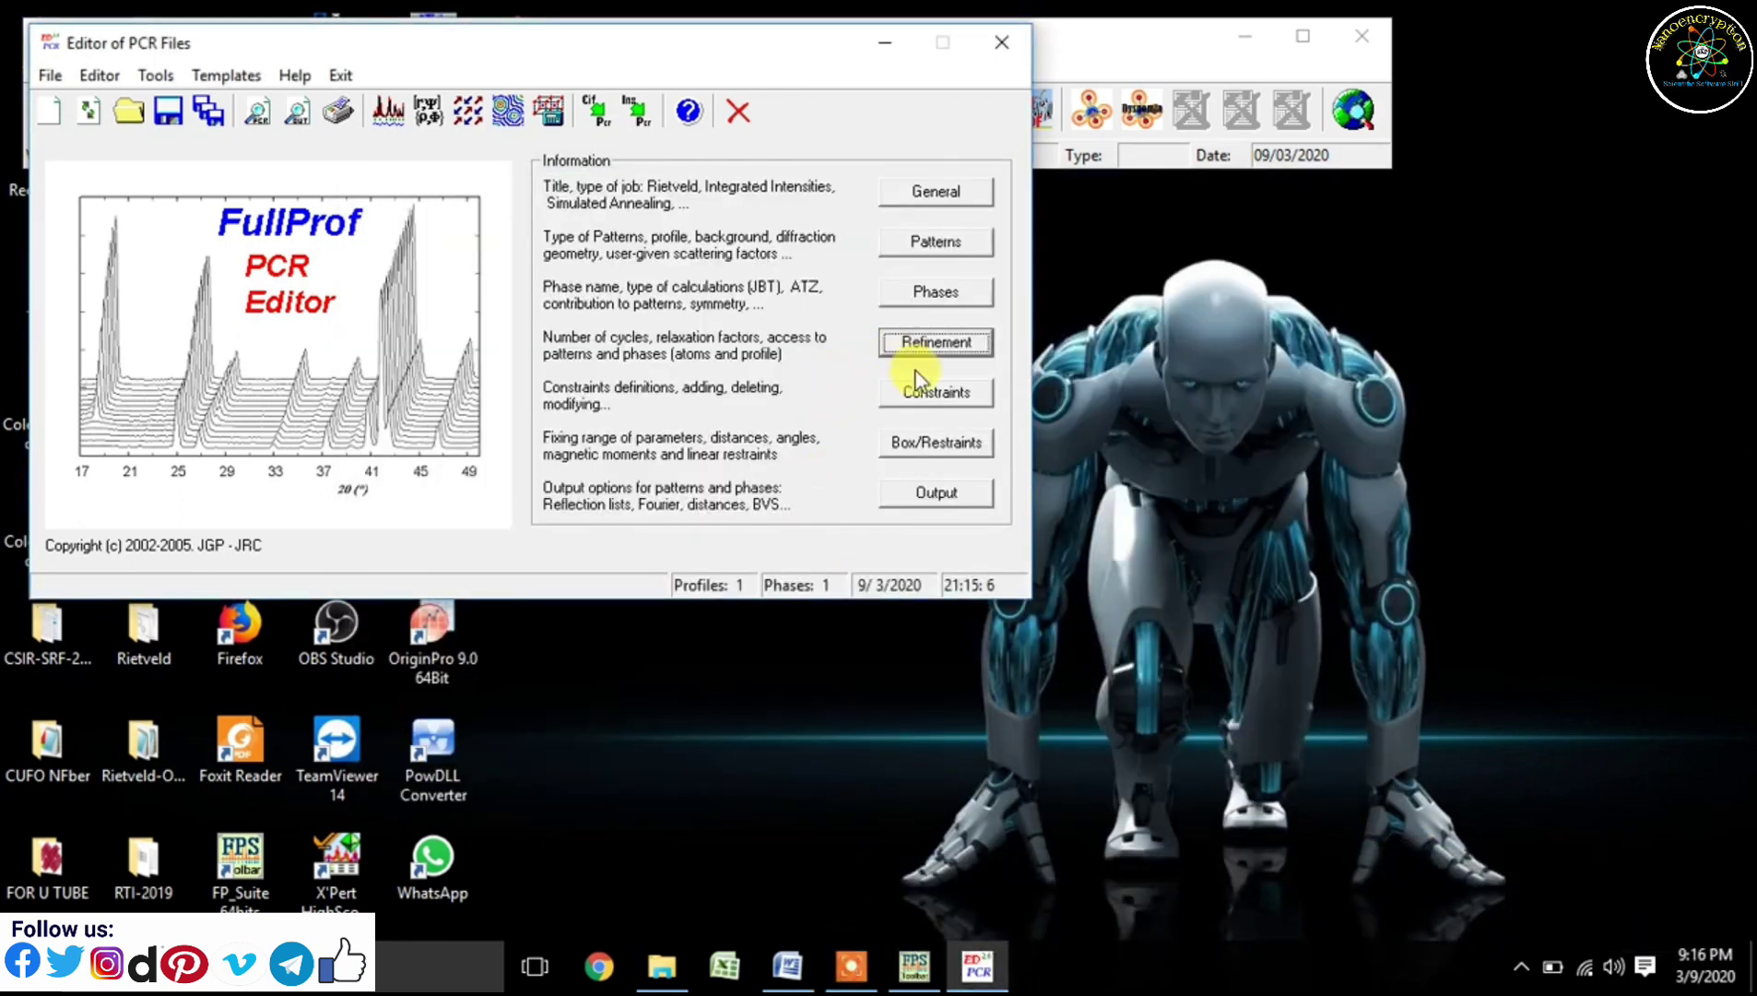
pyautogui.click(927, 347)
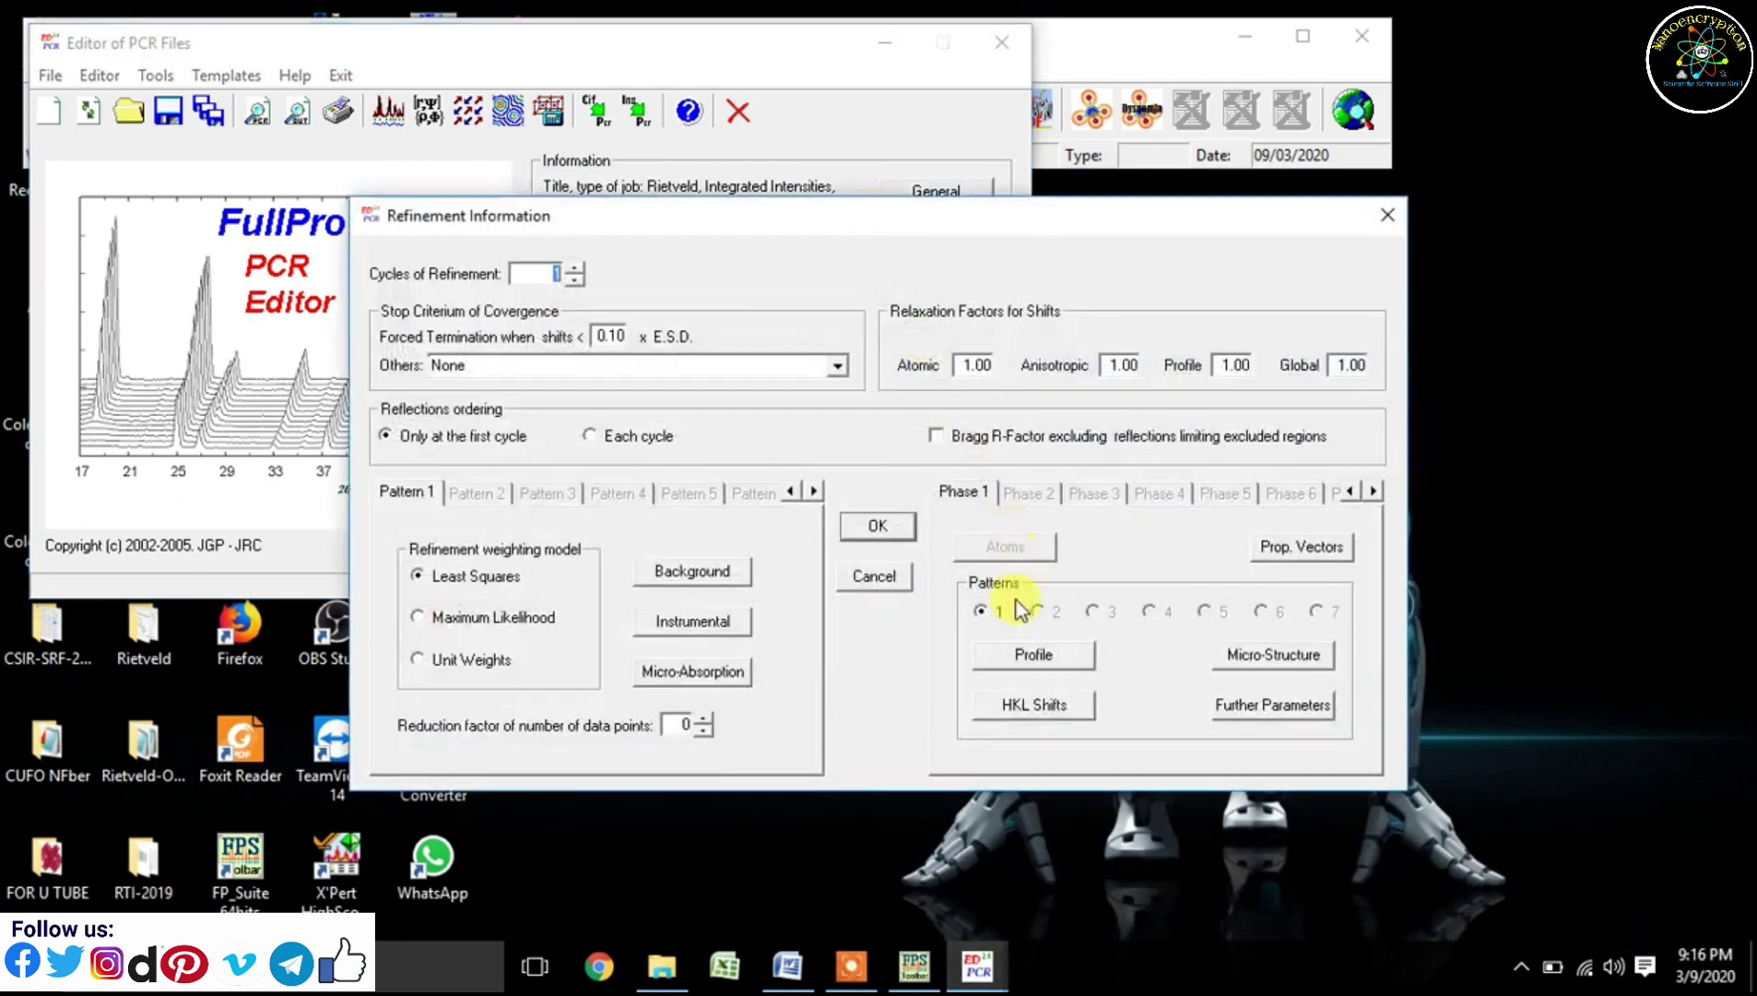
pyautogui.click(1028, 654)
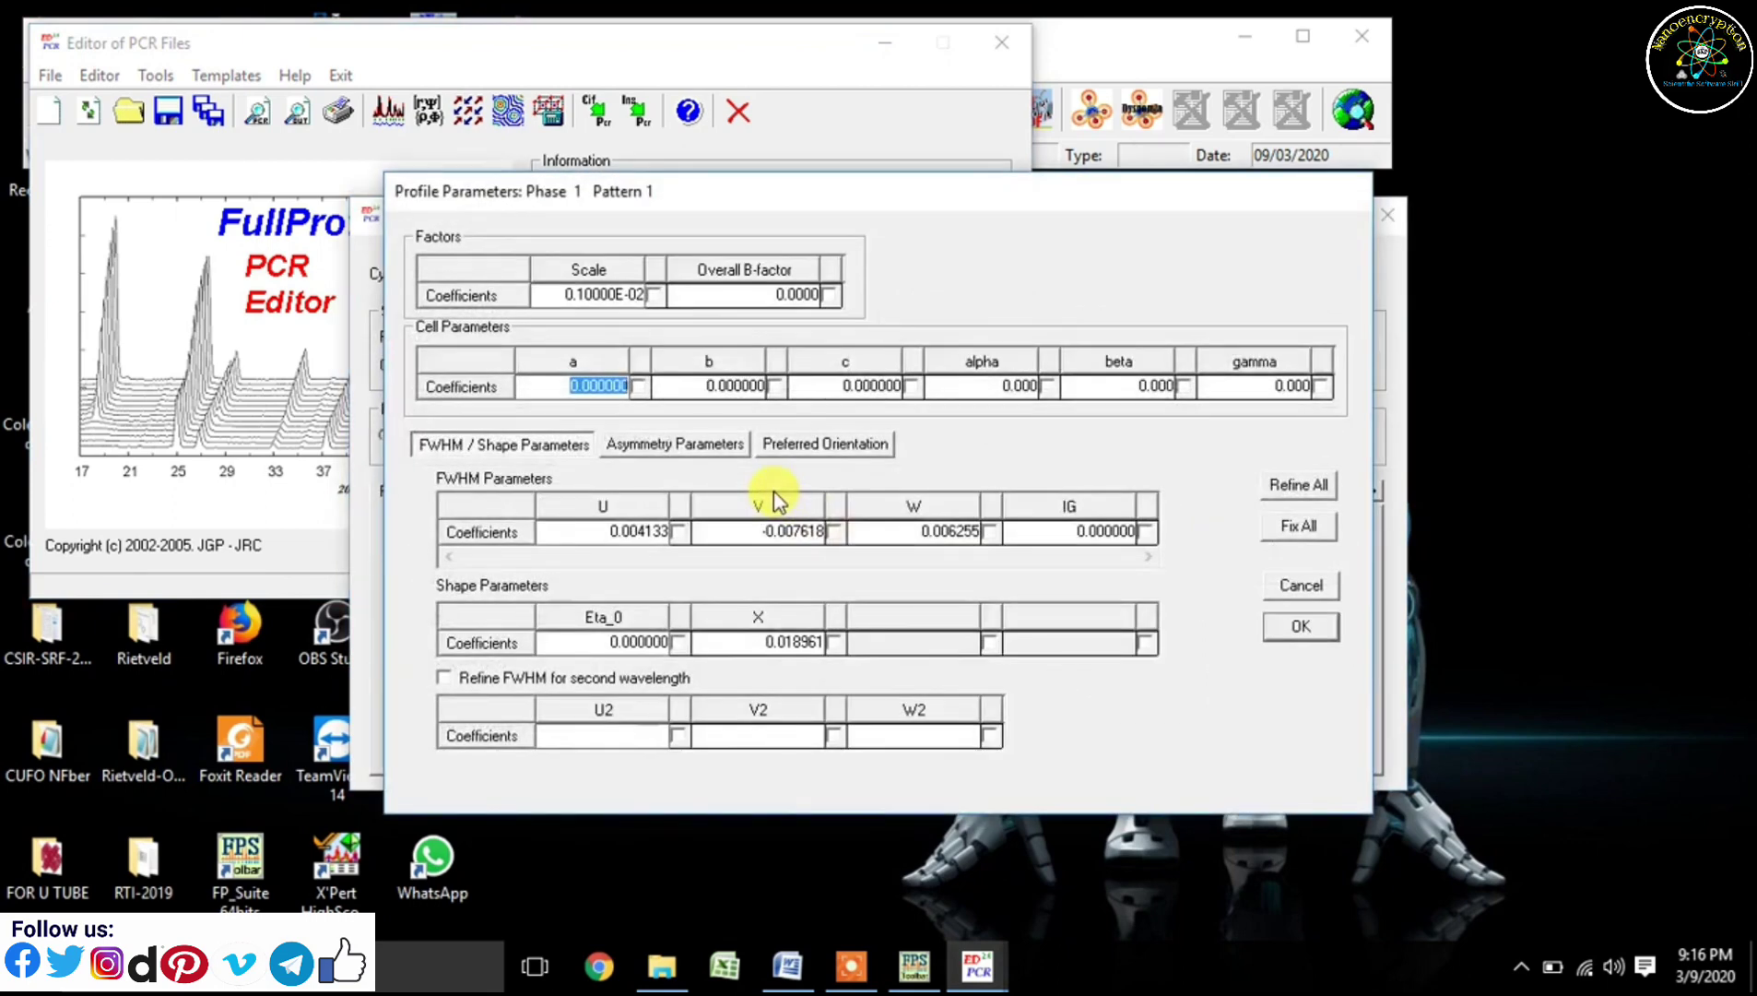
pyautogui.write('5.82')
pyautogui.click(678, 388)
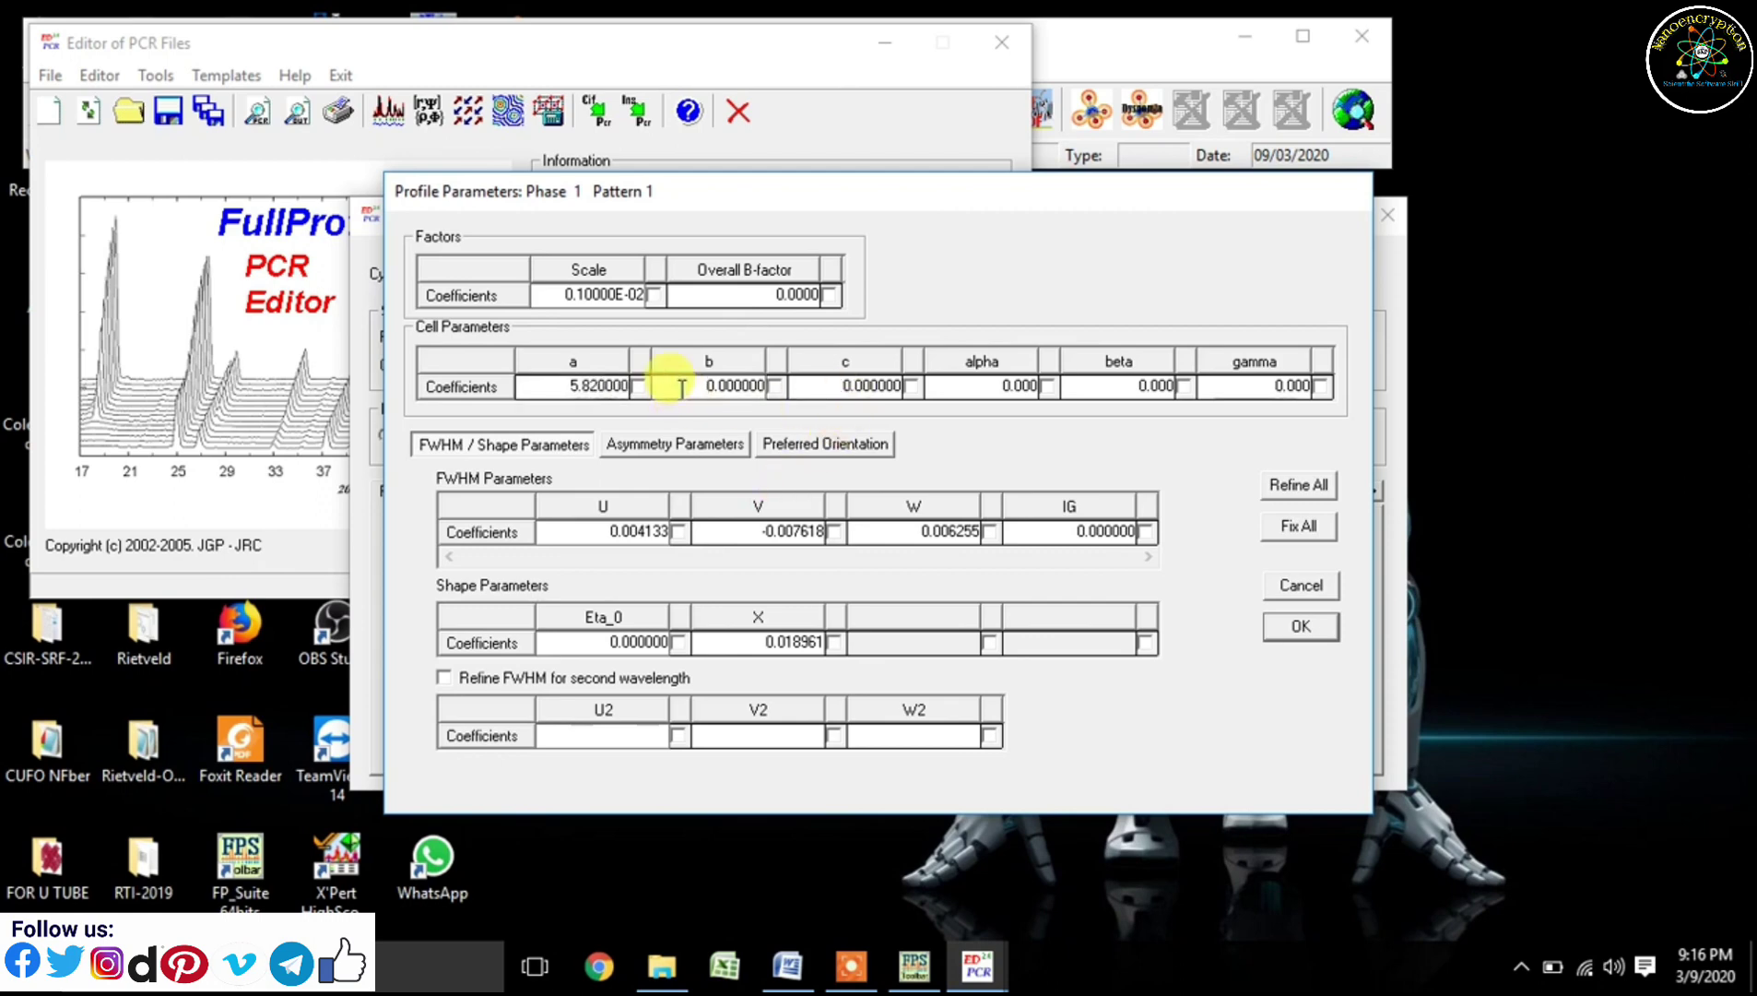
pyautogui.doubleClick(681, 388)
pyautogui.write('5')
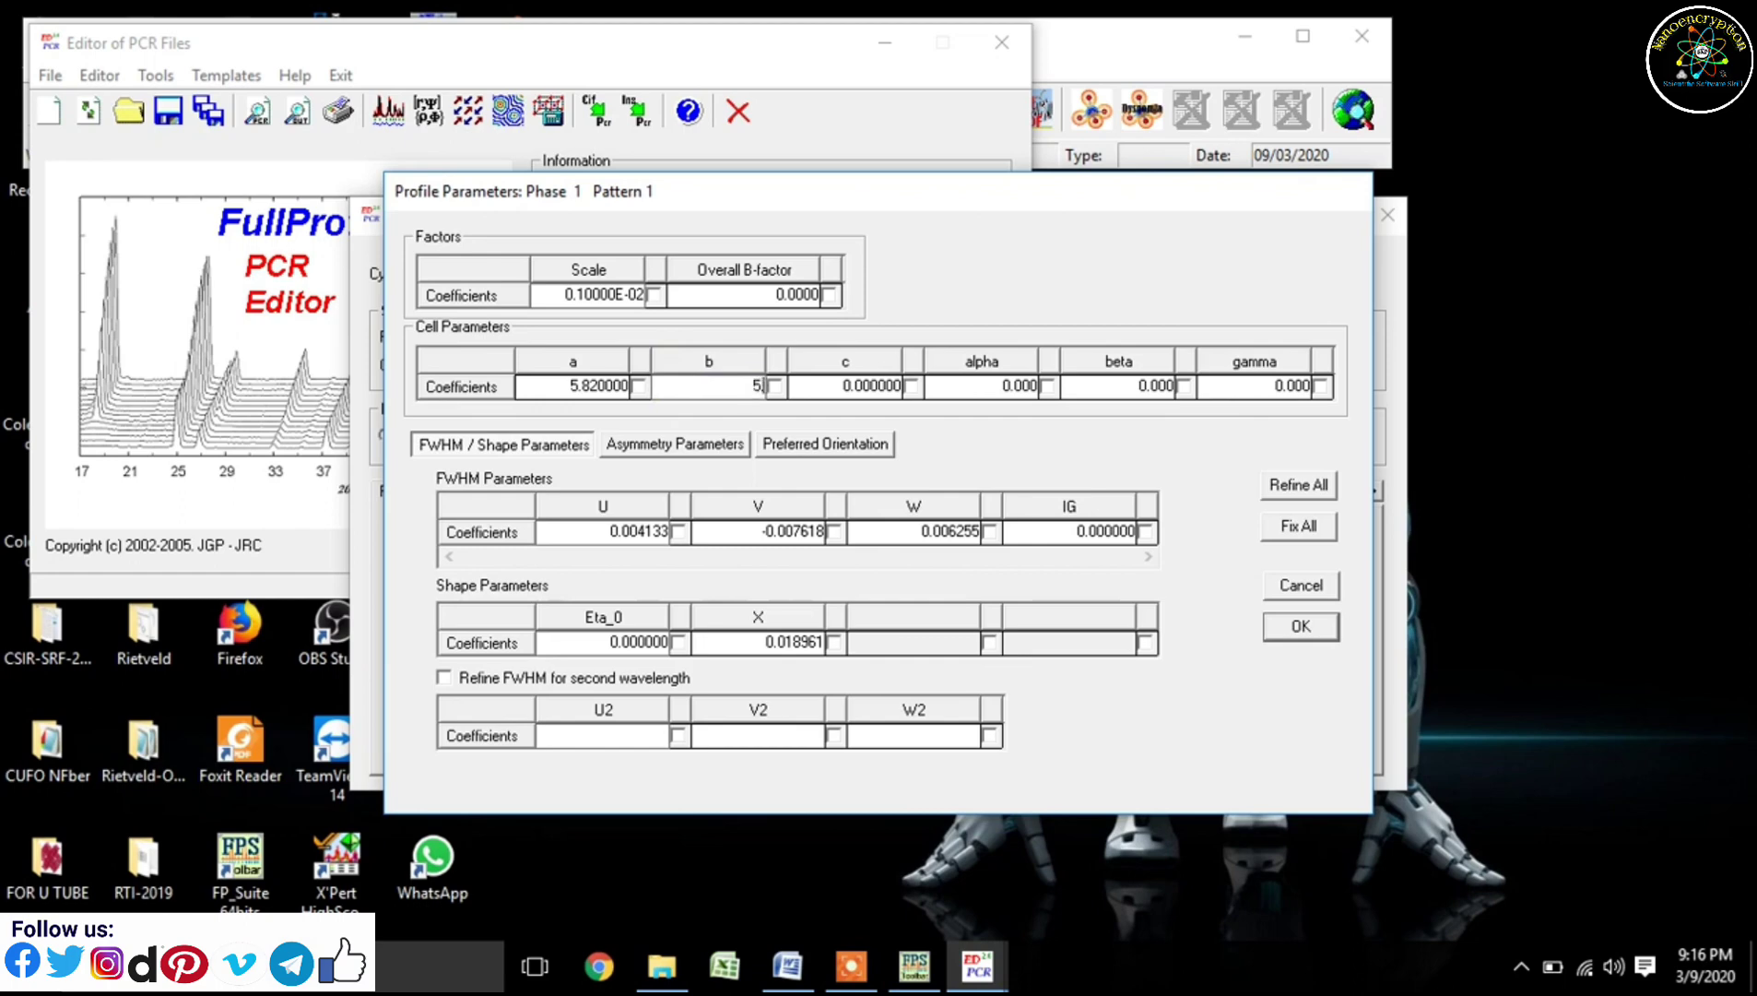
pyautogui.write('.82')
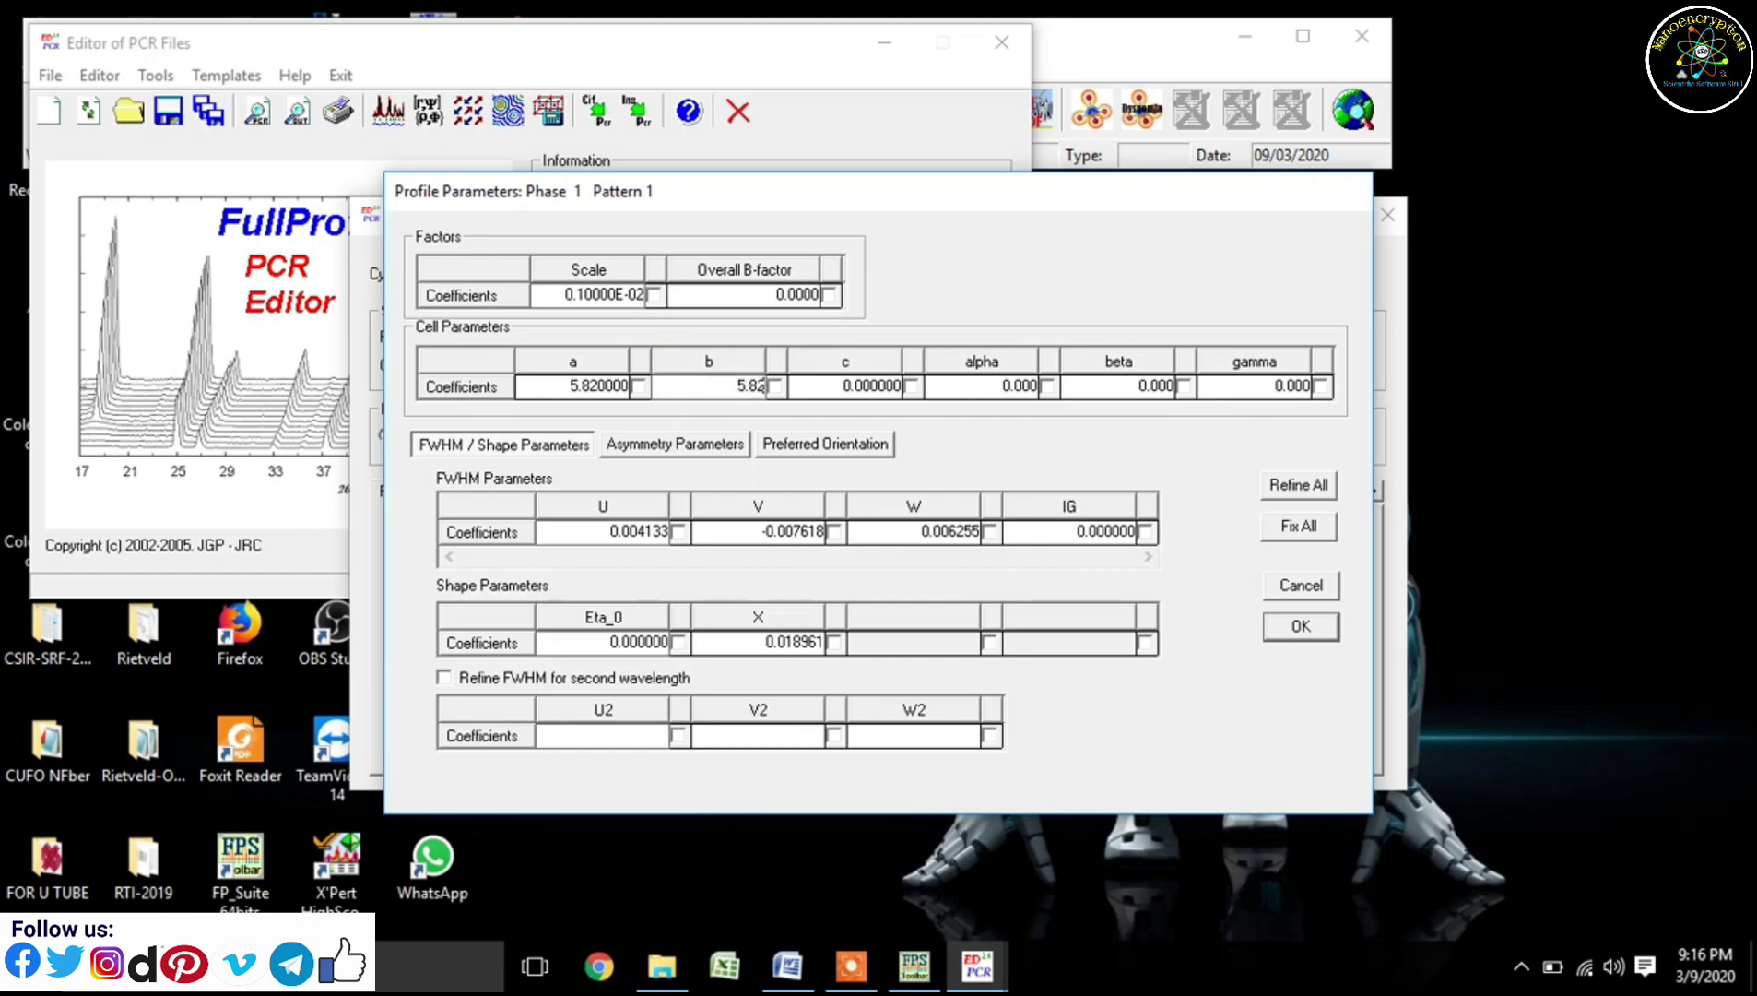
pyautogui.click(823, 385)
pyautogui.doubleClick(824, 386)
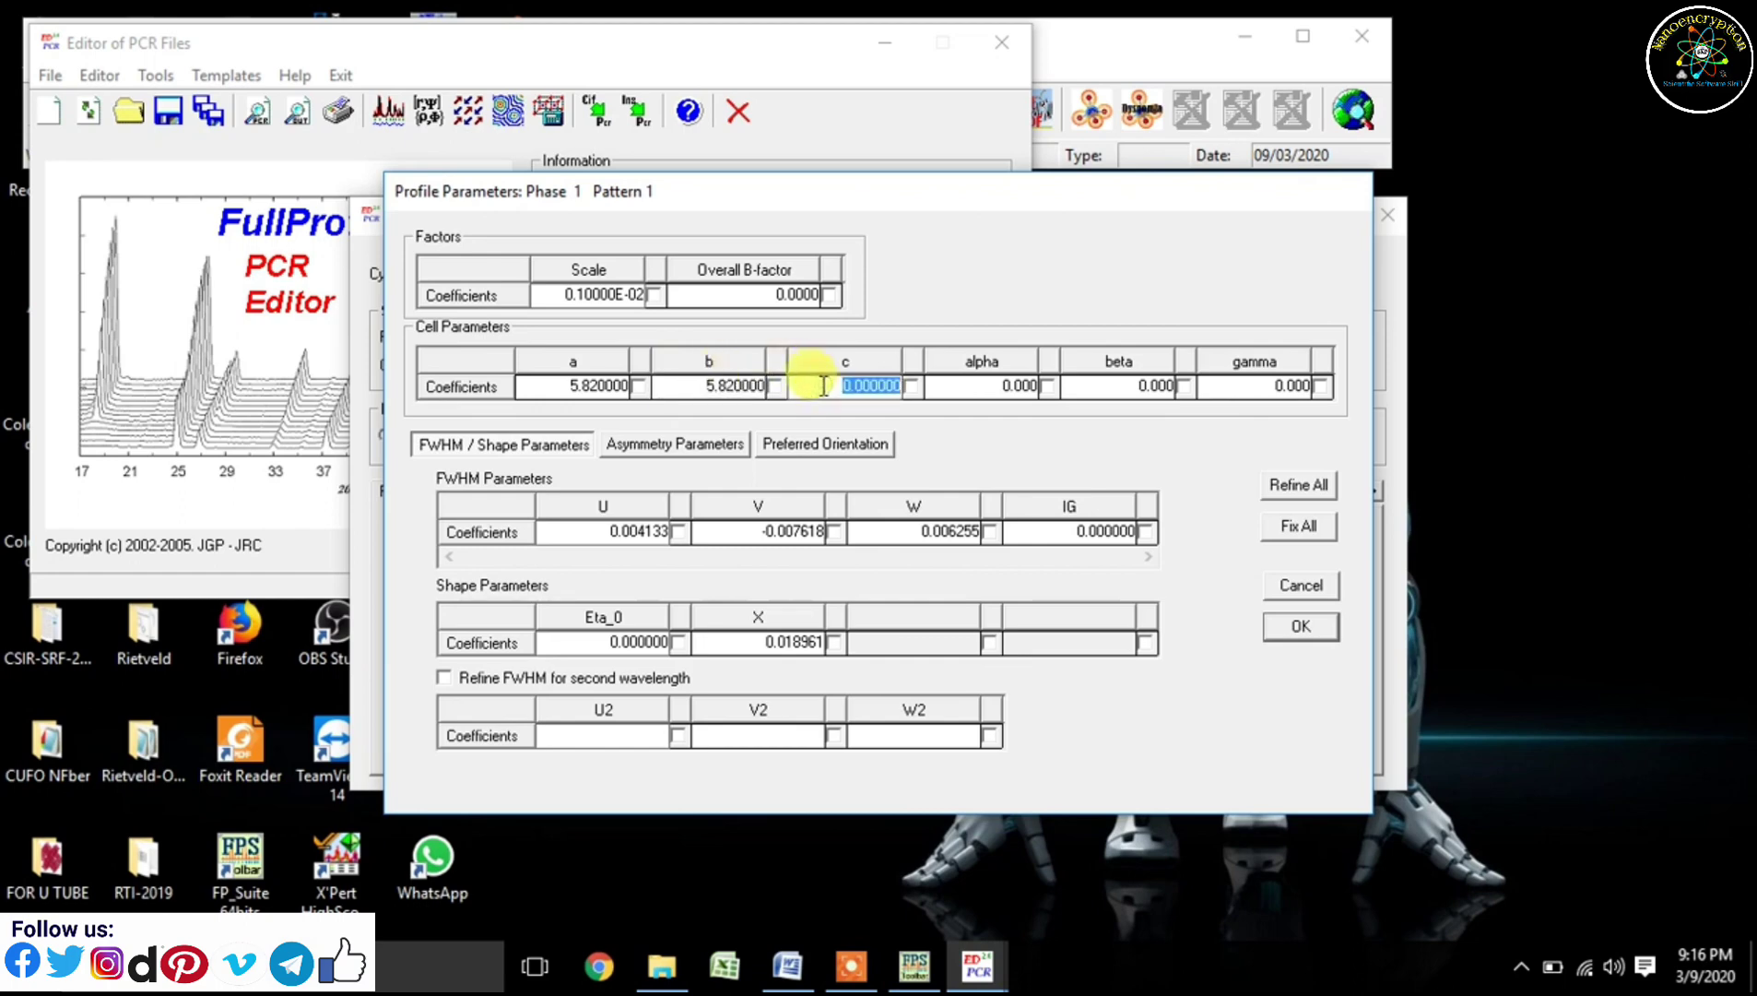
pyautogui.write('8.68')
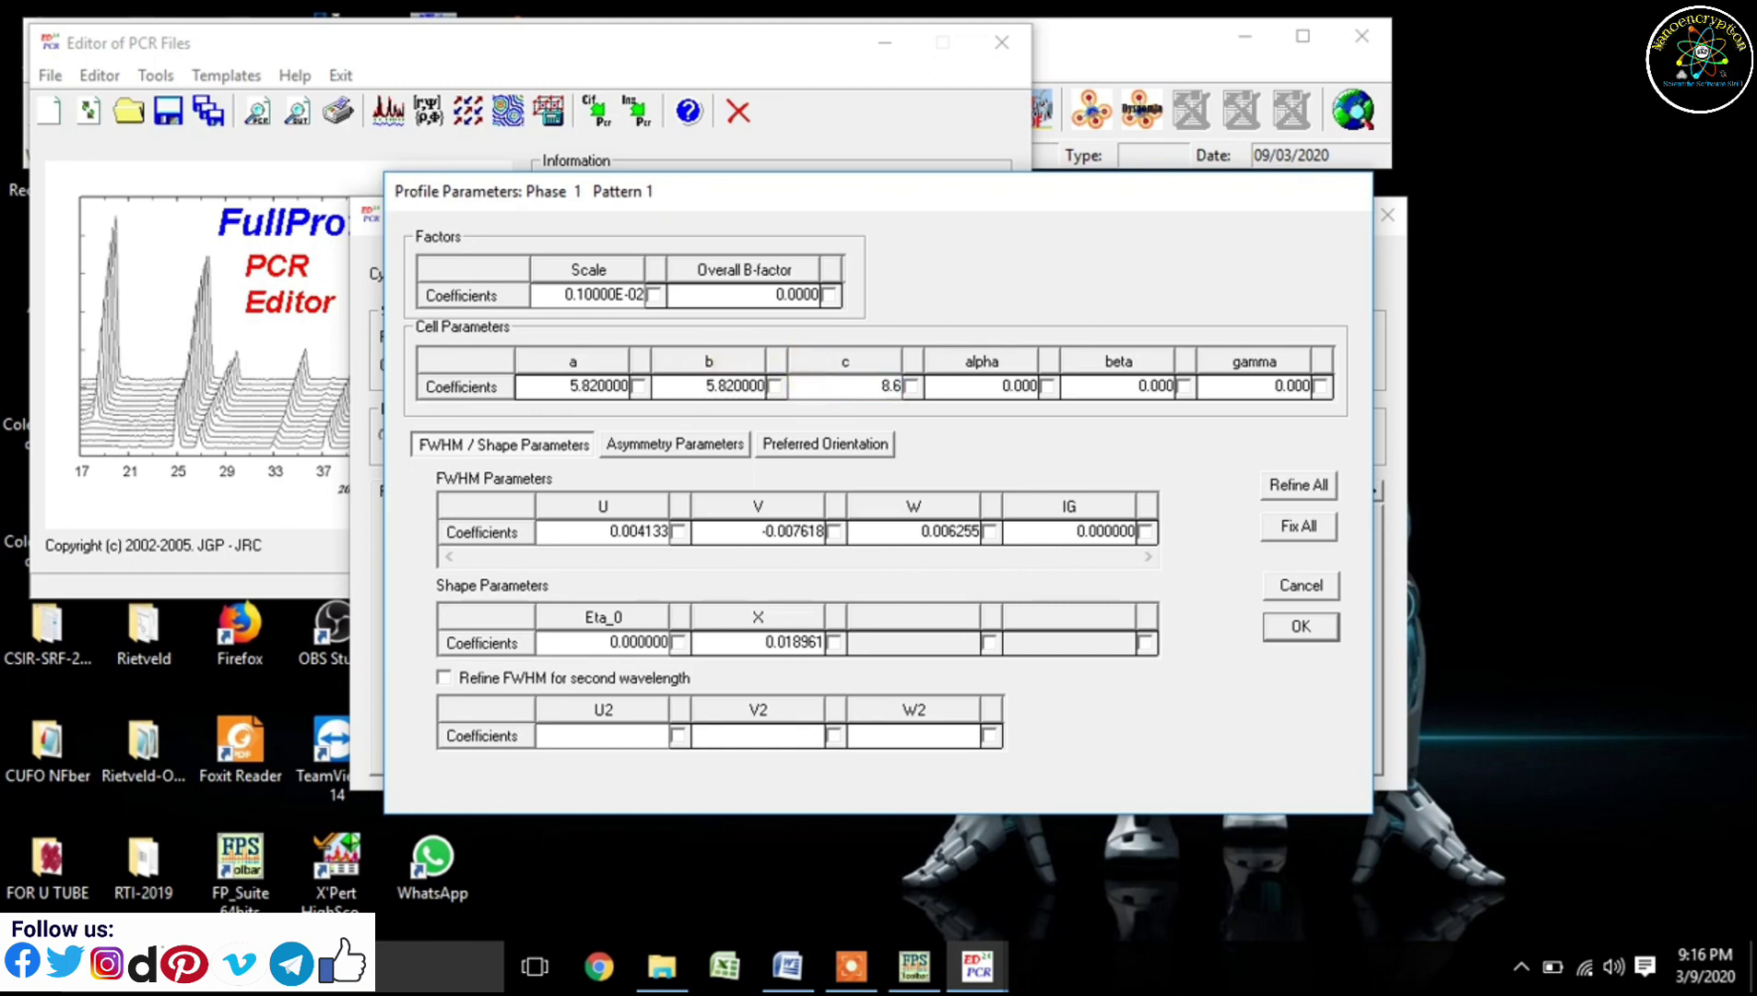
# - Set the cell angles alpha, beta and gamma to 90, and set the cycles of refinement to 10
pyautogui.click(984, 387)
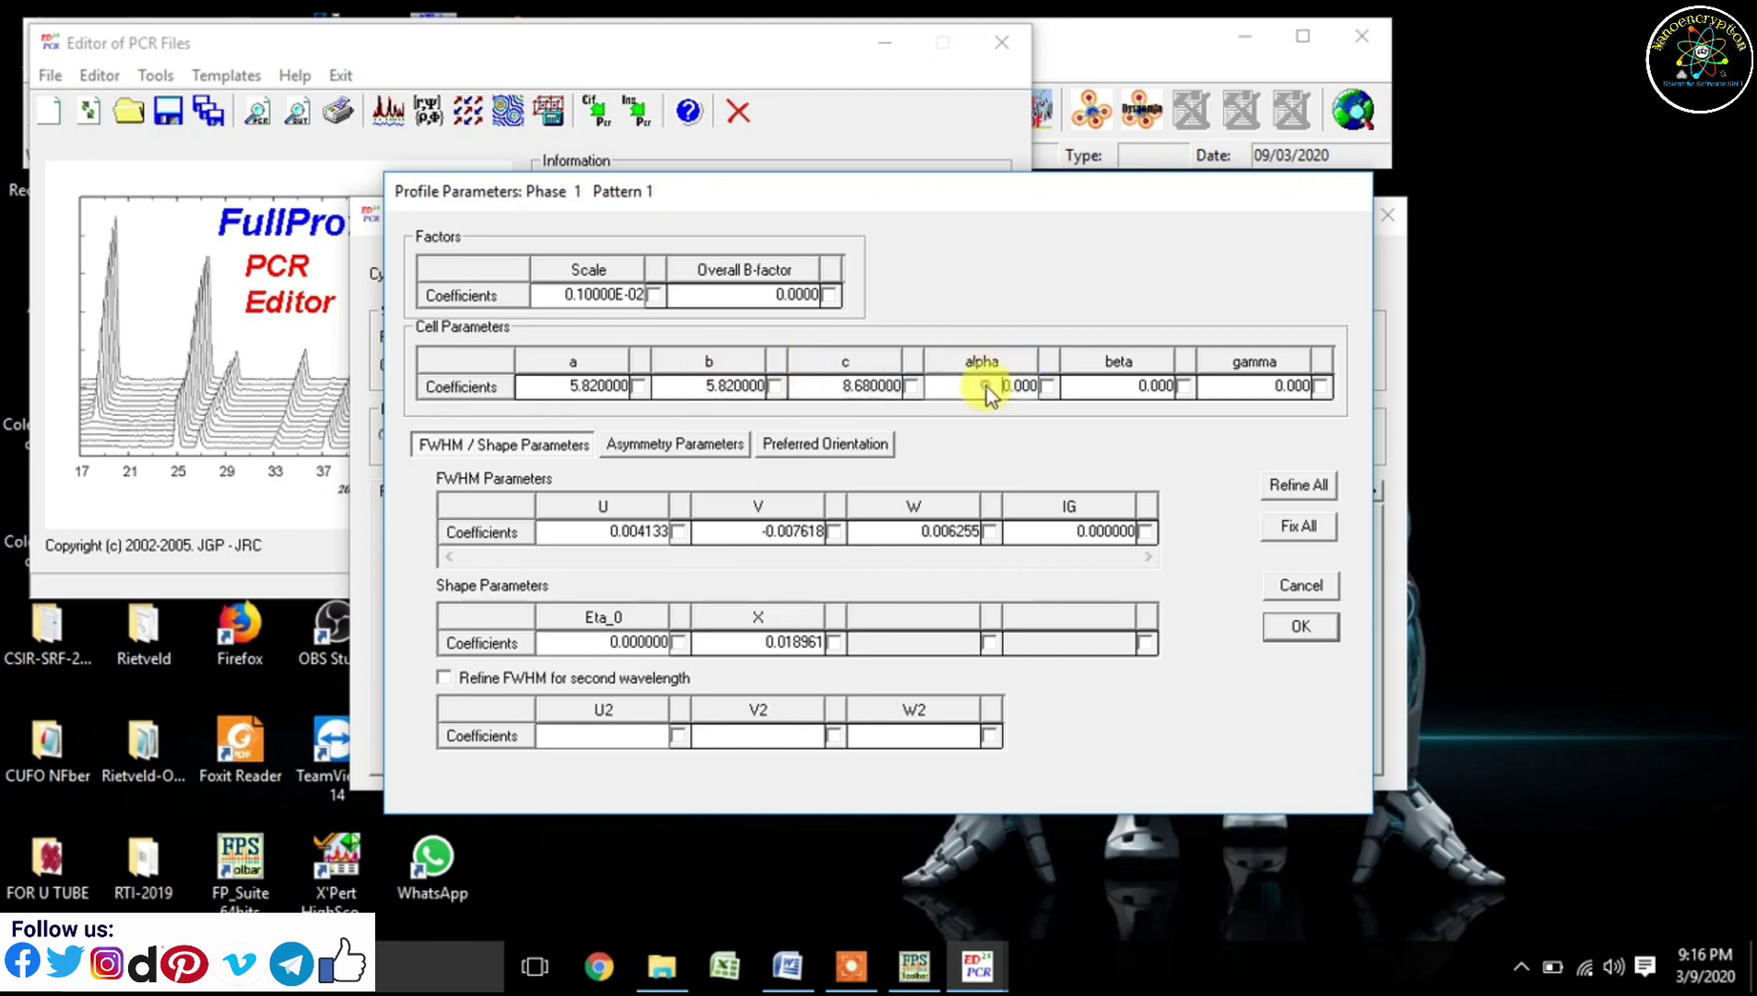
pyautogui.write('9')
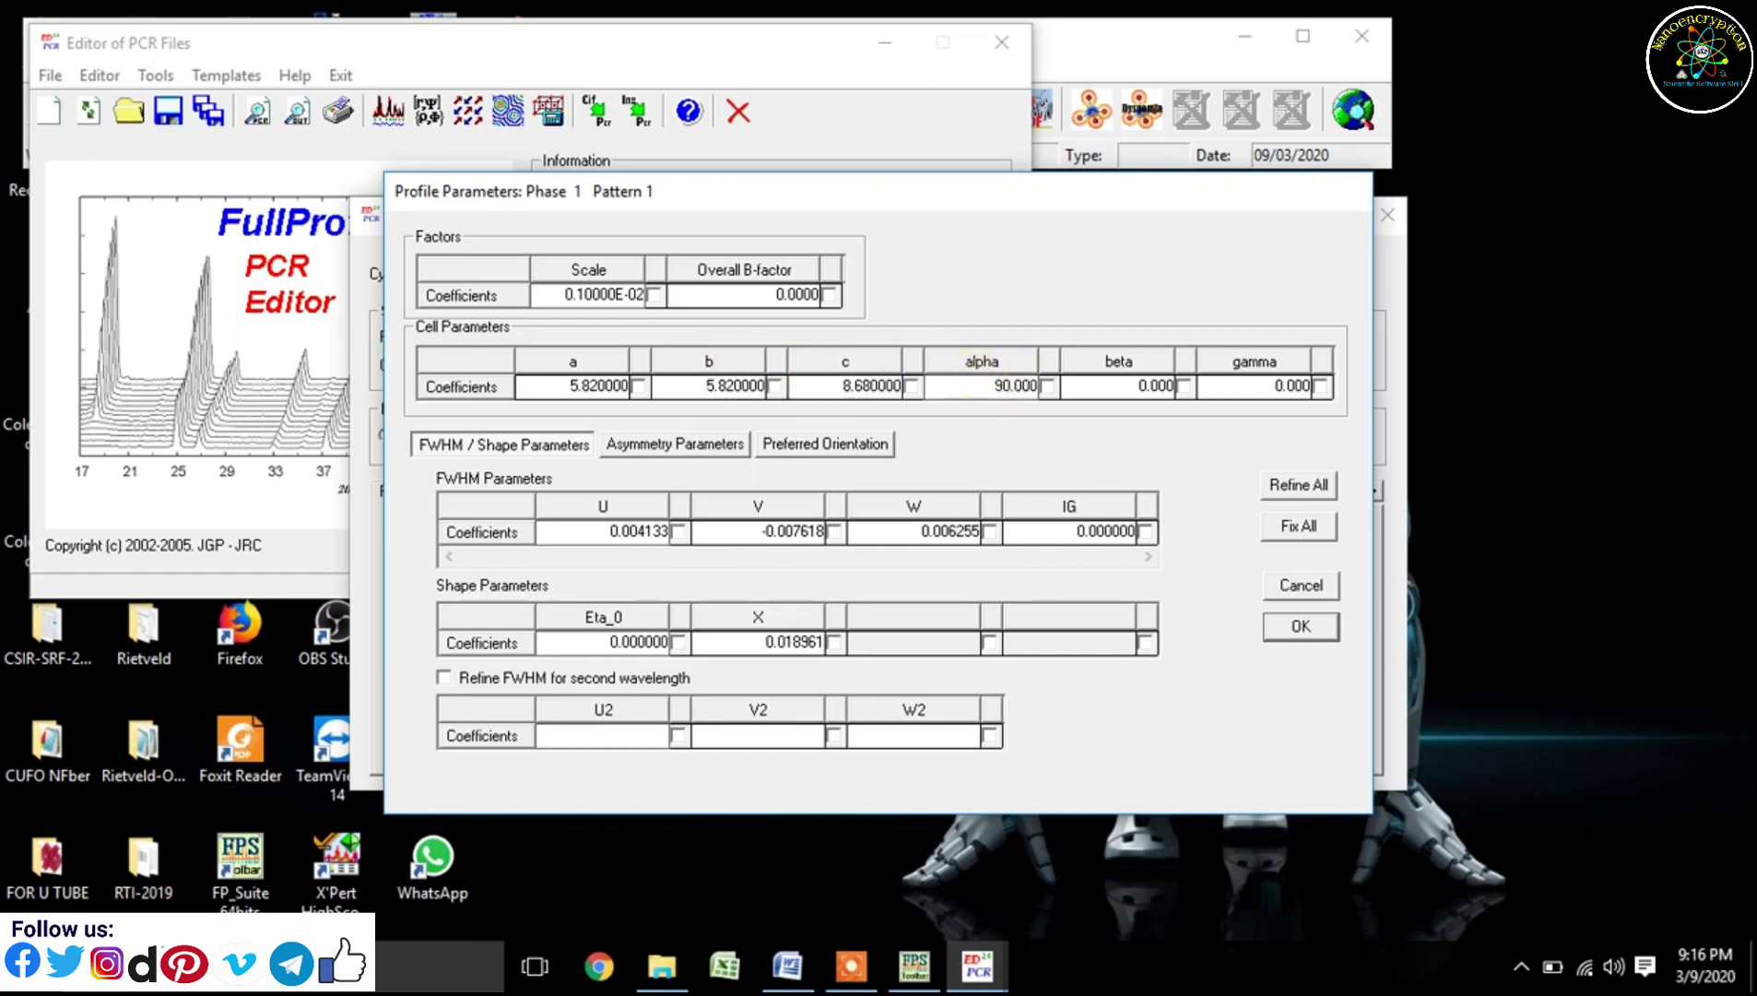
pyautogui.click(1075, 387)
pyautogui.write('90')
pyautogui.click(1219, 387)
pyautogui.write('90')
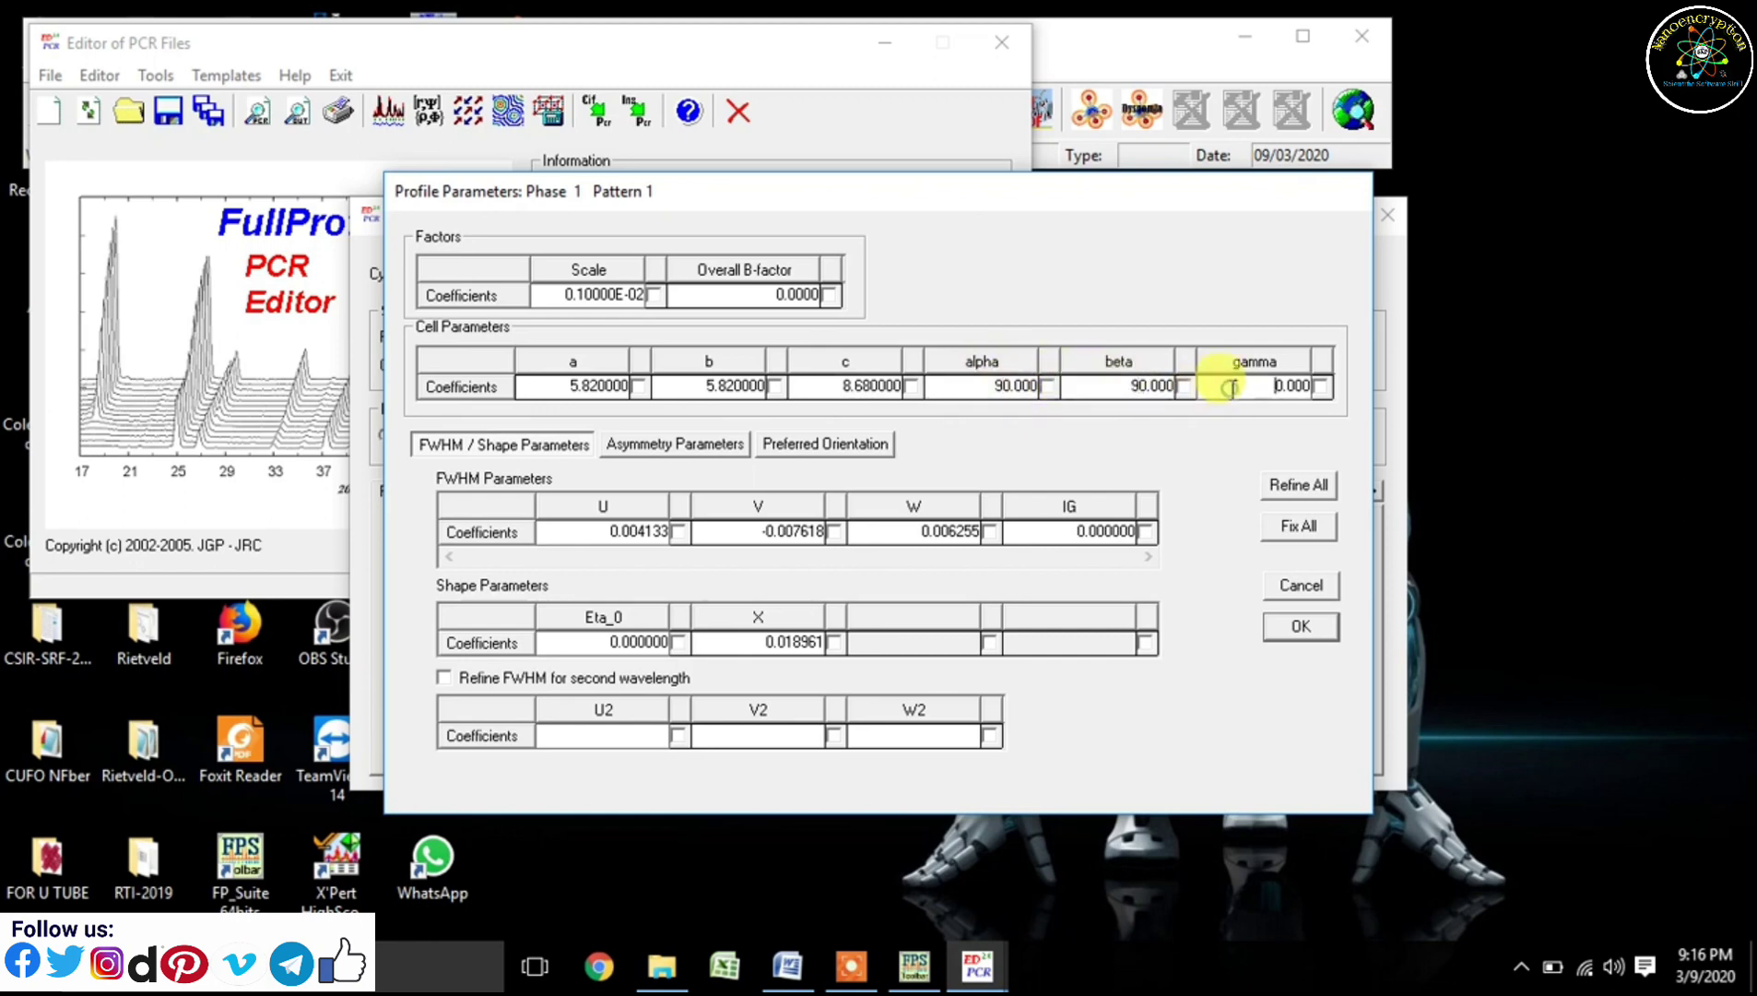
pyautogui.click(1293, 630)
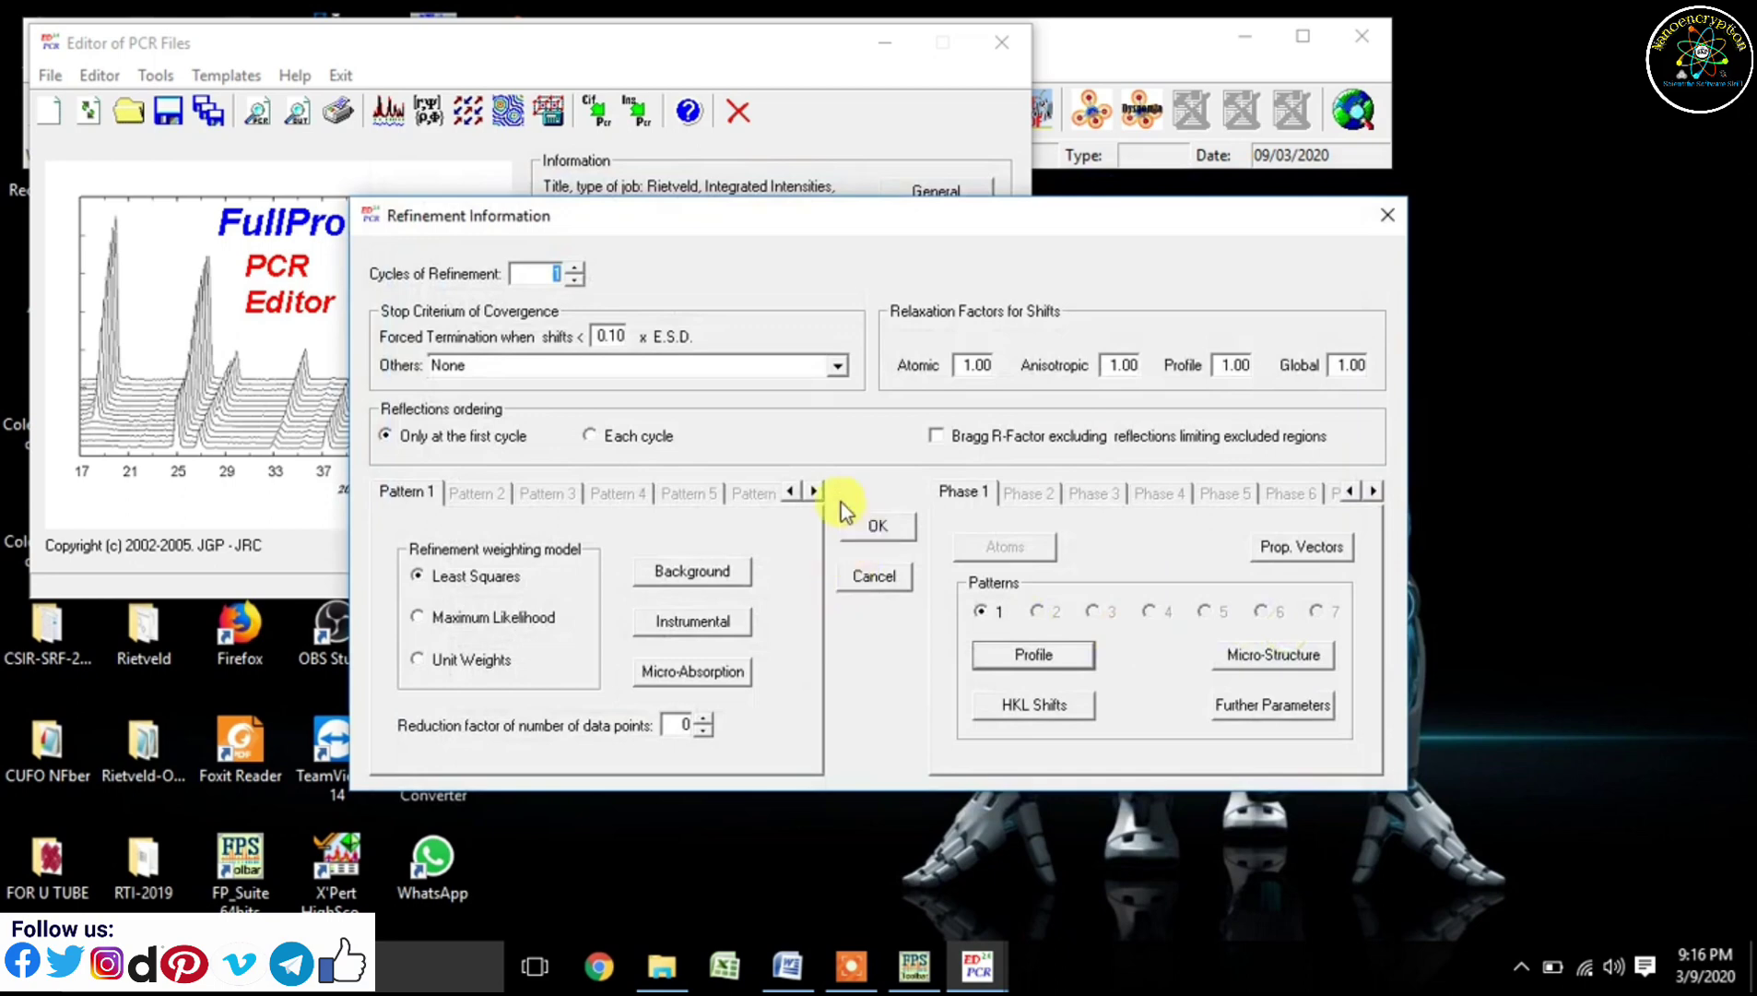
pyautogui.write('10')
pyautogui.click(857, 529)
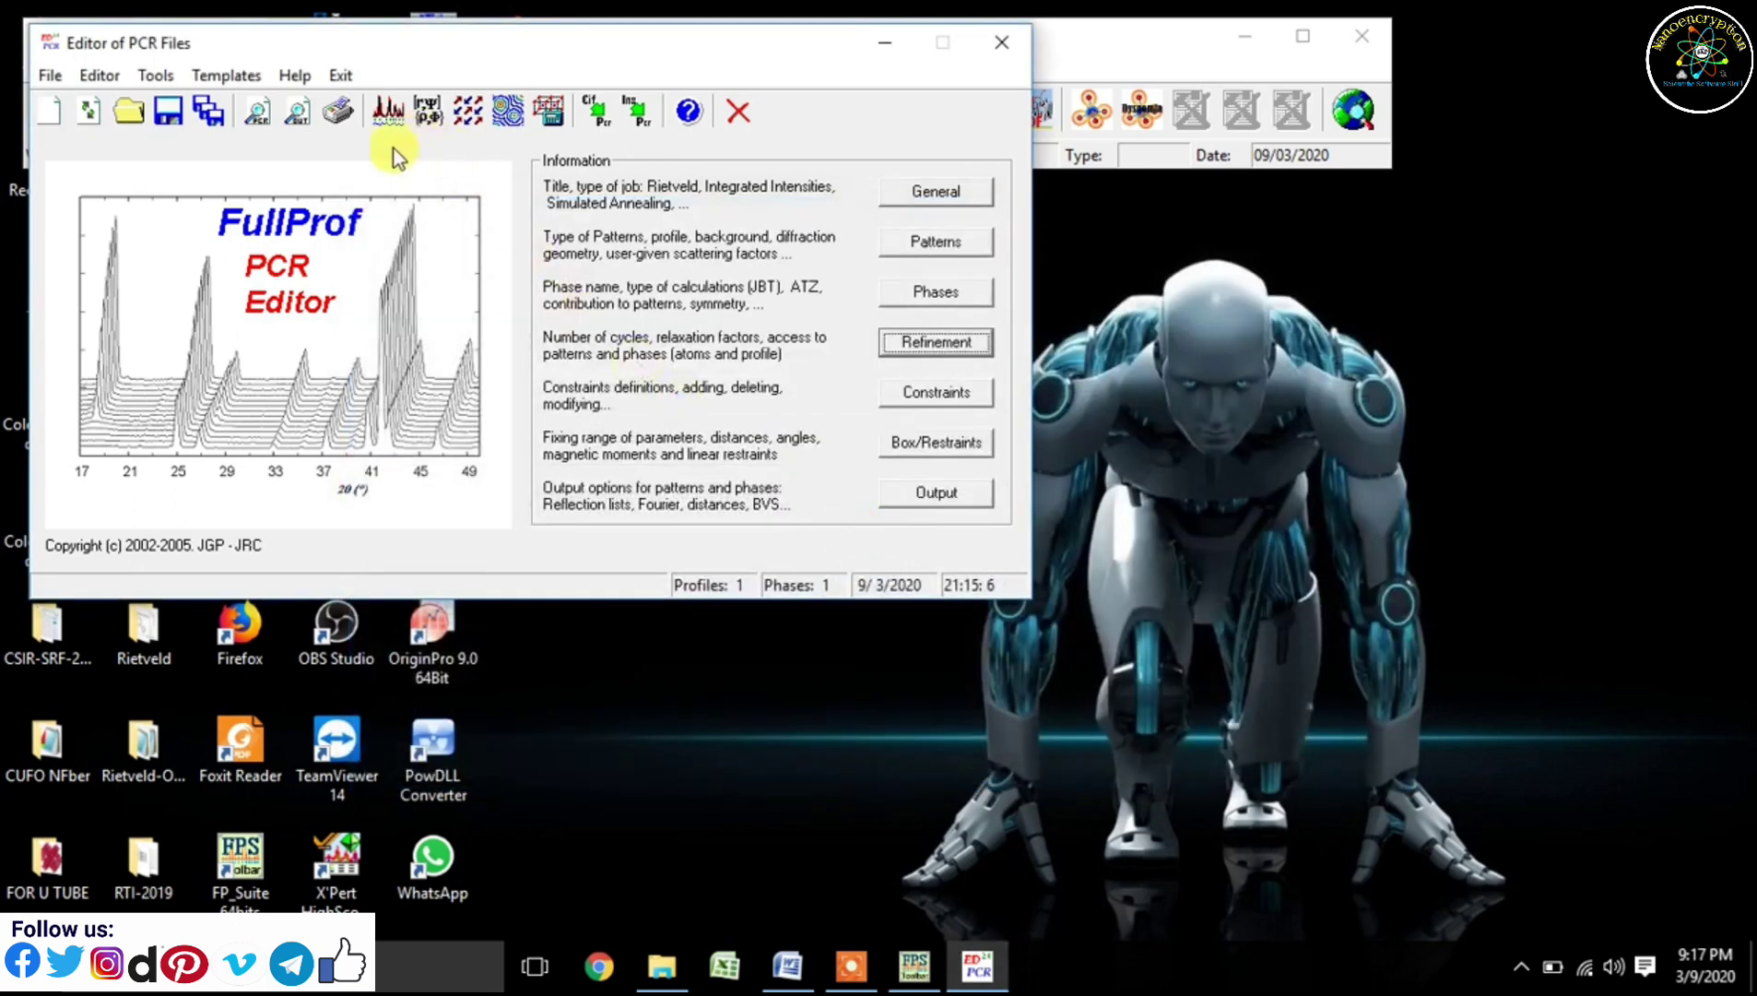
# - Start the FullProf refinement and create a new input file named CuFe2O4 in the CUFO NFber folder on the Desktop
pyautogui.click(382, 118)
pyautogui.click(162, 312)
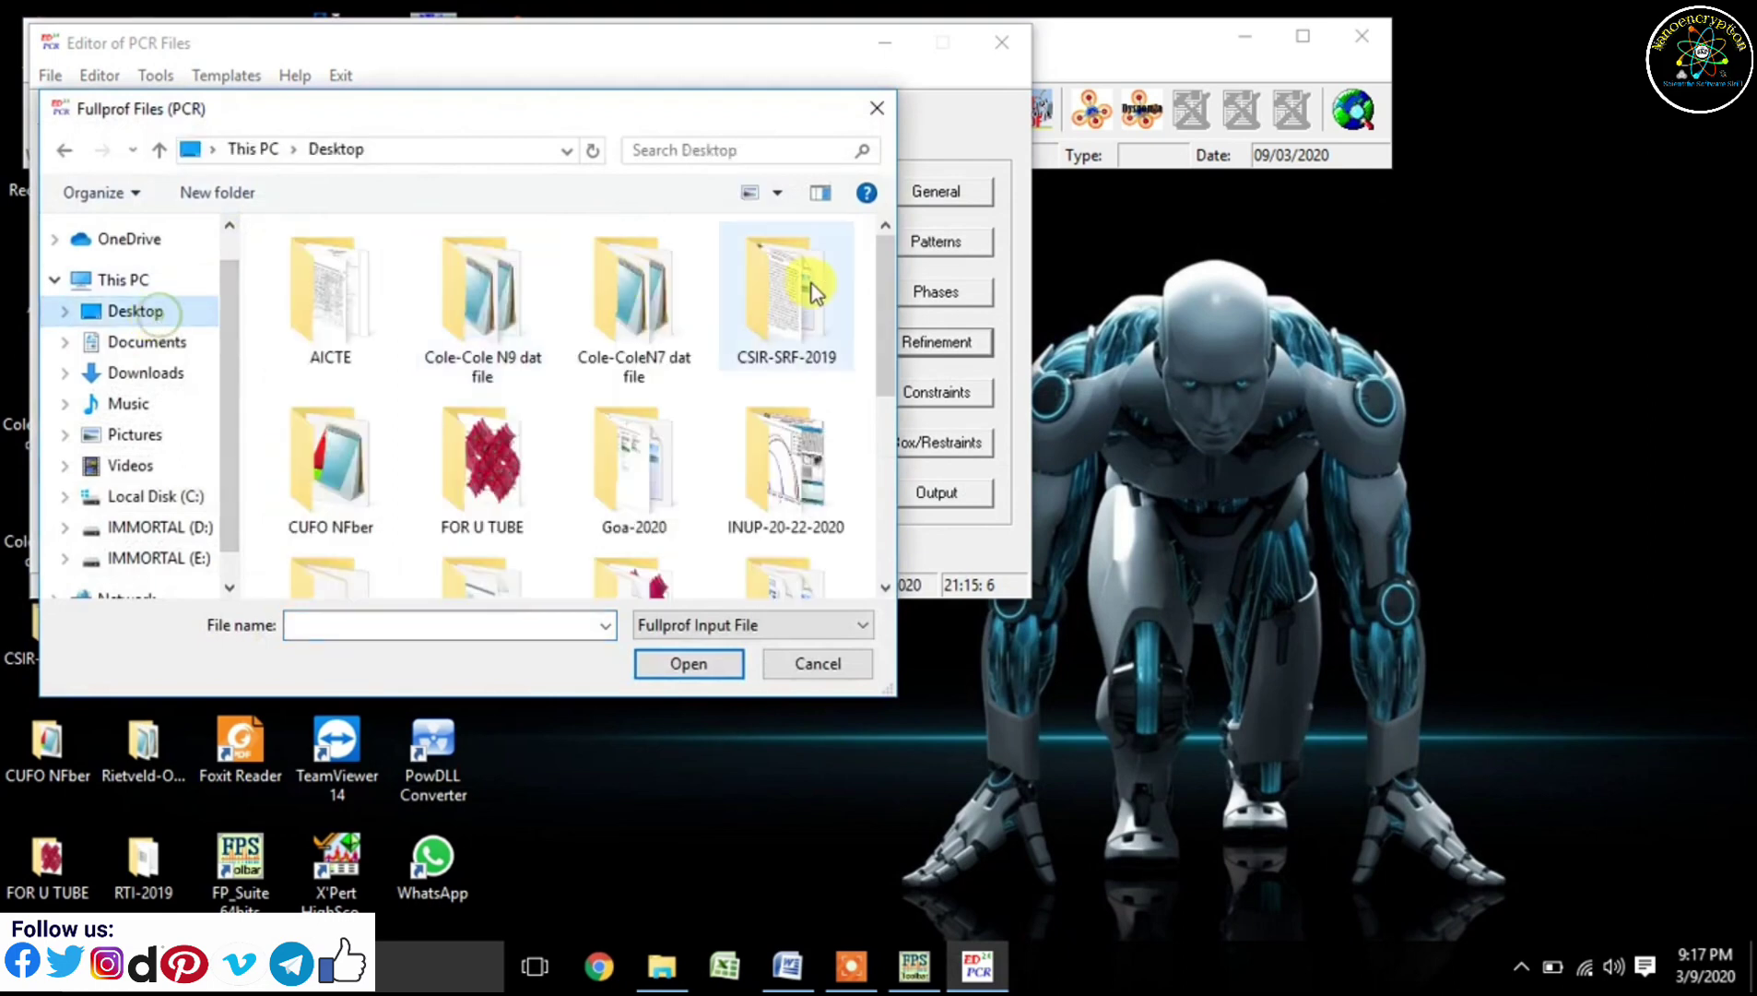
pyautogui.moveTo(885, 286); pyautogui.dragTo(861, 329)
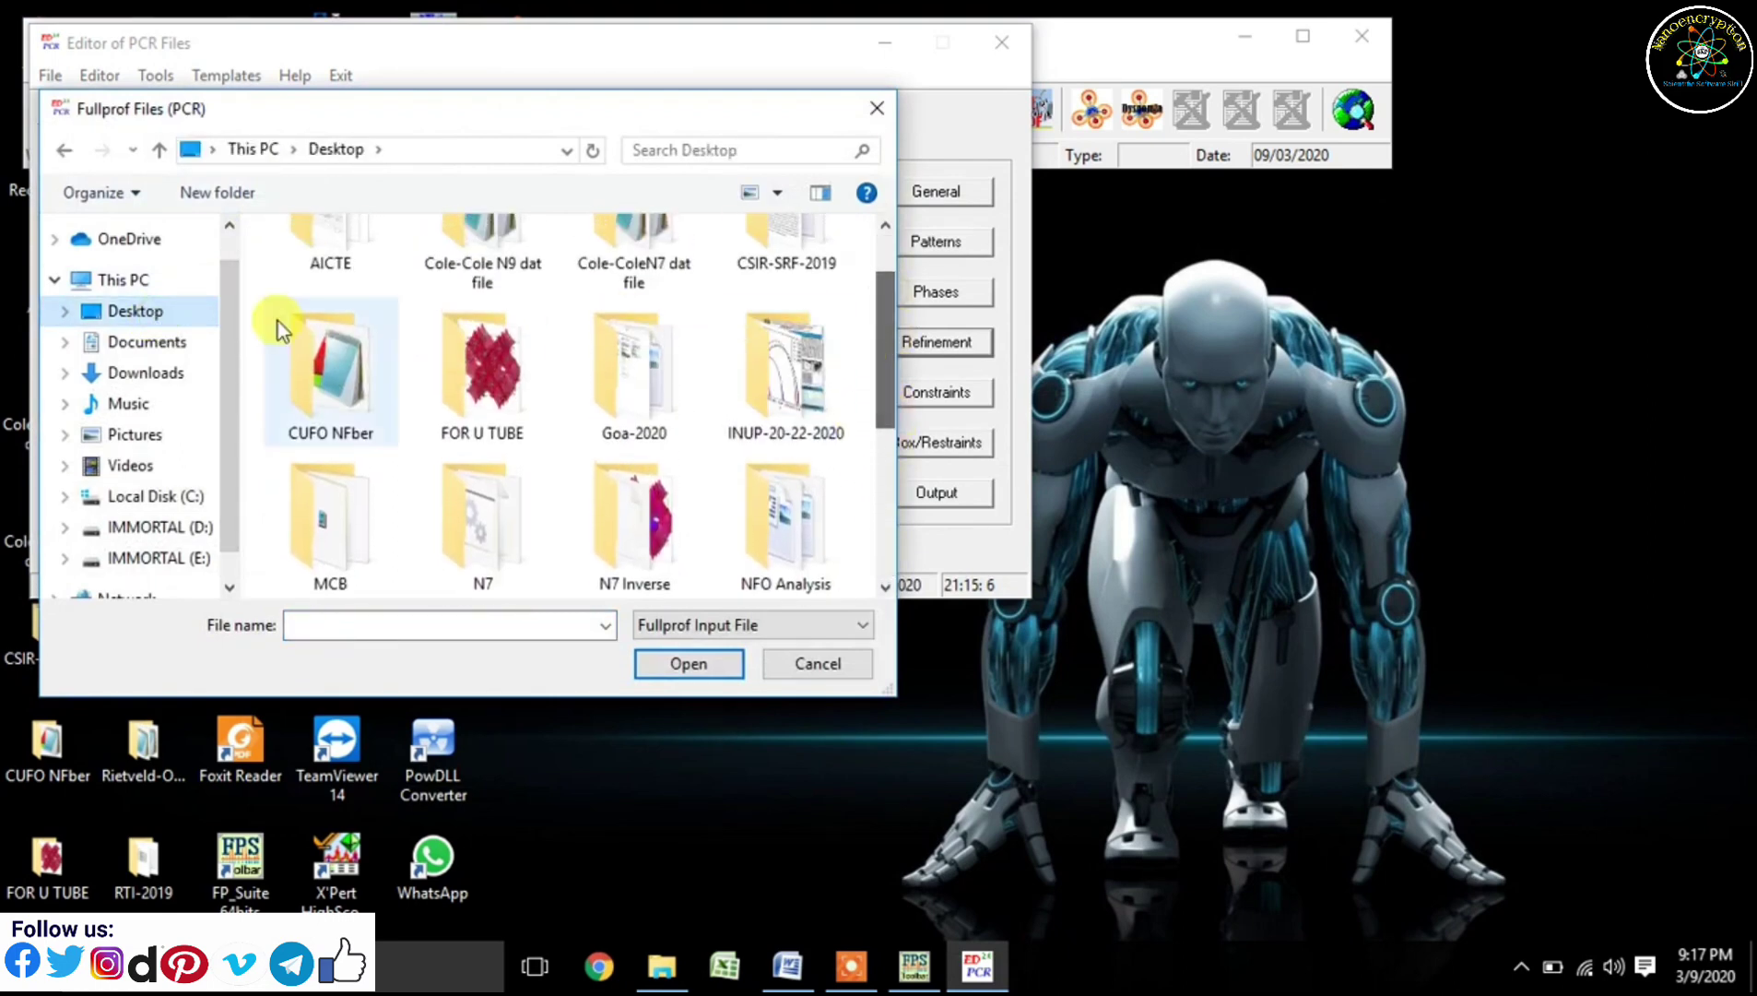
pyautogui.doubleClick(324, 358)
pyautogui.click(415, 627)
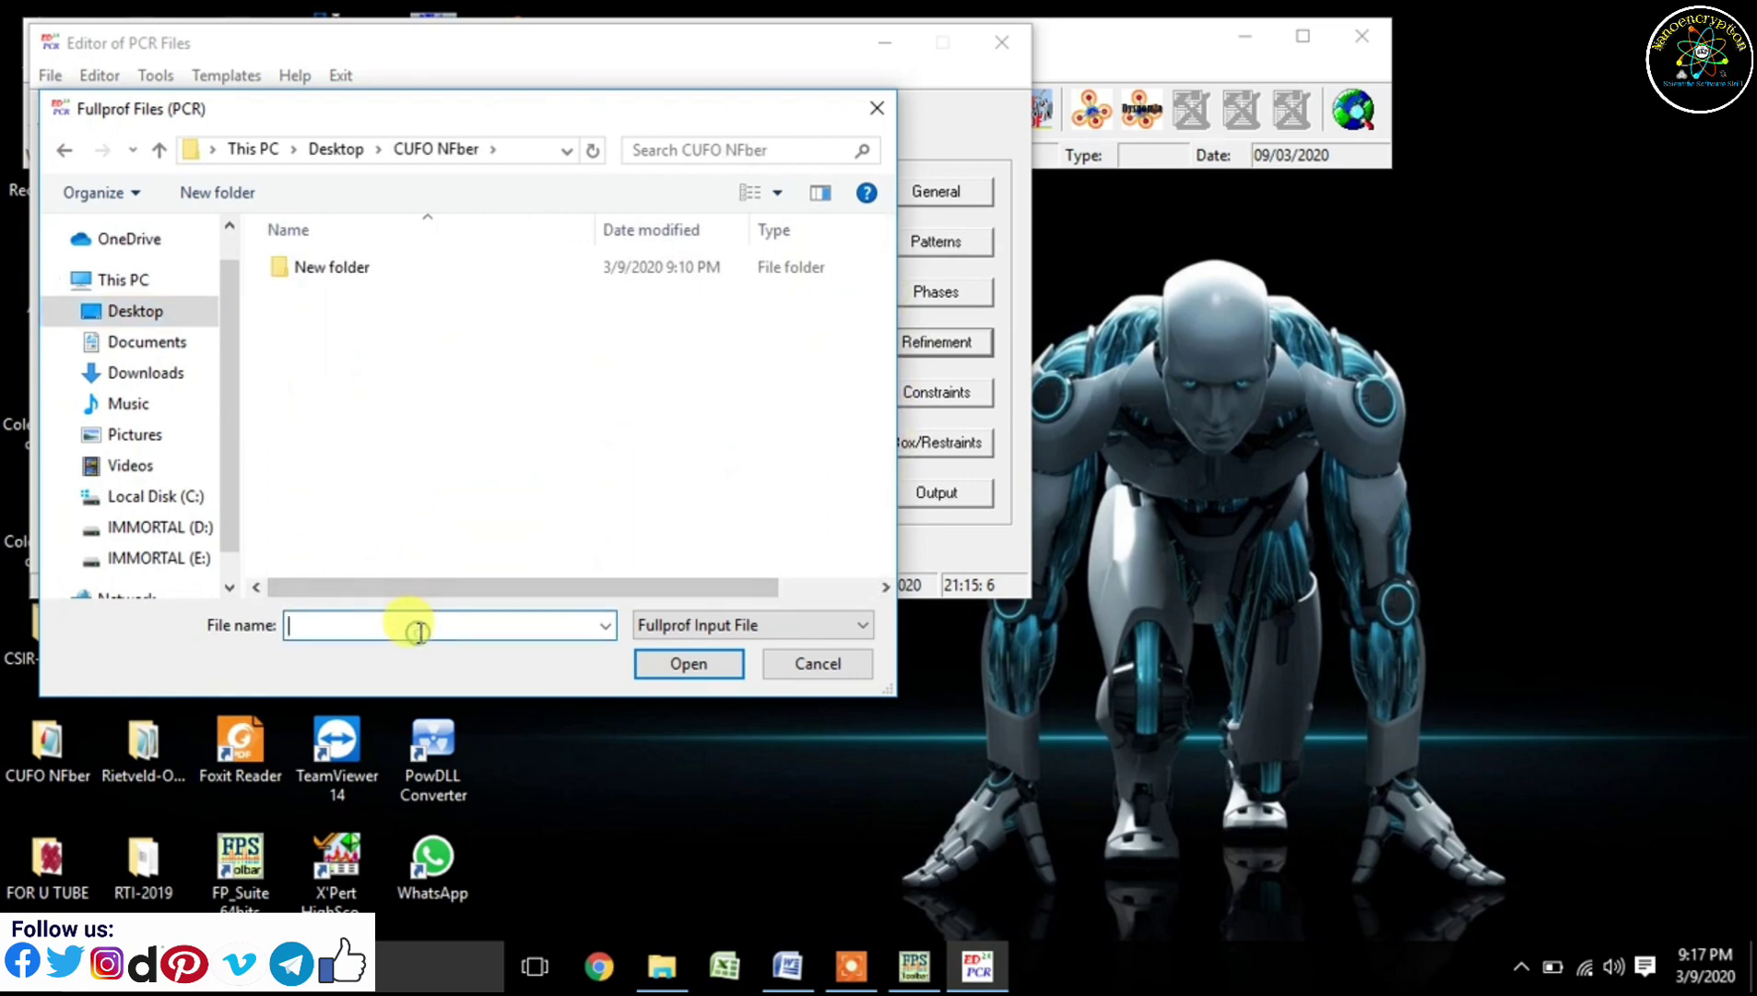
pyautogui.write('c')
pyautogui.click(423, 648)
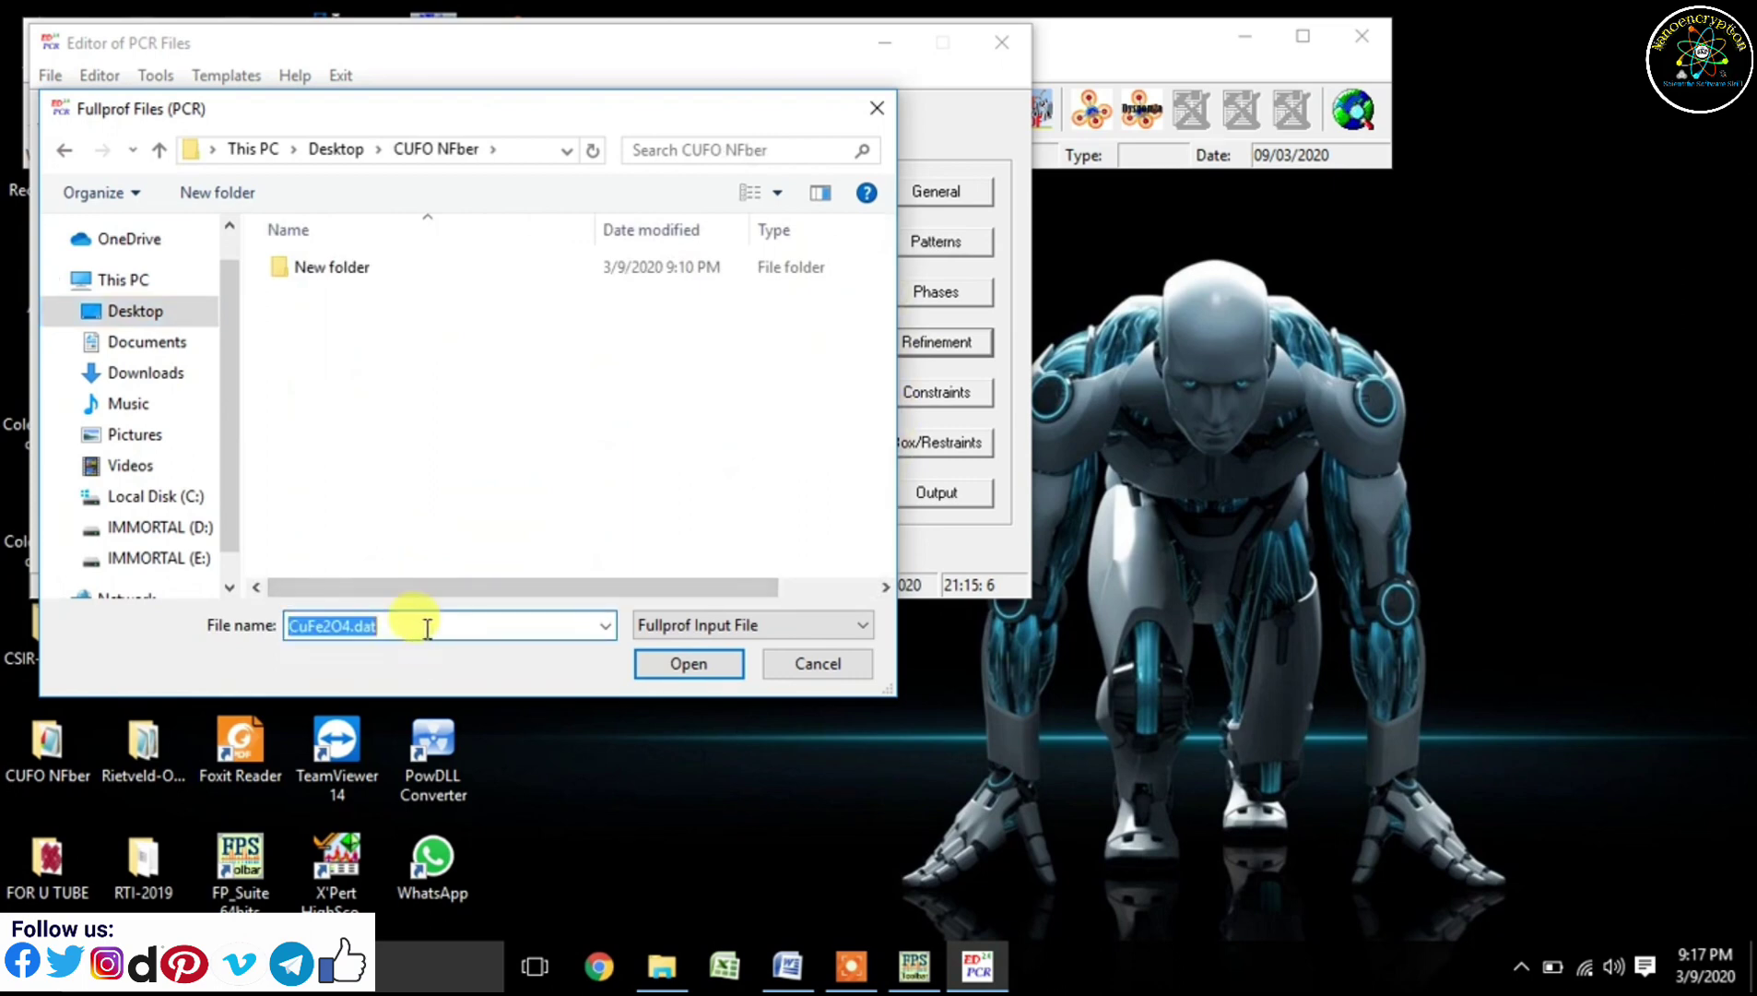
pyautogui.click(423, 627)
pyautogui.press('BackSpace')
pyautogui.press('BackSpace')
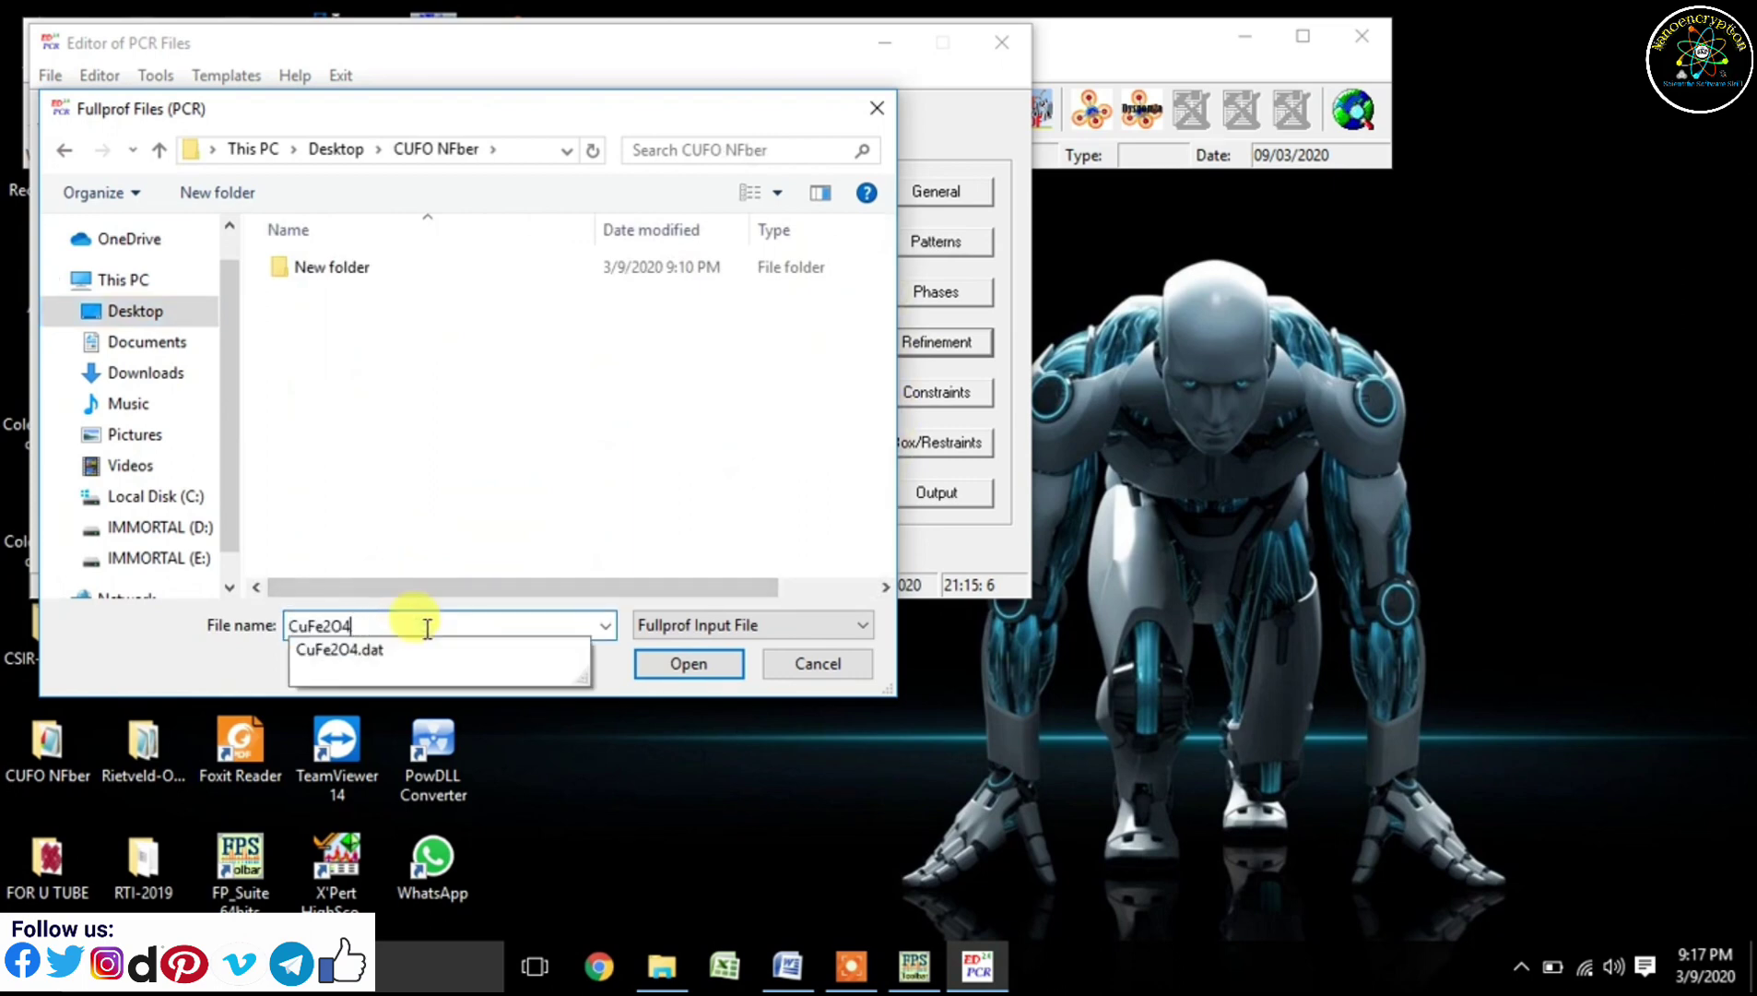
pyautogui.click(593, 522)
pyautogui.click(678, 672)
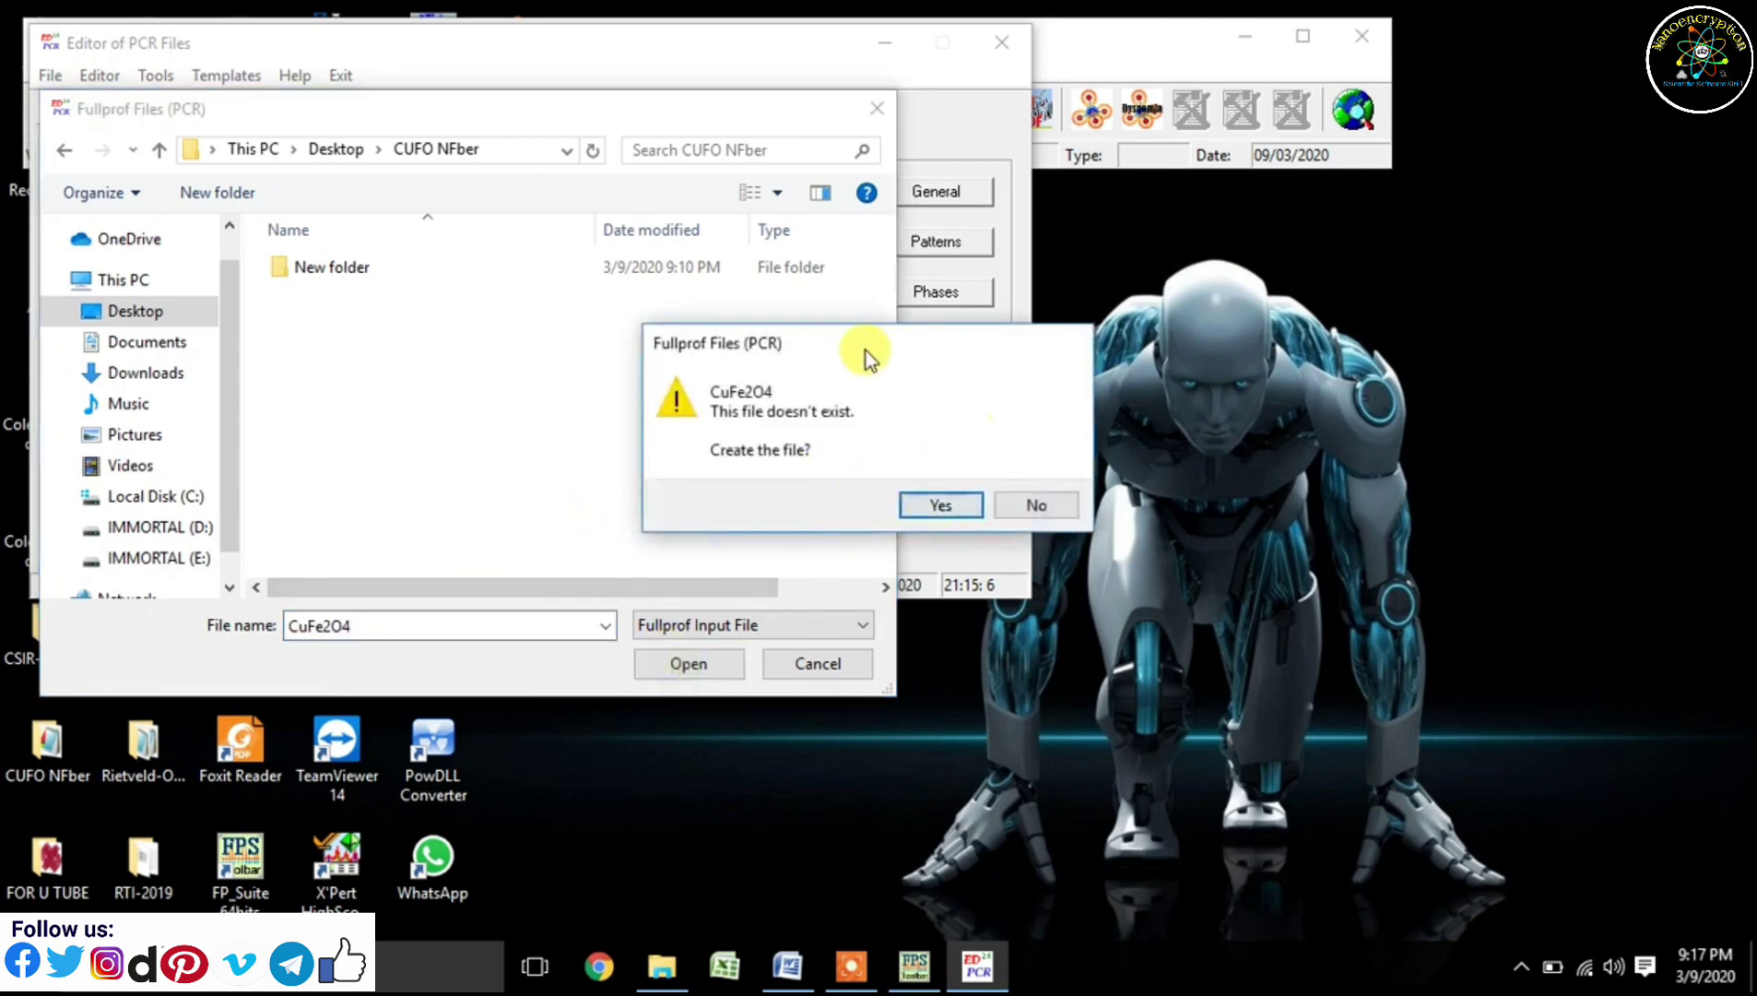
pyautogui.click(944, 513)
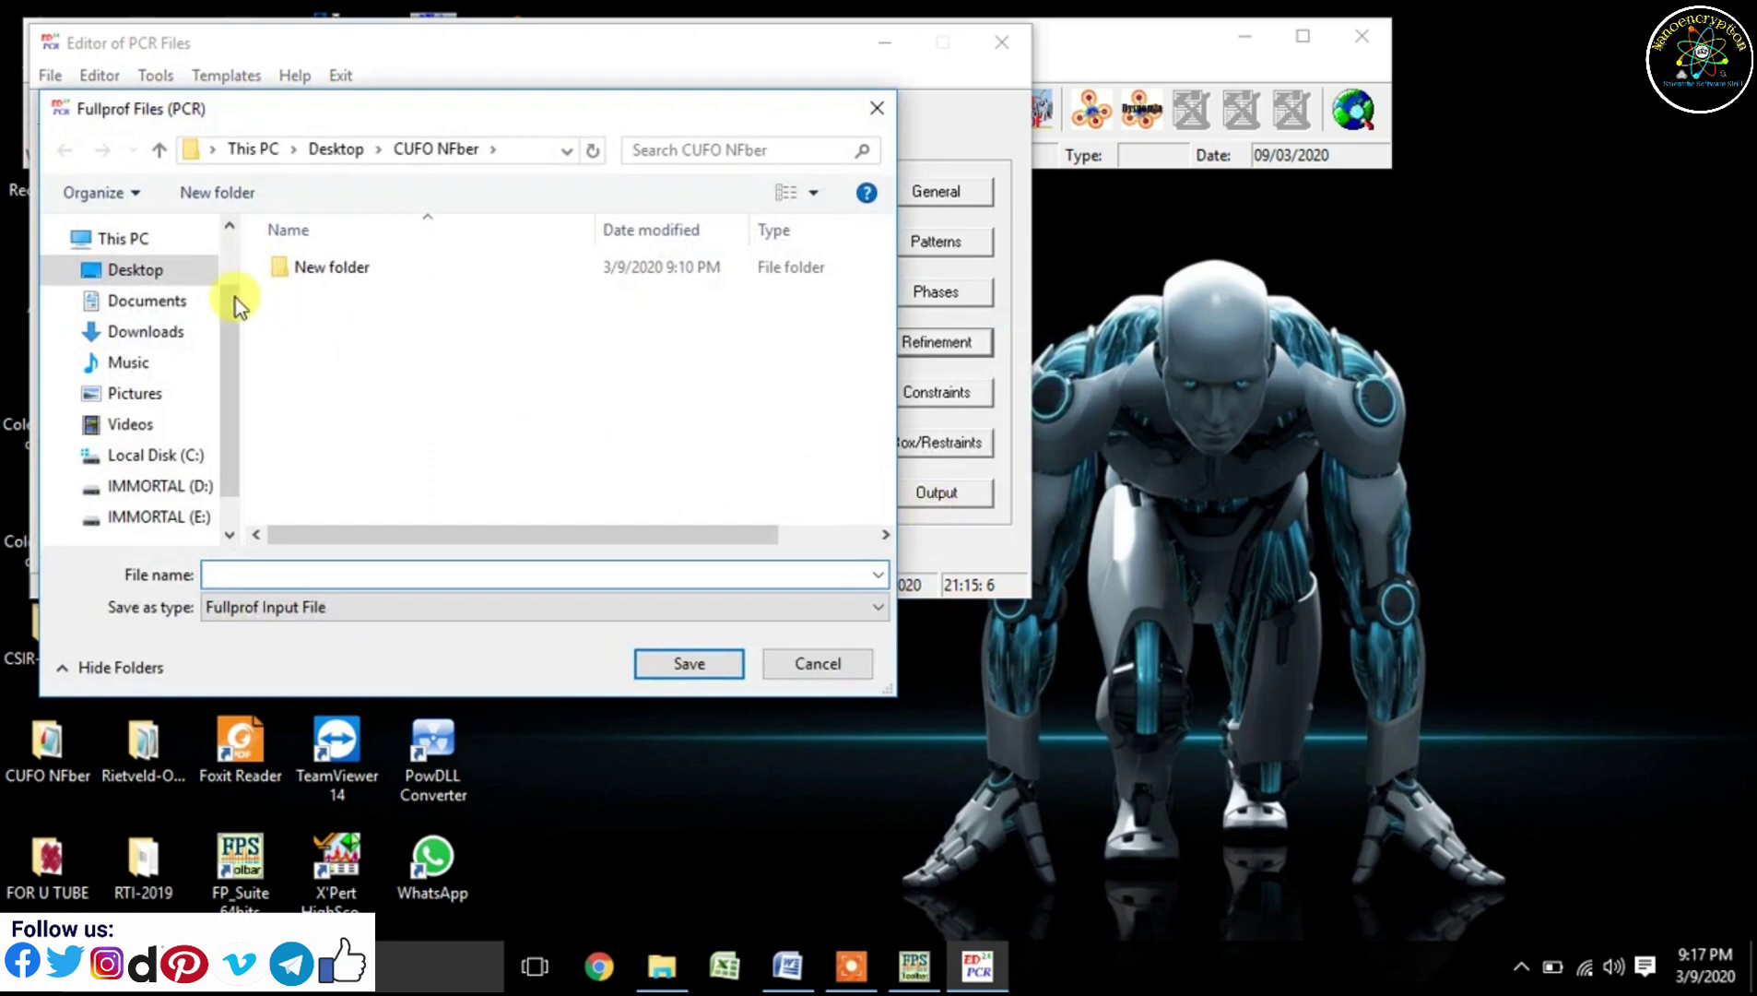
# - Save the PCR file as CuFe2O4 in the Desktop's CUFO NFber folder to run the refinement, and exit the FullProf run window once it ends
pyautogui.click(135, 270)
pyautogui.doubleClick(347, 487)
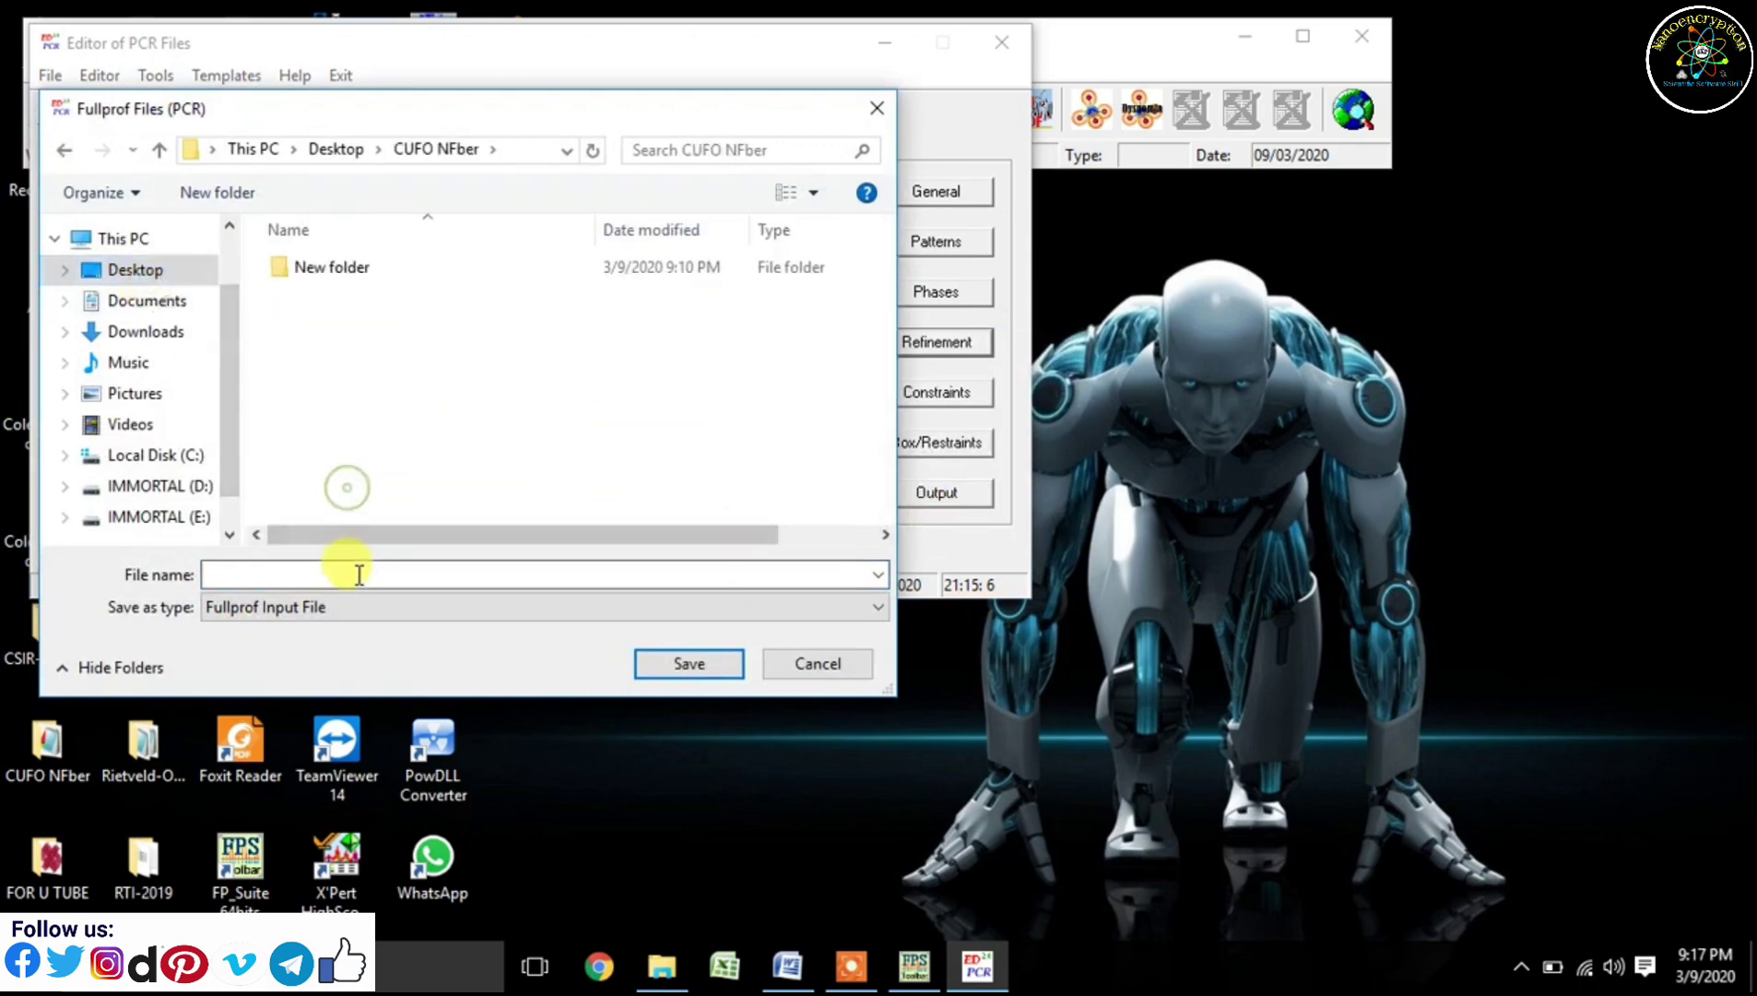
pyautogui.write('C')
pyautogui.click(358, 604)
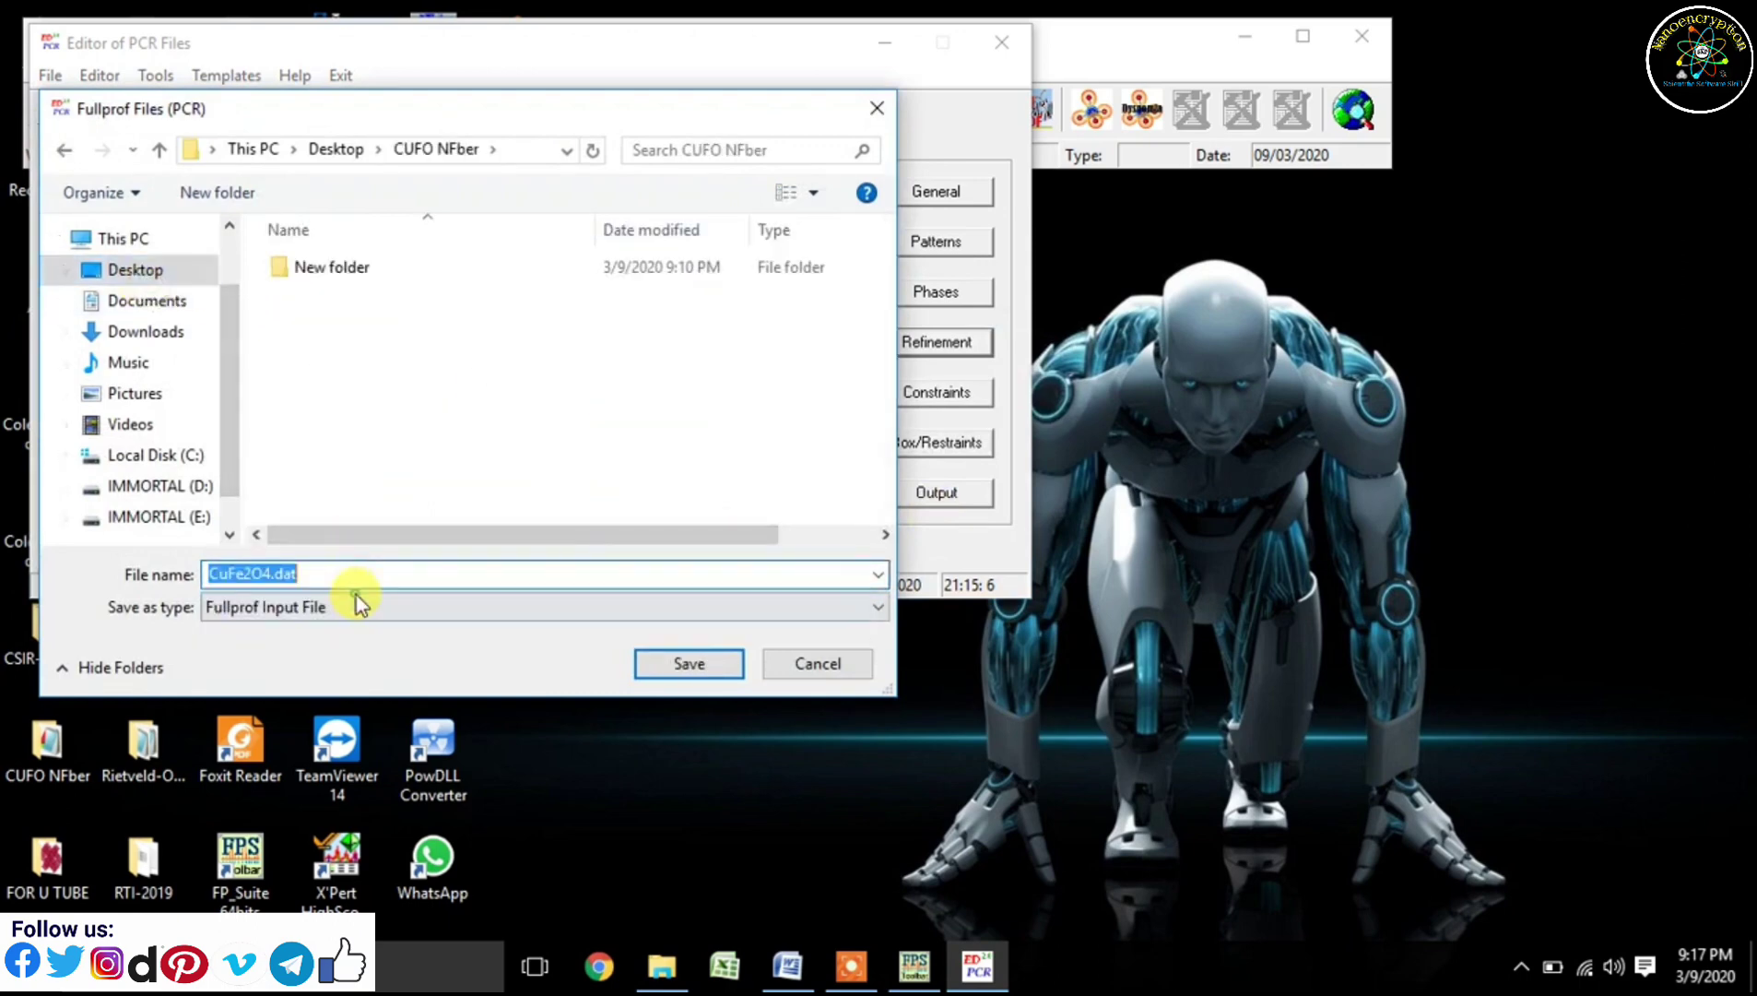
pyautogui.click(363, 572)
pyautogui.press('BackSpace')
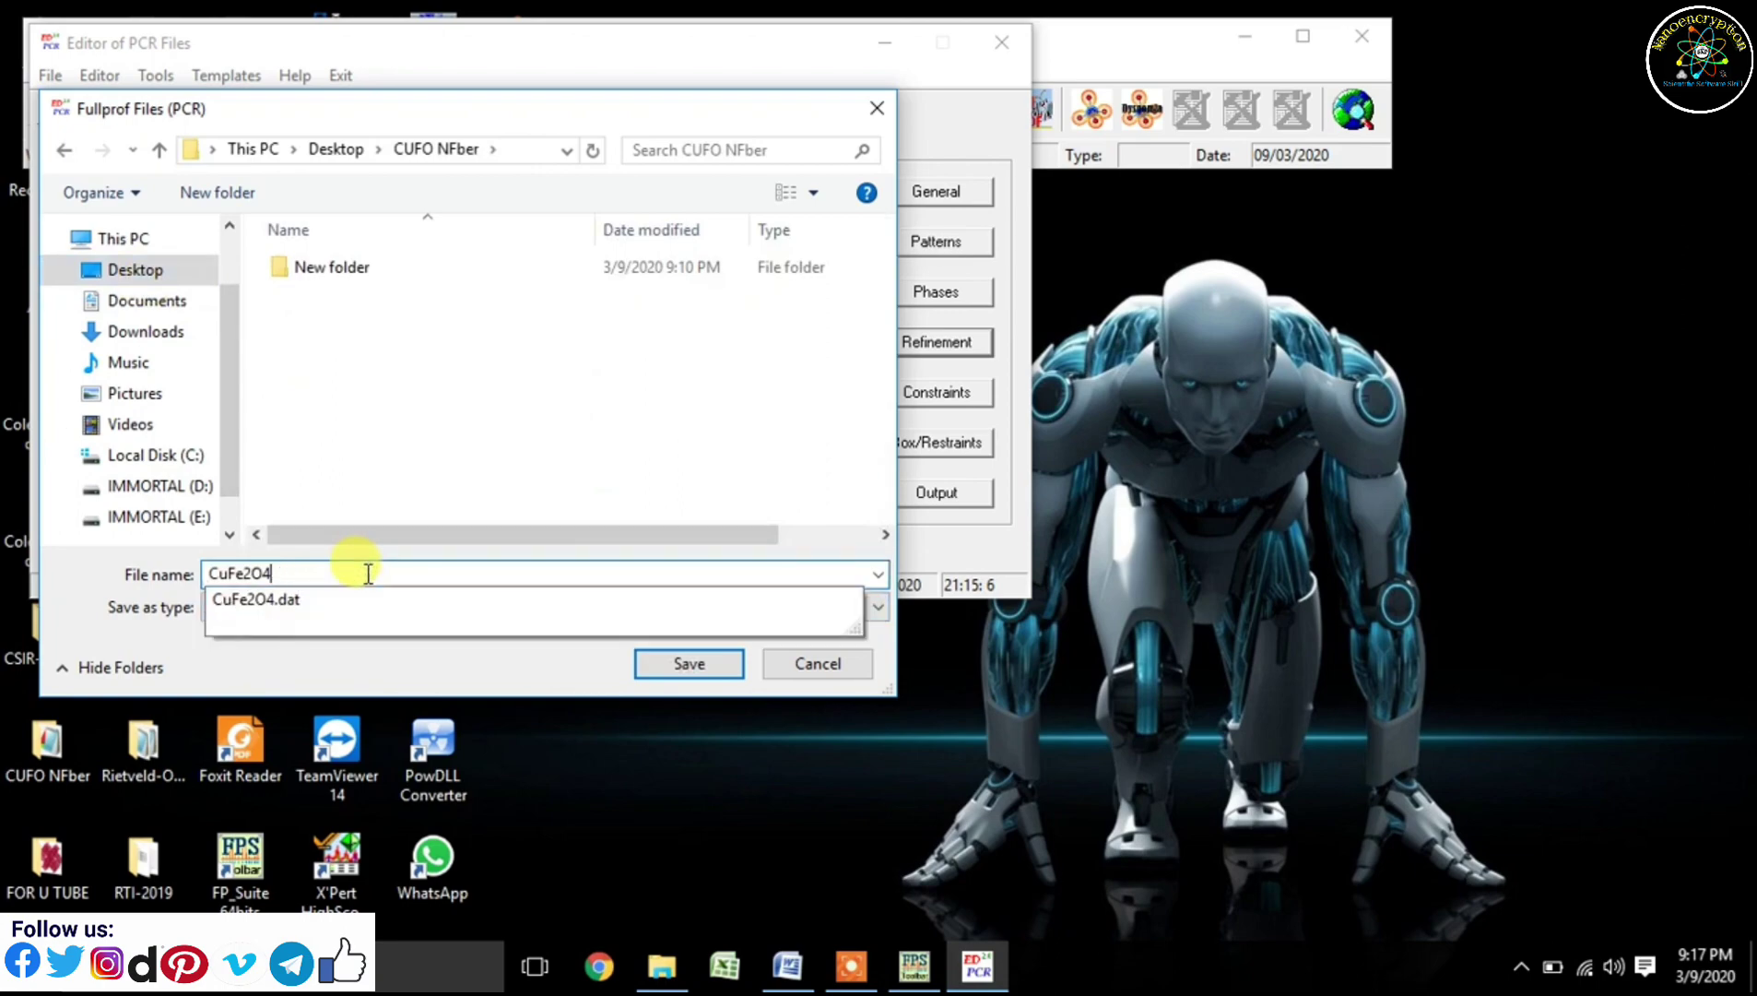
pyautogui.click(617, 373)
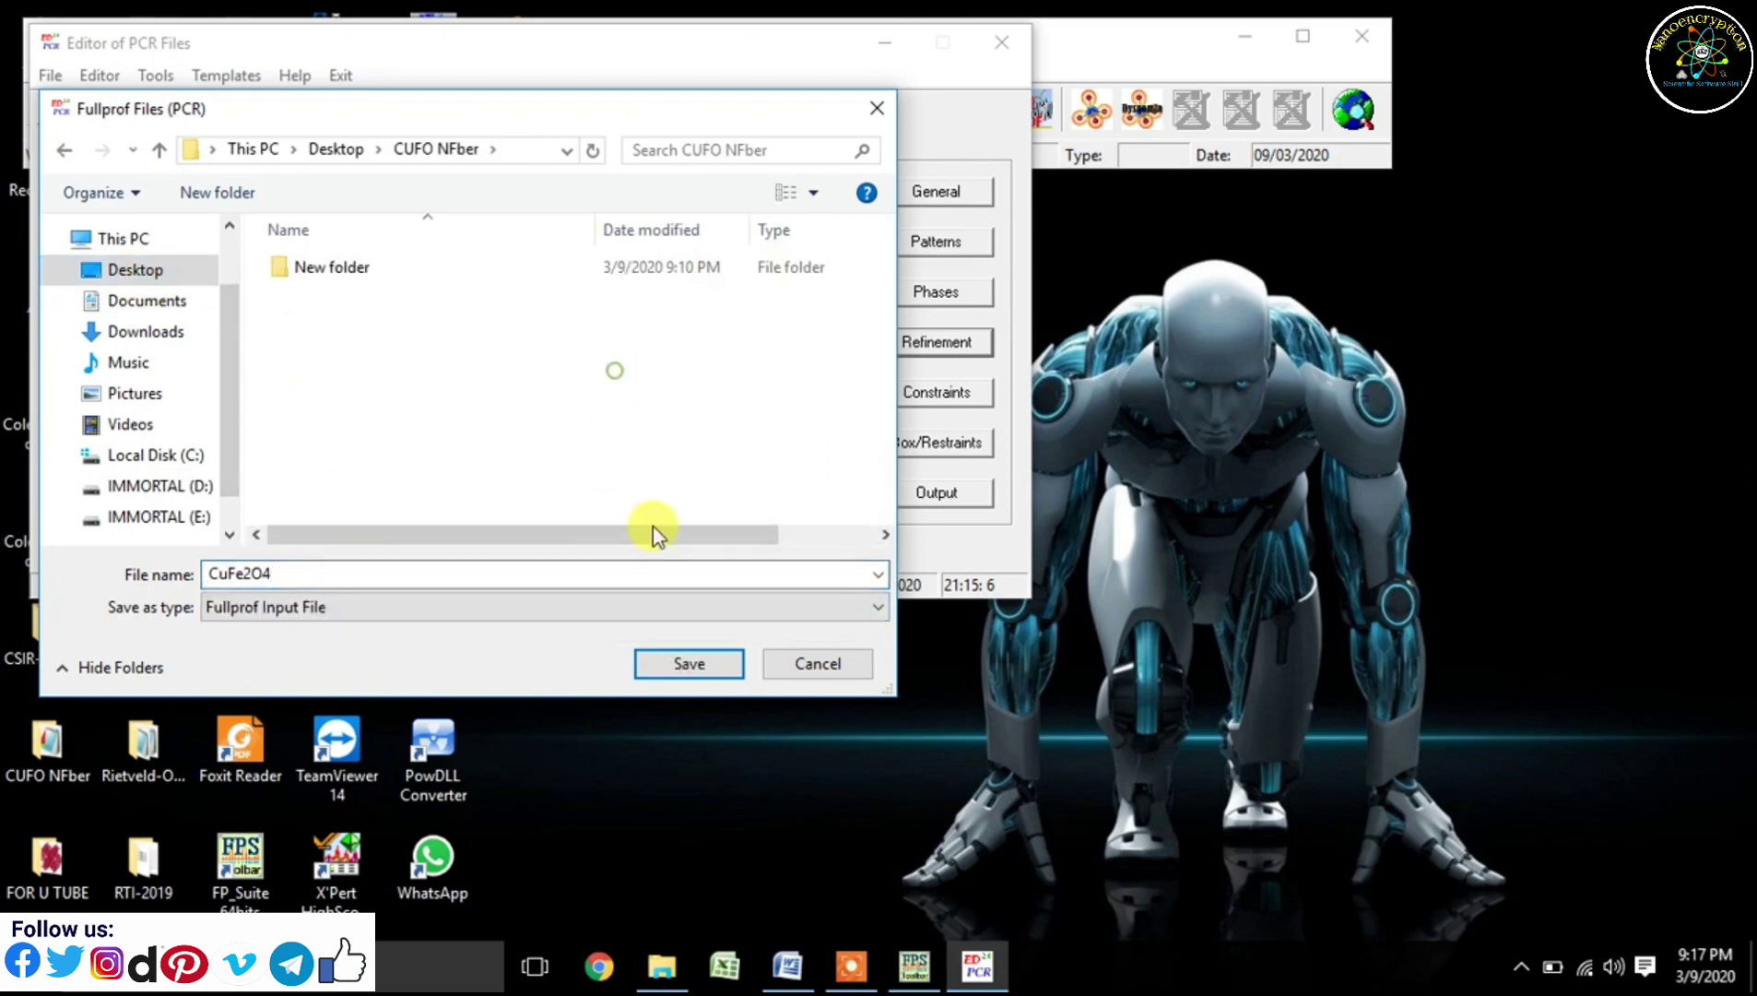
pyautogui.click(693, 662)
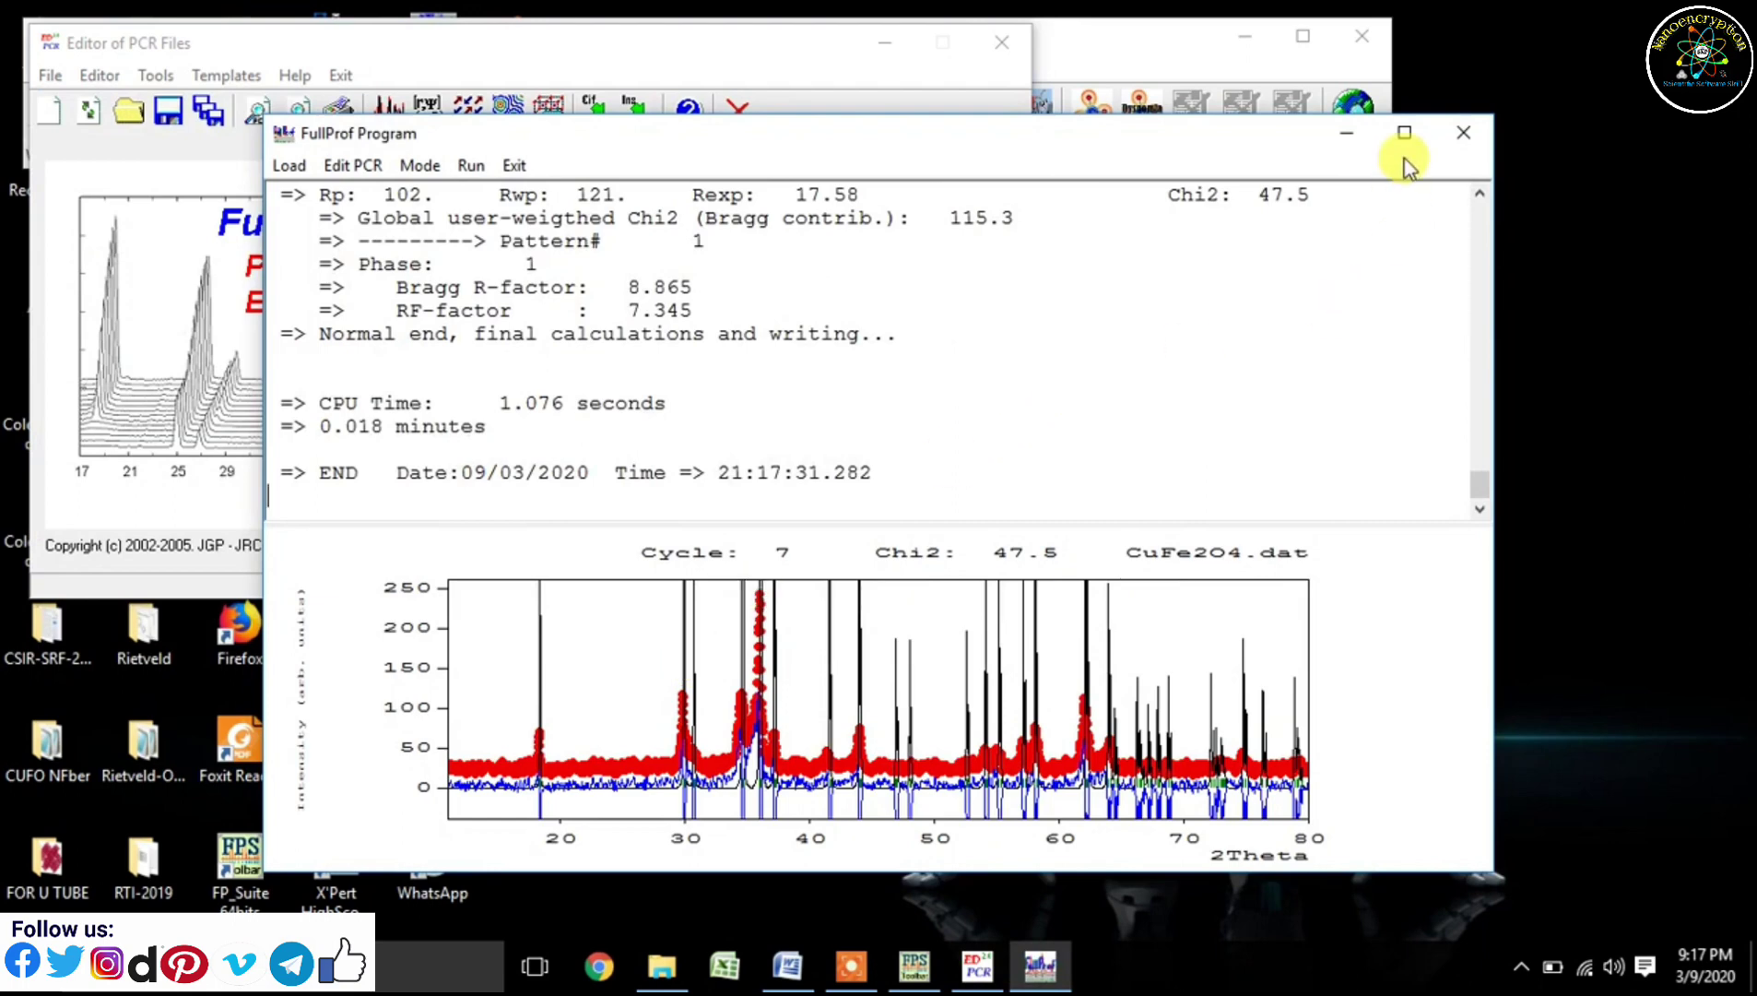
pyautogui.click(515, 168)
pyautogui.click(834, 578)
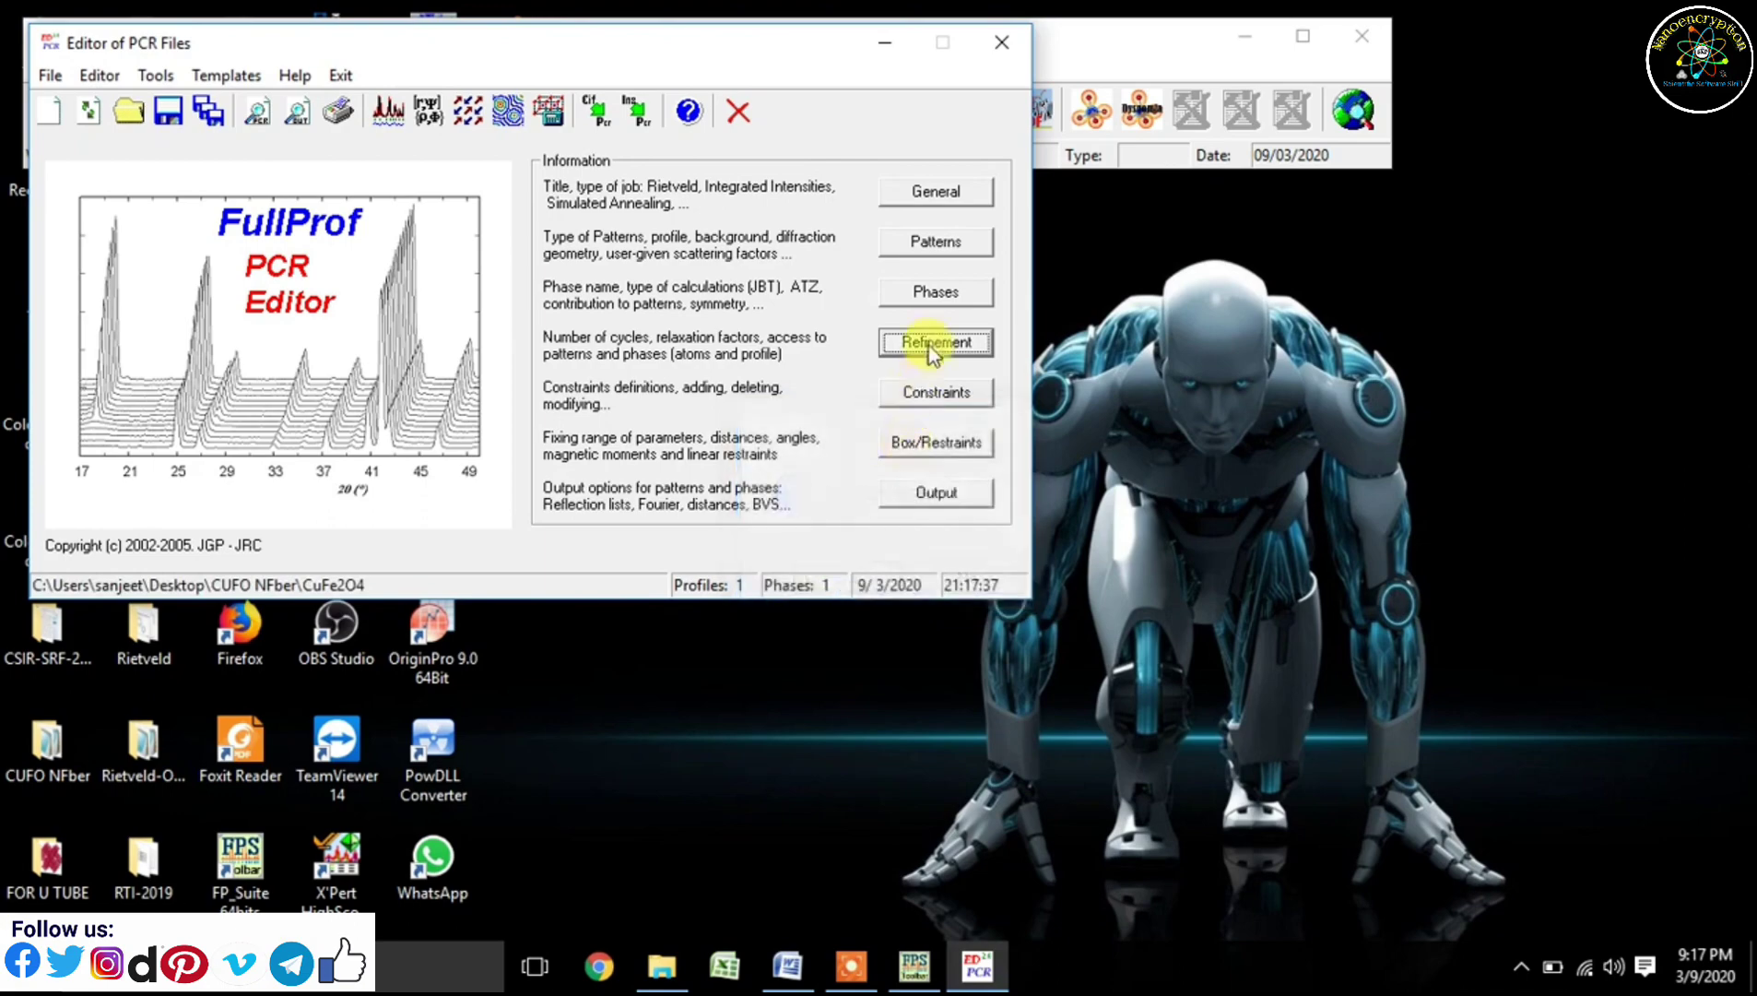
# - Enable refinement of the polynomial background coefficients d_0, d_1, d_3 and d_4 for Pattern 1 and accept the refinement settings
pyautogui.click(933, 343)
pyautogui.click(693, 572)
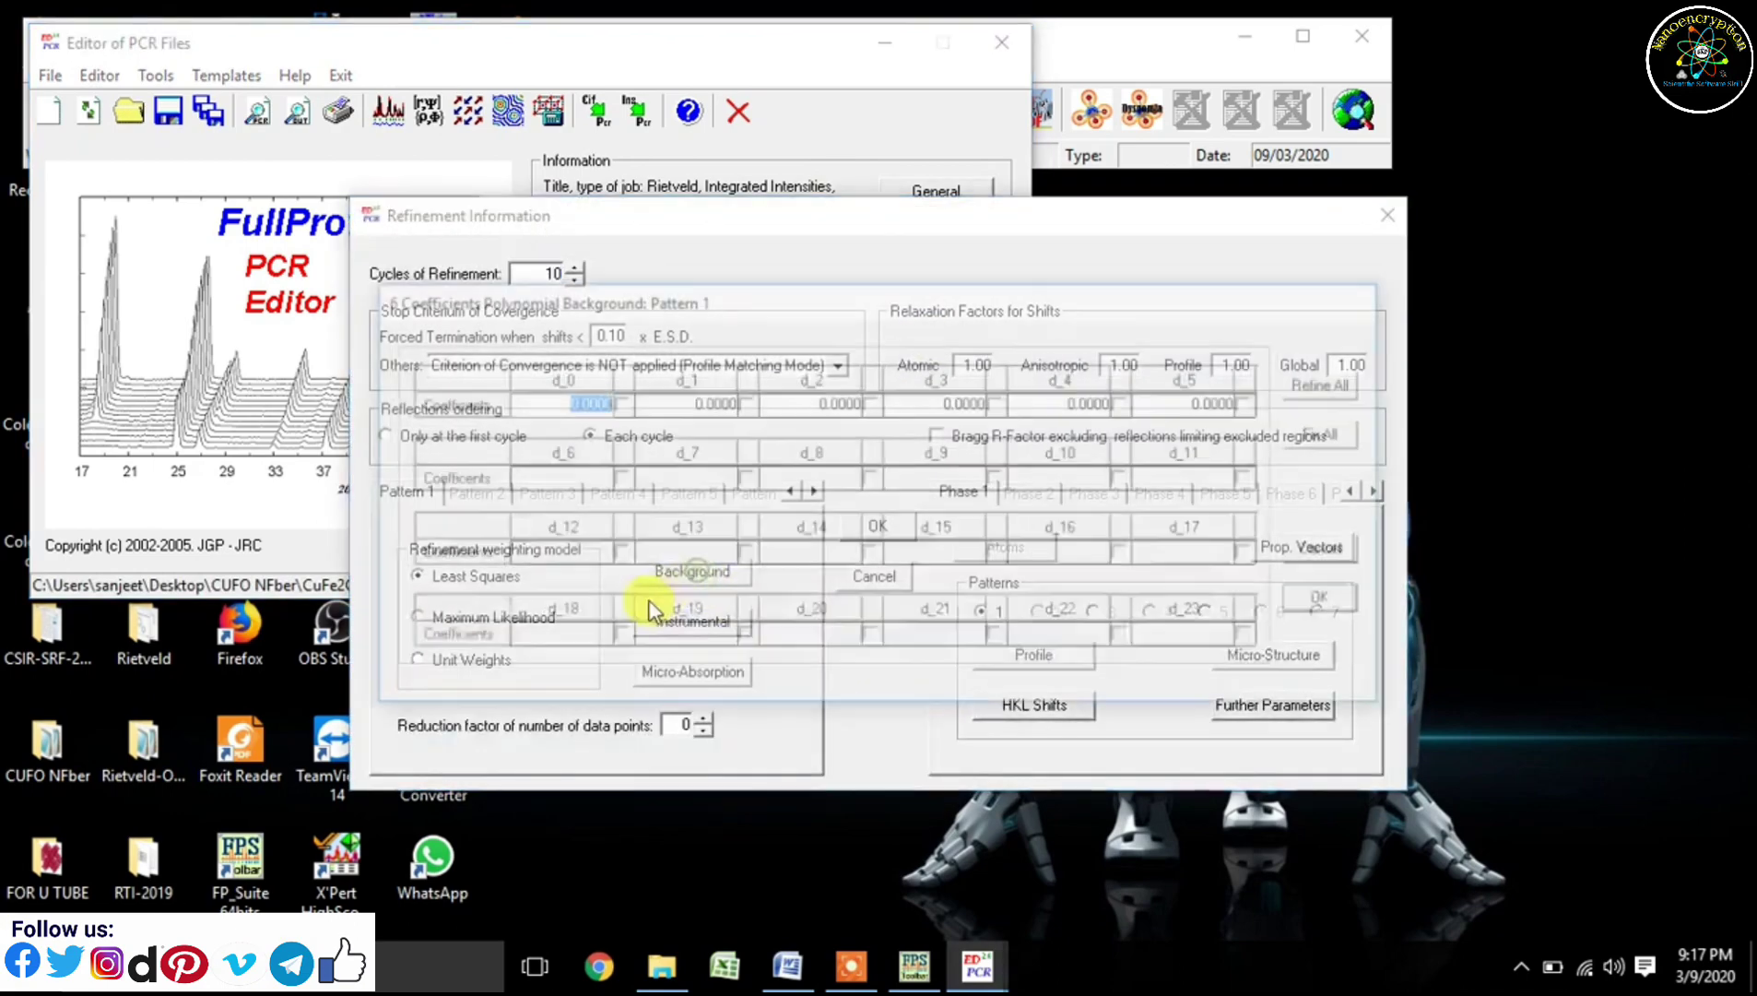
pyautogui.click(616, 403)
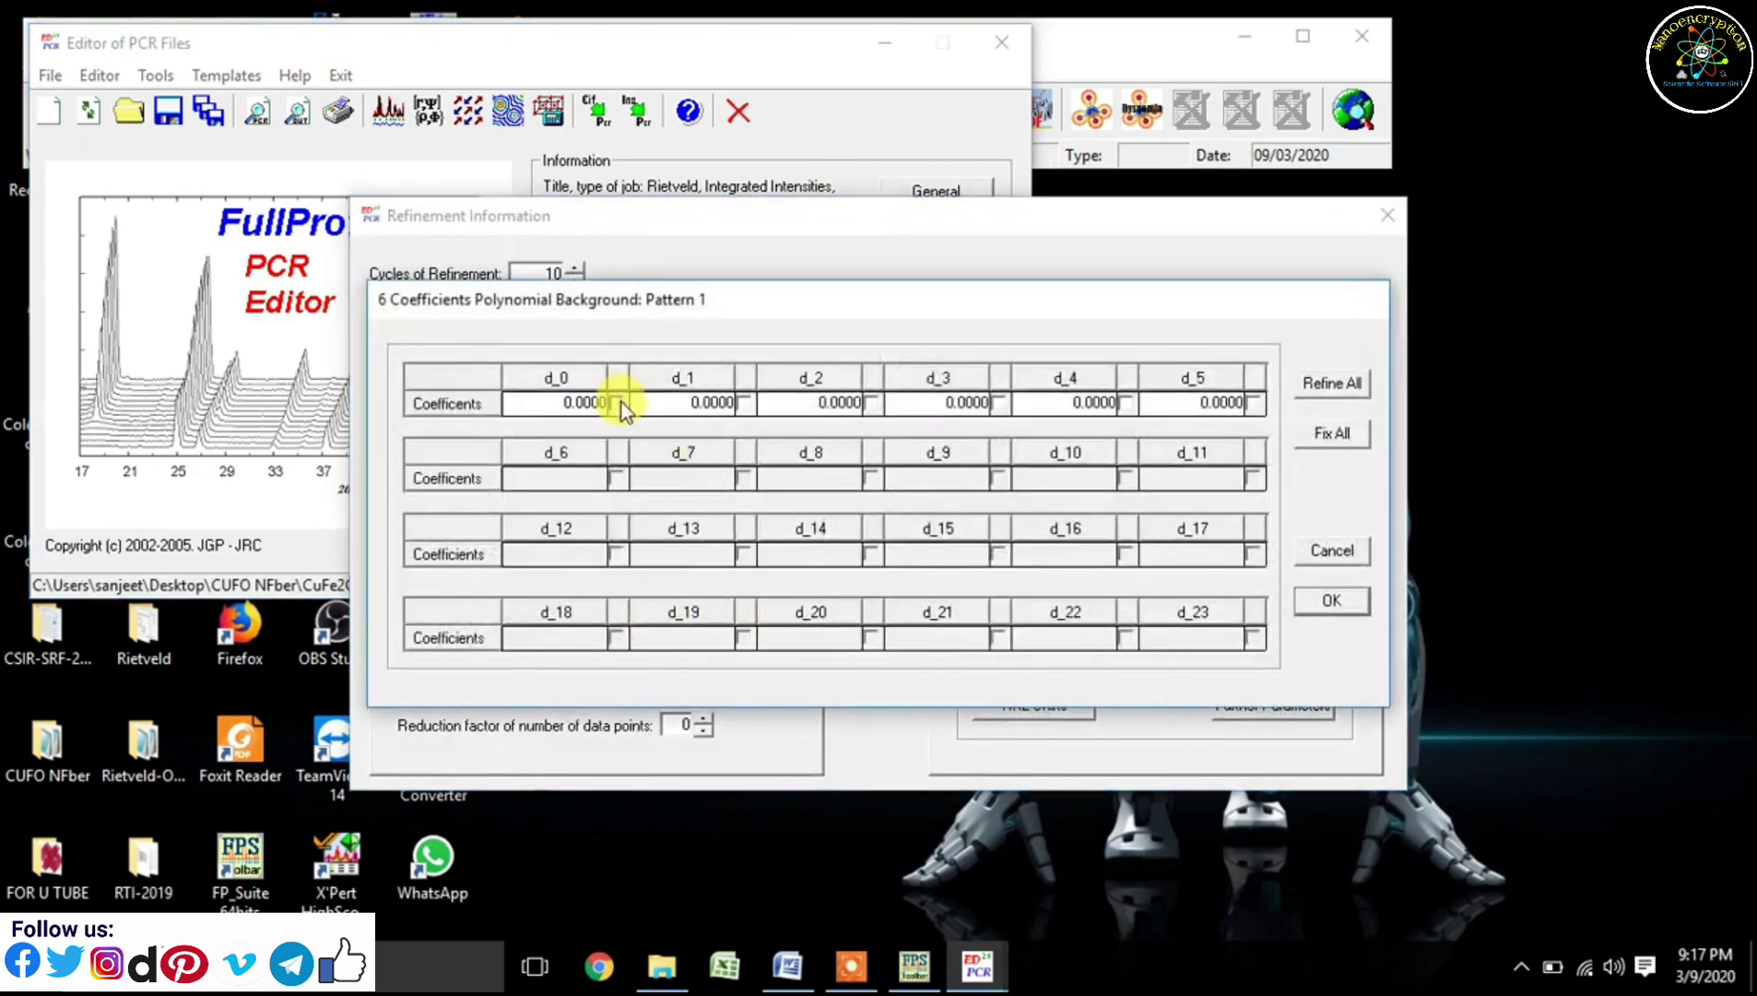
pyautogui.click(744, 403)
pyautogui.click(999, 403)
pyautogui.click(1126, 403)
pyautogui.click(1332, 601)
pyautogui.click(880, 522)
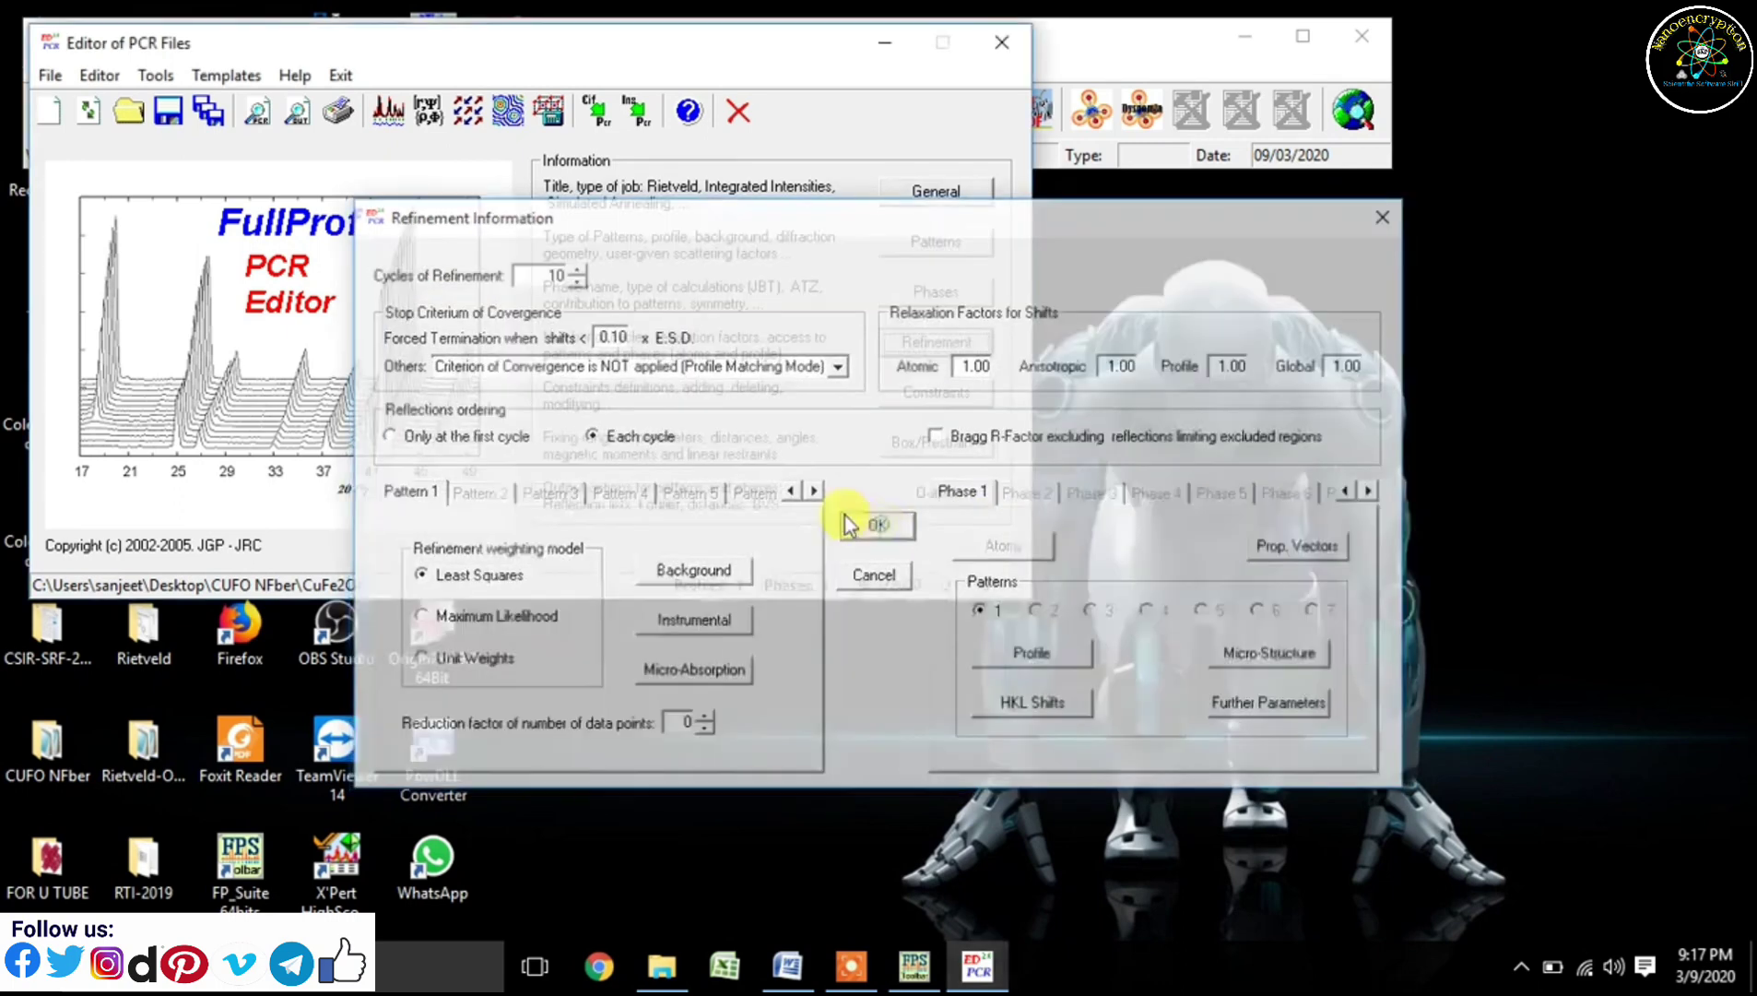
# - Run the refinement with the background coefficients enabled and exit the FullProf run window
pyautogui.click(394, 113)
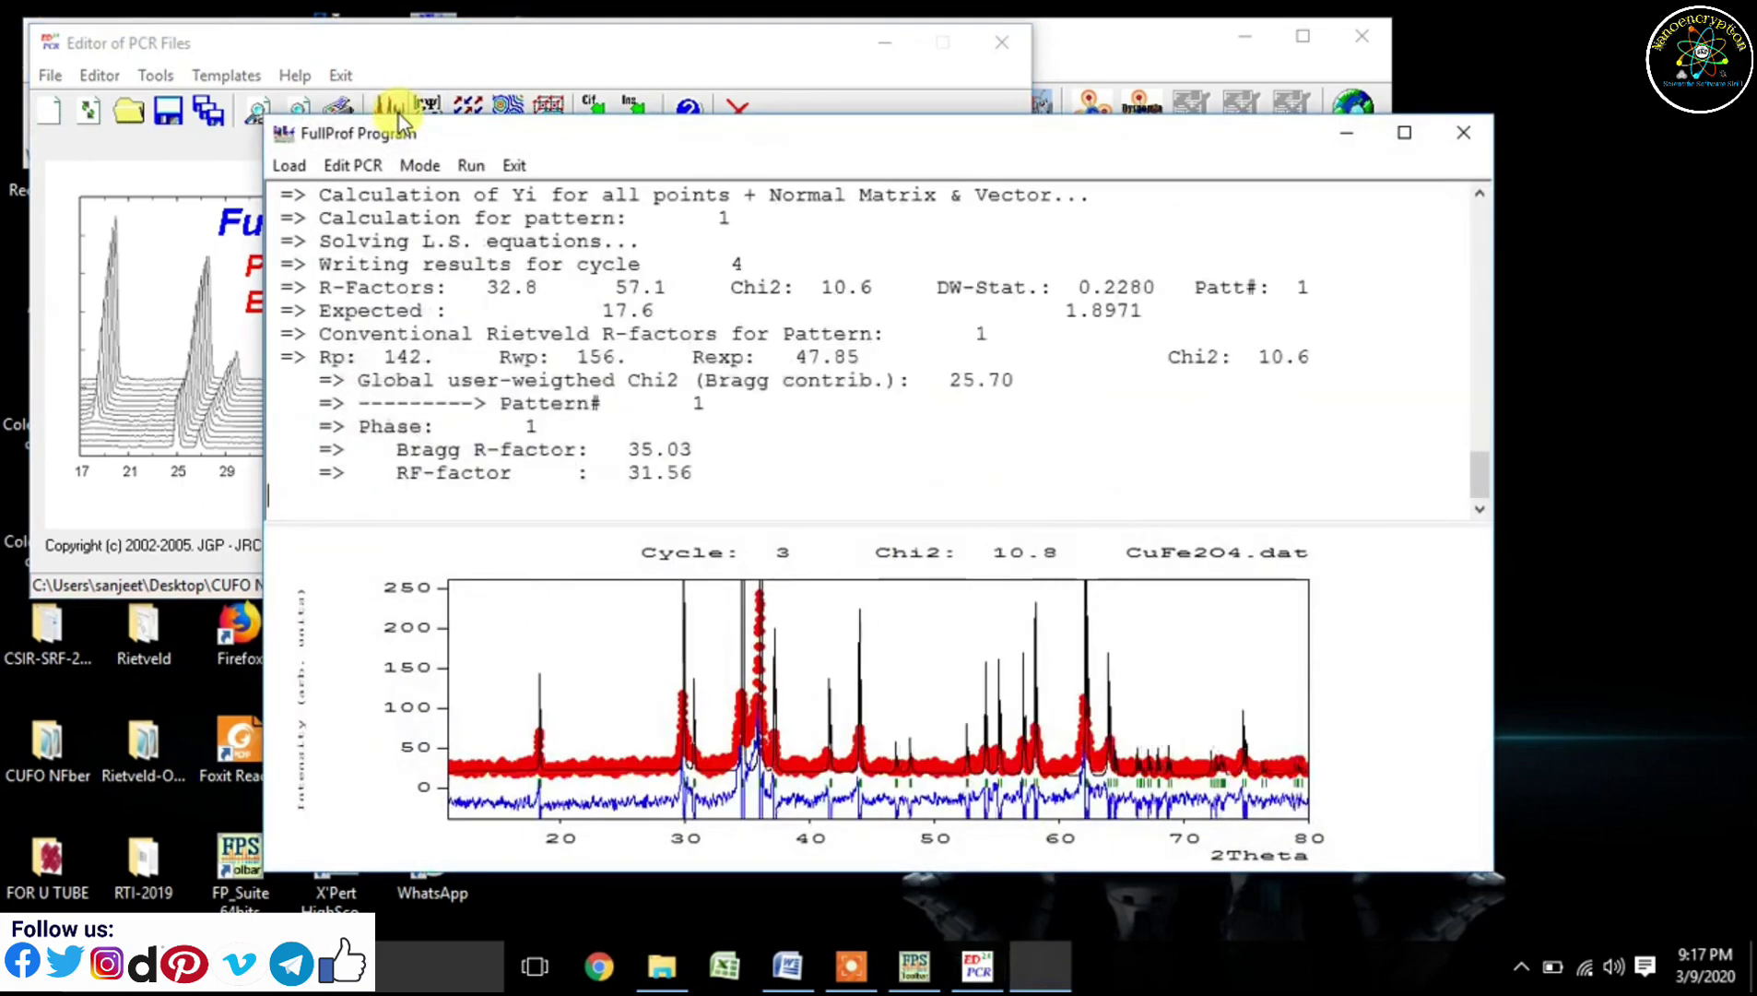
pyautogui.click(515, 172)
pyautogui.click(818, 578)
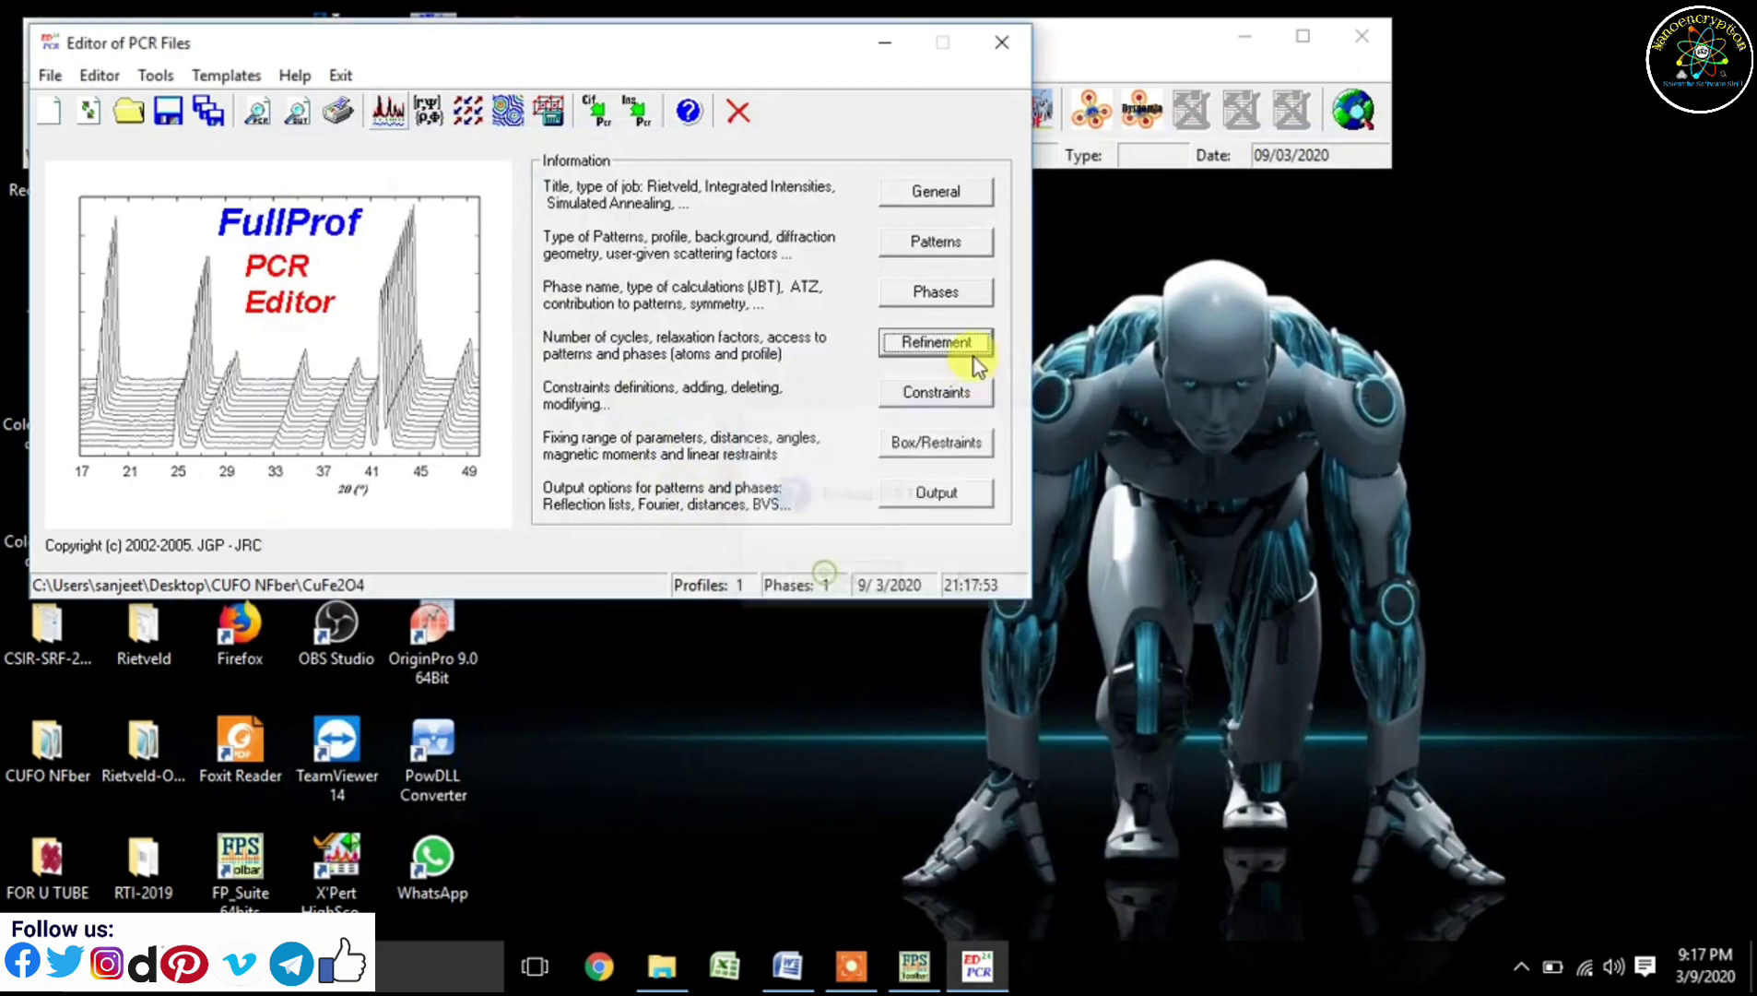
# - Enable refinement of the instrumental Zero coefficient for Pattern 1 and accept the refinement settings
pyautogui.click(966, 341)
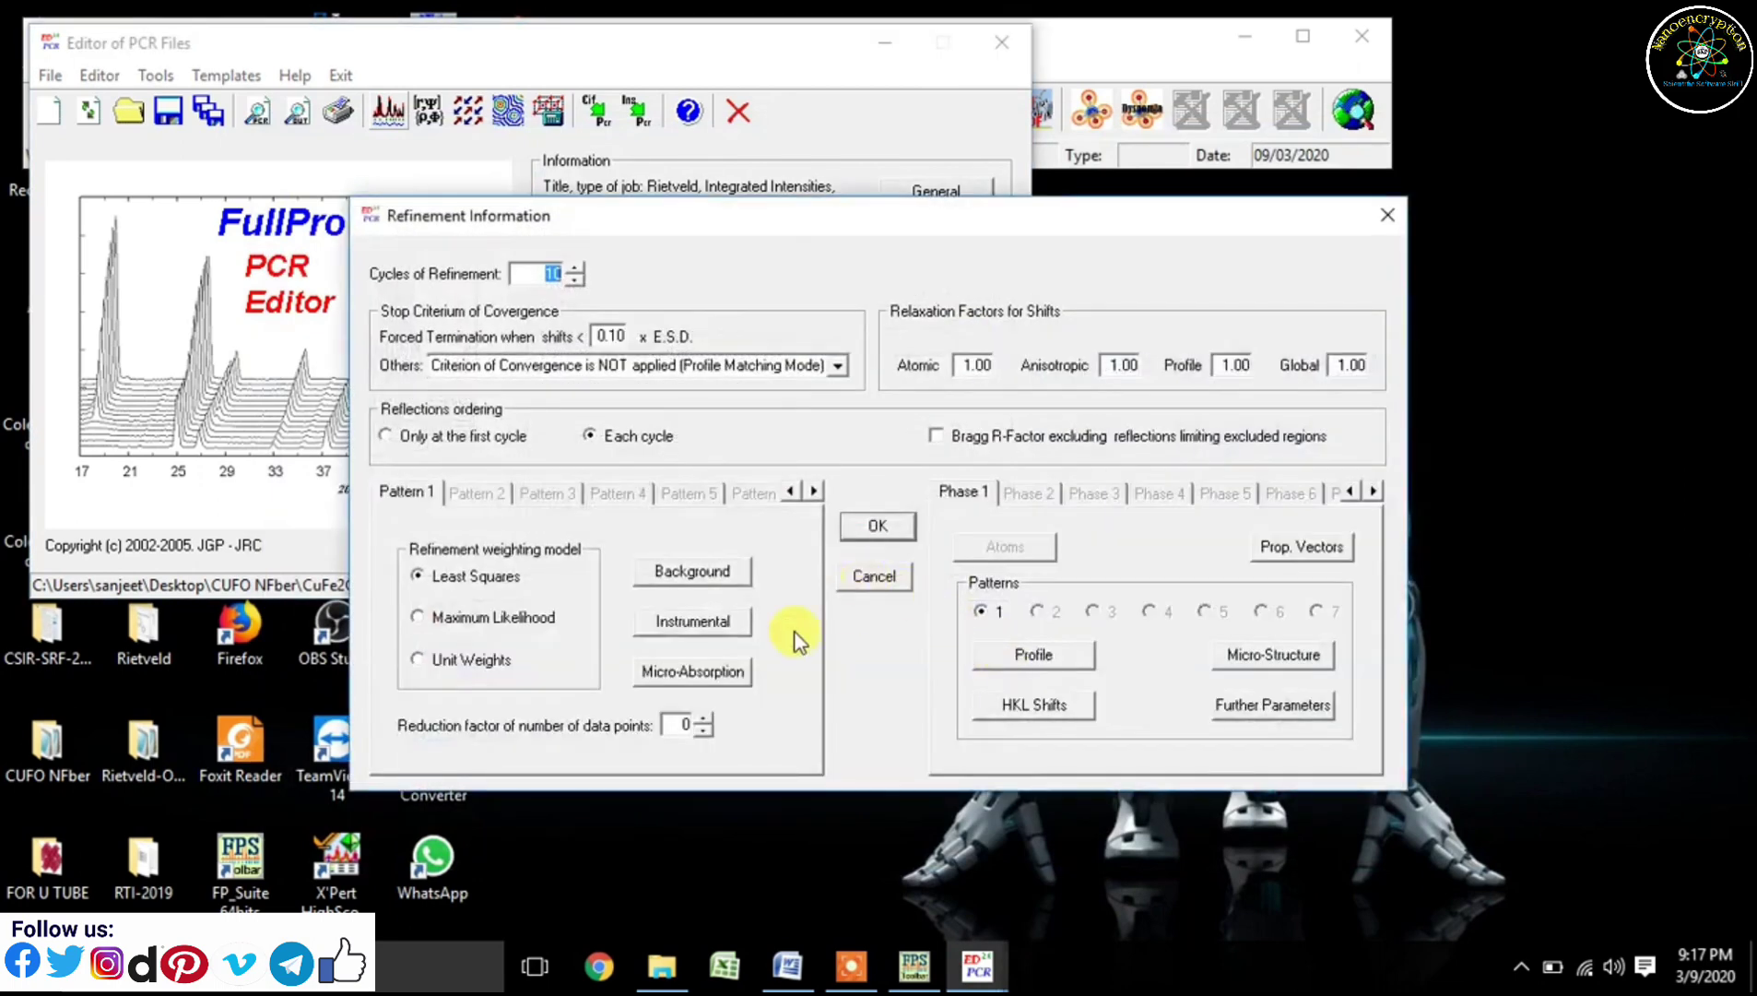
pyautogui.click(693, 622)
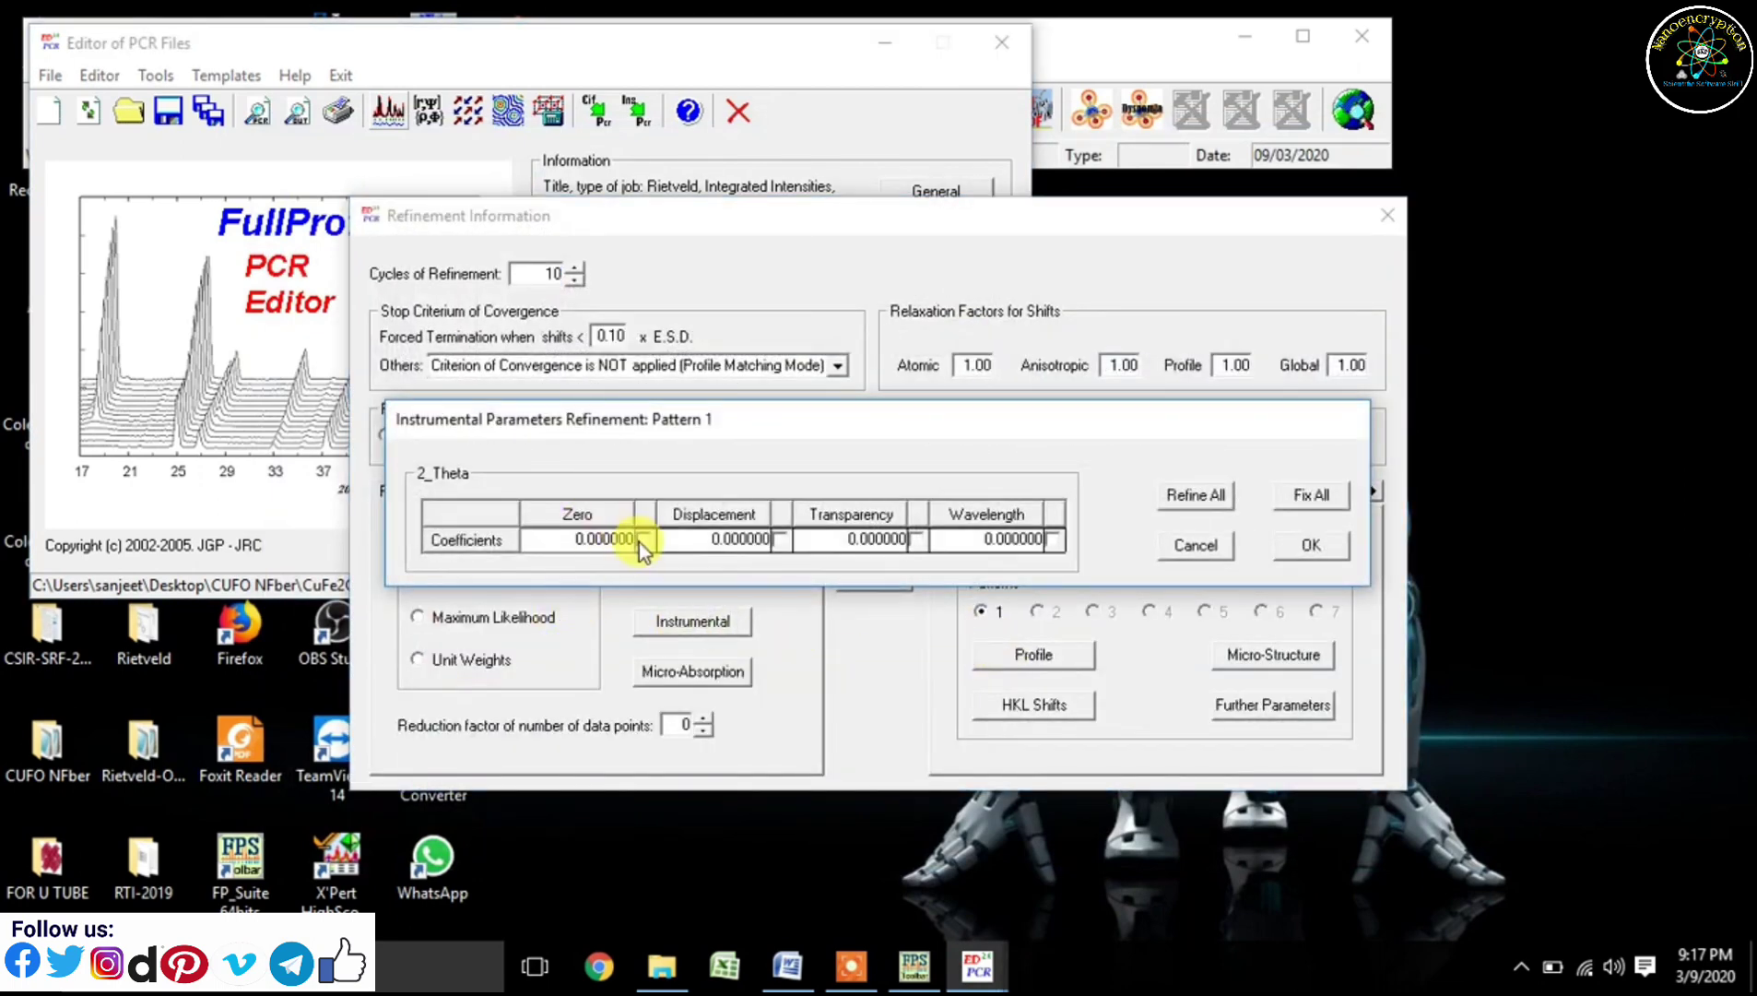
pyautogui.click(1320, 545)
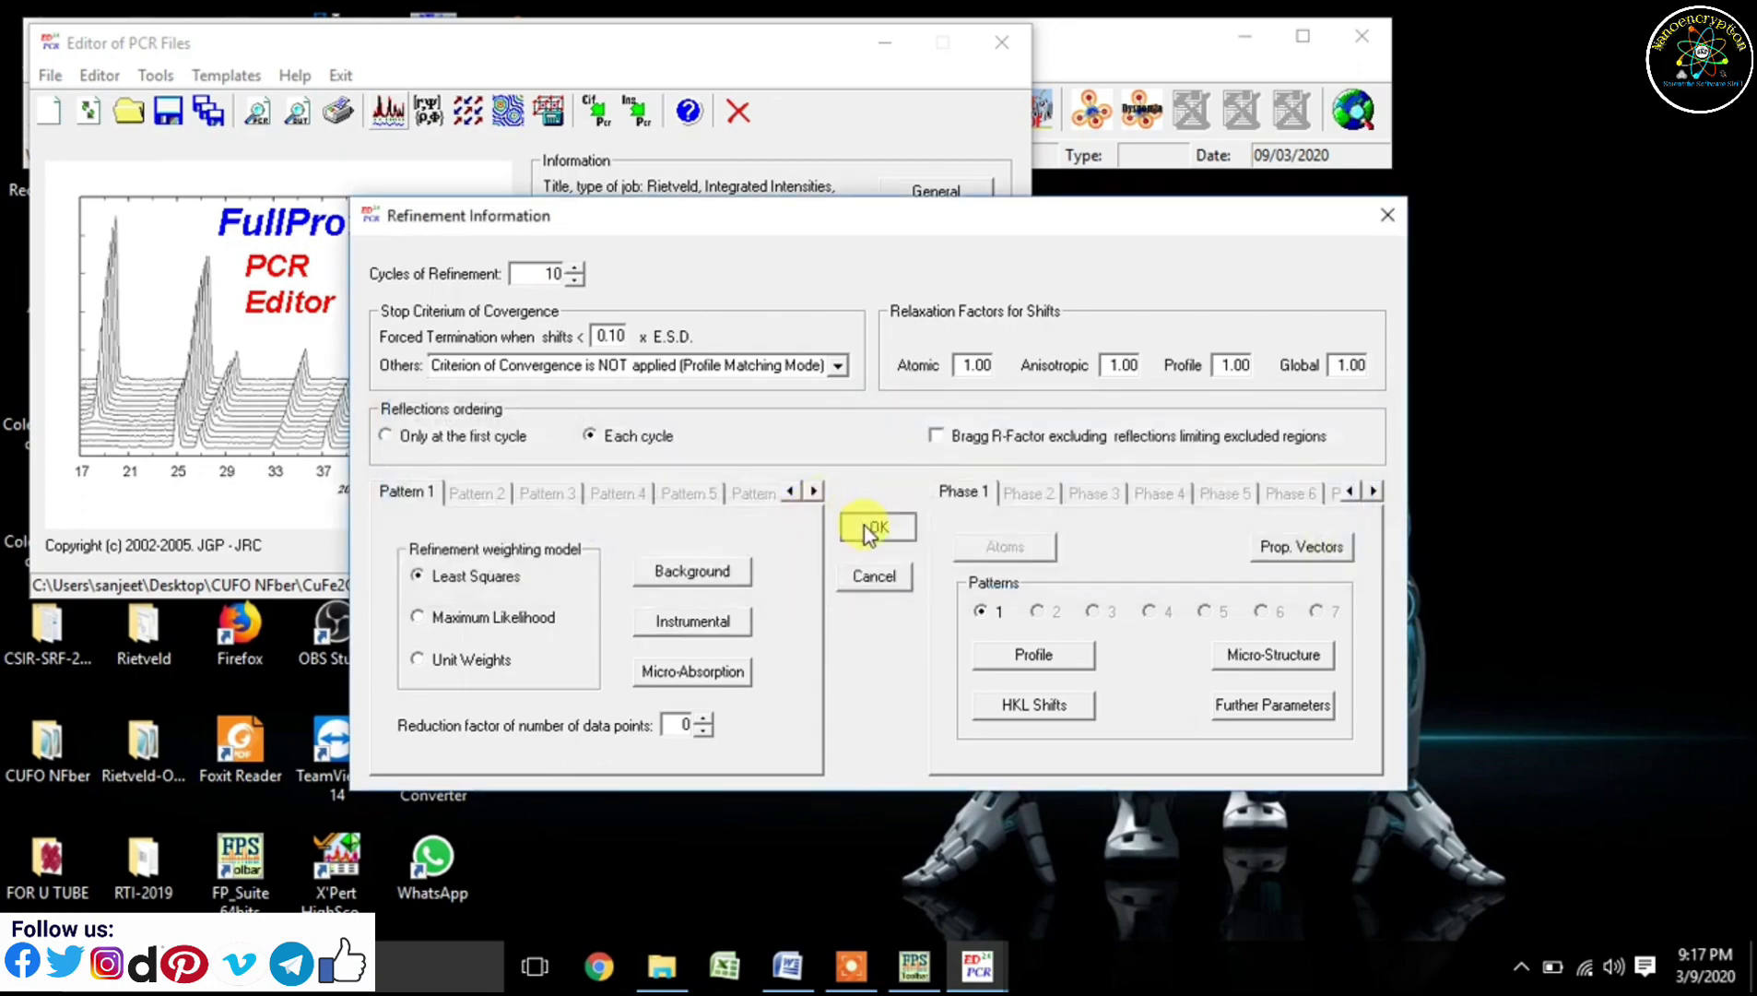
pyautogui.click(871, 527)
# - Run the refinement with the Zero coefficient enabled, exit the FullProf run window and reload the PCR file
pyautogui.click(388, 110)
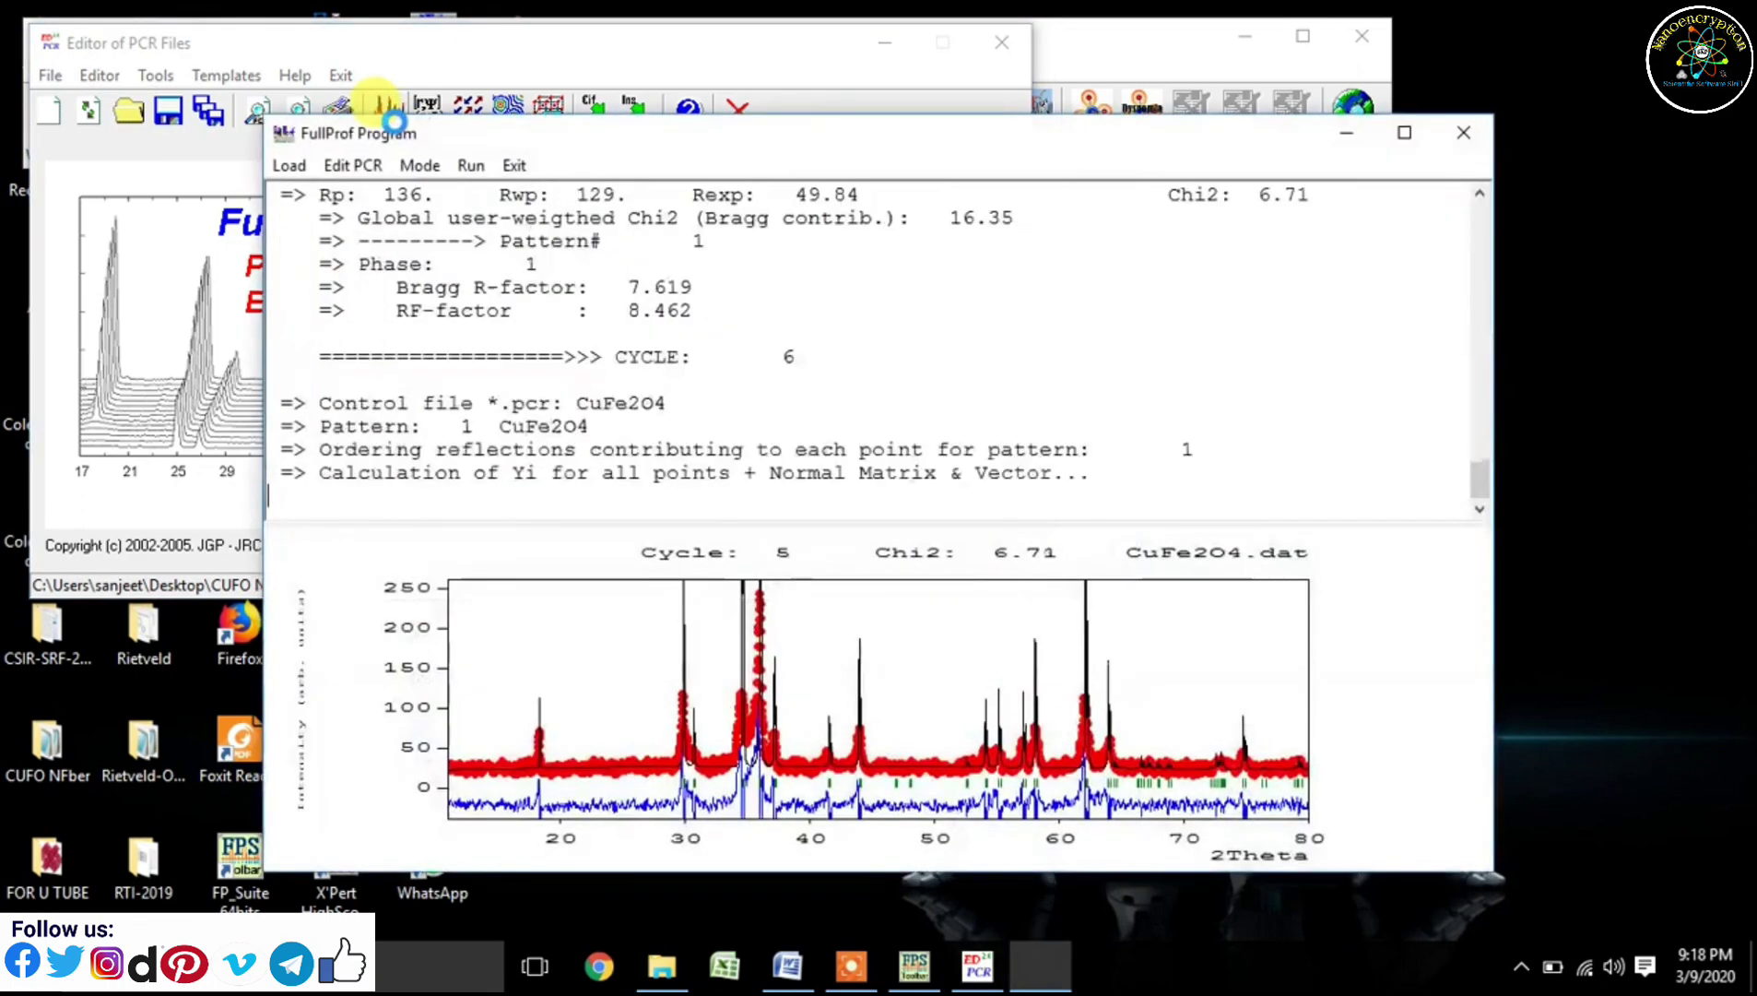
pyautogui.click(514, 166)
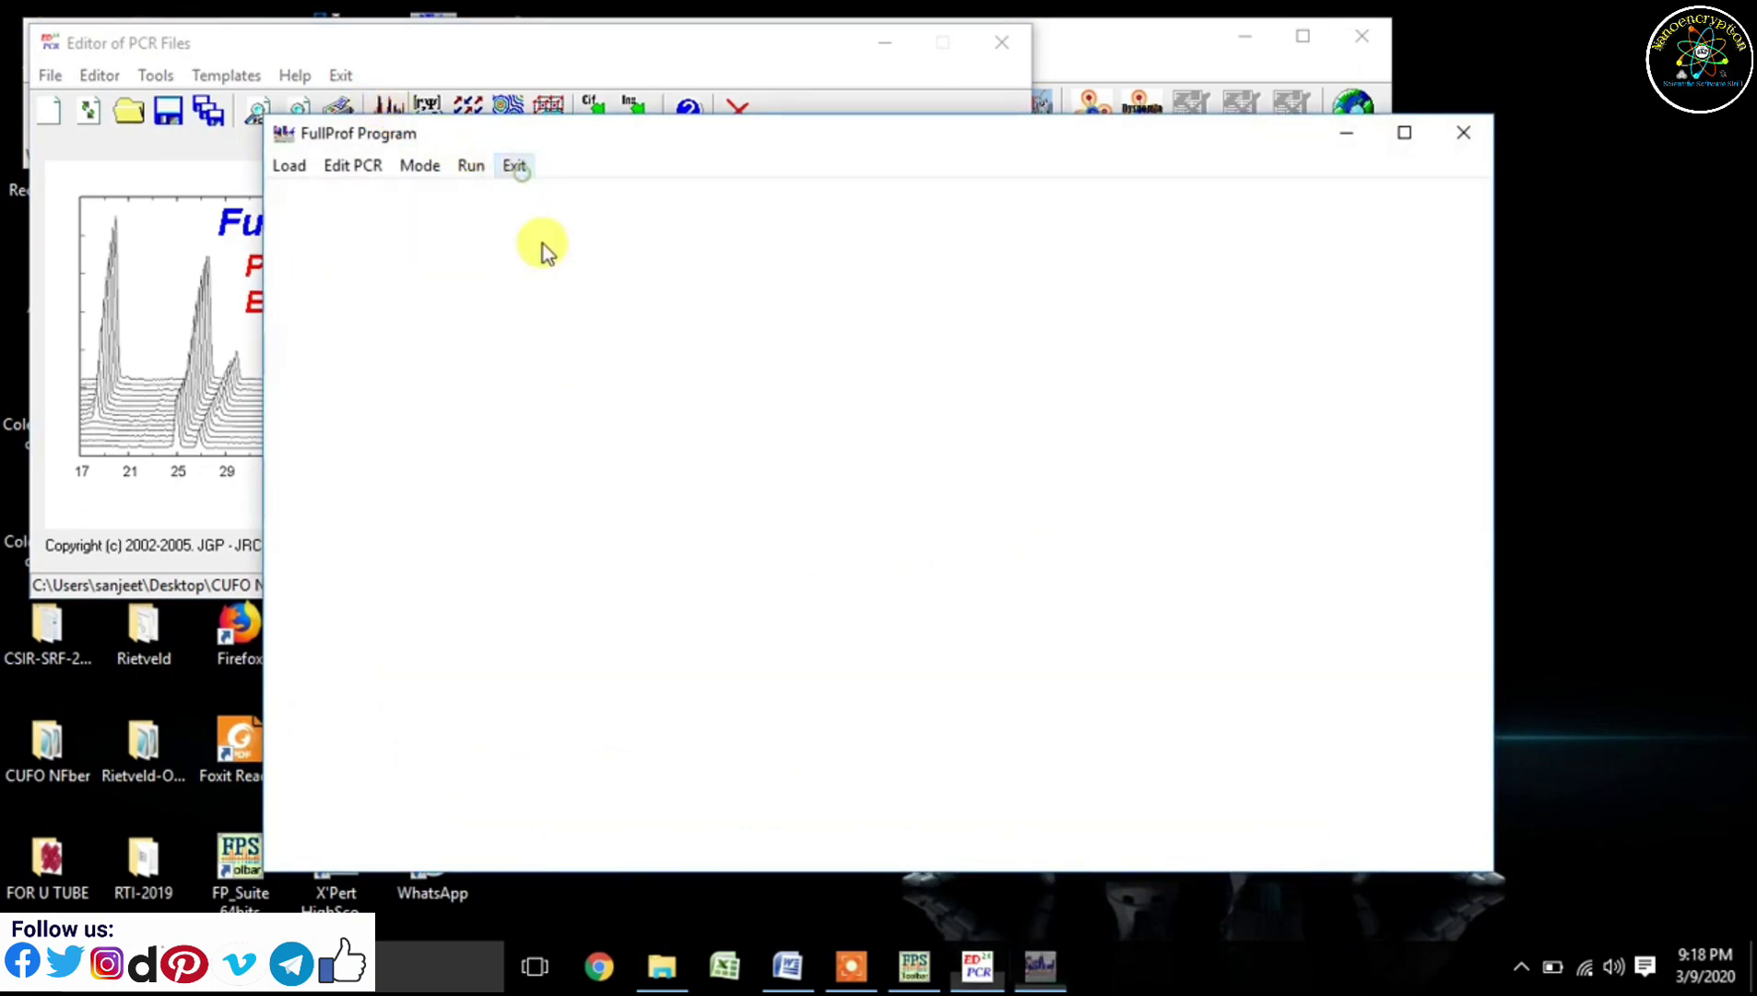
pyautogui.click(841, 583)
# - Enable refinement of the Scale factor in the Phase 1 profile parameters and accept the refinement settings
pyautogui.click(935, 343)
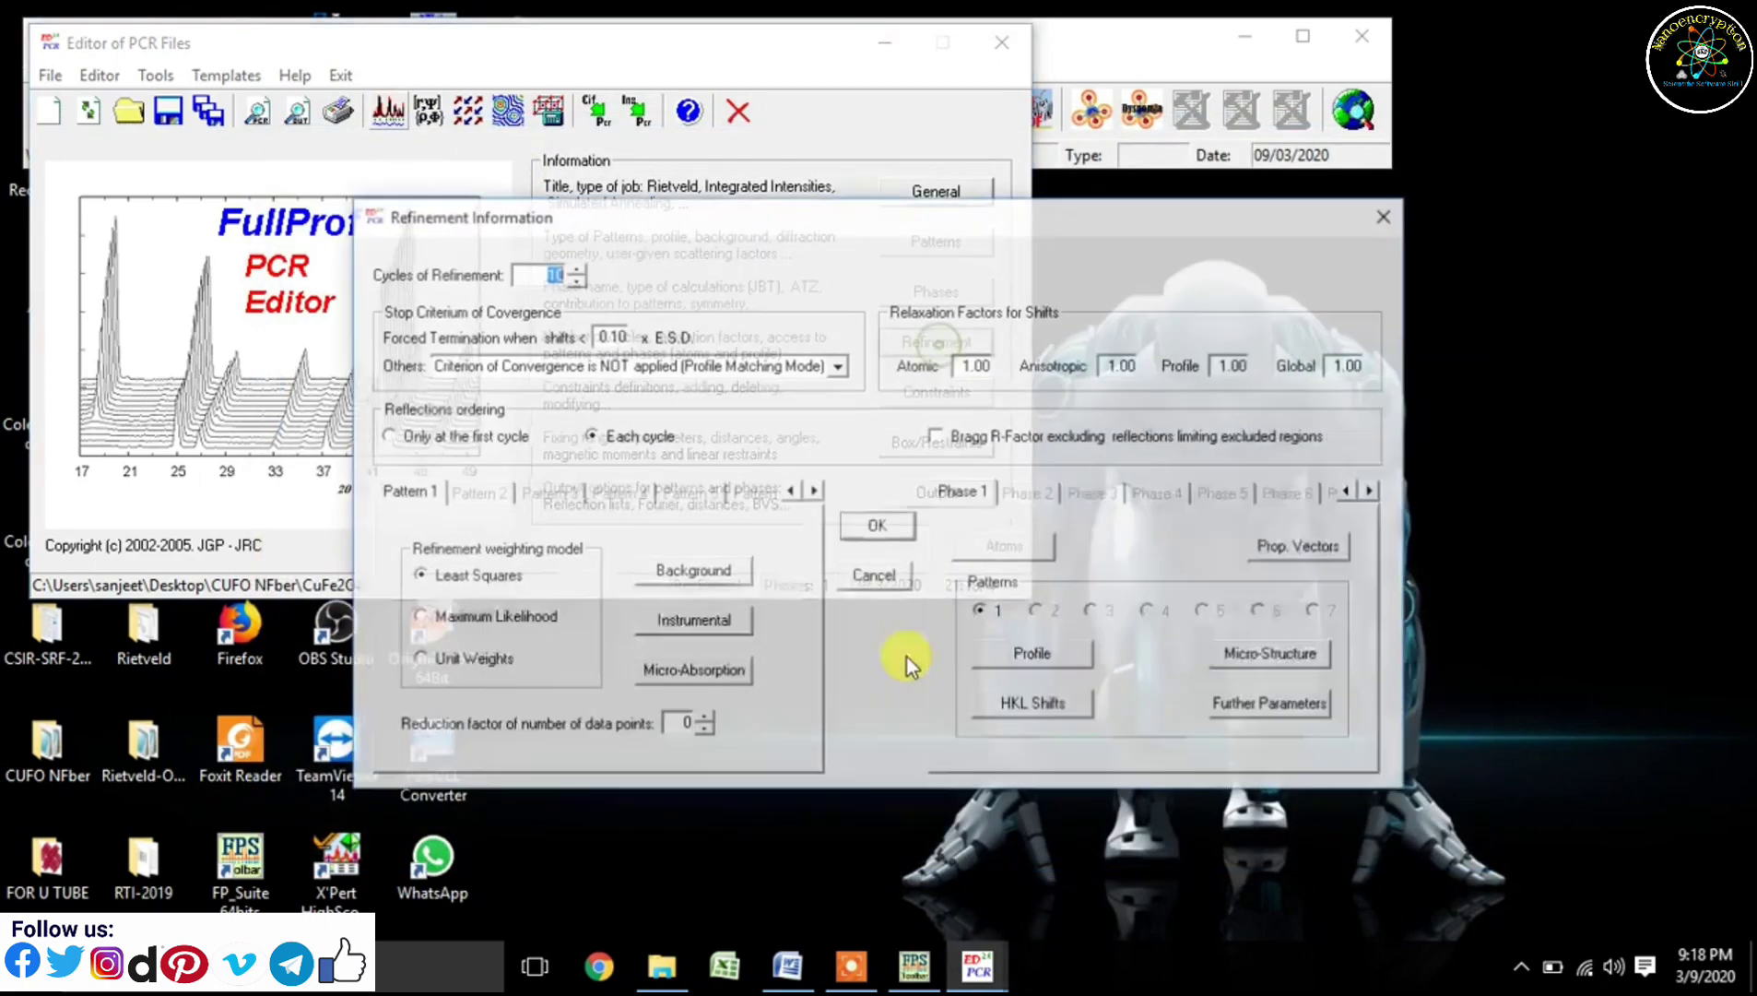
pyautogui.click(1003, 657)
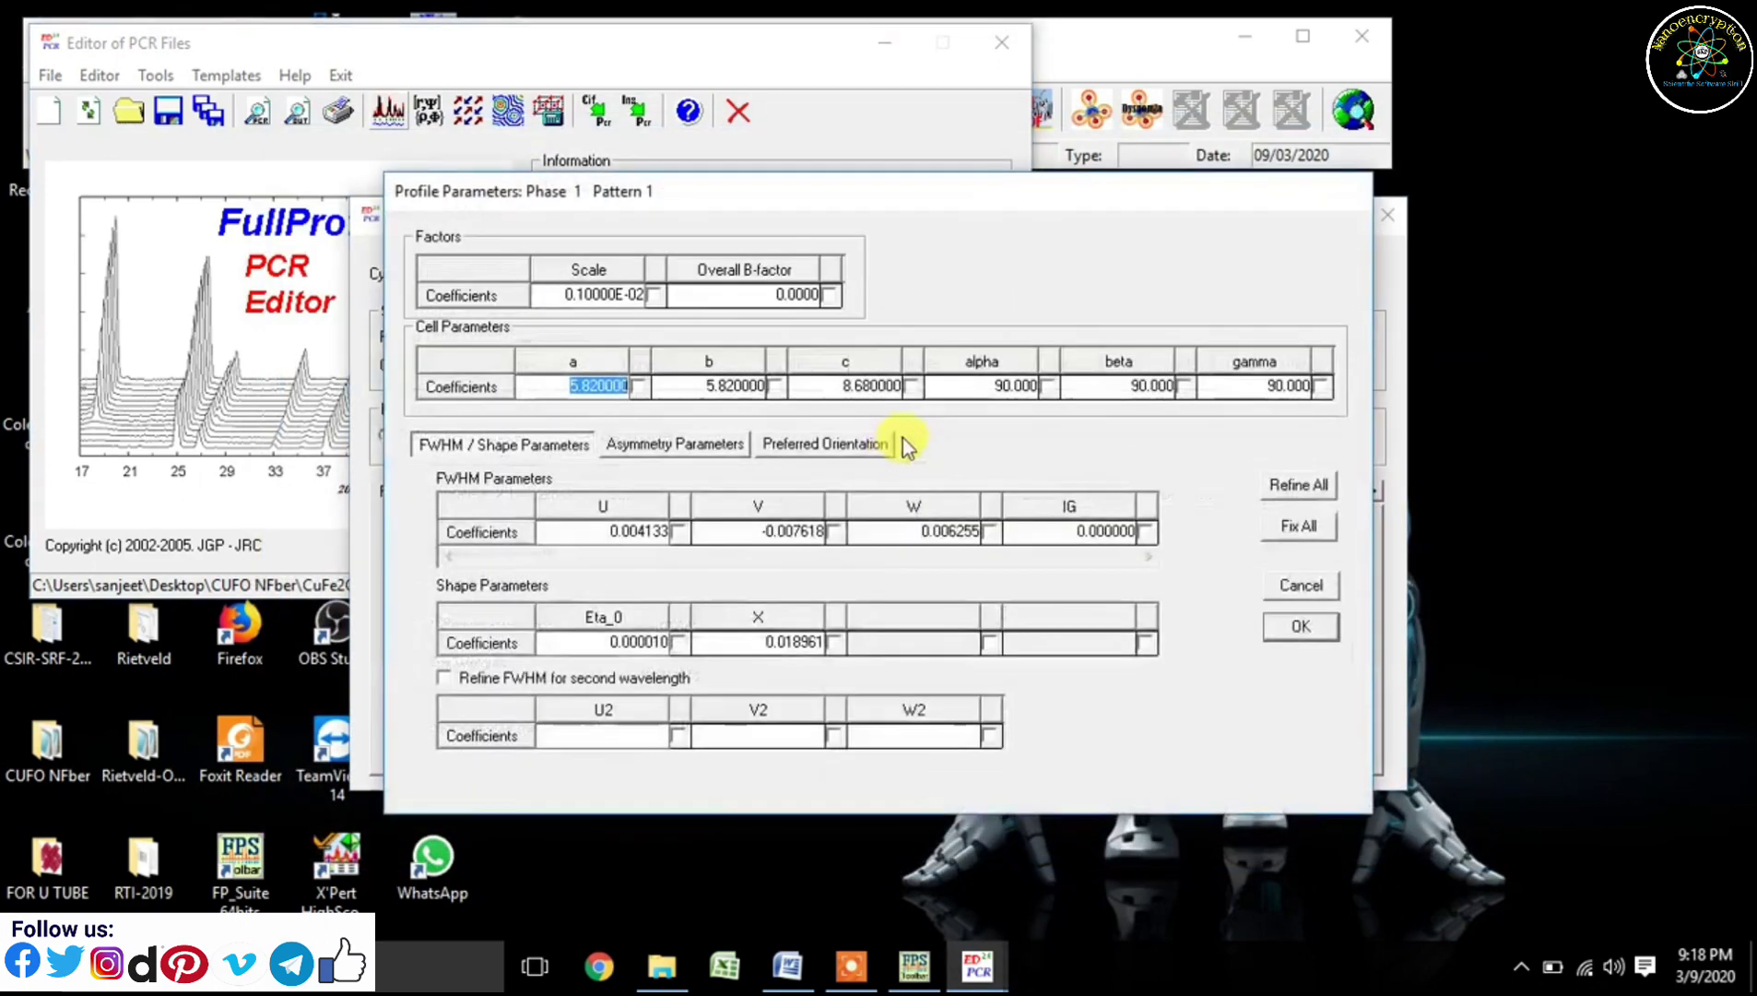
pyautogui.click(1301, 626)
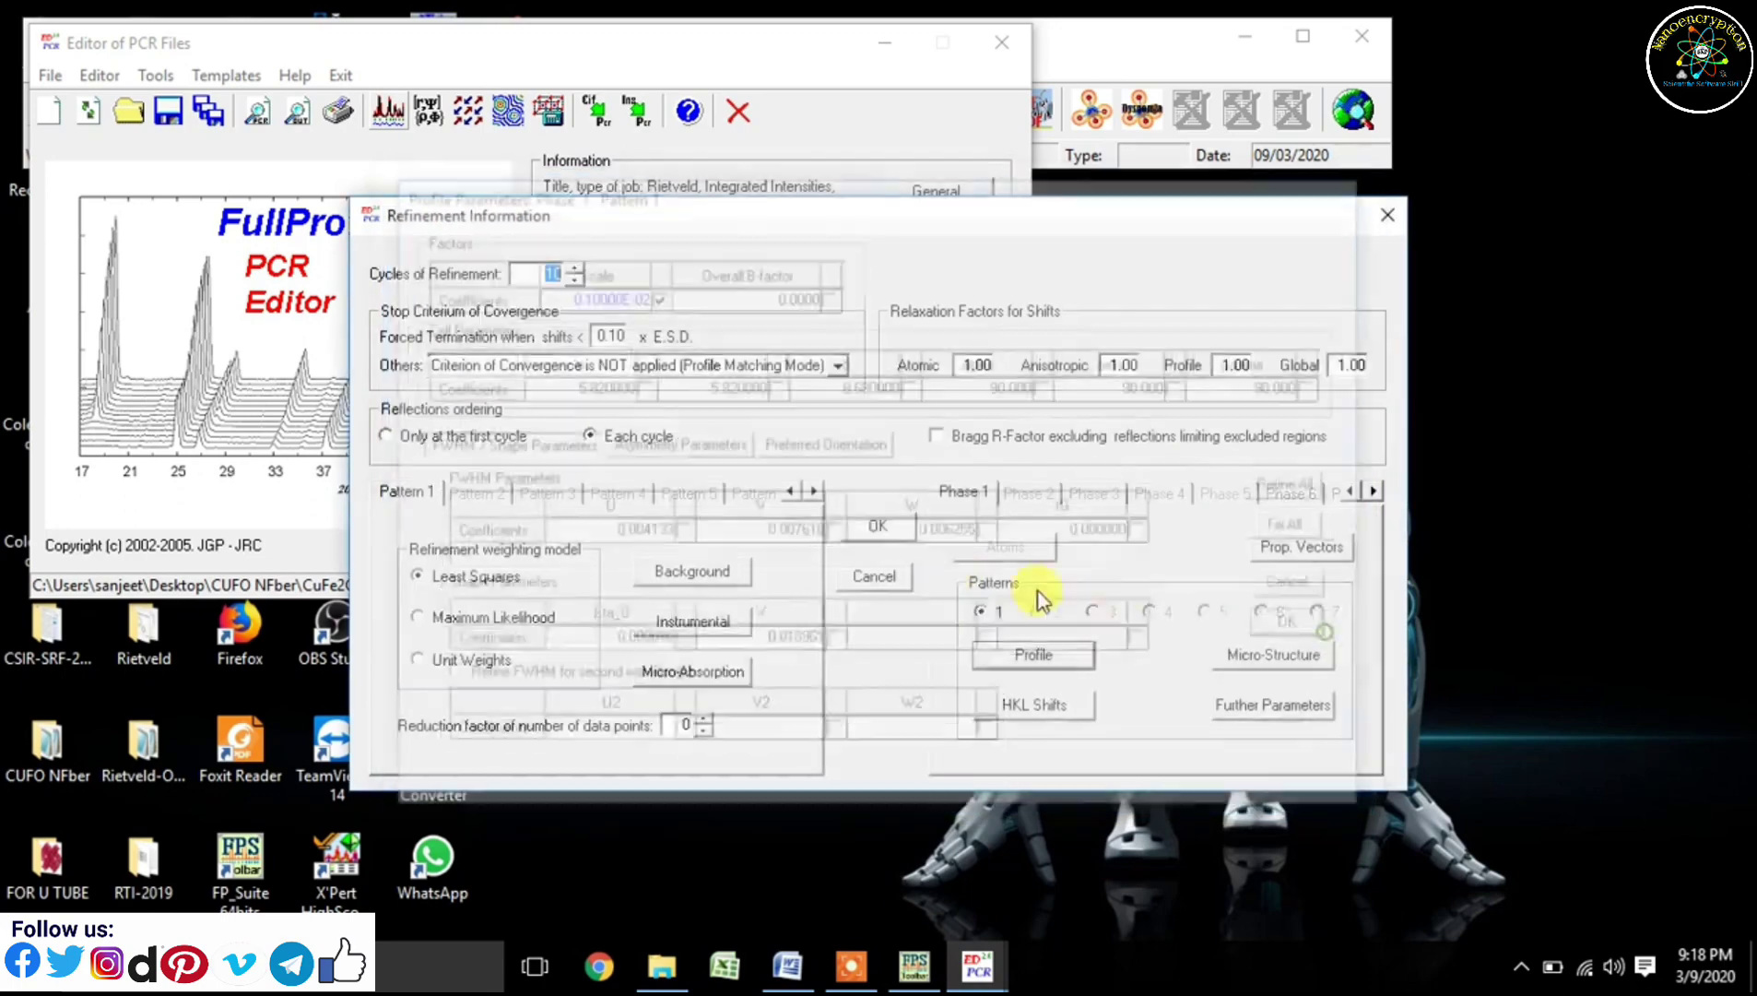
pyautogui.click(882, 522)
# - Run the refinement with the Scale factor enabled, exit the FullProf run window and reload the PCR file
pyautogui.click(391, 127)
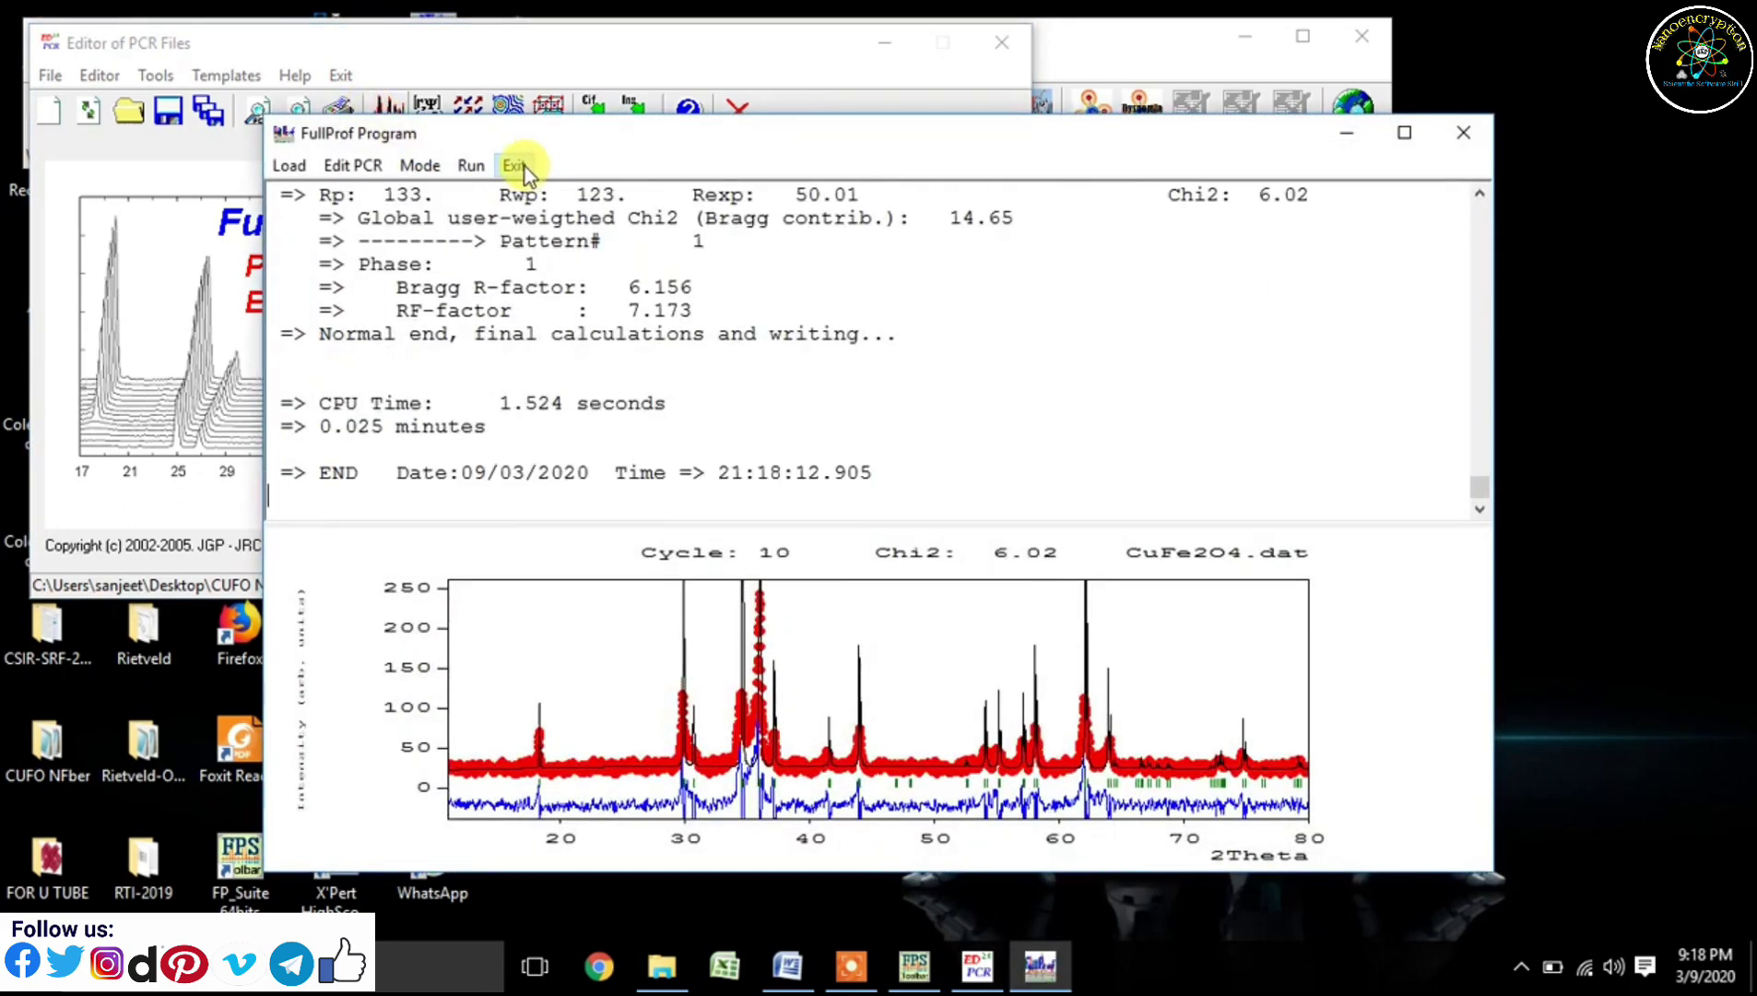
pyautogui.click(514, 166)
pyautogui.click(879, 582)
# - Enable refinement of the cell parameters a, b and c for Phase 1 and accept the refinement settings
pyautogui.click(950, 346)
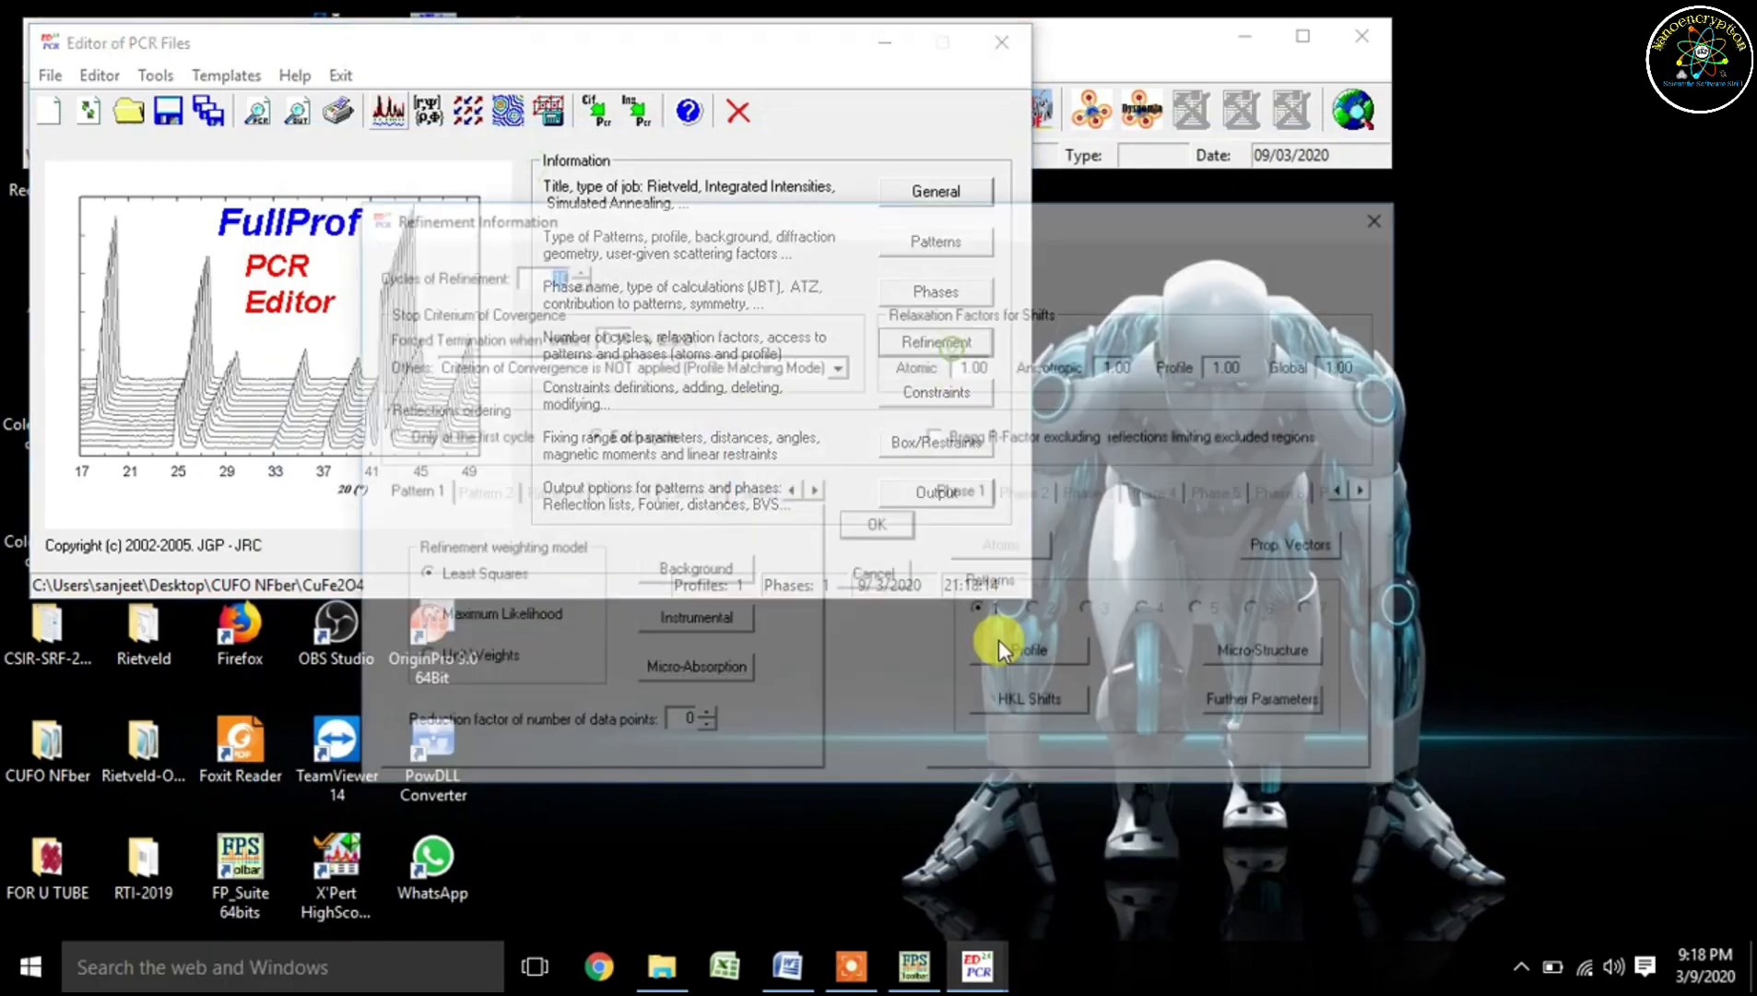
pyautogui.click(1008, 657)
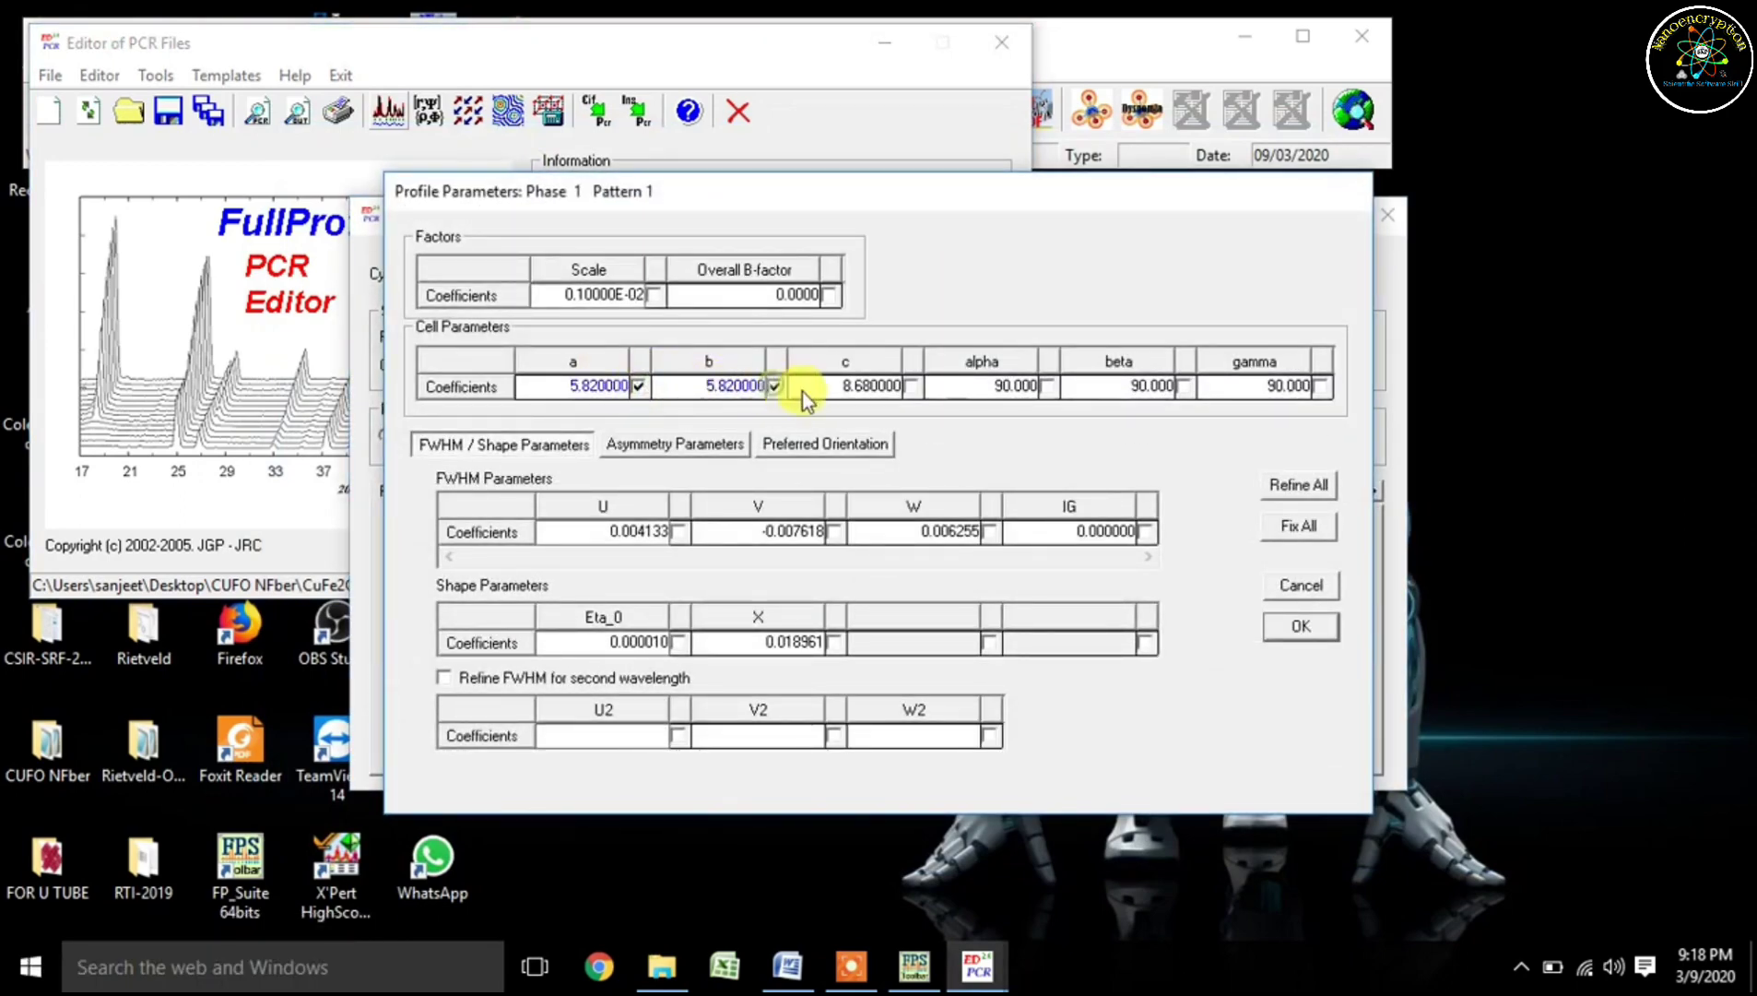
pyautogui.click(911, 386)
pyautogui.click(1296, 628)
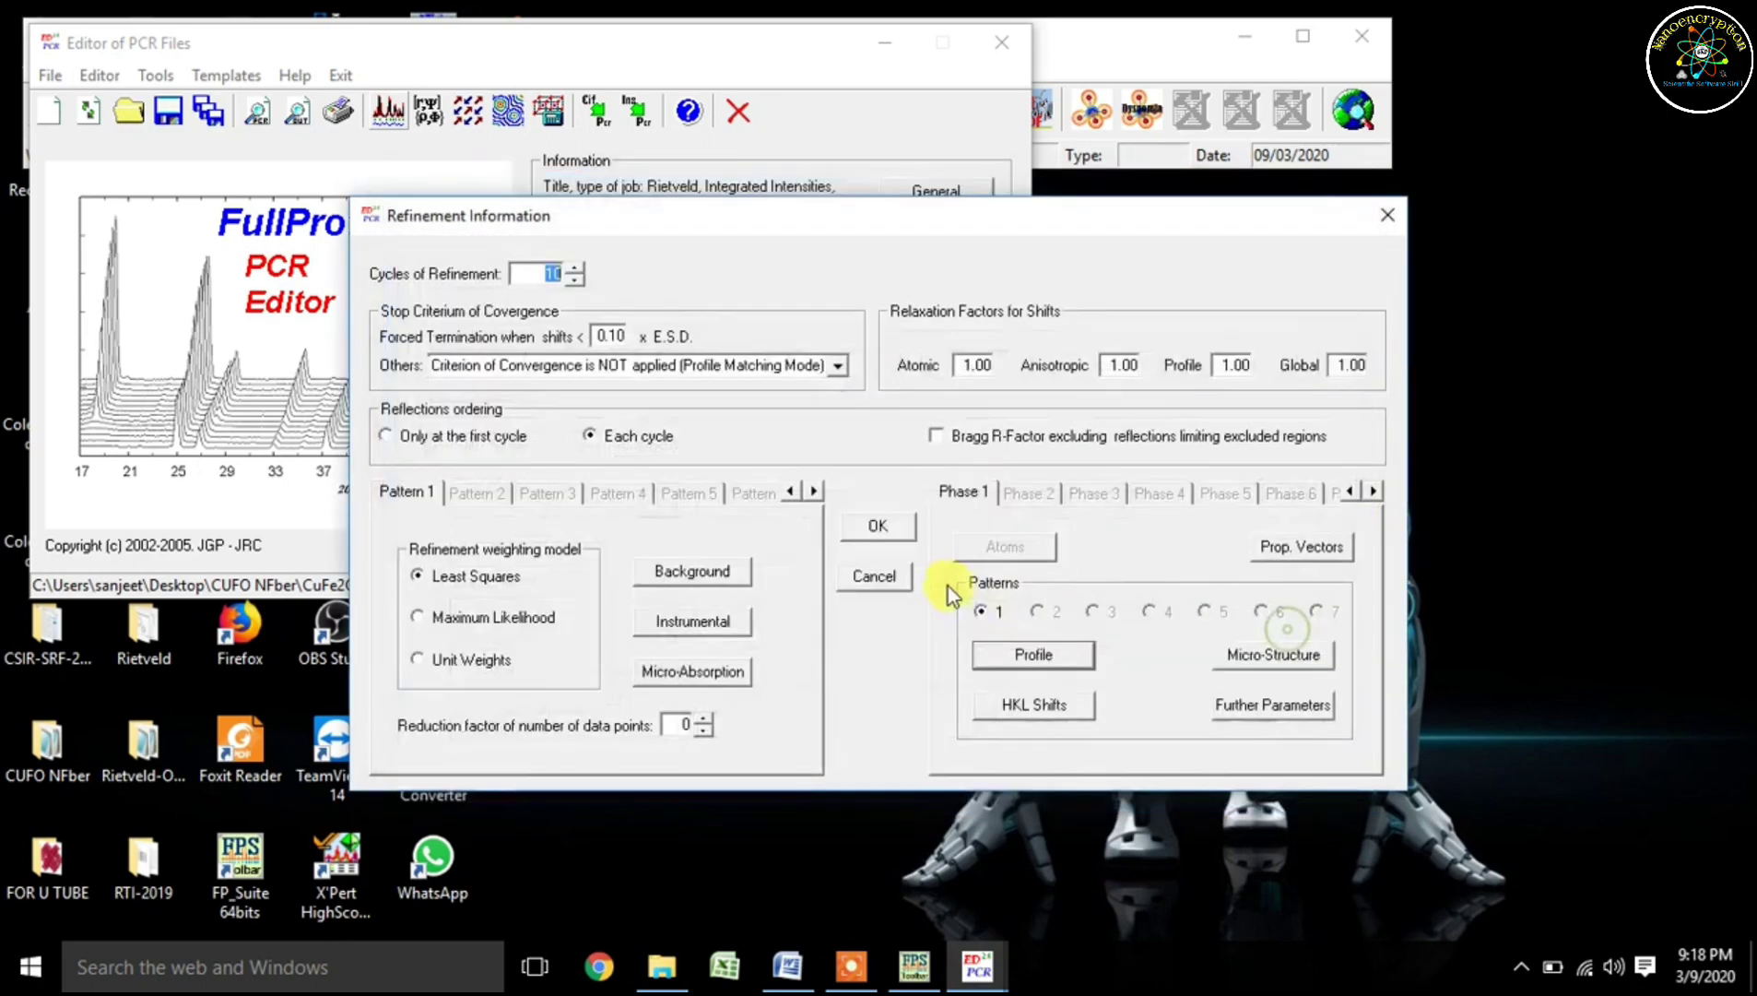
pyautogui.click(887, 535)
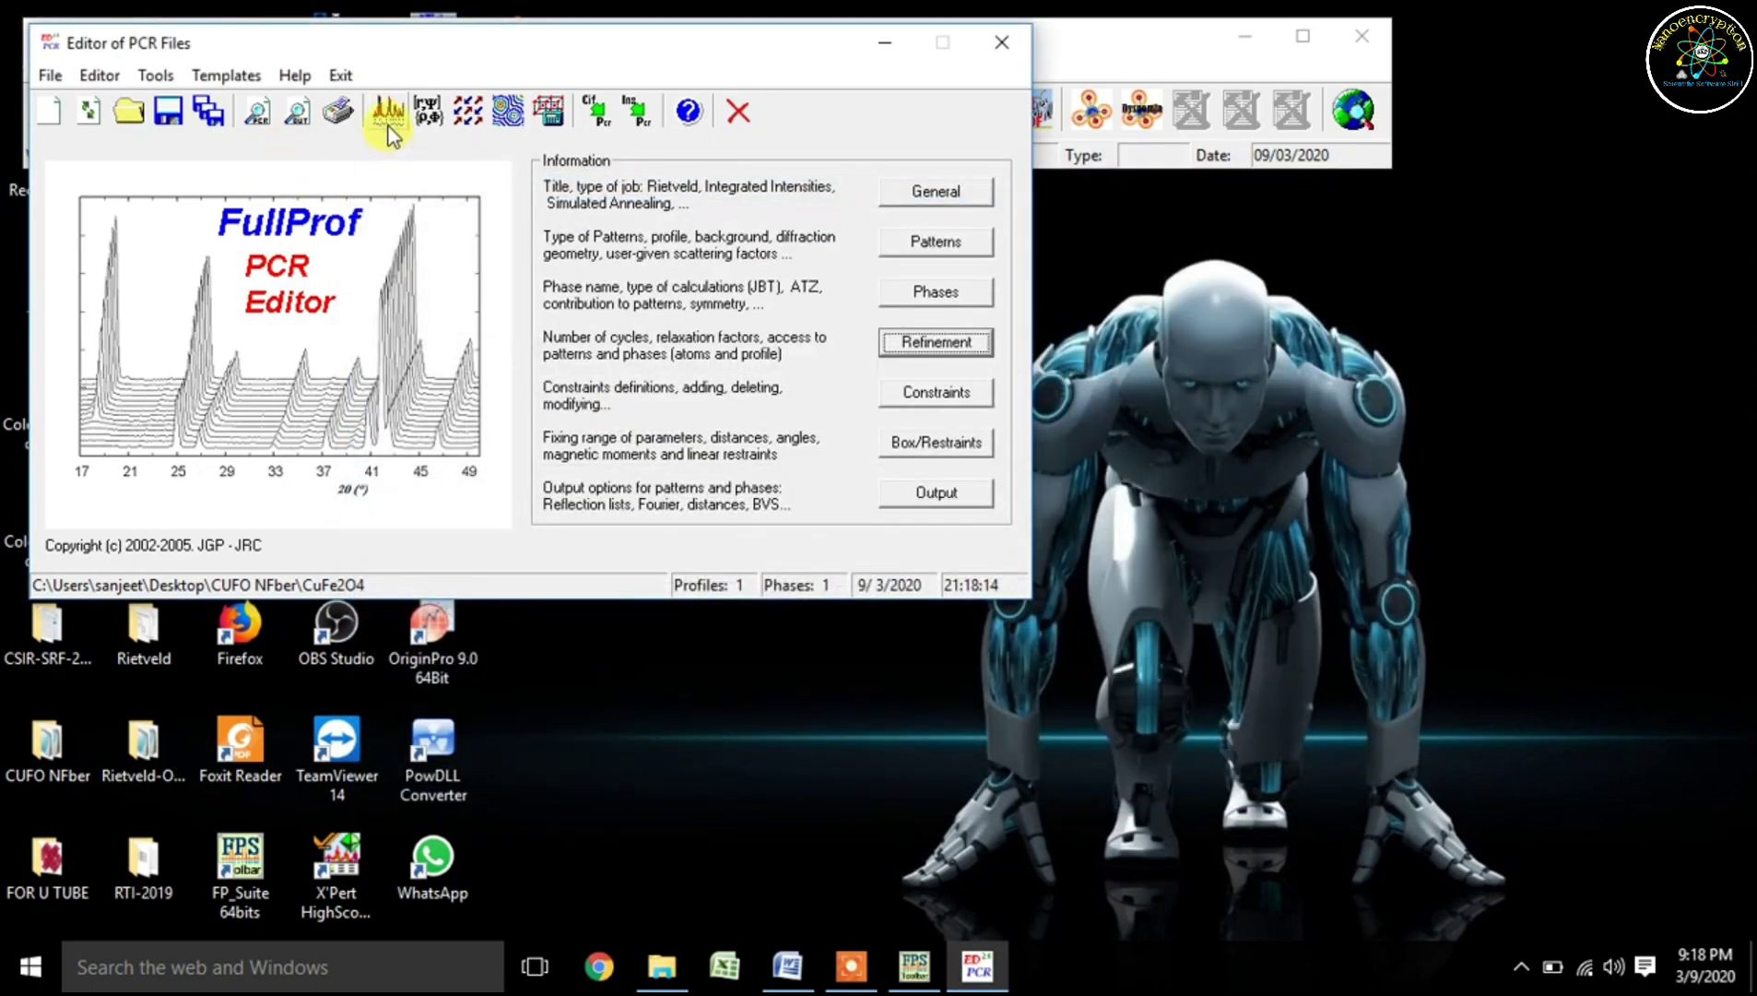
# - Run the refinement with cell parameters a, b and c enabled, exit the FullProf run window and reload the PCR file
pyautogui.click(389, 126)
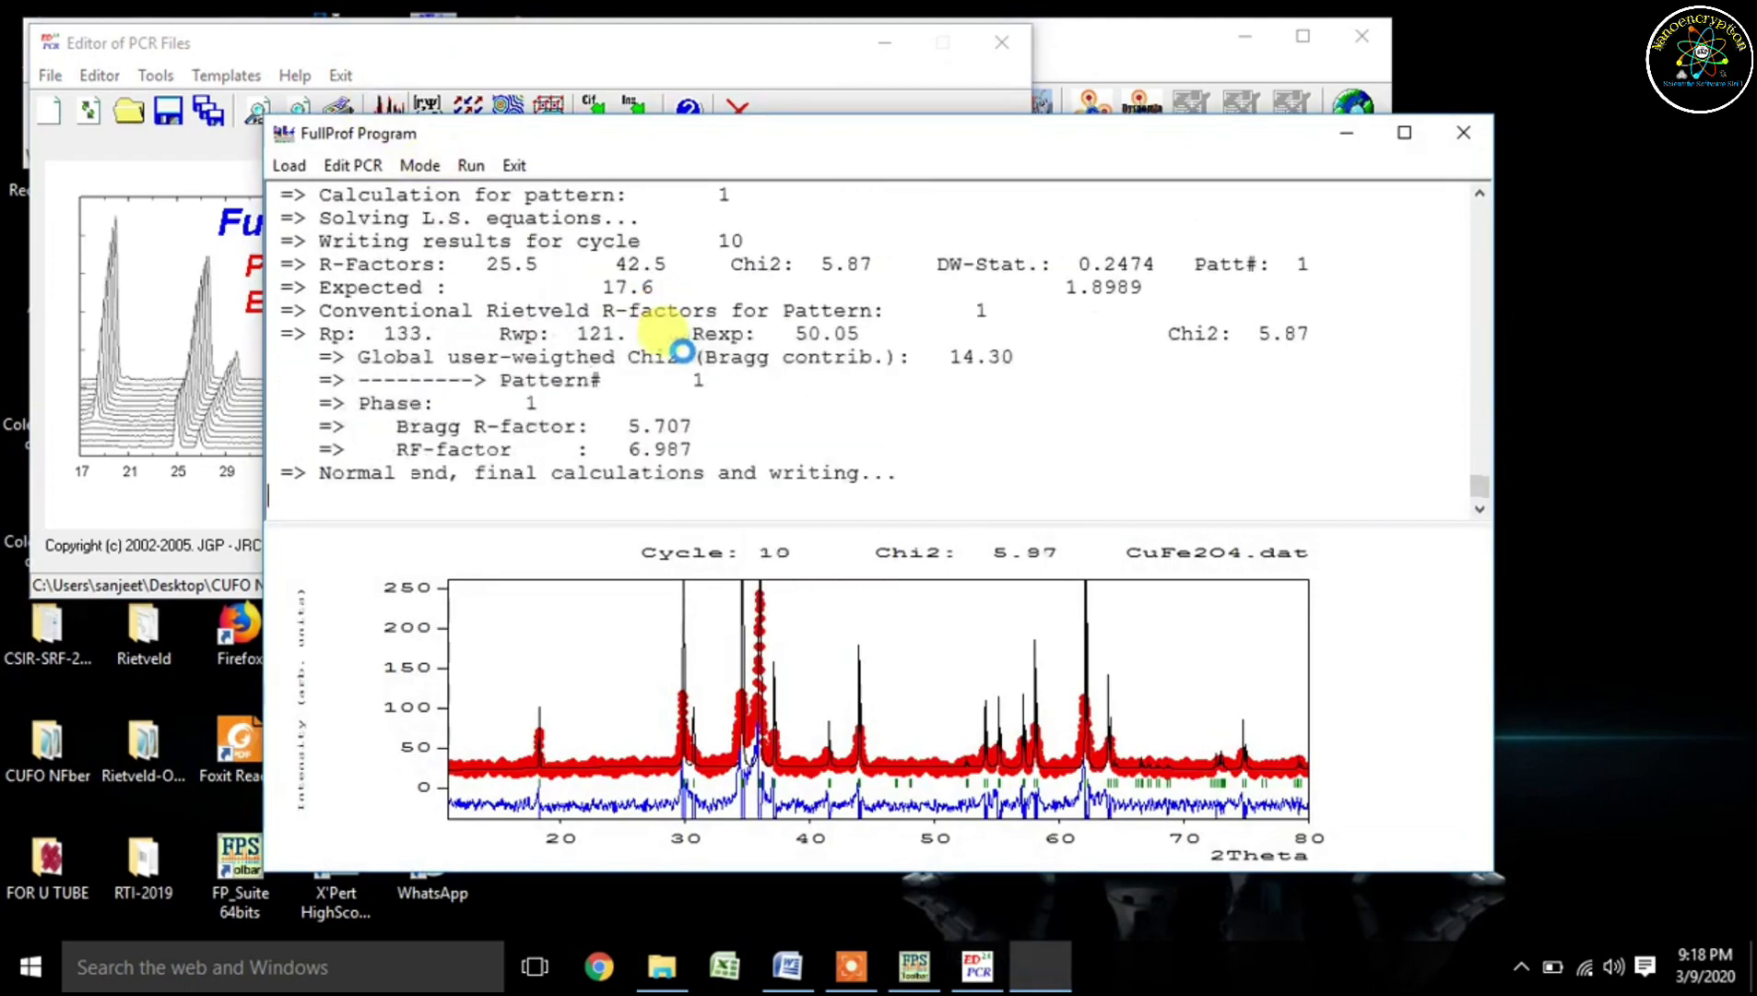
pyautogui.click(528, 166)
pyautogui.click(866, 574)
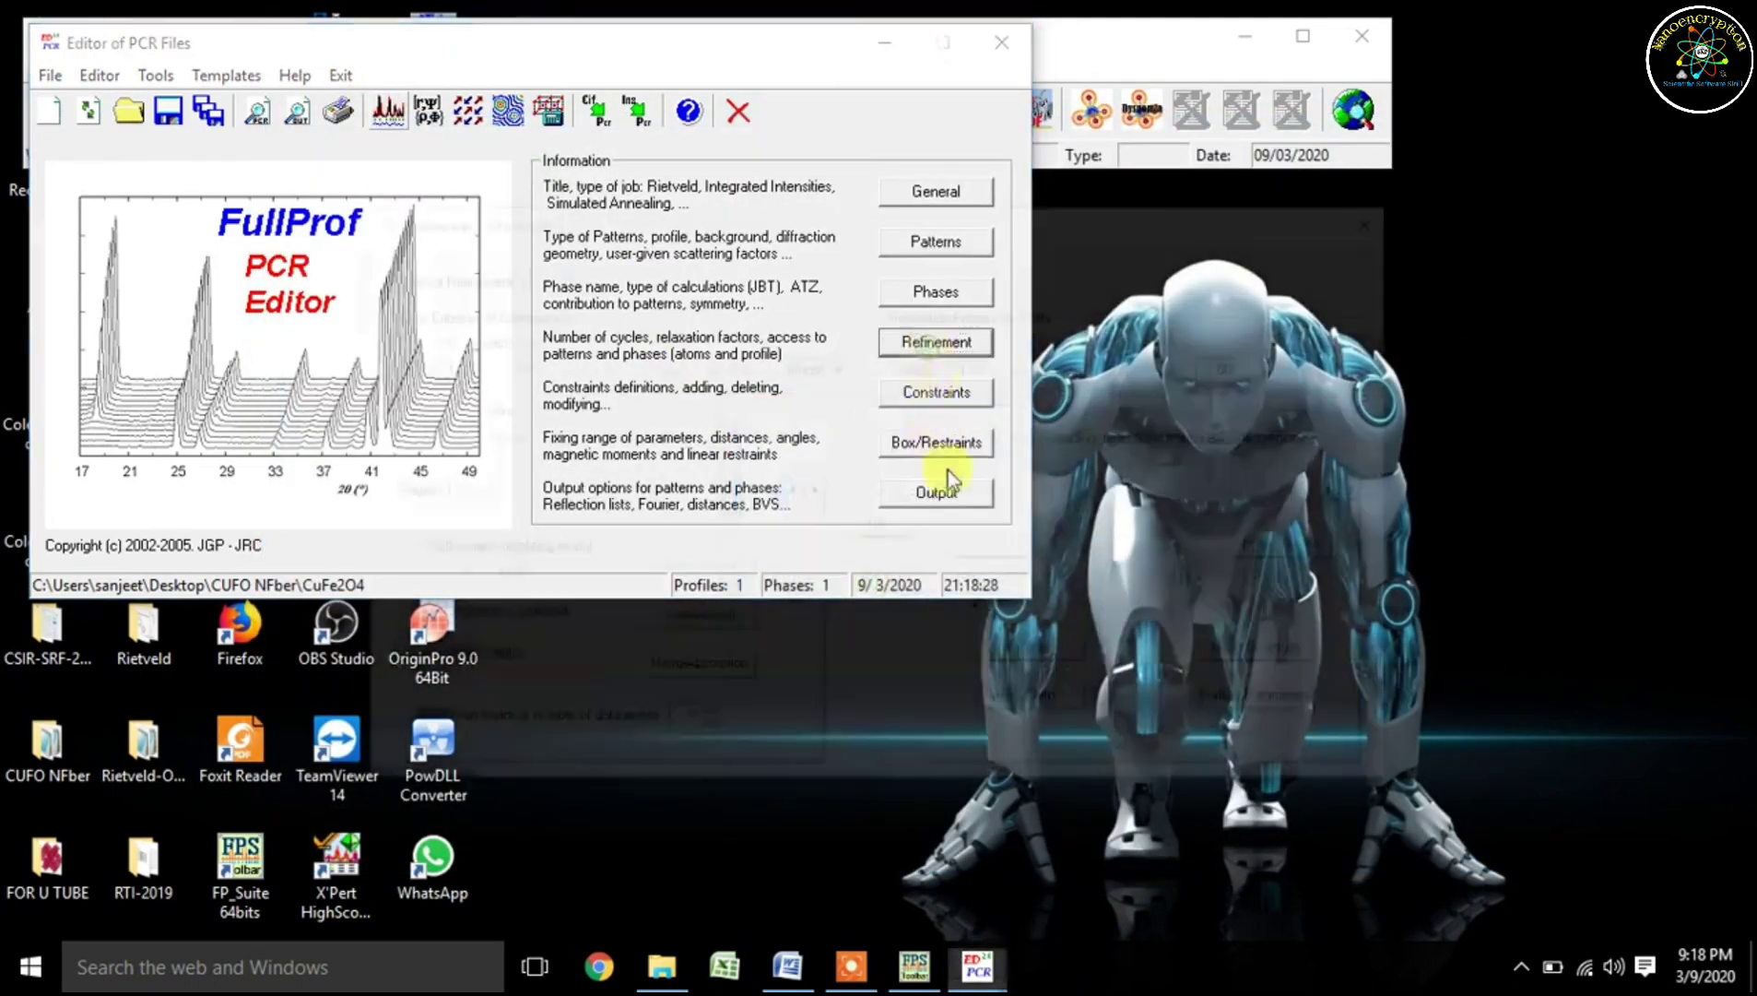
# - Enable refinement of the cell angles alpha, beta and gamma for Phase 1 and accept the refinement settings
pyautogui.click(936, 341)
pyautogui.click(1026, 649)
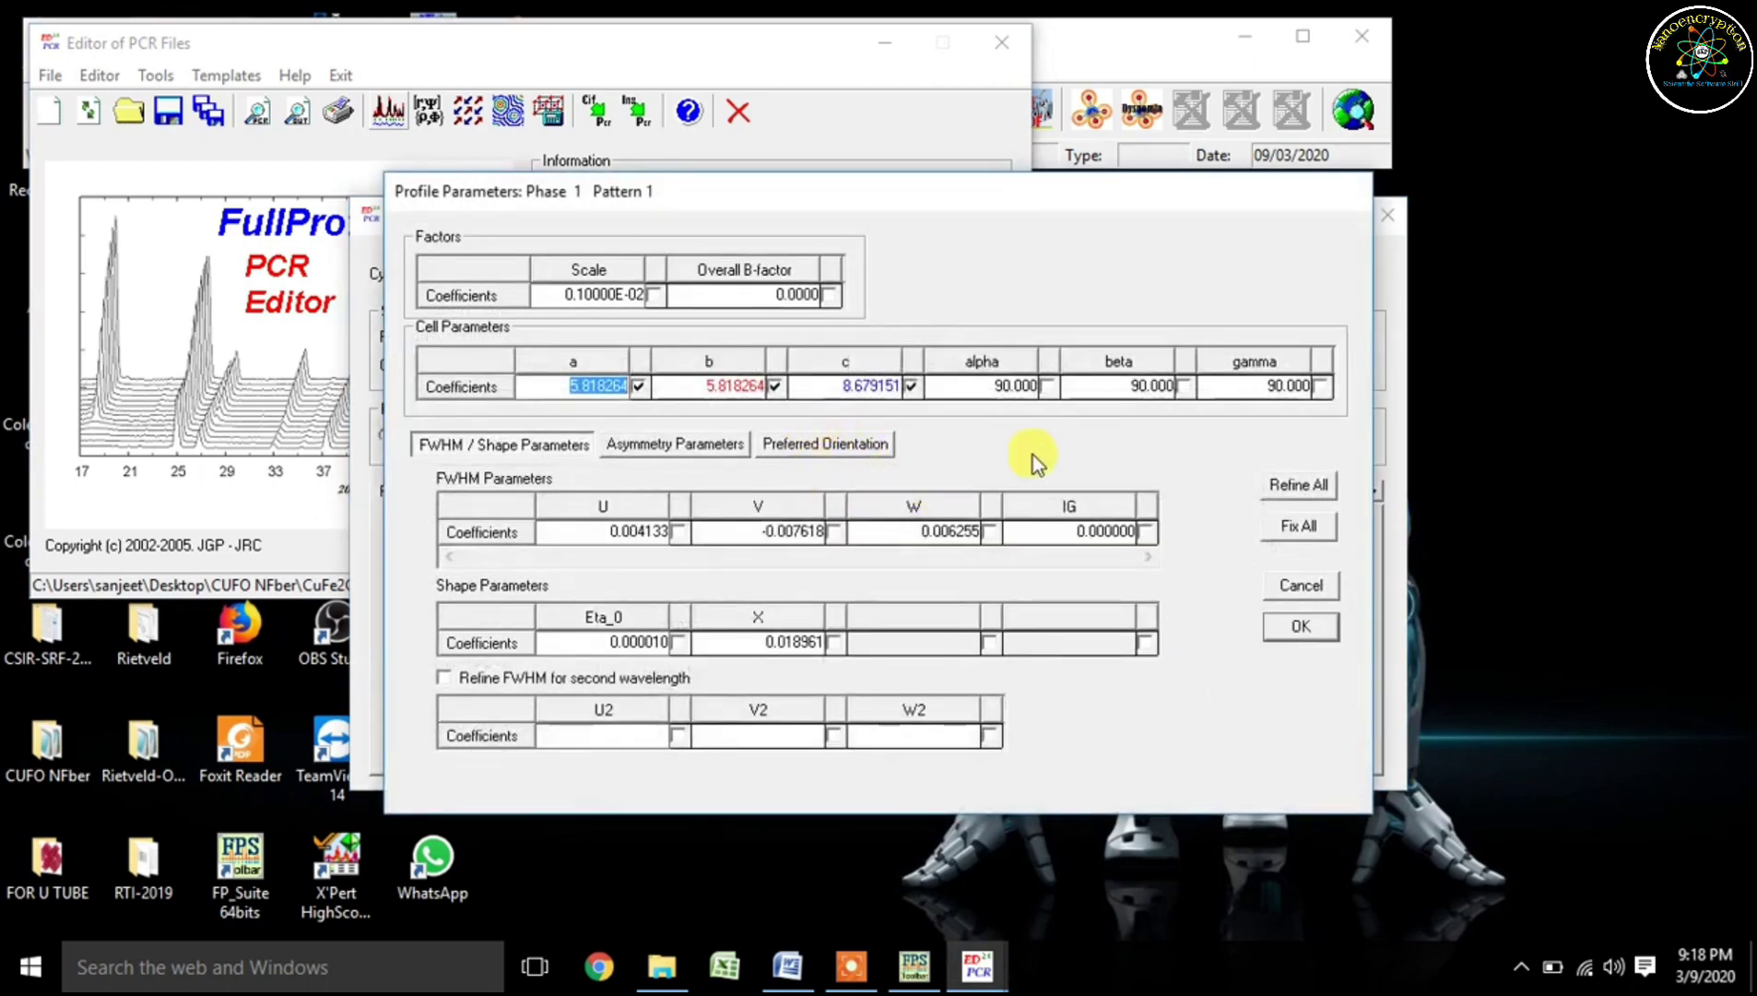
pyautogui.click(1048, 386)
pyautogui.click(1184, 387)
pyautogui.click(1322, 386)
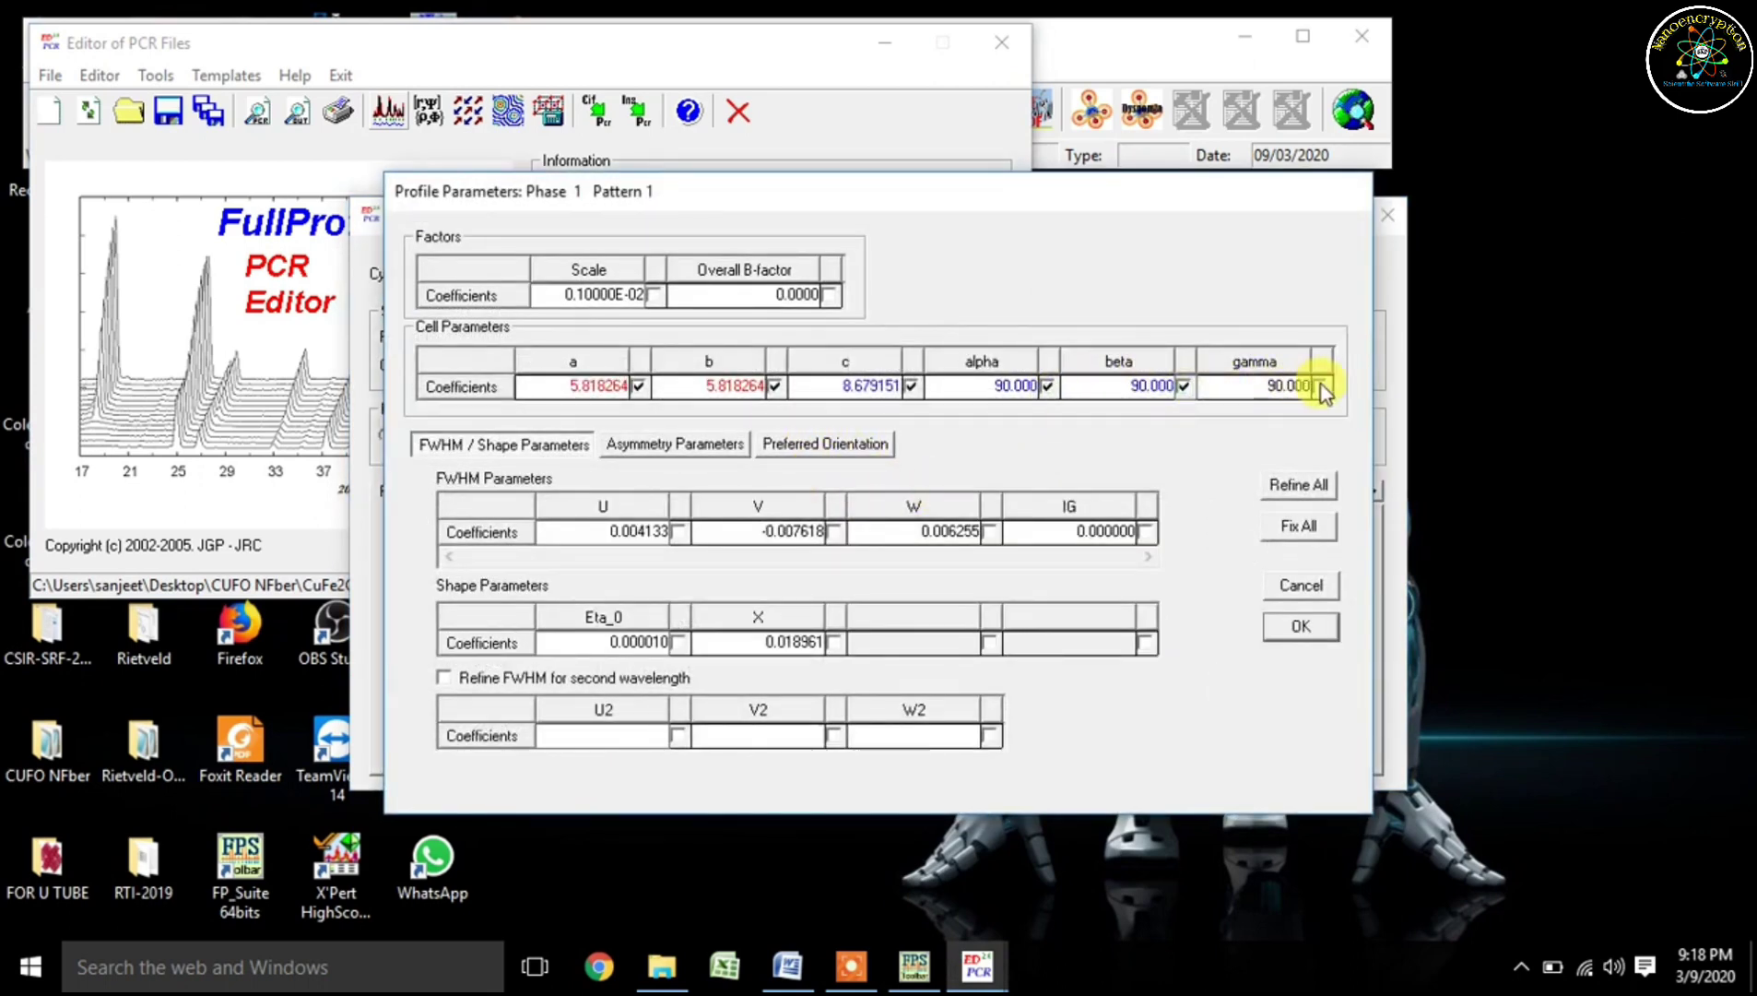
pyautogui.click(1296, 627)
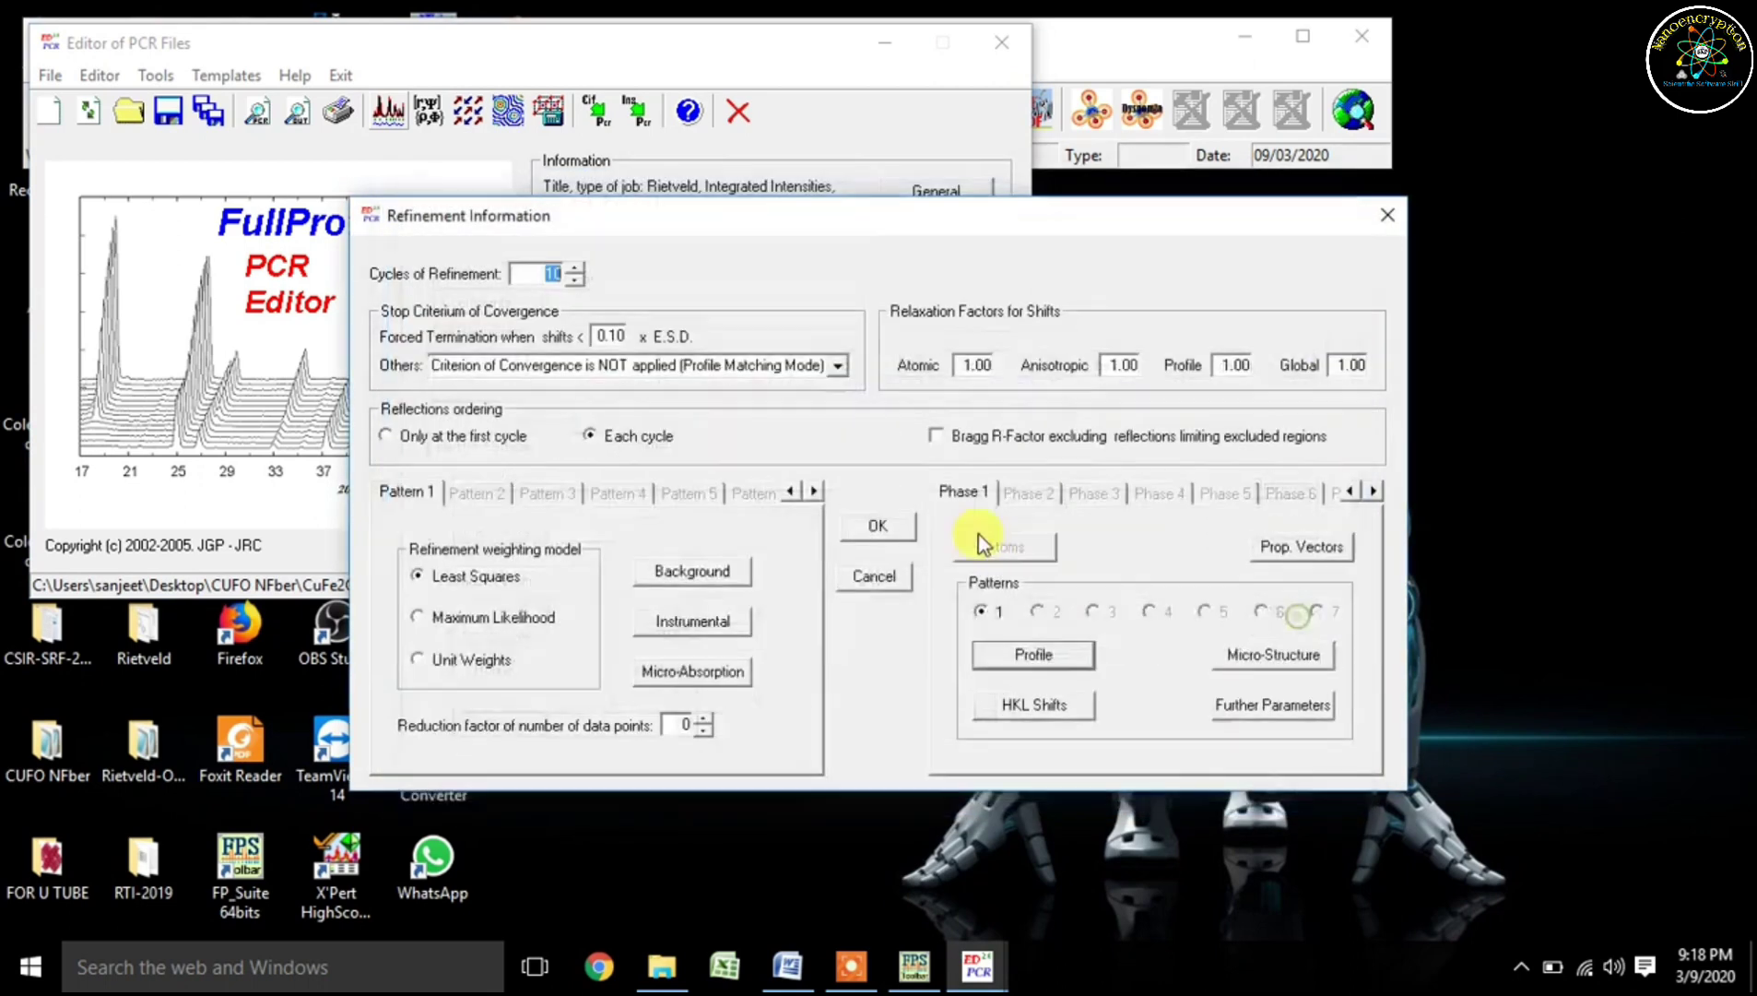
pyautogui.click(880, 519)
# - Run the refinement with the cell angles enabled, exit the FullProf run window and reload the PCR file
pyautogui.click(373, 122)
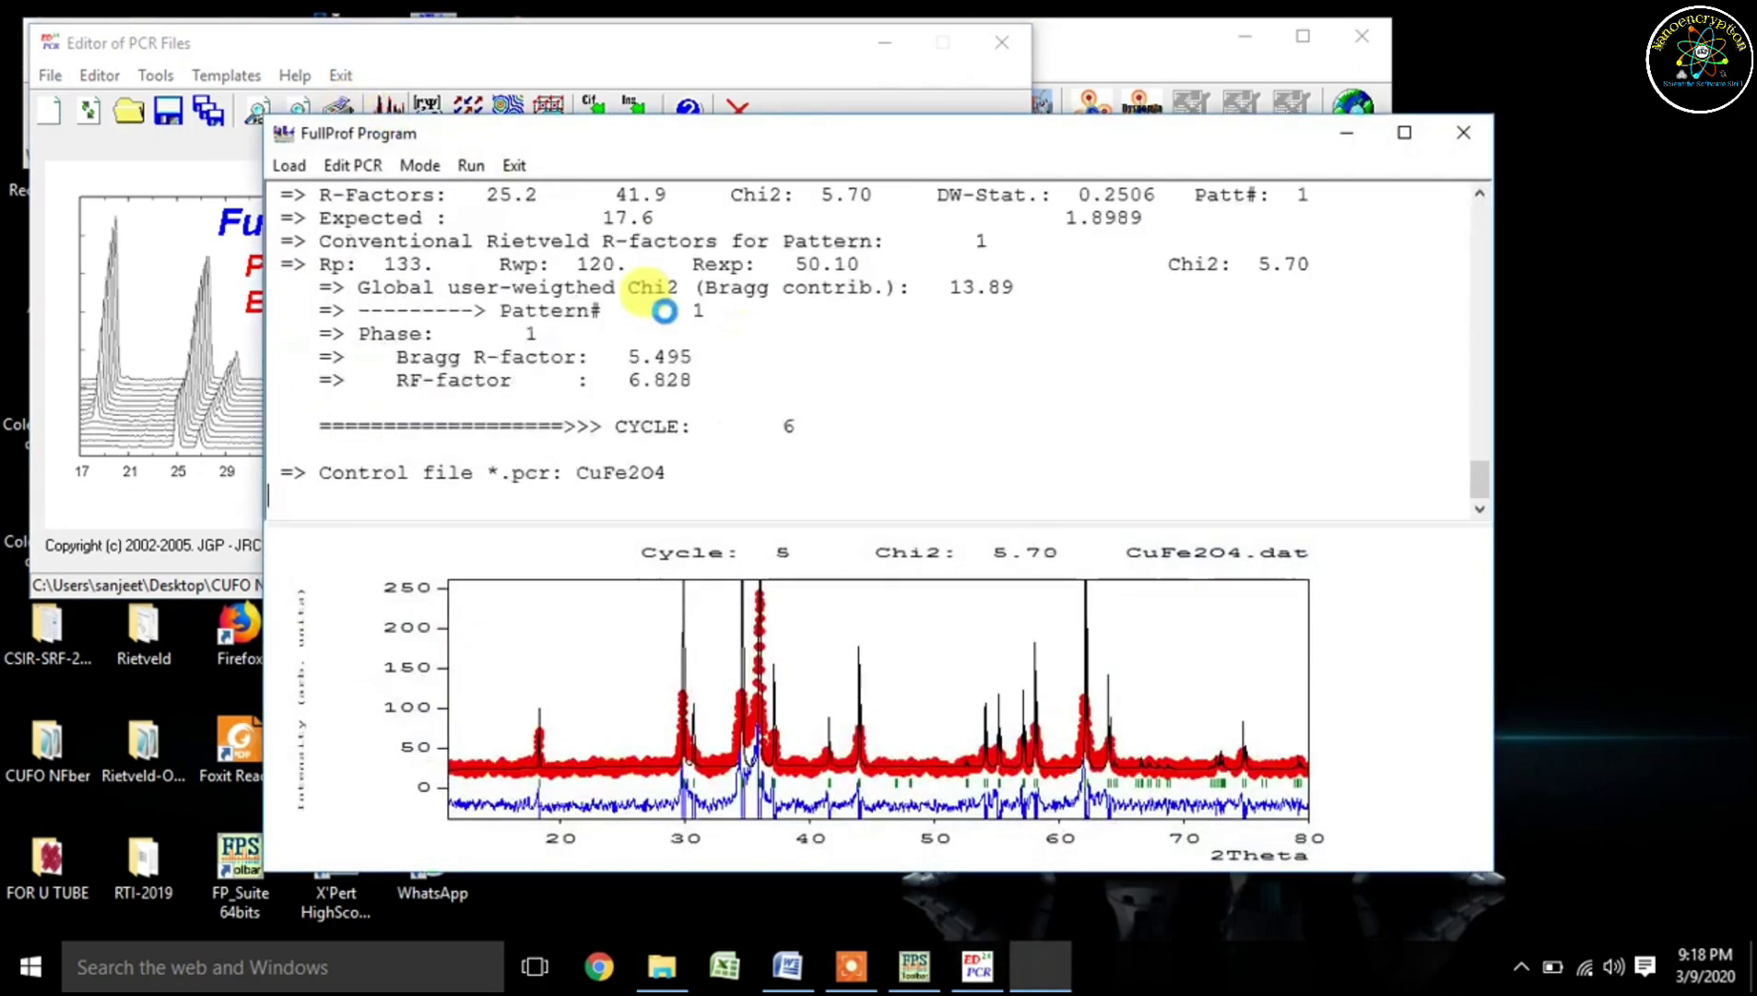
pyautogui.click(514, 166)
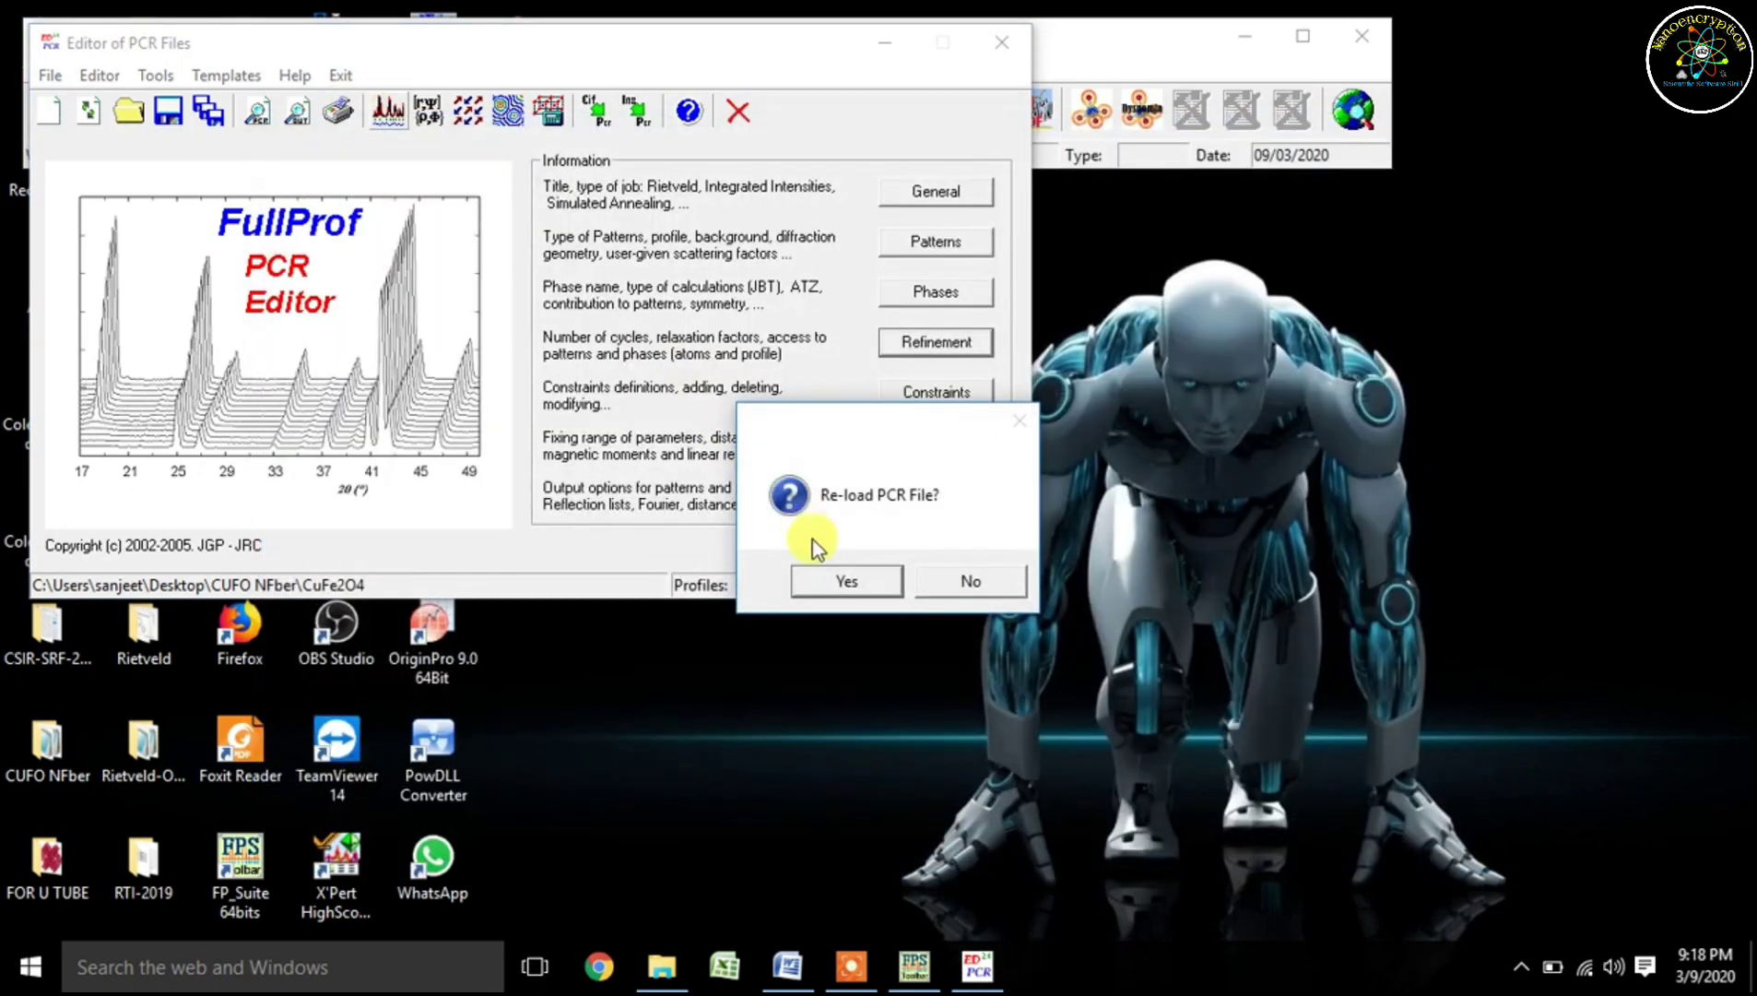
pyautogui.click(833, 580)
# - Enable refinement of the preferred orientation coefficient G1 for Phase 1 and accept the refinement settings
pyautogui.click(949, 348)
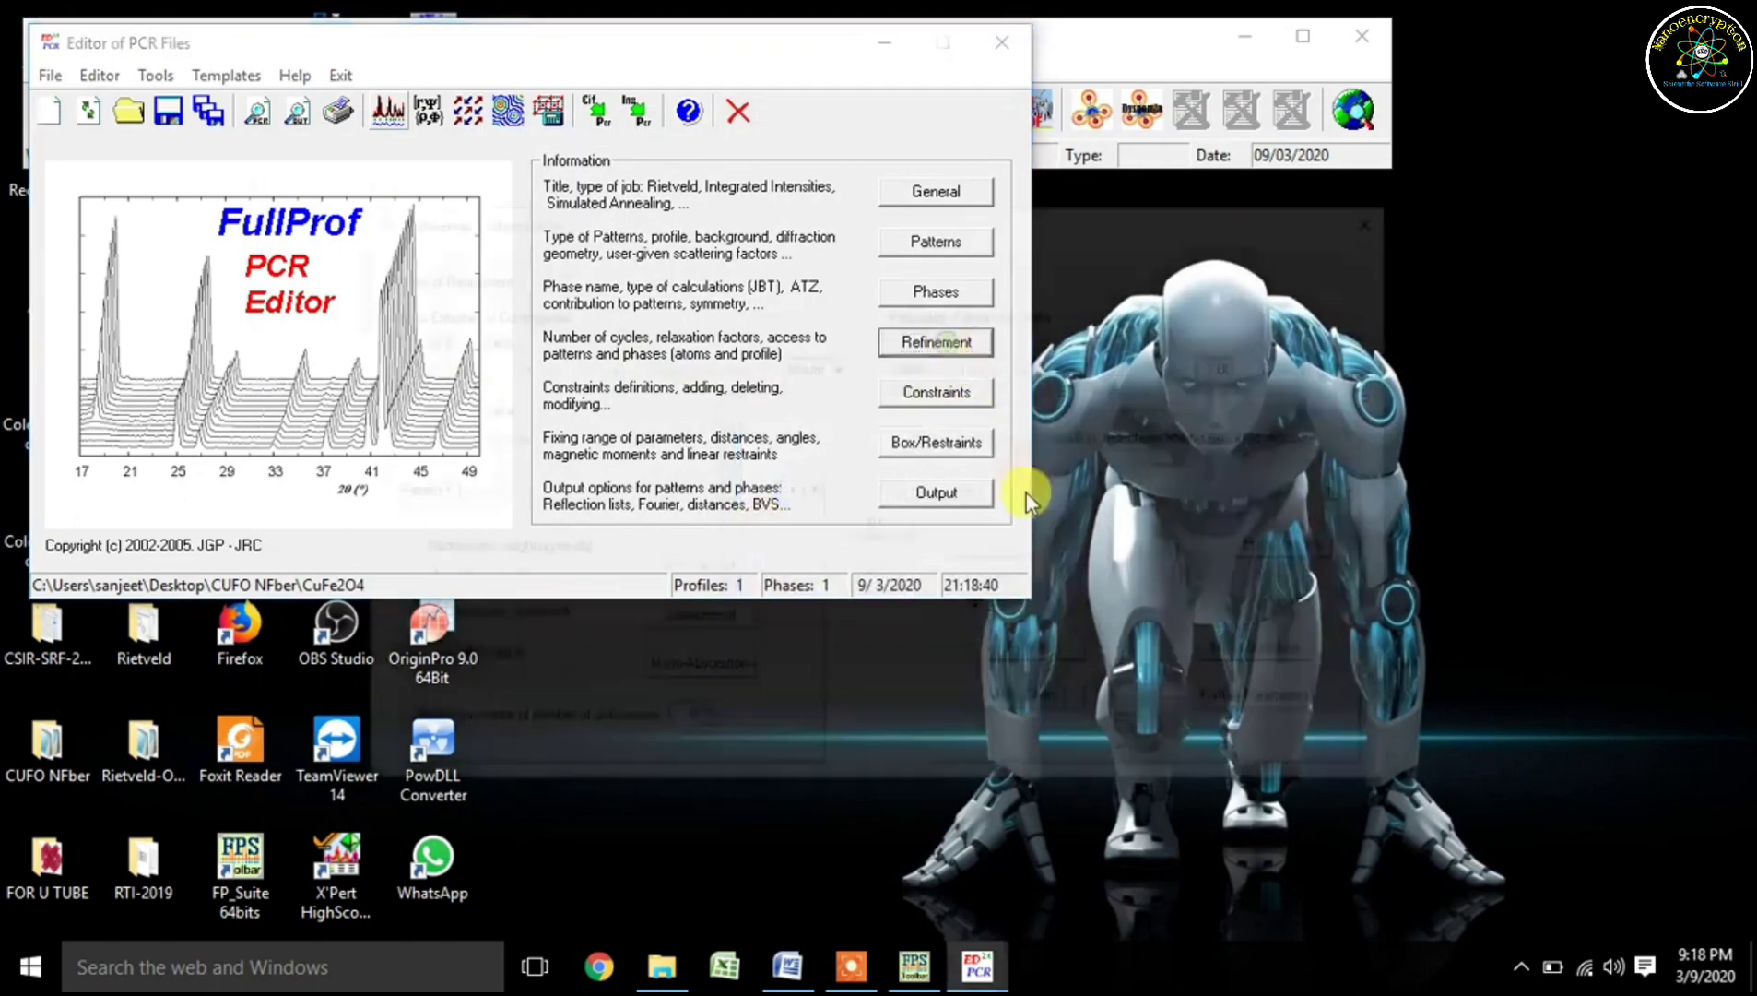
pyautogui.click(1032, 653)
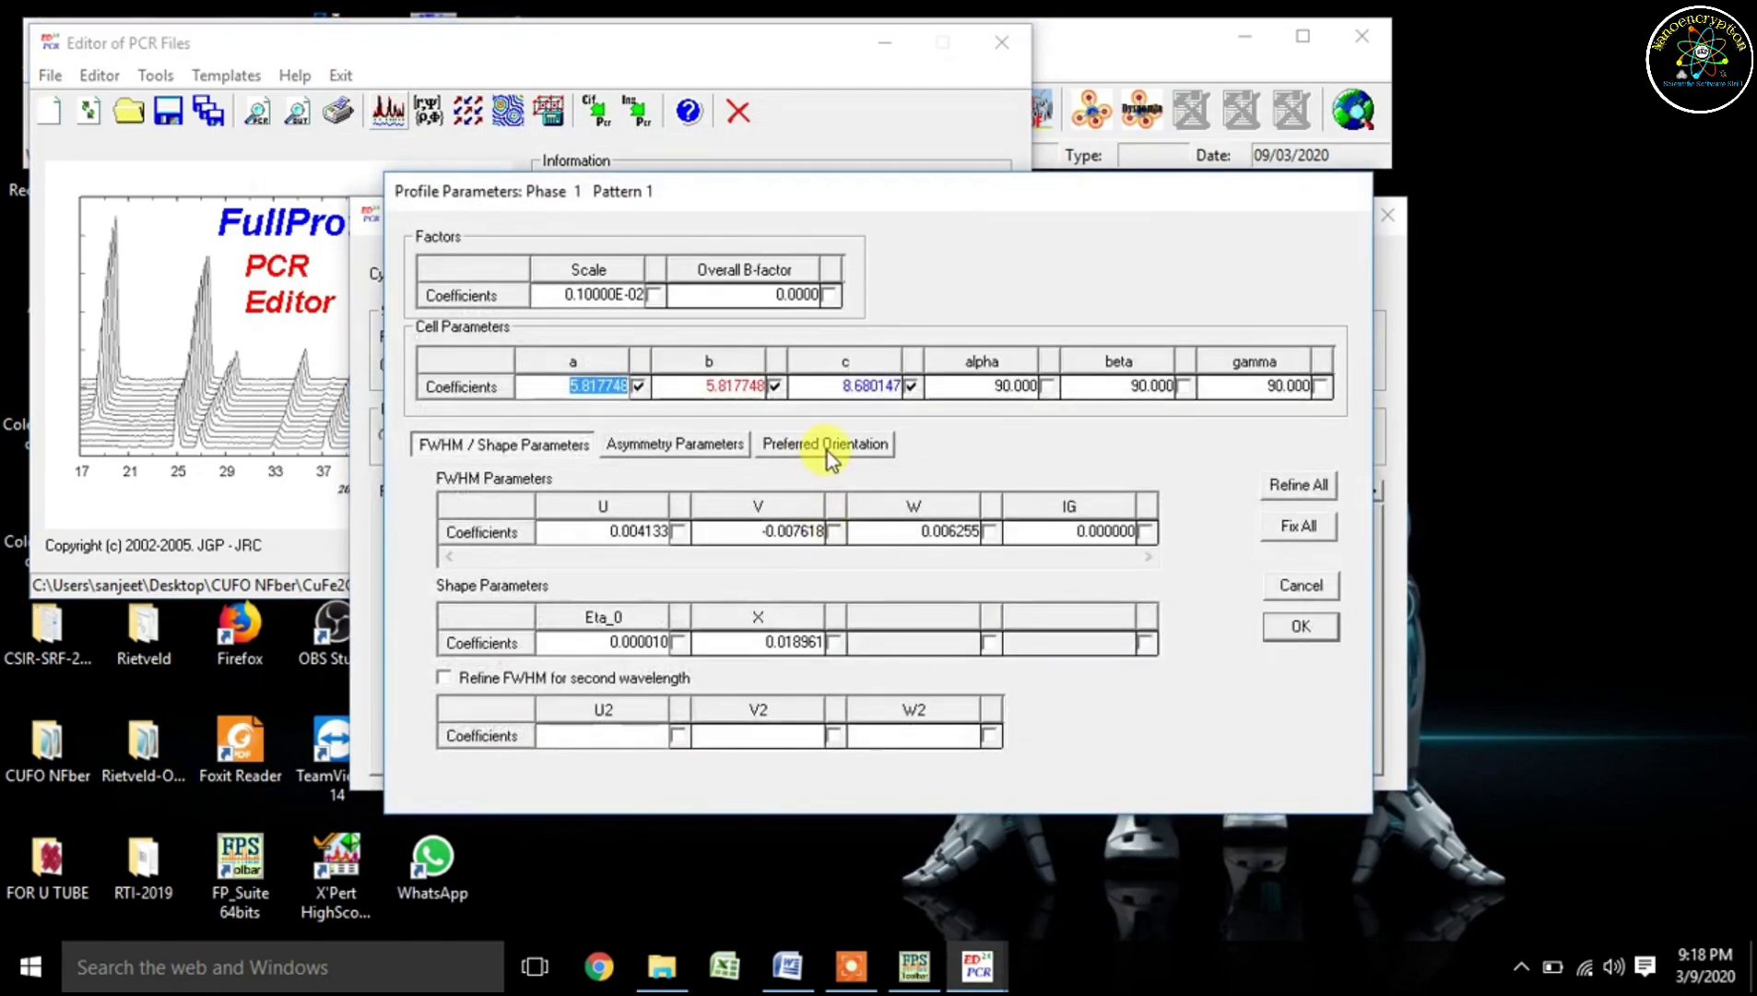
pyautogui.click(824, 446)
pyautogui.click(684, 537)
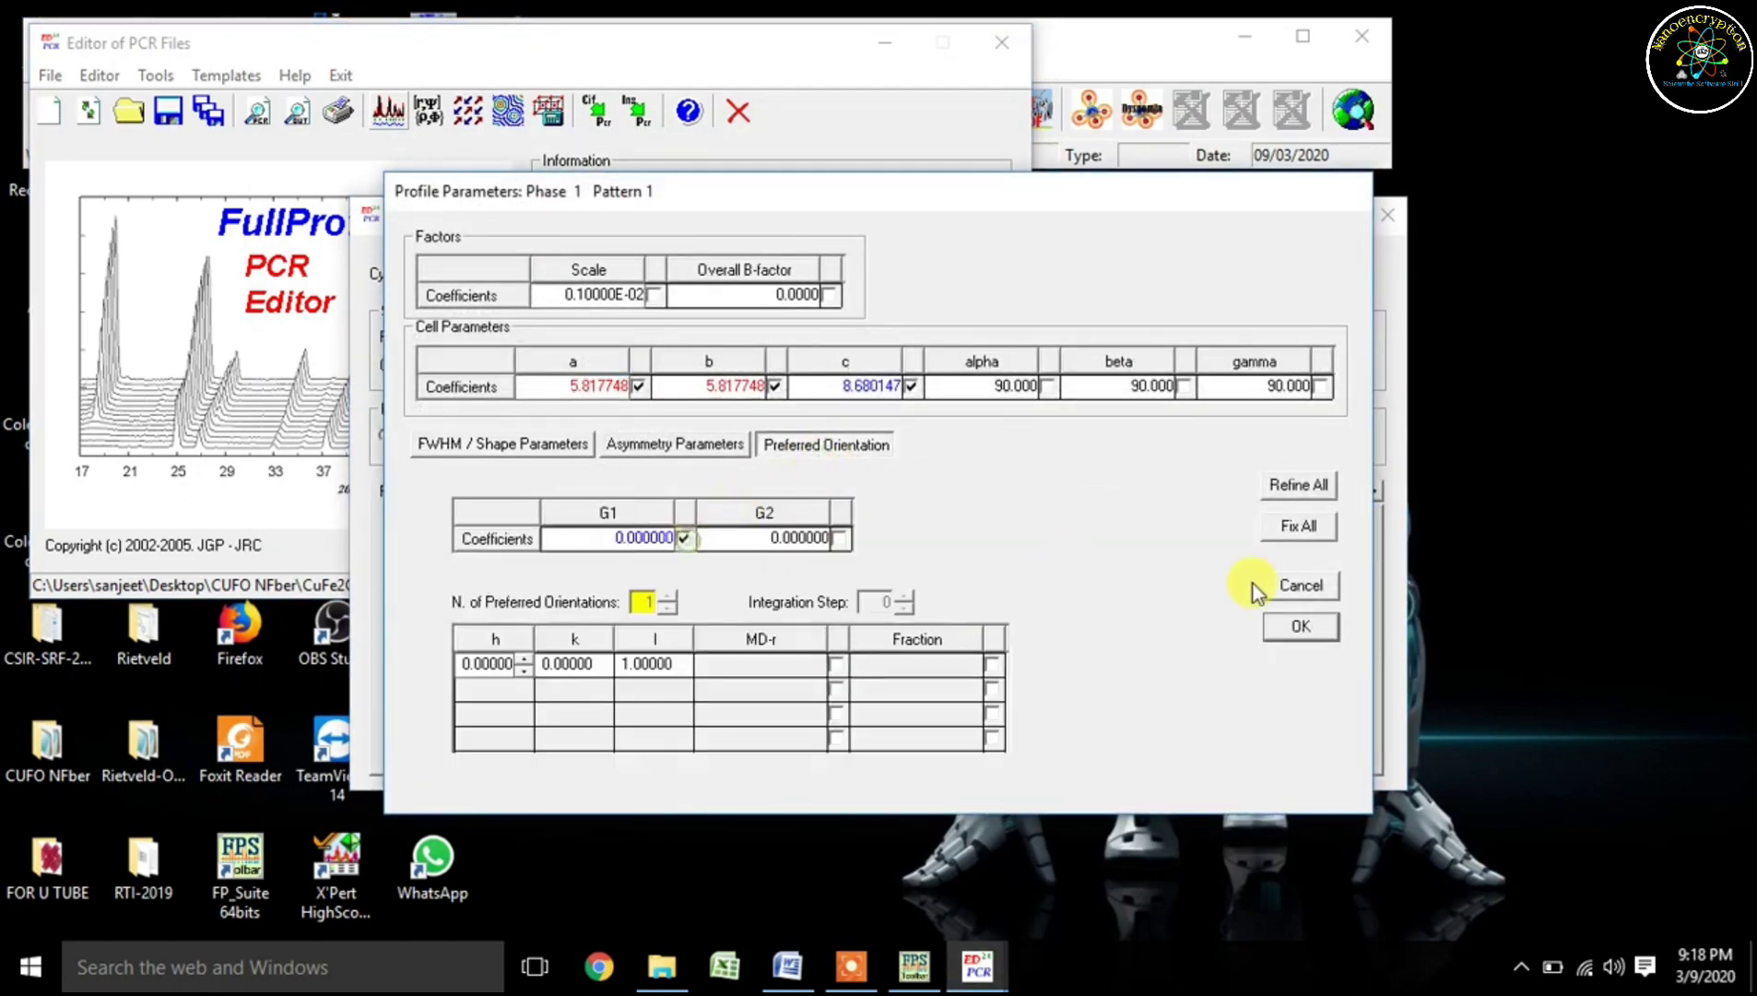
pyautogui.click(1316, 627)
pyautogui.click(888, 524)
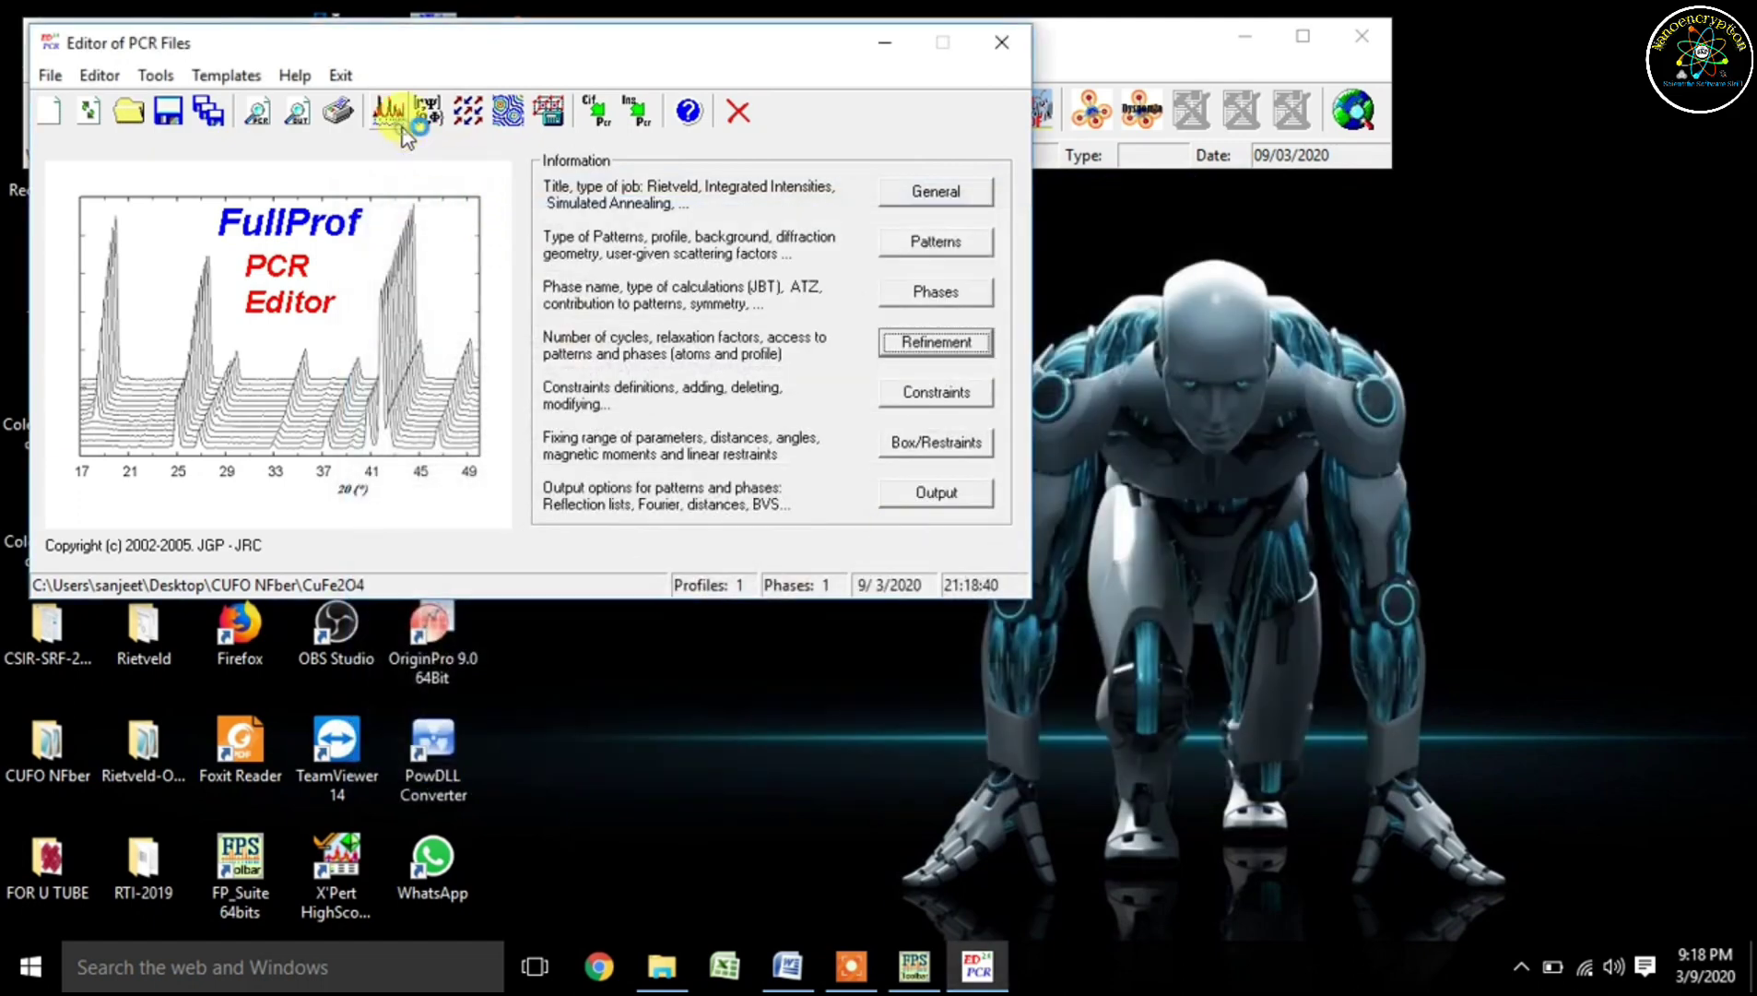
# - Run the refinement with G1 enabled, exit the FullProf run window and reload the PCR file
pyautogui.click(402, 127)
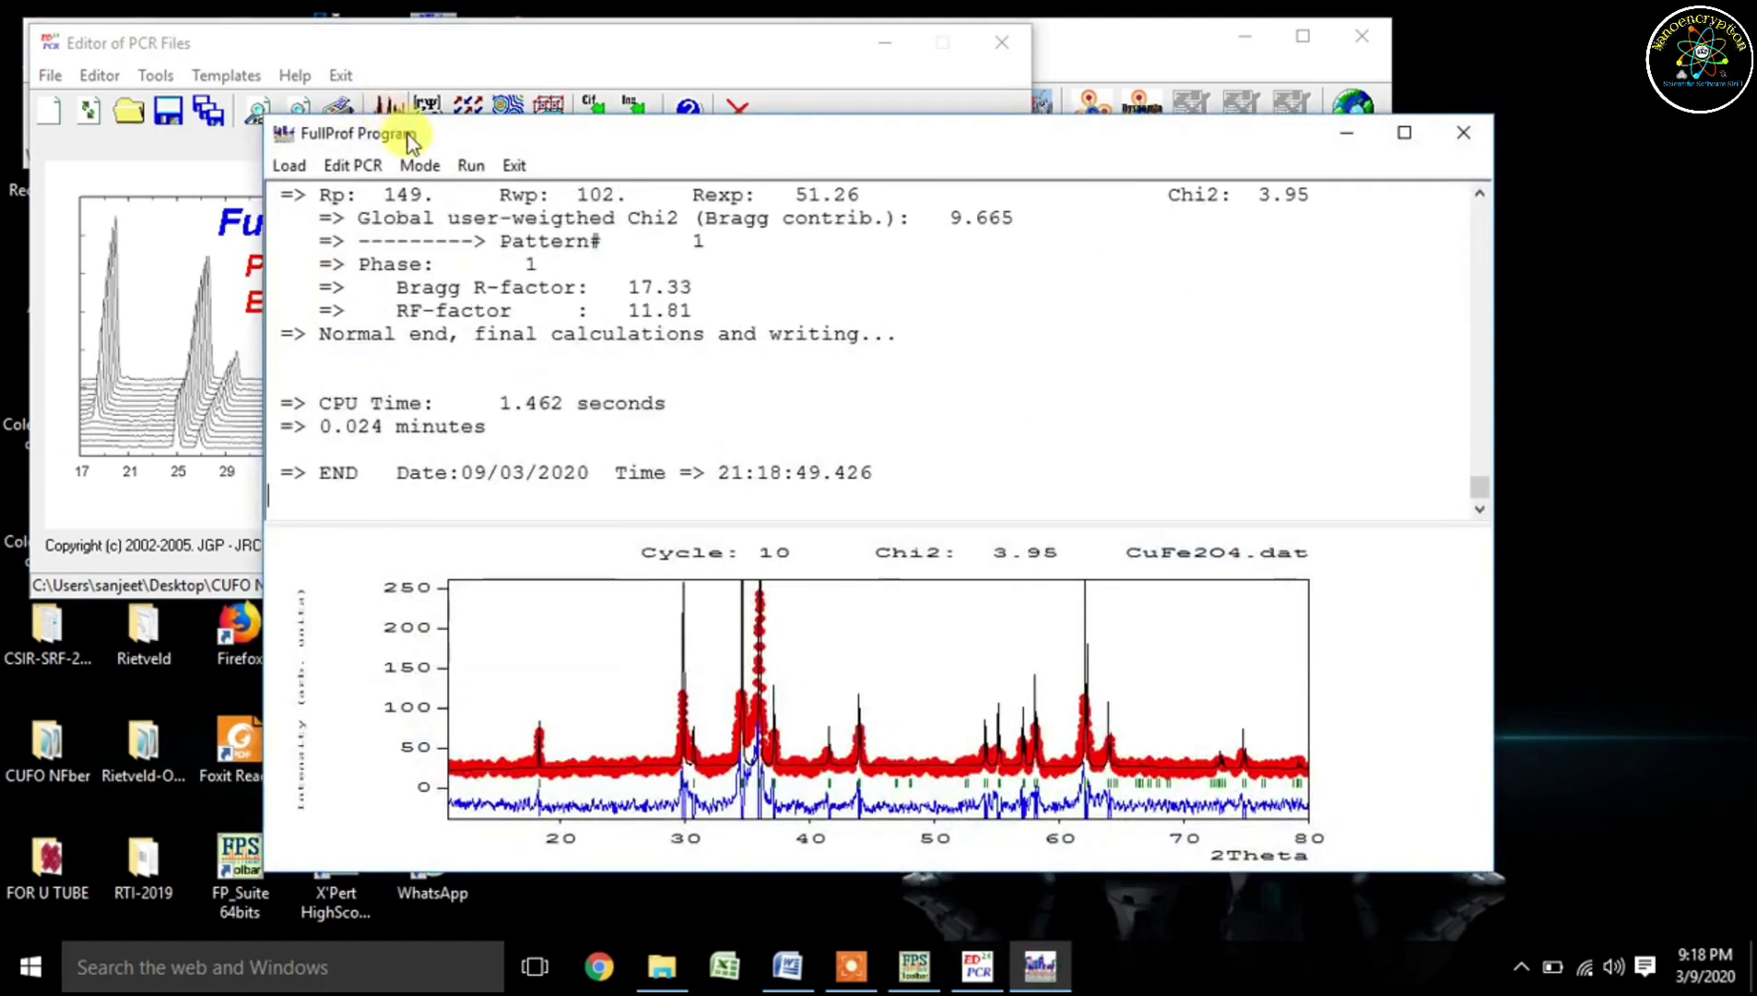
pyautogui.click(517, 167)
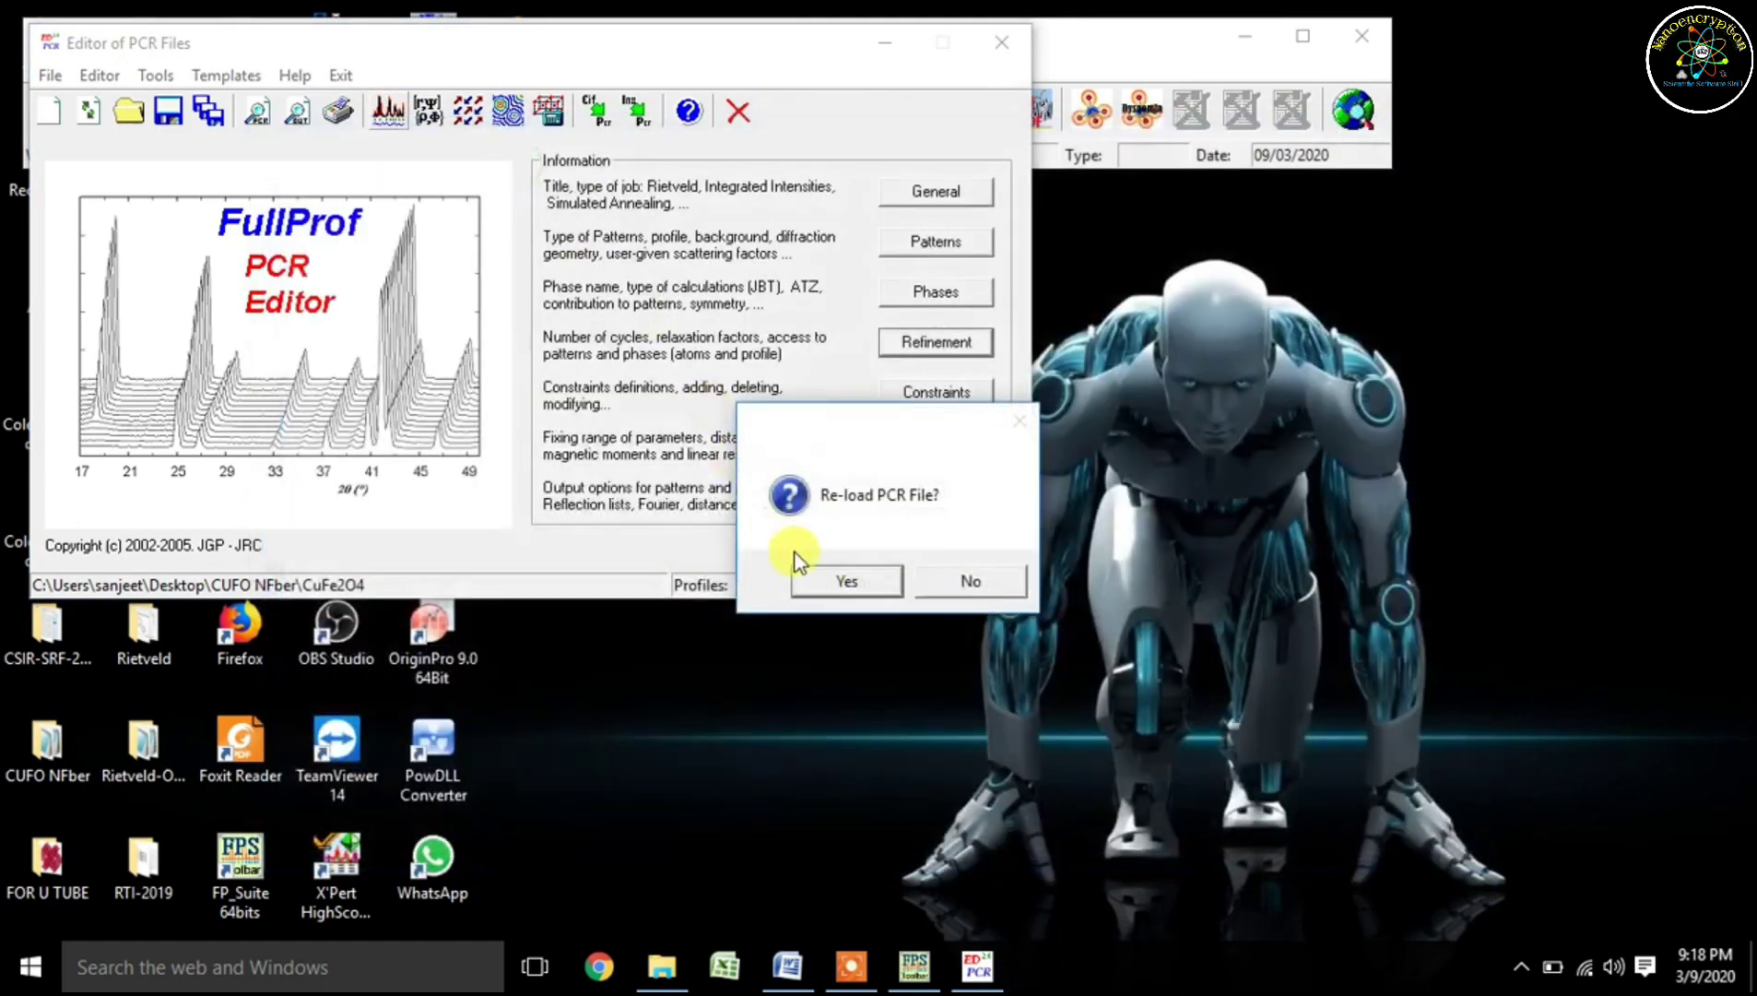
pyautogui.click(833, 579)
# - Check the preferred orientation coefficients in the Phase 1 profile parameters and accept the refinement settings
pyautogui.click(936, 343)
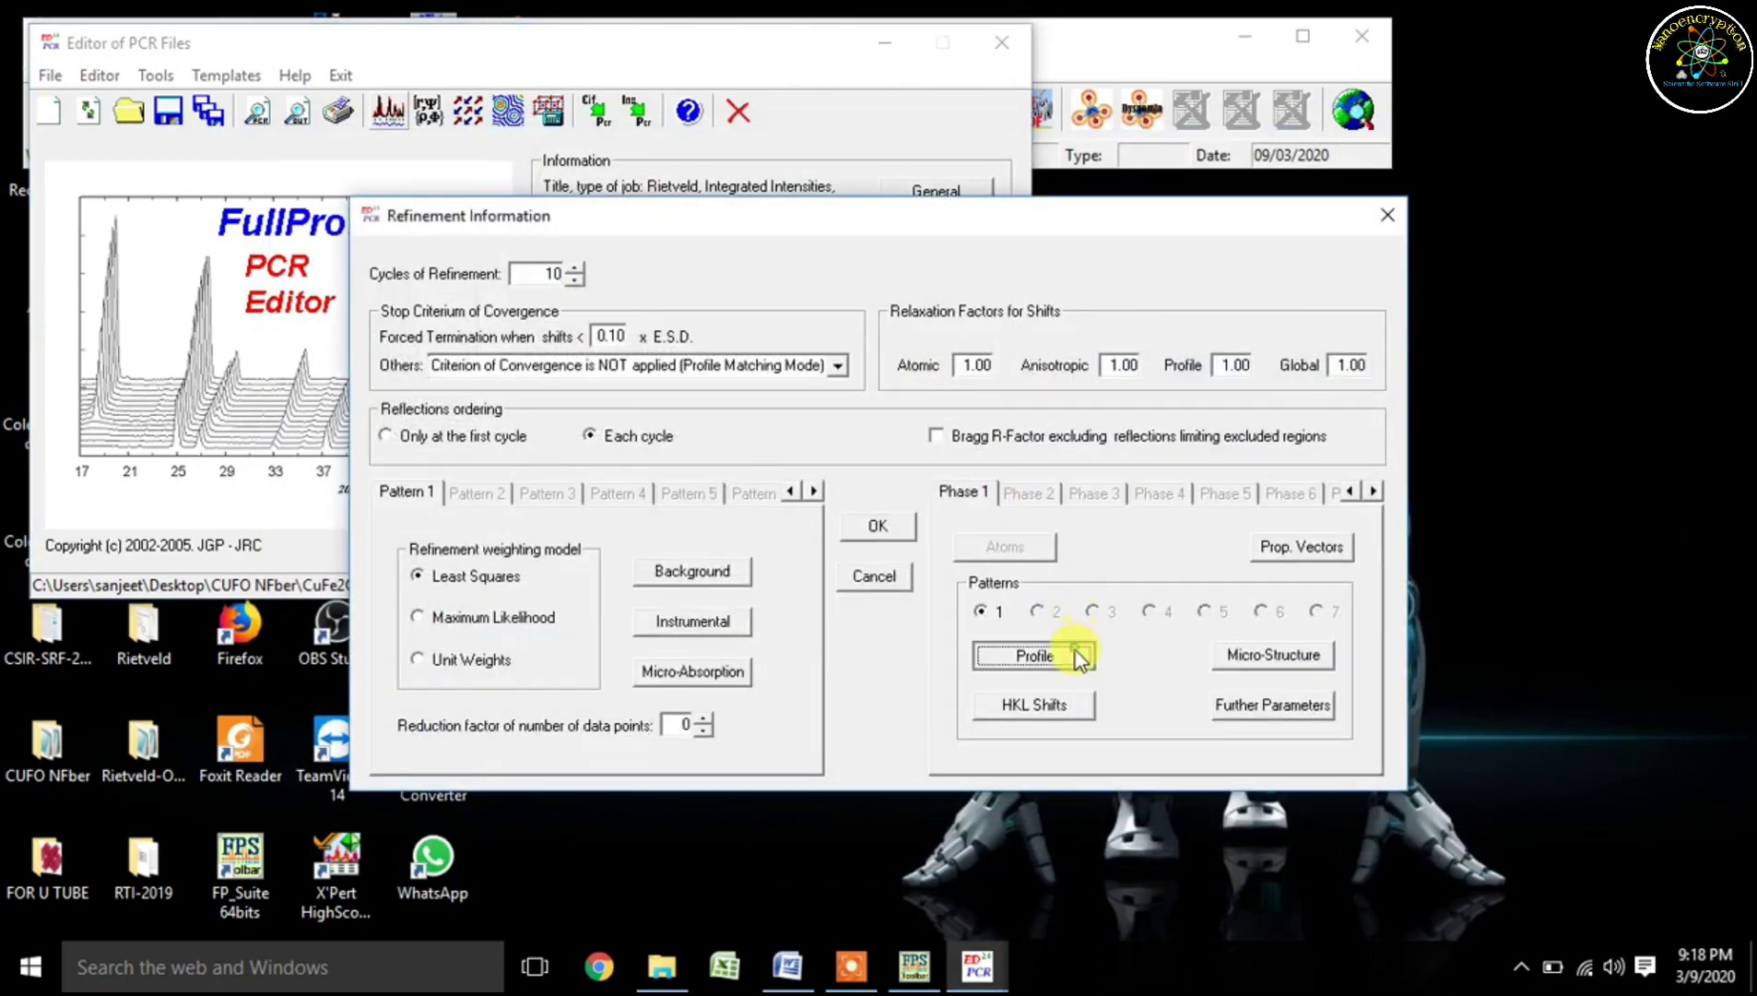
pyautogui.click(1068, 652)
pyautogui.click(881, 447)
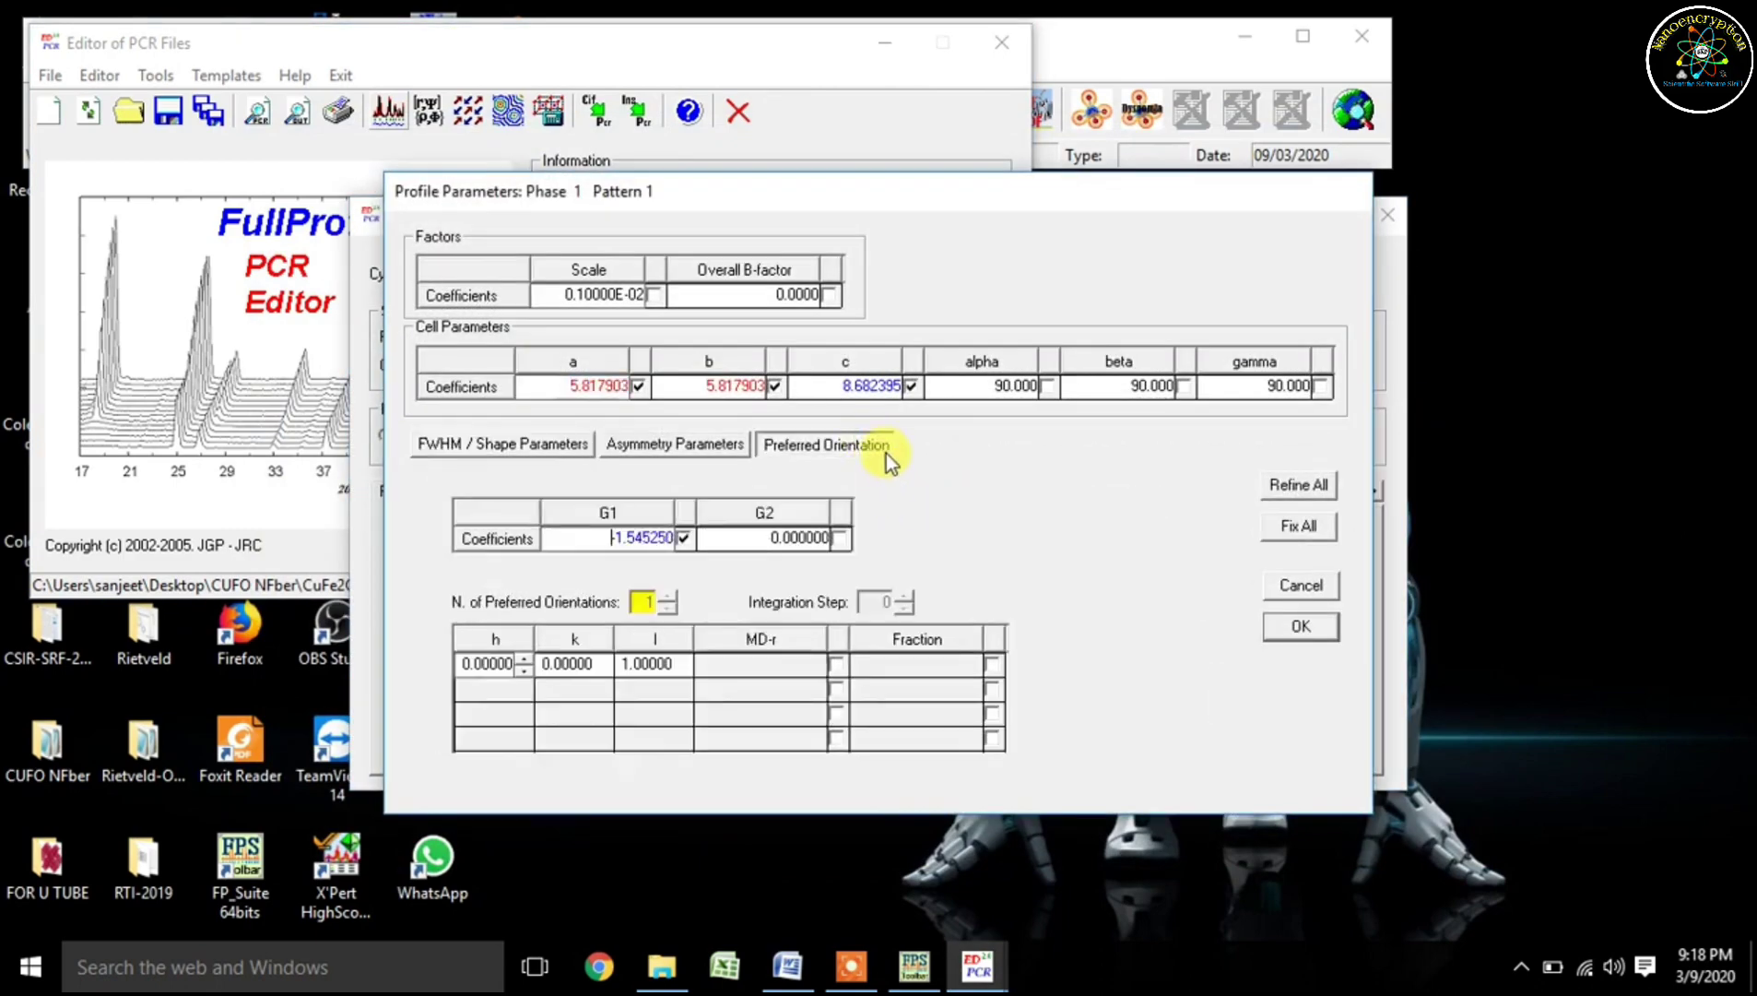
pyautogui.click(1276, 629)
pyautogui.click(879, 524)
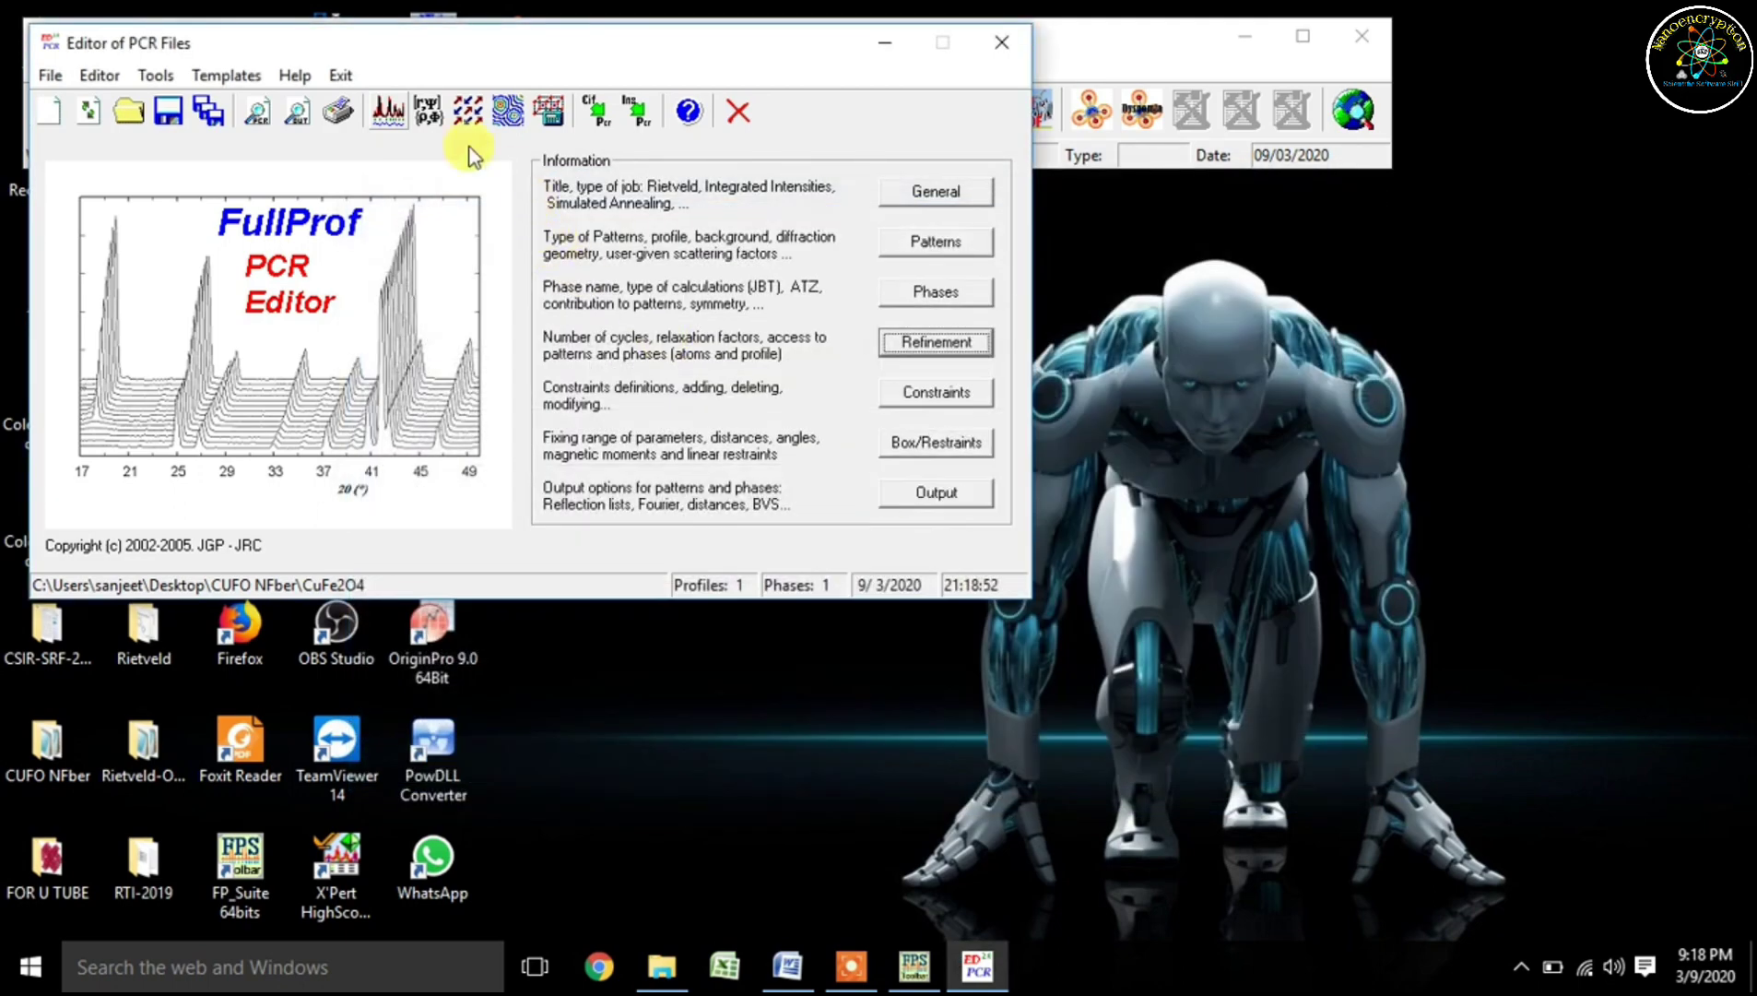
# - Run the refinement again after checking the preferred orientation, exit the FullProf run window and reload the PCR file
pyautogui.click(383, 112)
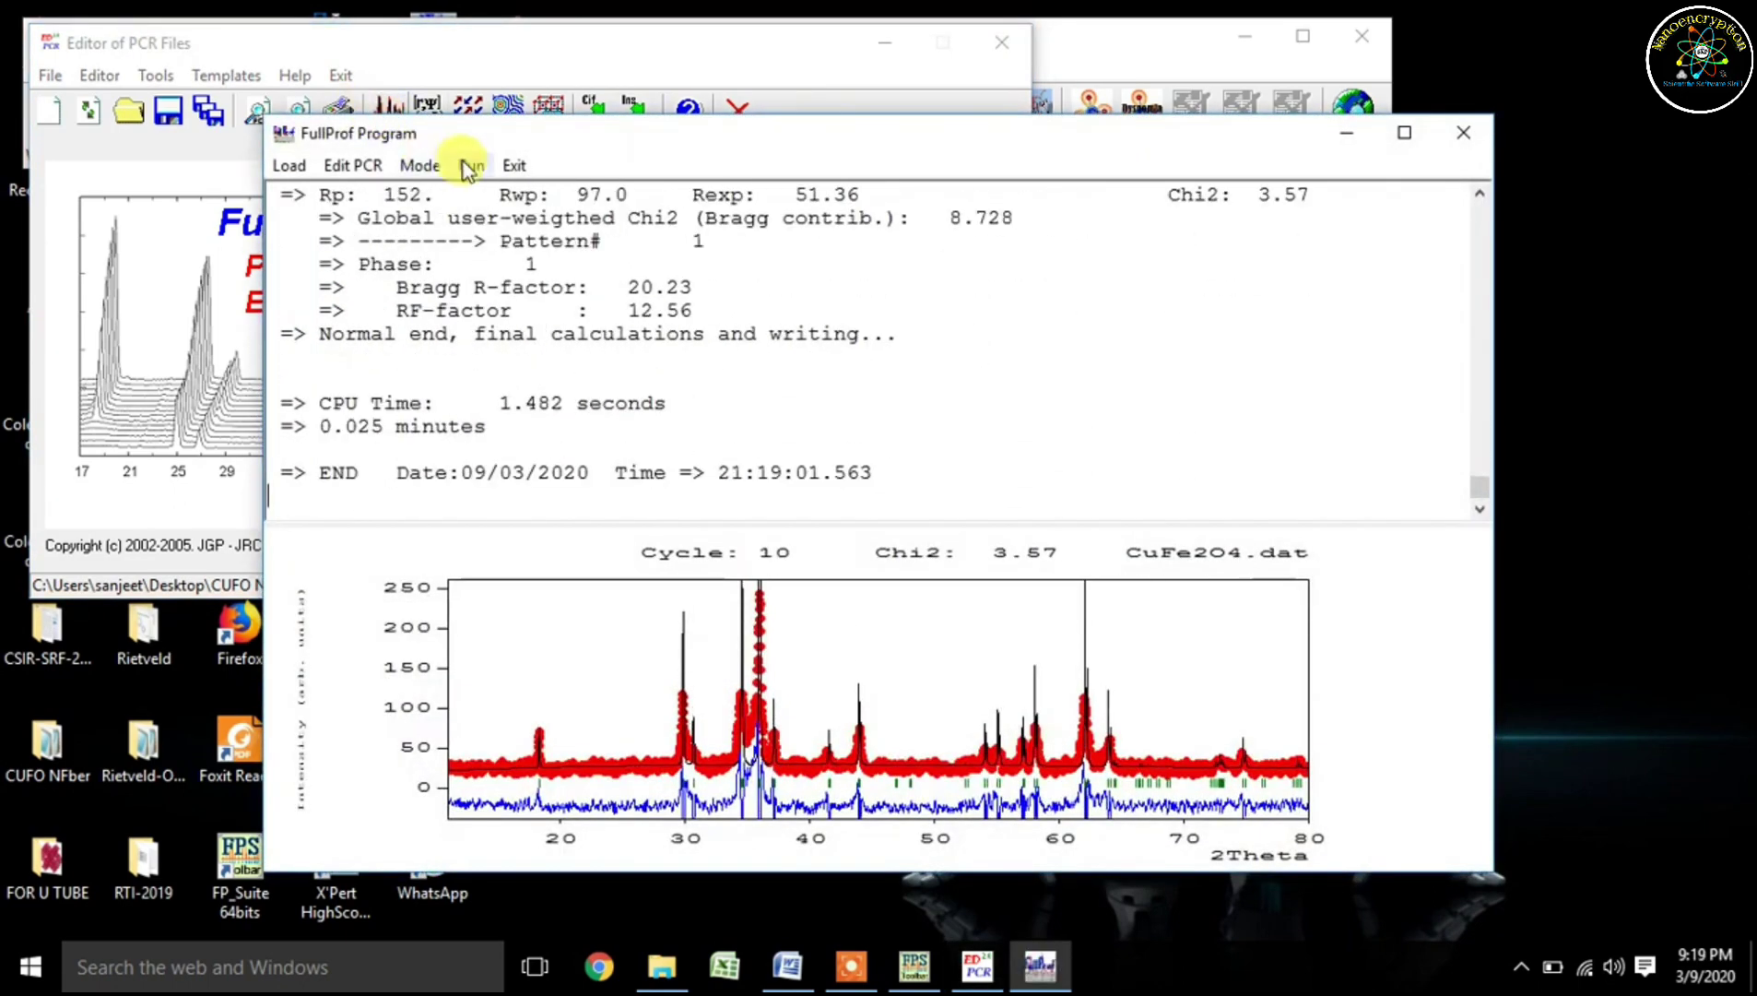
pyautogui.click(512, 165)
pyautogui.click(846, 583)
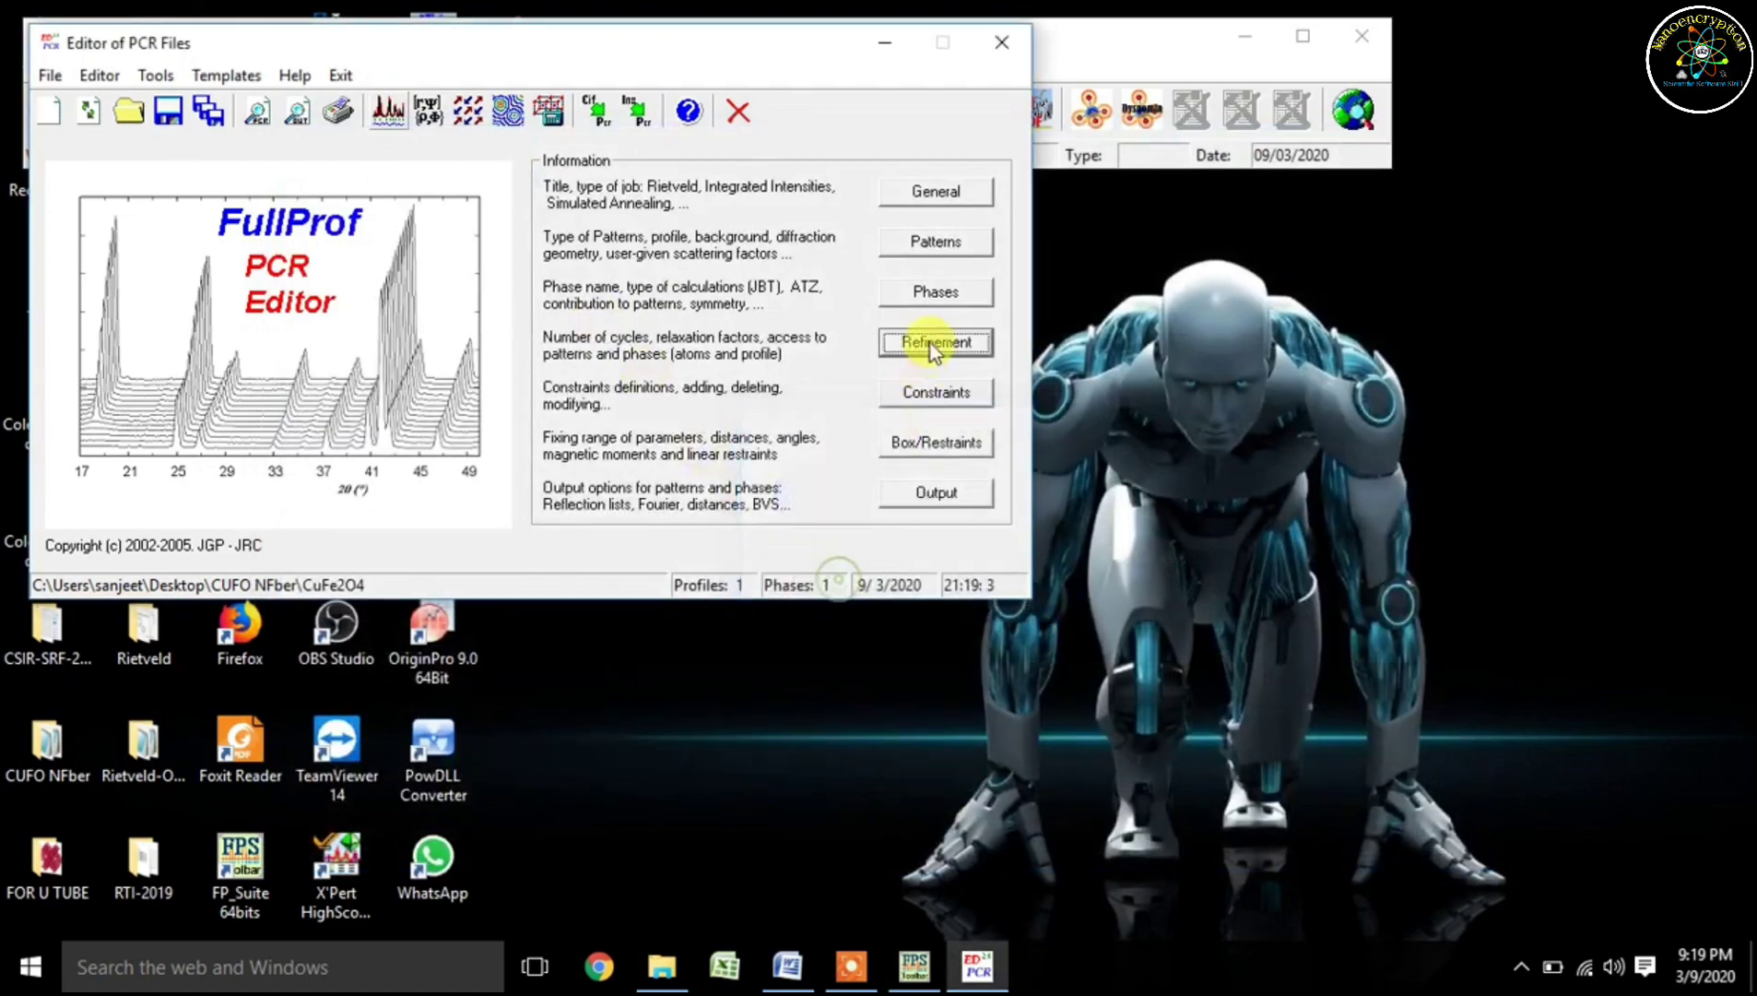
# - Enable refinement of the shape parameter Eta_0 for Phase 1 and accept the refinement settings
pyautogui.click(933, 342)
pyautogui.click(1063, 655)
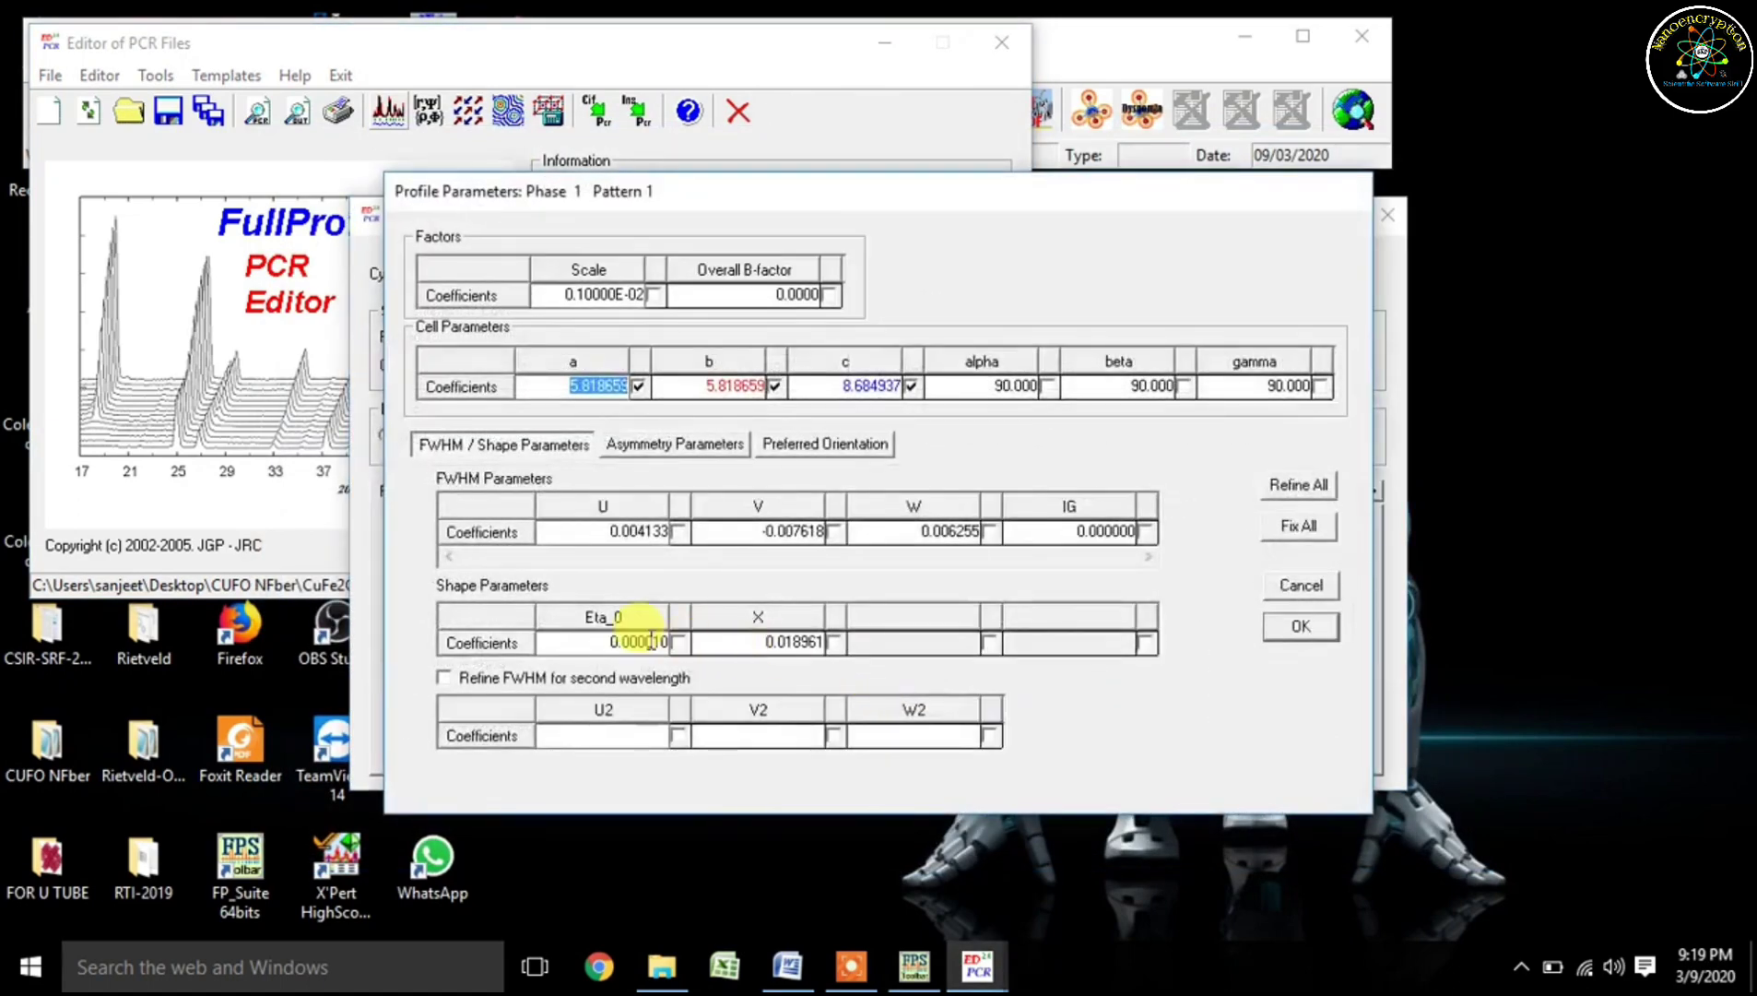
pyautogui.click(682, 641)
pyautogui.click(1322, 630)
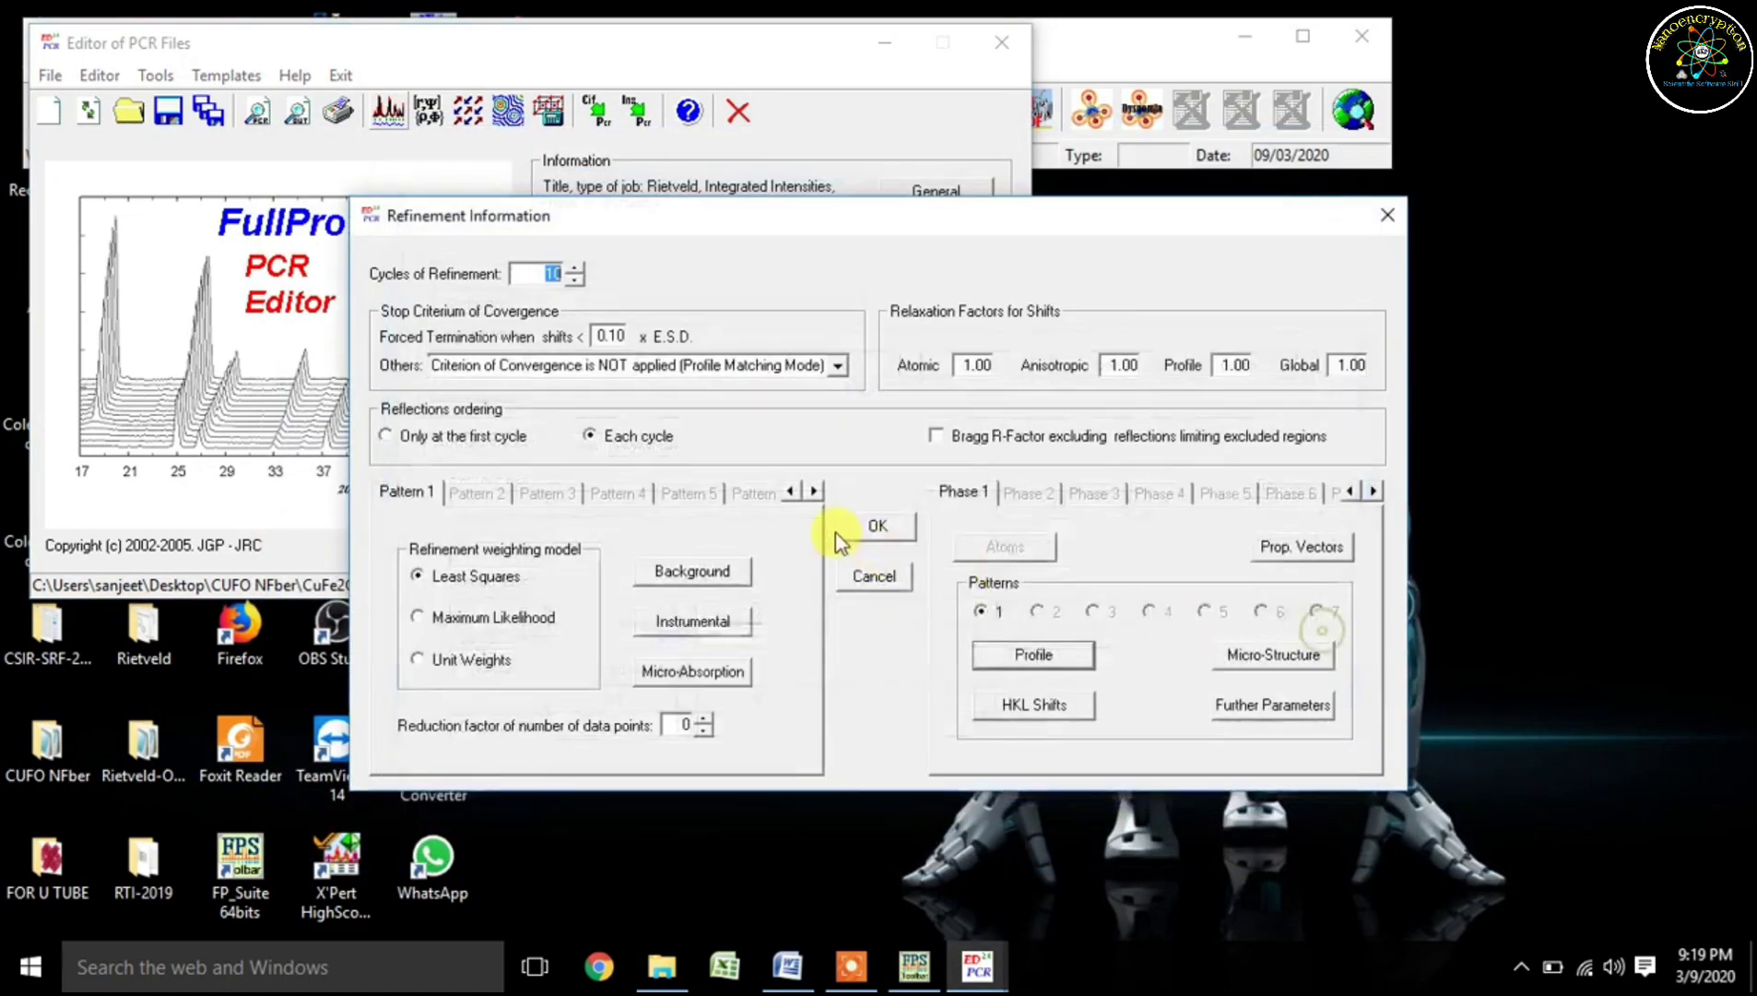
pyautogui.click(839, 533)
# - Run the refinement with Eta_0 enabled, exit the FullProf run window and reload the PCR file
pyautogui.click(402, 111)
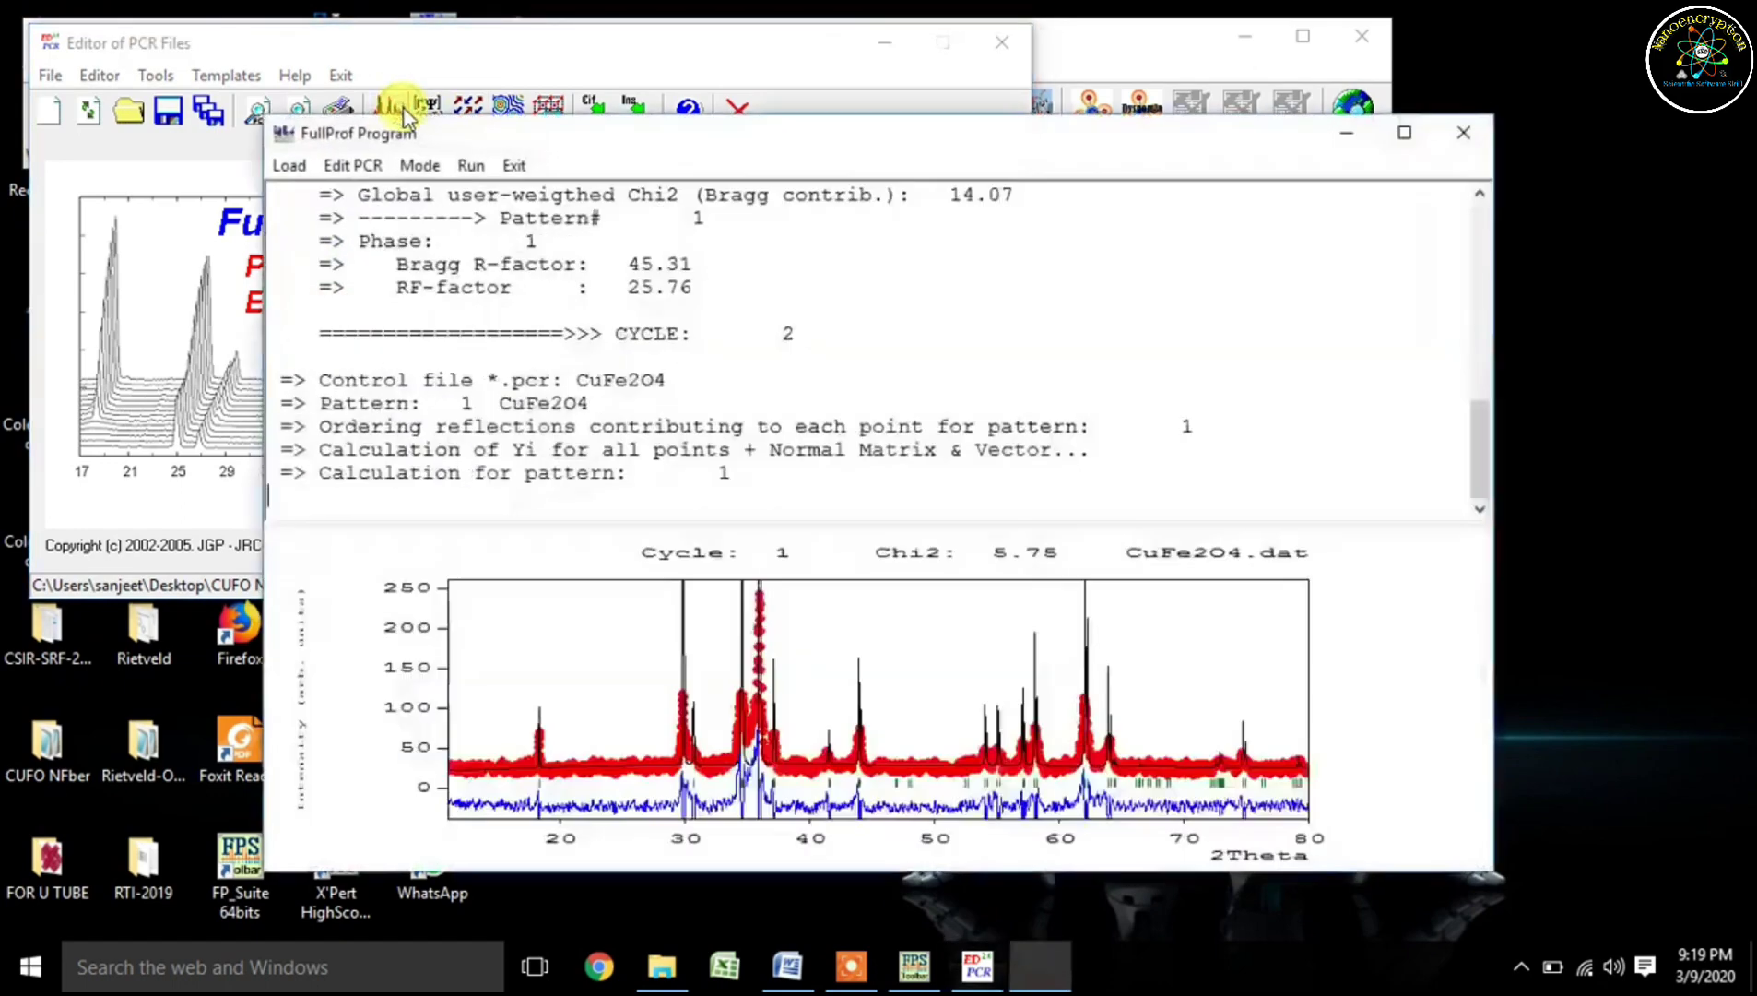
pyautogui.click(523, 171)
pyautogui.click(853, 575)
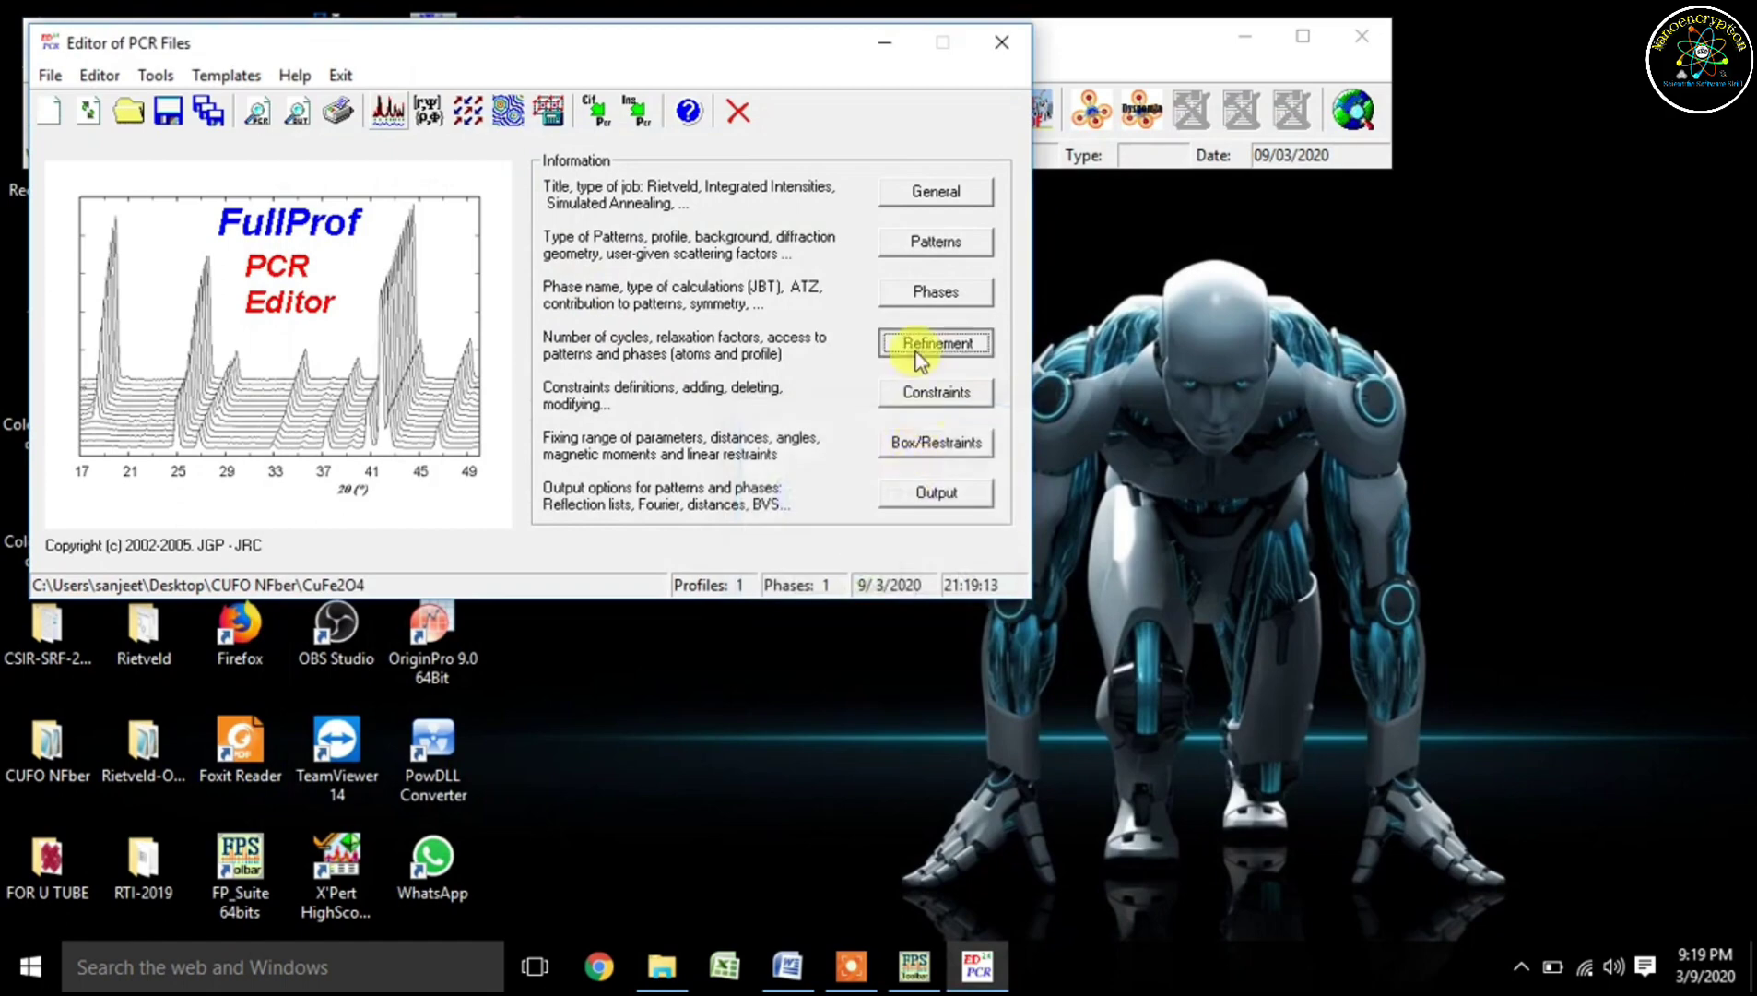
# - Enable refinement of the shape parameter X for Phase 1 and accept the refinement settings
pyautogui.click(937, 343)
pyautogui.click(1052, 670)
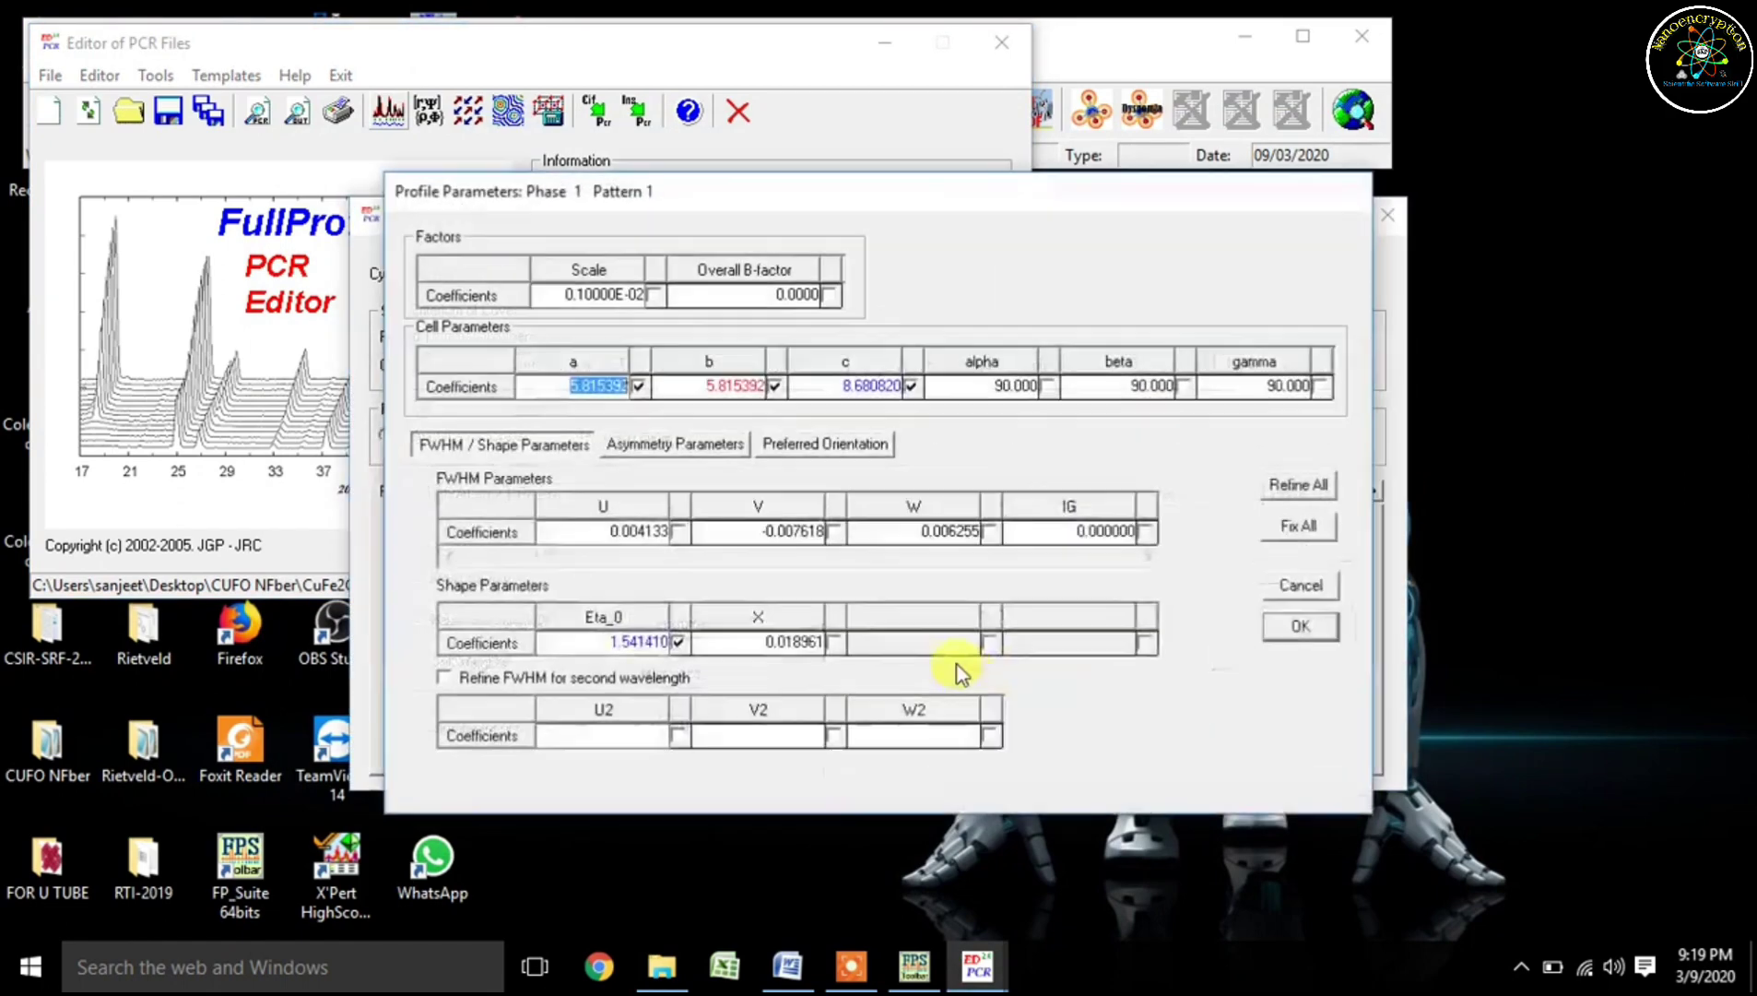
pyautogui.click(836, 642)
pyautogui.click(1299, 627)
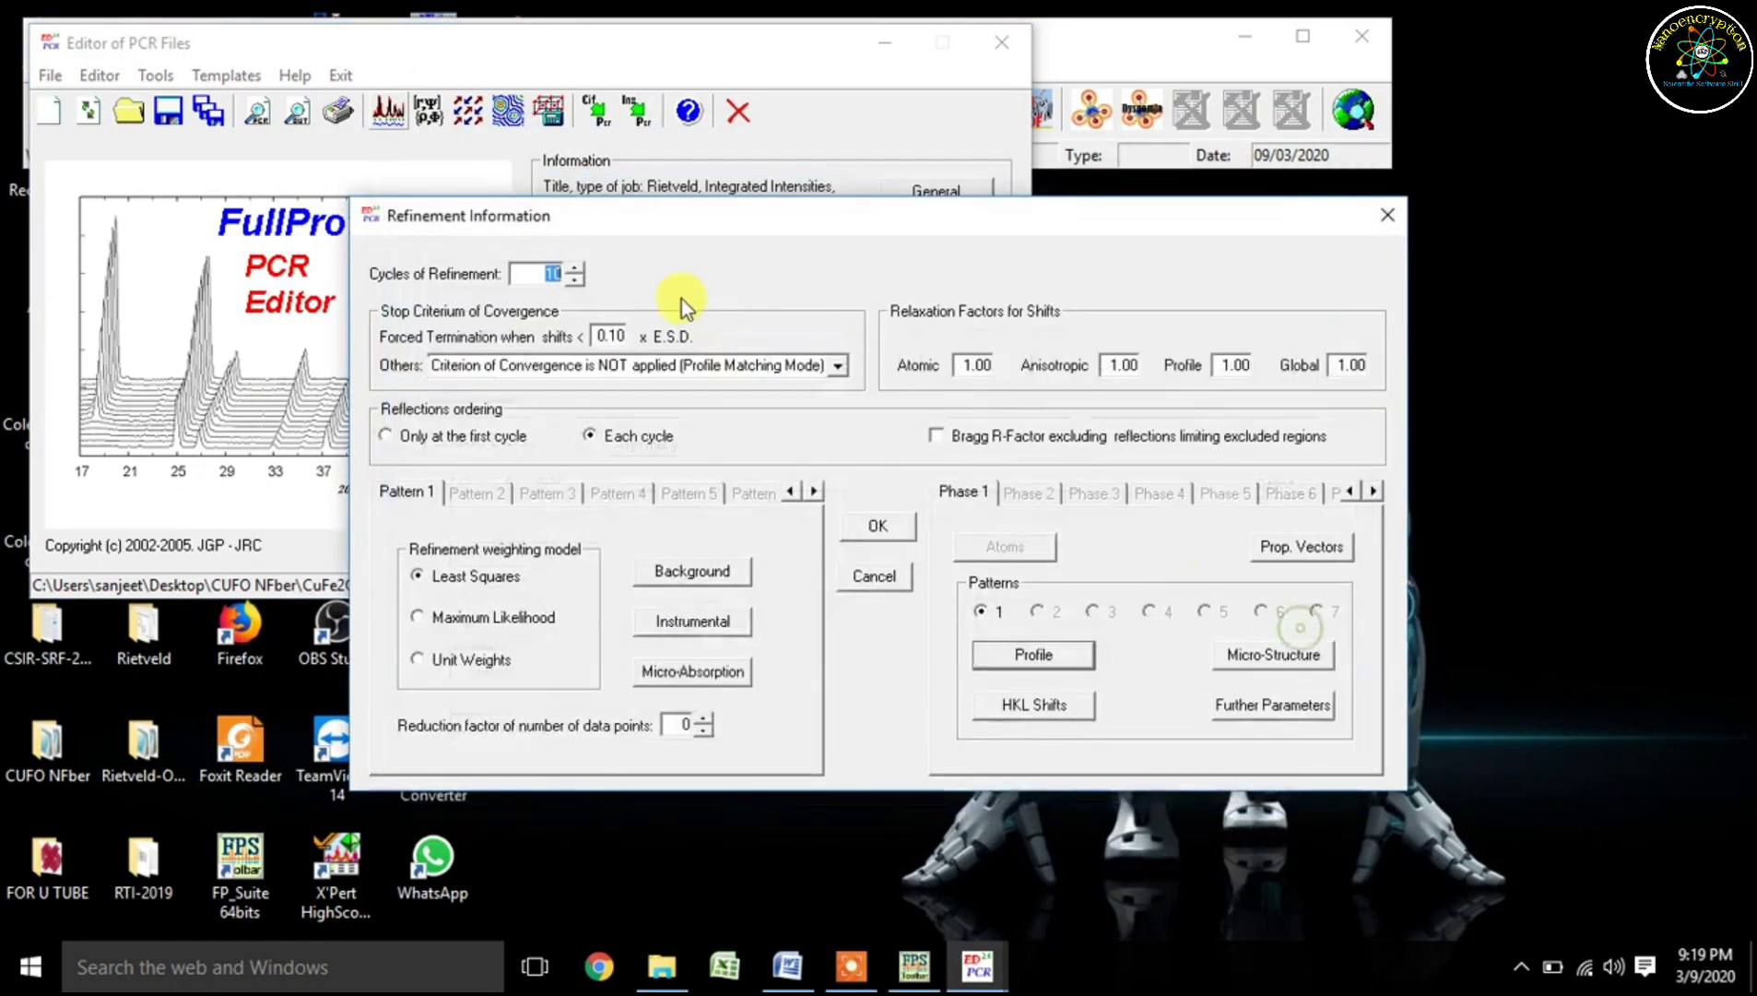
pyautogui.click(877, 526)
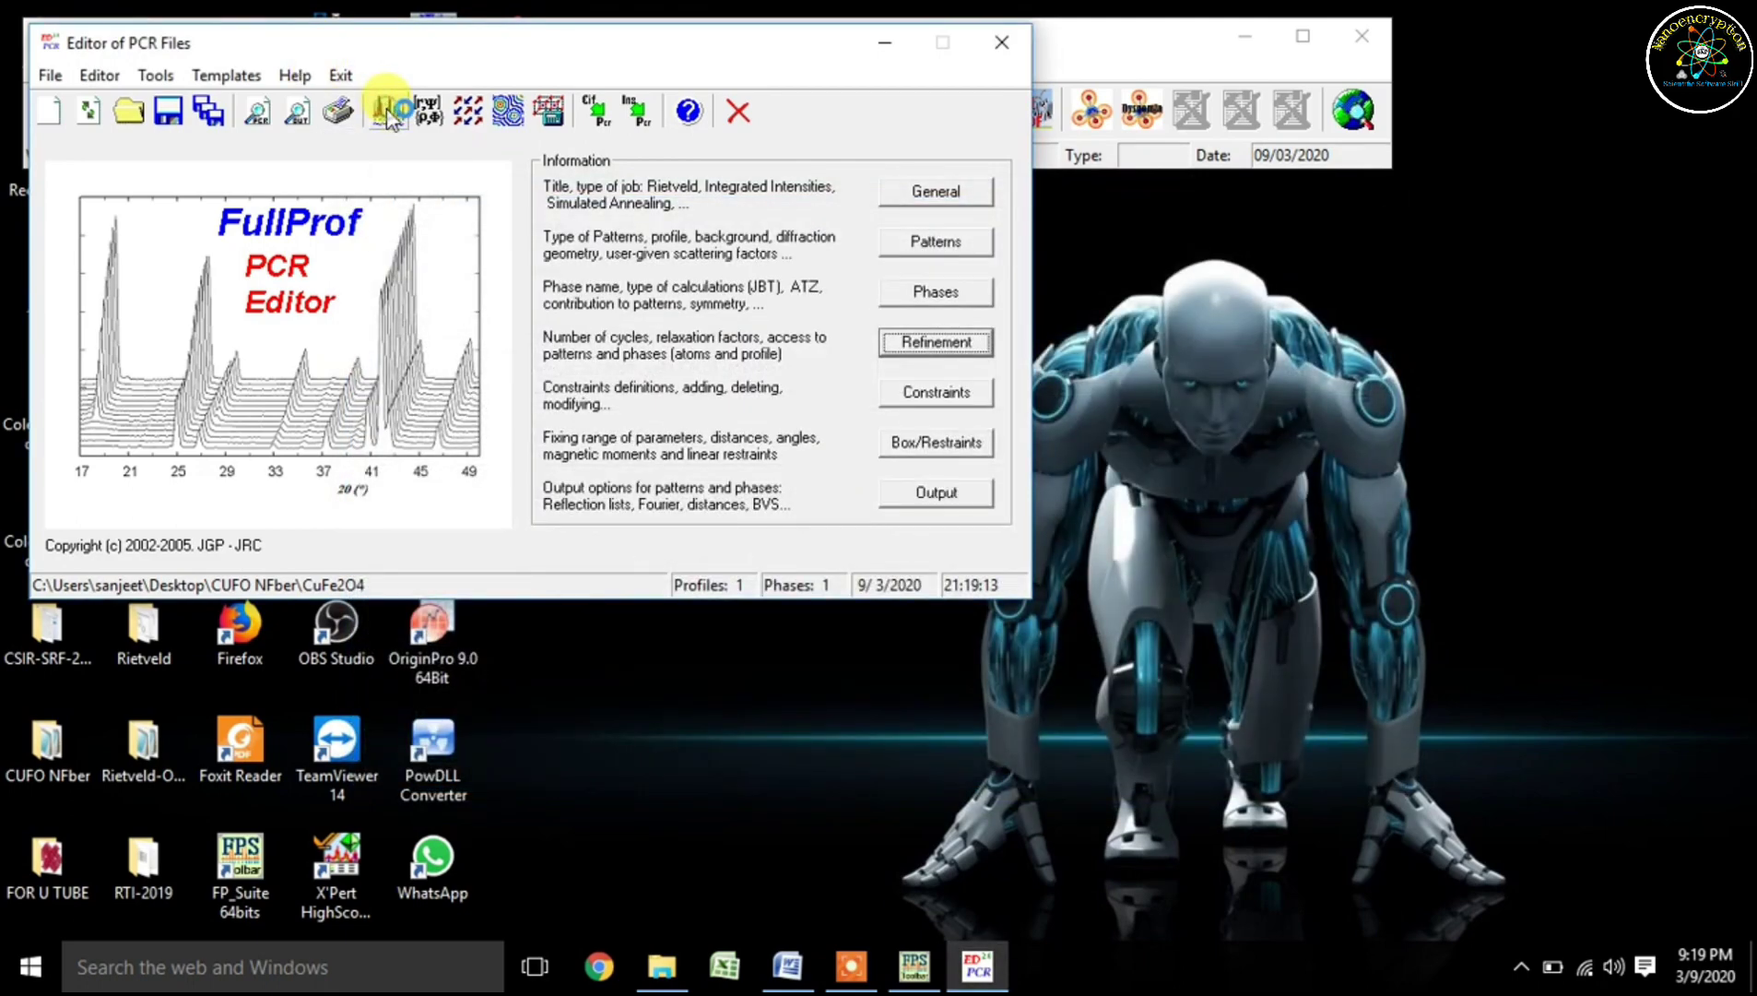
# - Run the refinement with shape parameter X enabled, exit the FullProf run window and reload the PCR file
pyautogui.click(385, 109)
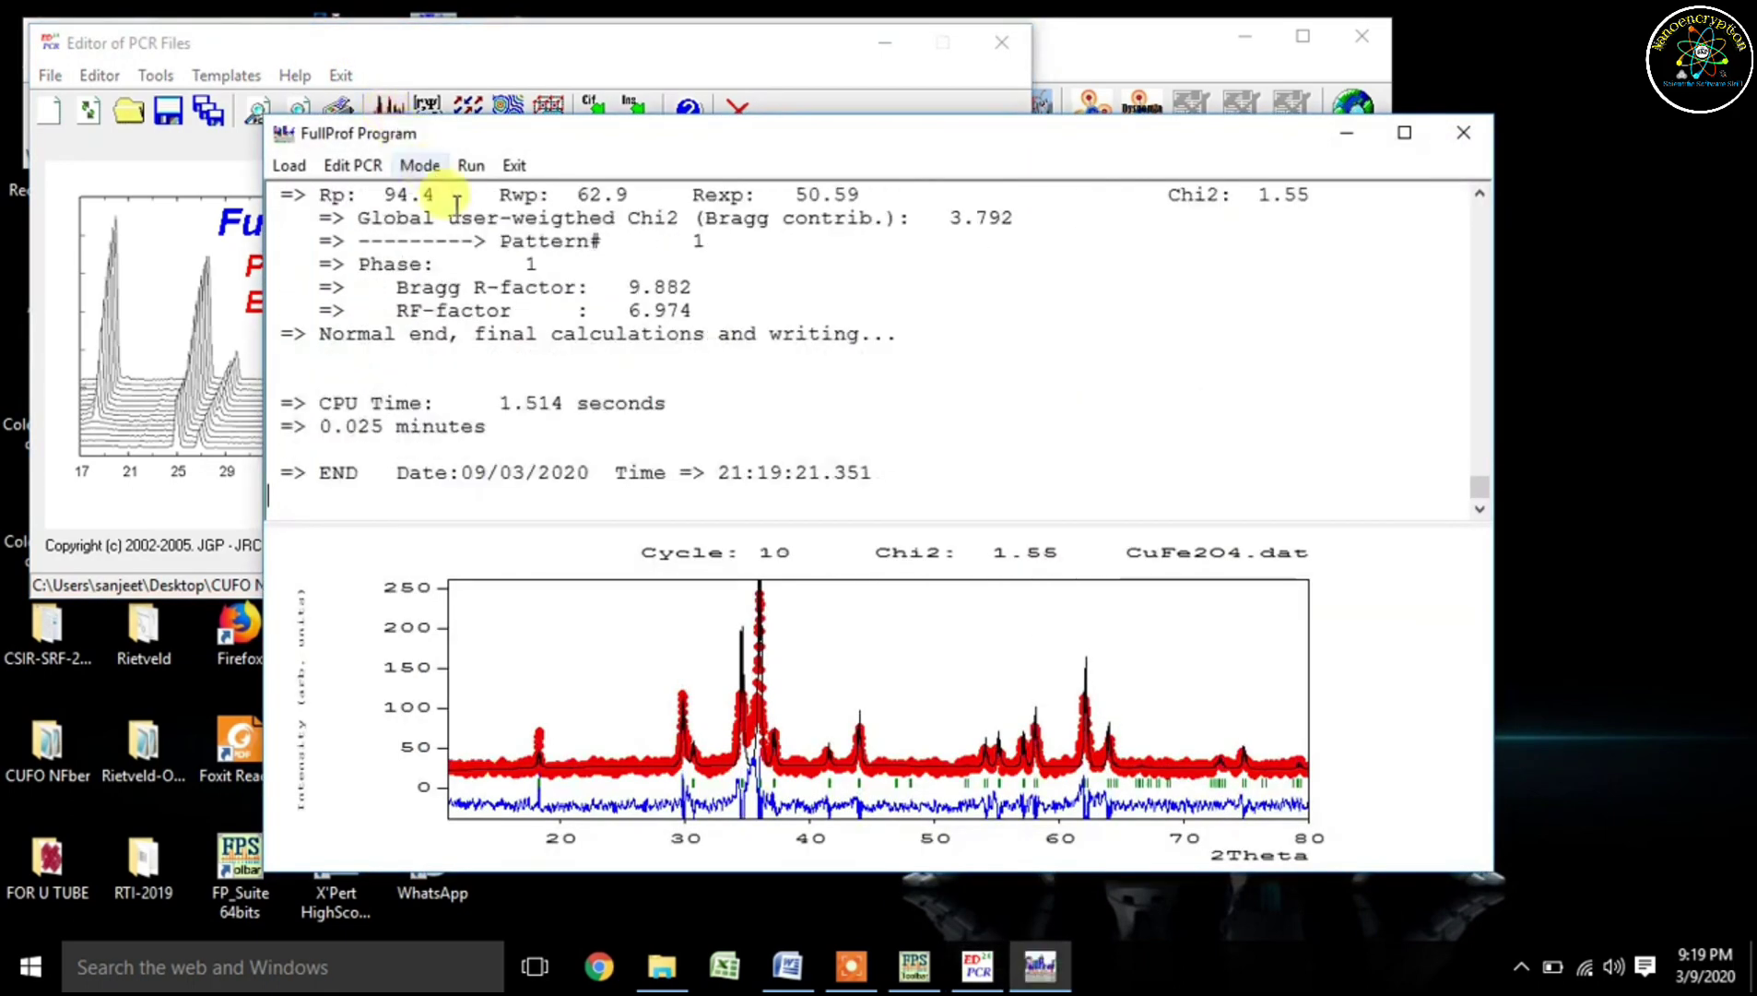
pyautogui.click(514, 166)
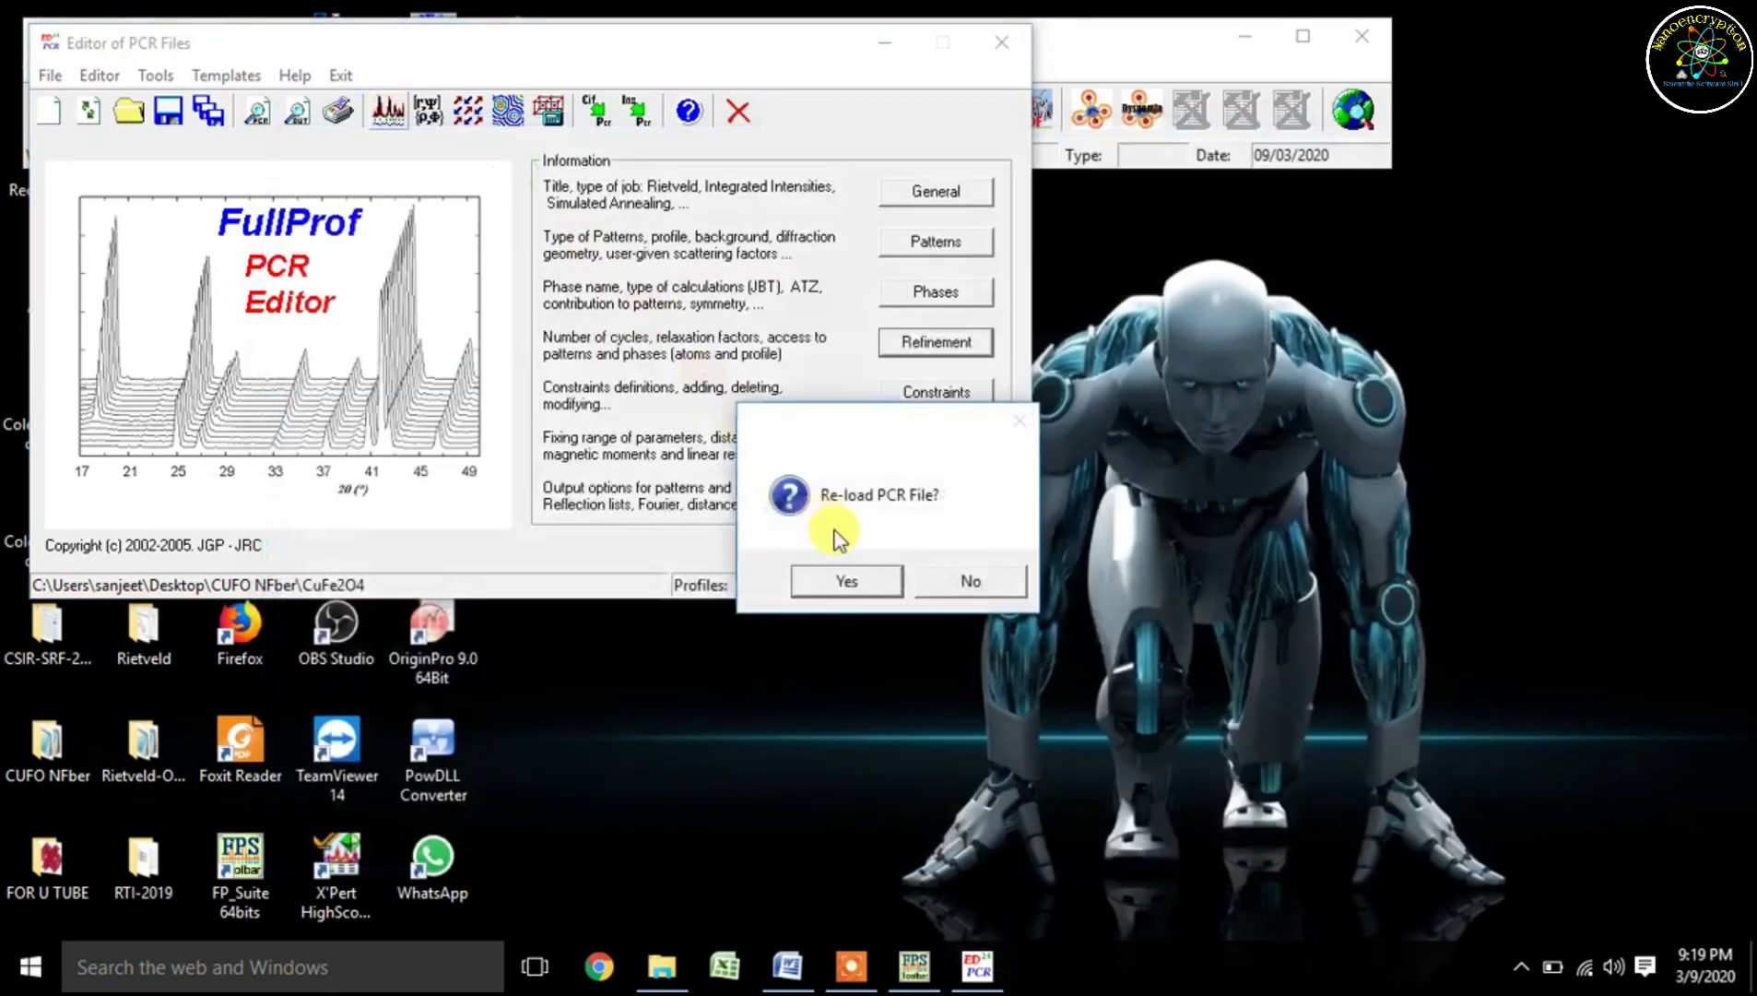
pyautogui.click(855, 585)
# - Enable refinement of the FWHM parameter U for Phase 1 and accept the refinement settings
pyautogui.click(977, 343)
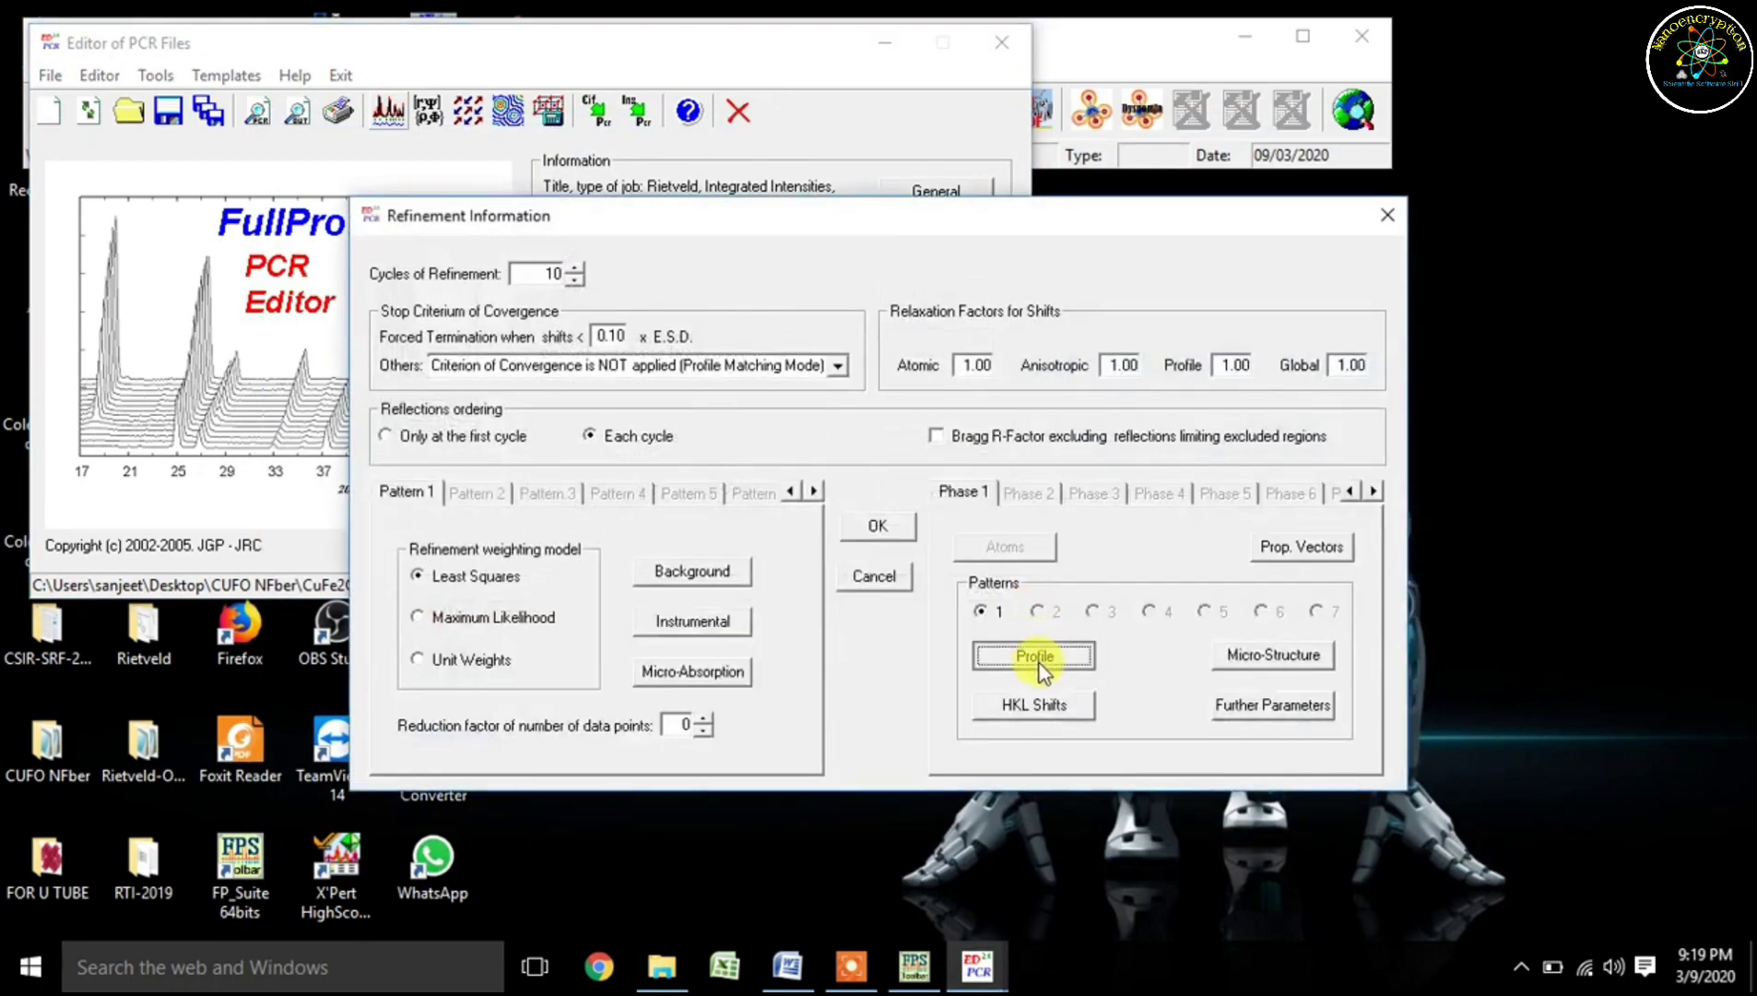
pyautogui.click(1035, 655)
pyautogui.click(680, 533)
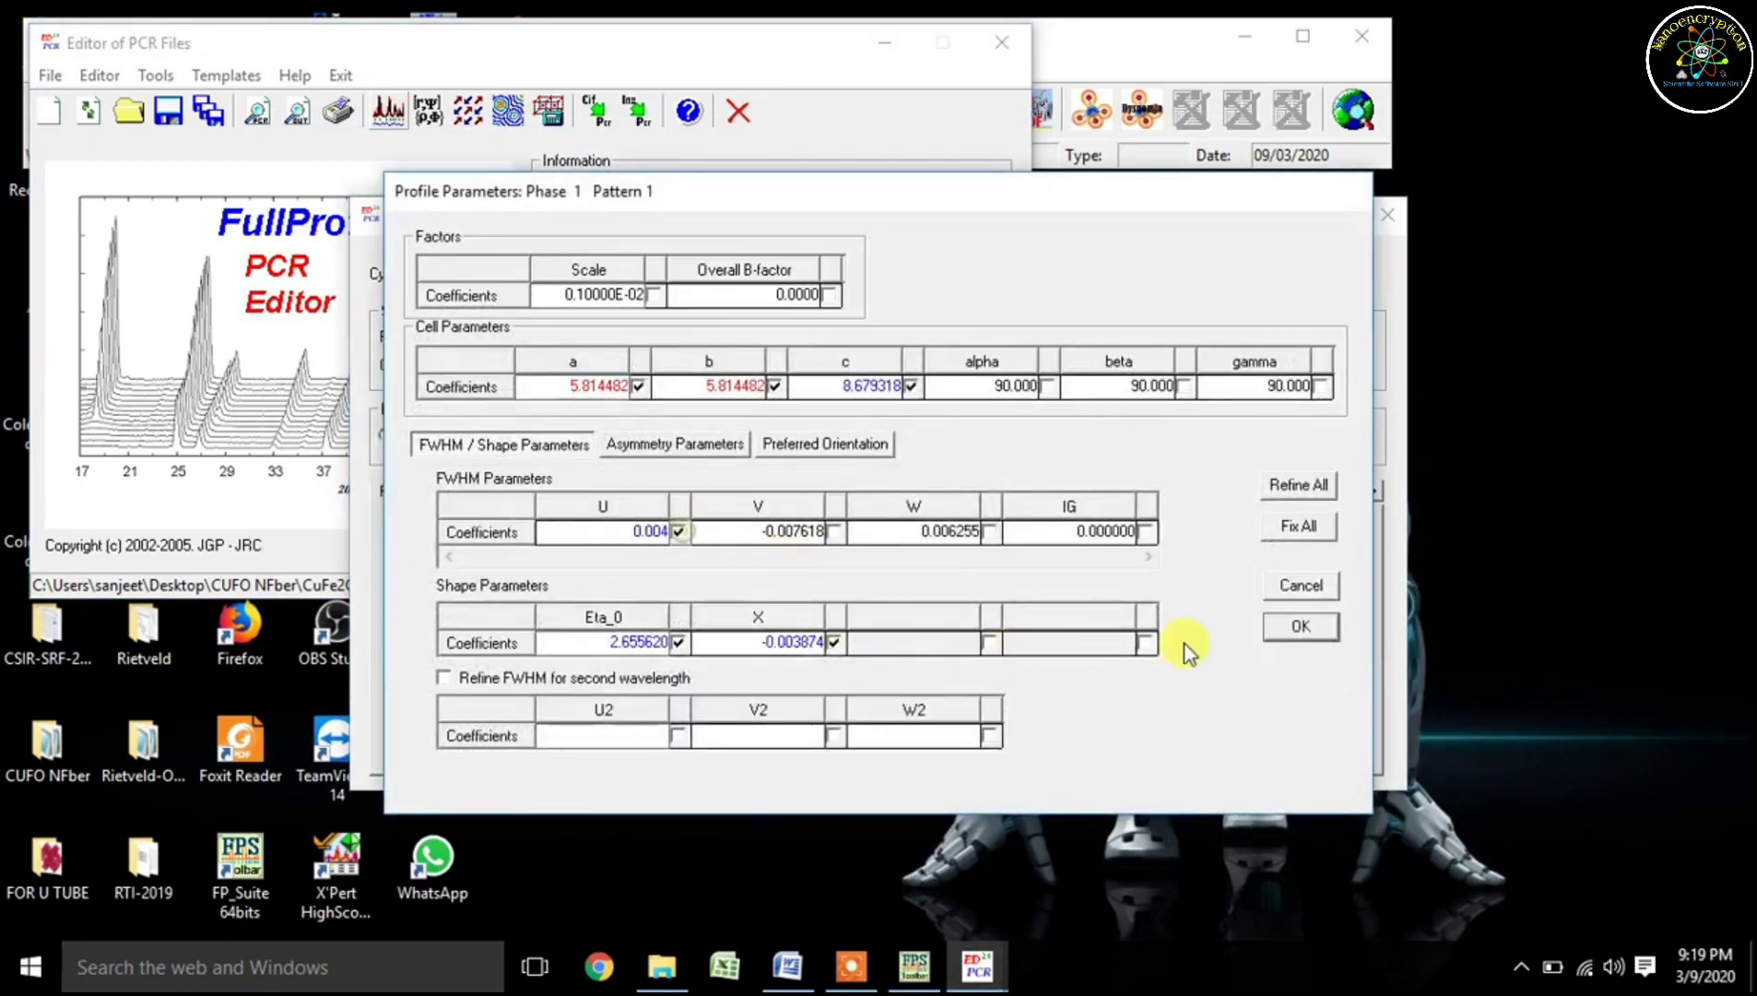
pyautogui.click(1301, 627)
pyautogui.click(878, 550)
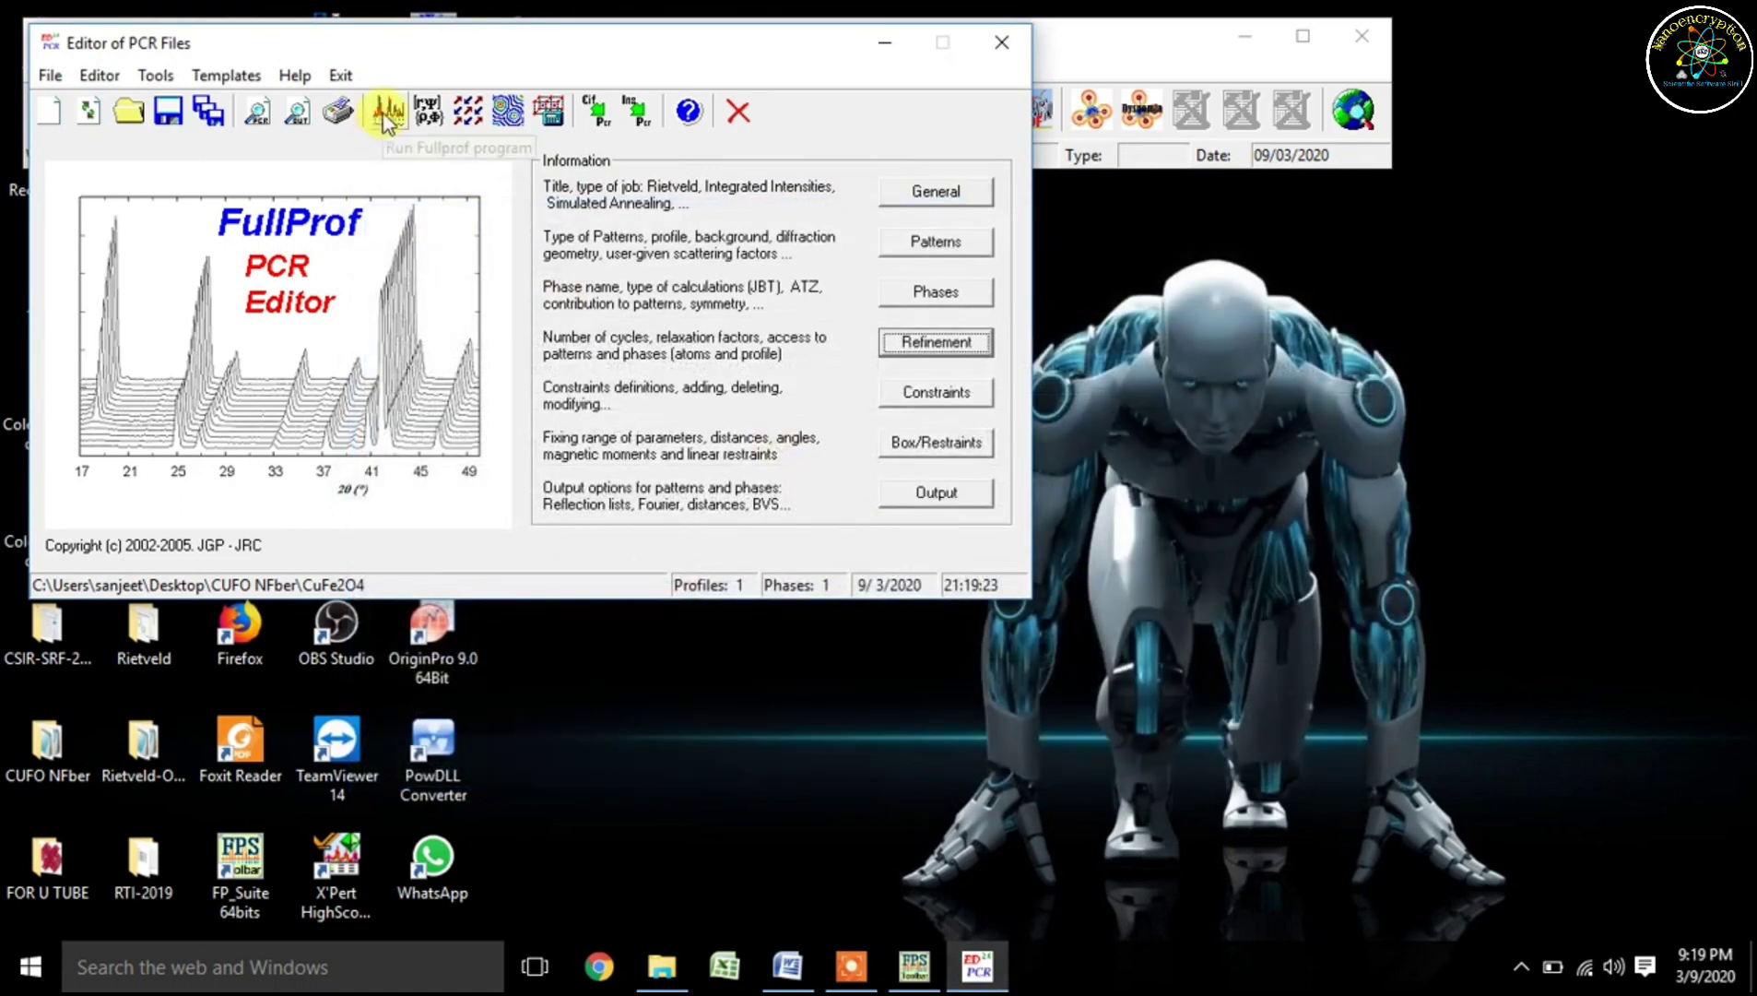
# - Run the refinement with FWHM parameter U enabled, exit the FullProf run window and reload the PCR file
pyautogui.click(384, 110)
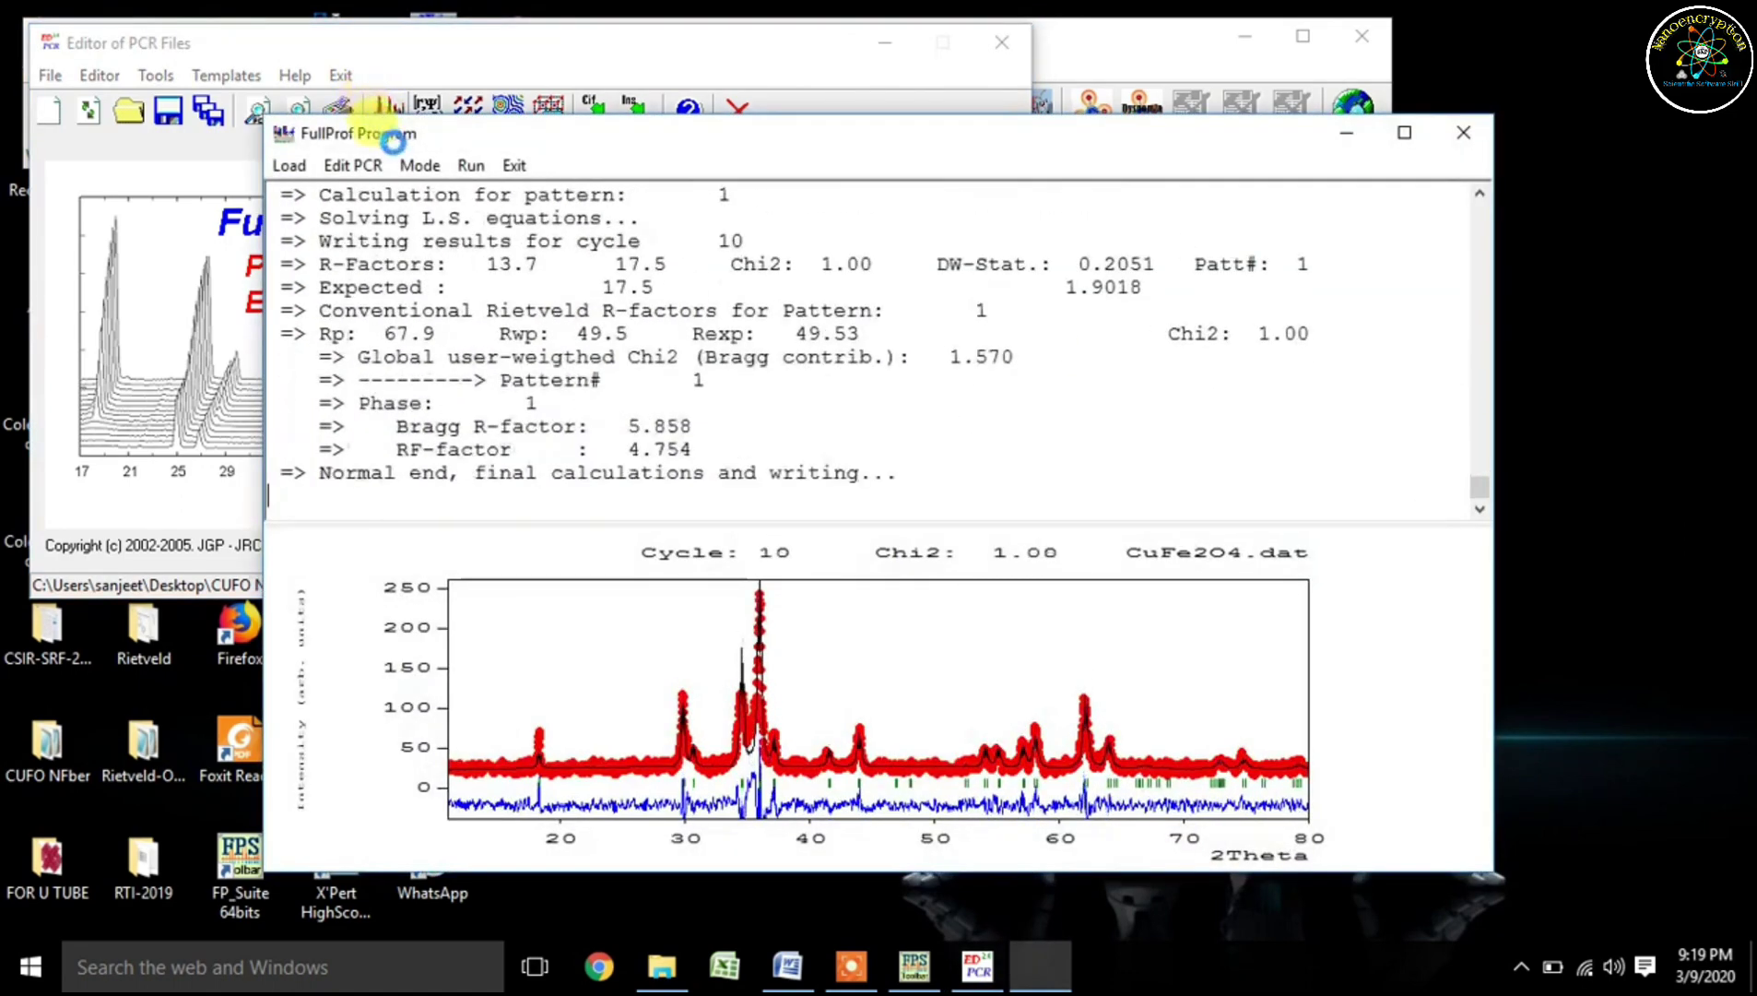
pyautogui.click(512, 168)
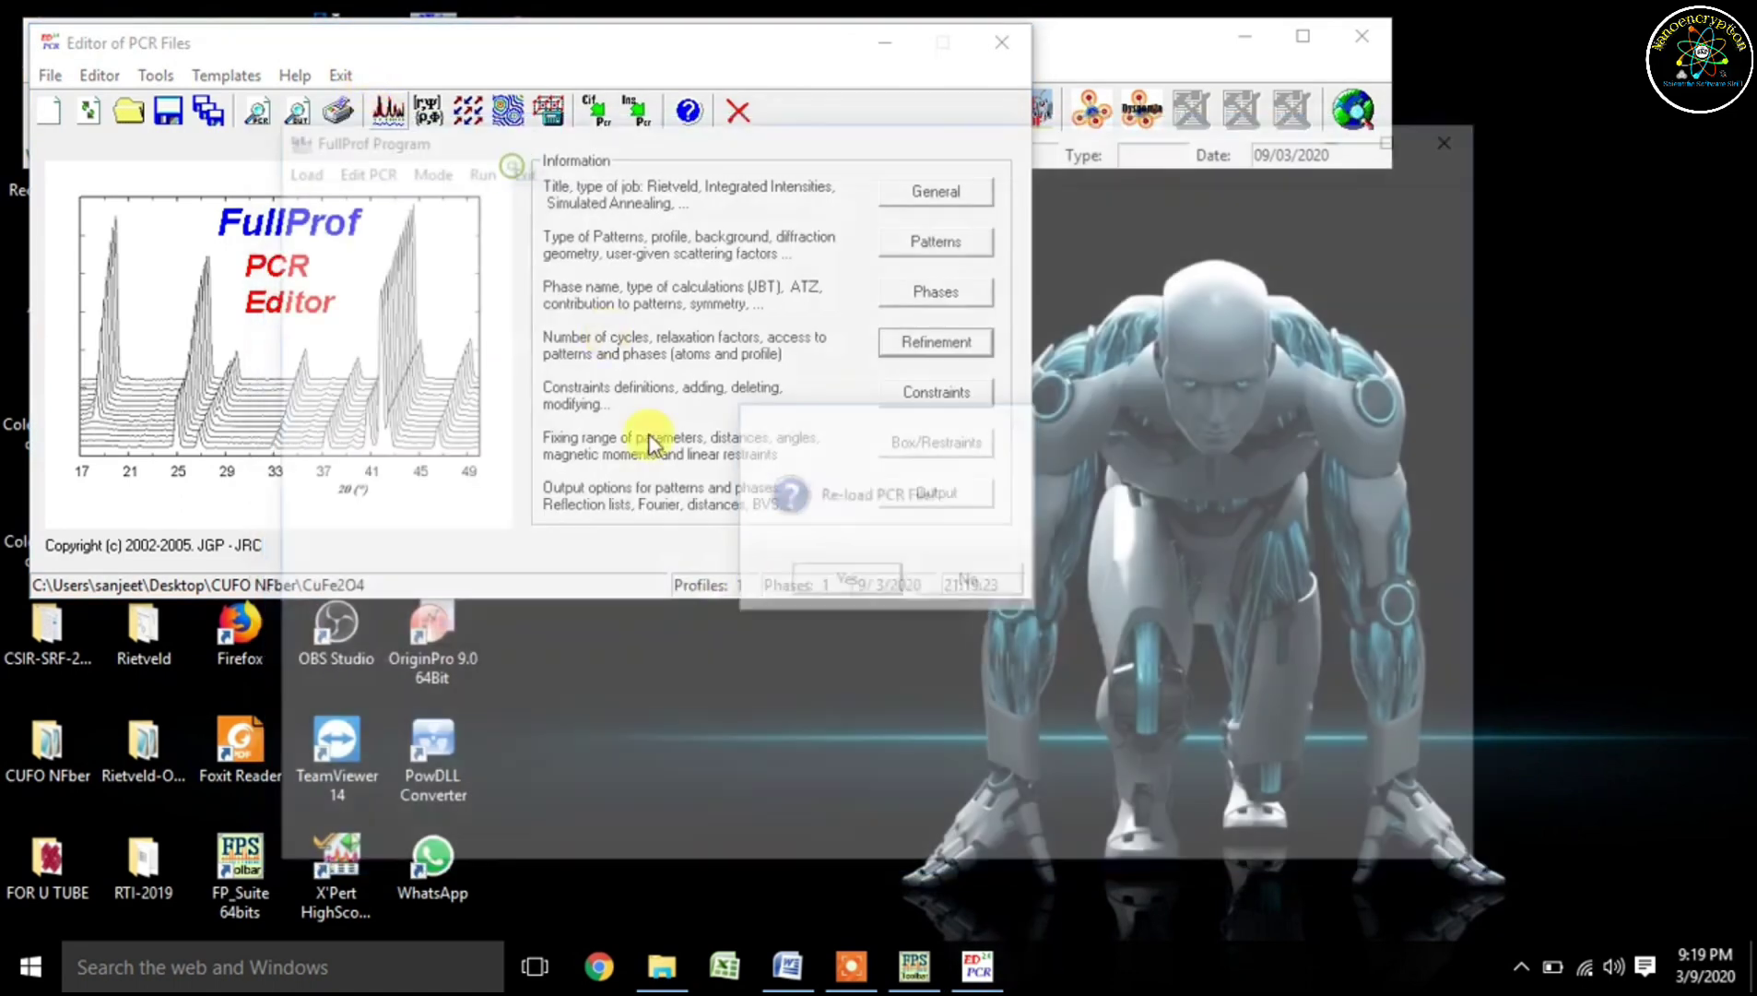
pyautogui.click(834, 578)
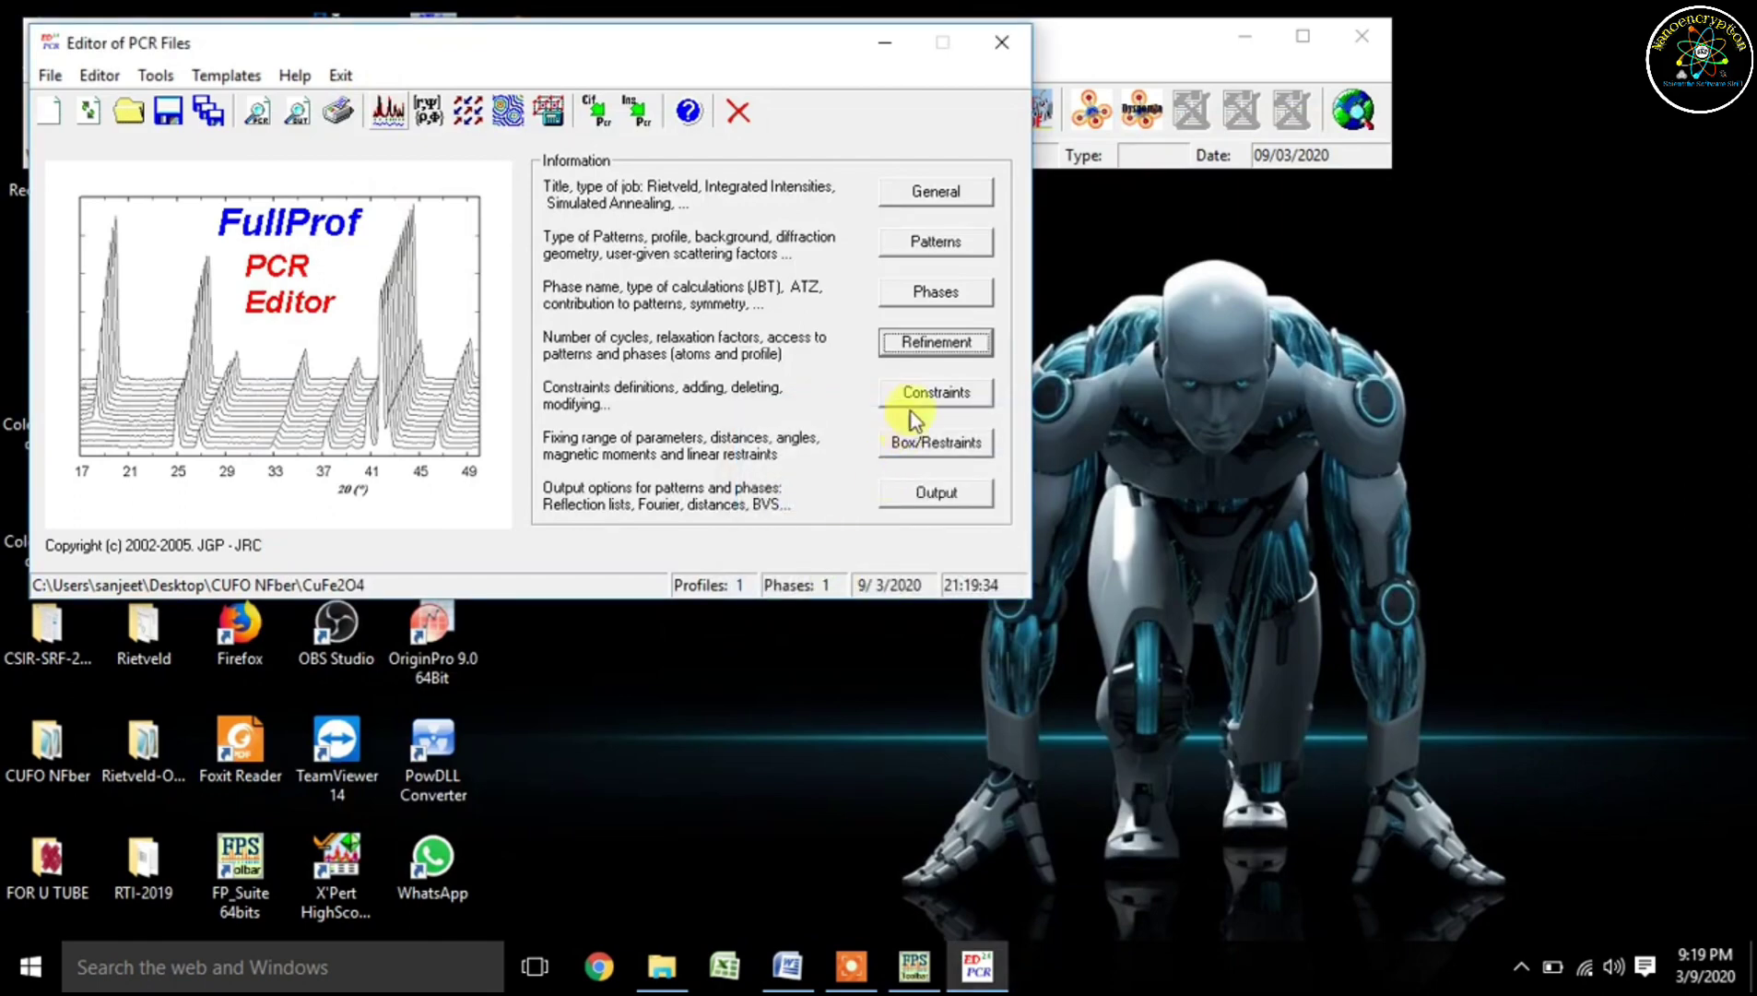
# - Enable refinement of the FWHM parameter V for Phase 1, run the refinement and exit the FullProf run window
pyautogui.click(928, 348)
pyautogui.click(1019, 656)
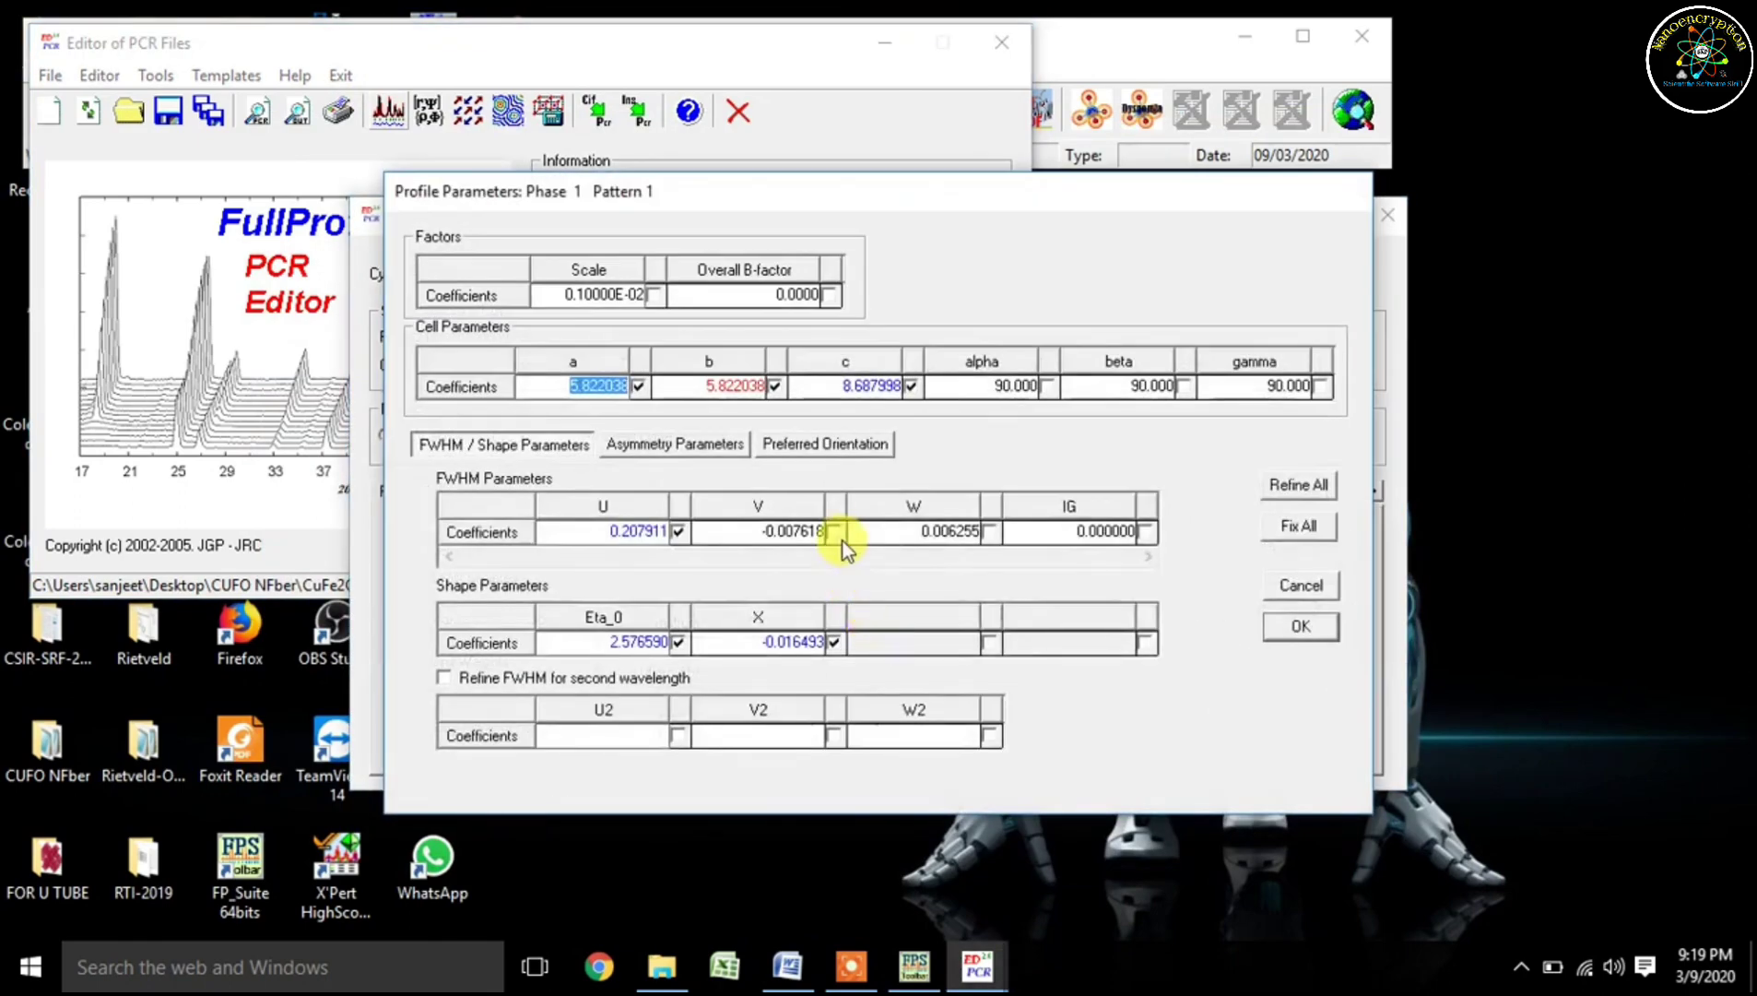
pyautogui.click(834, 532)
pyautogui.click(1301, 626)
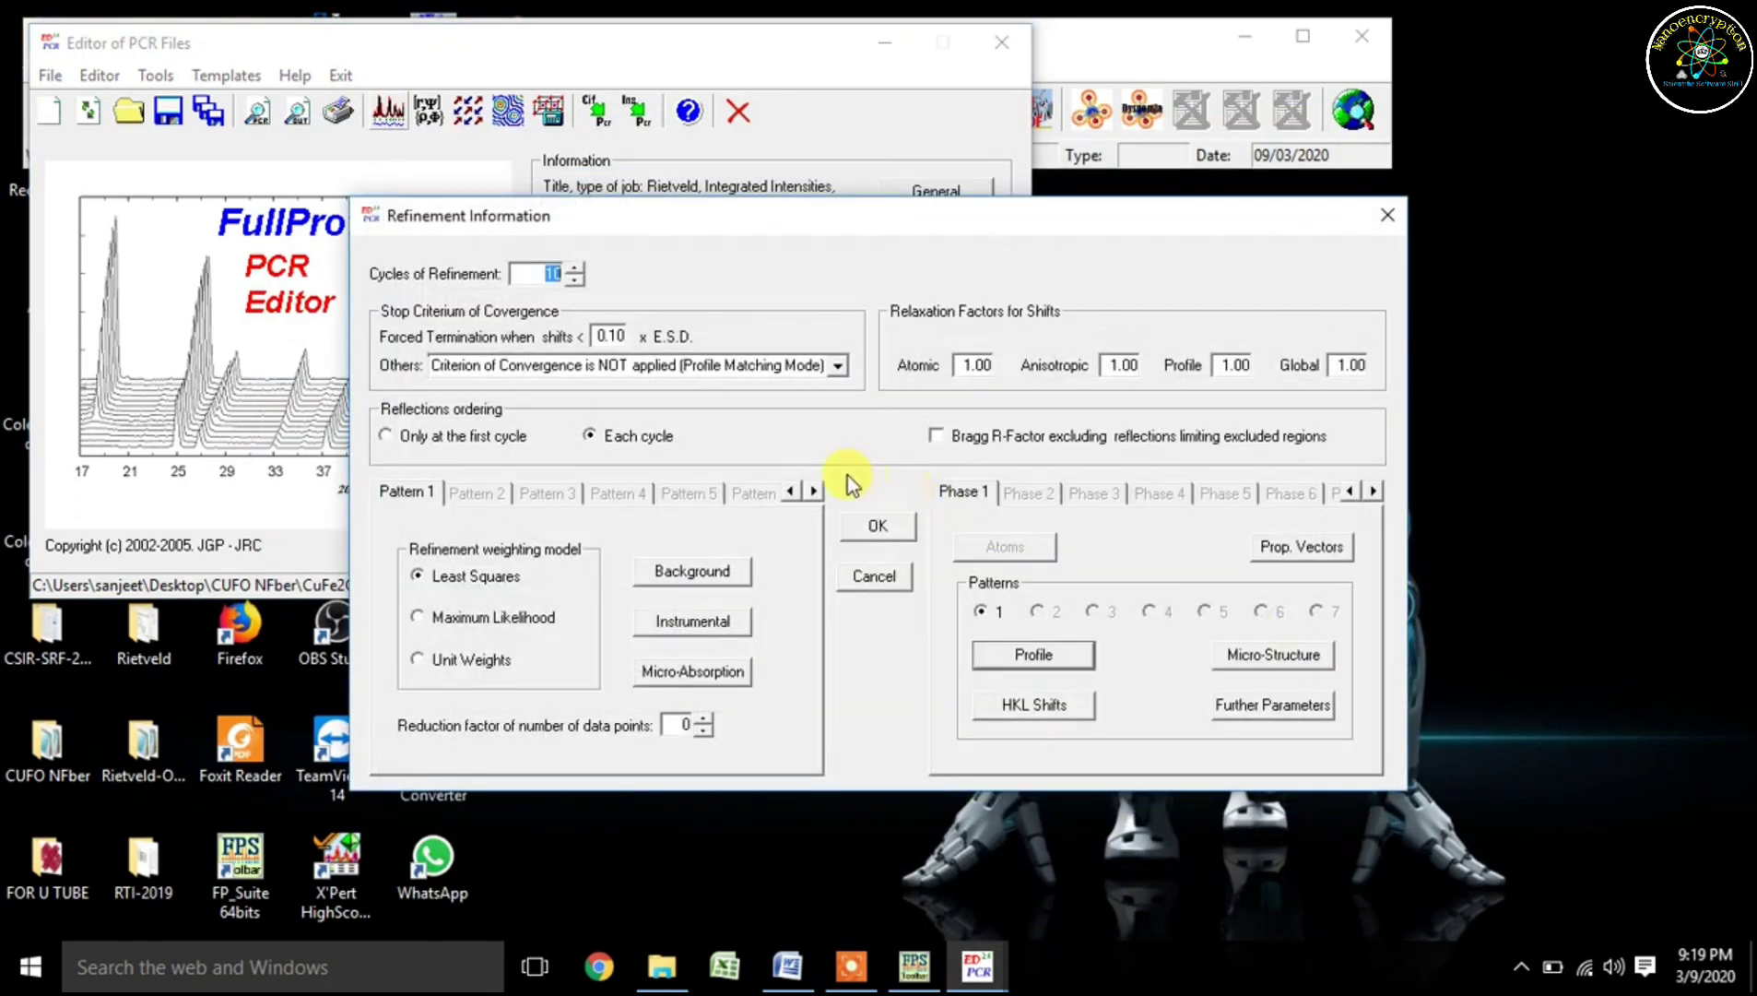
pyautogui.click(879, 528)
pyautogui.click(377, 111)
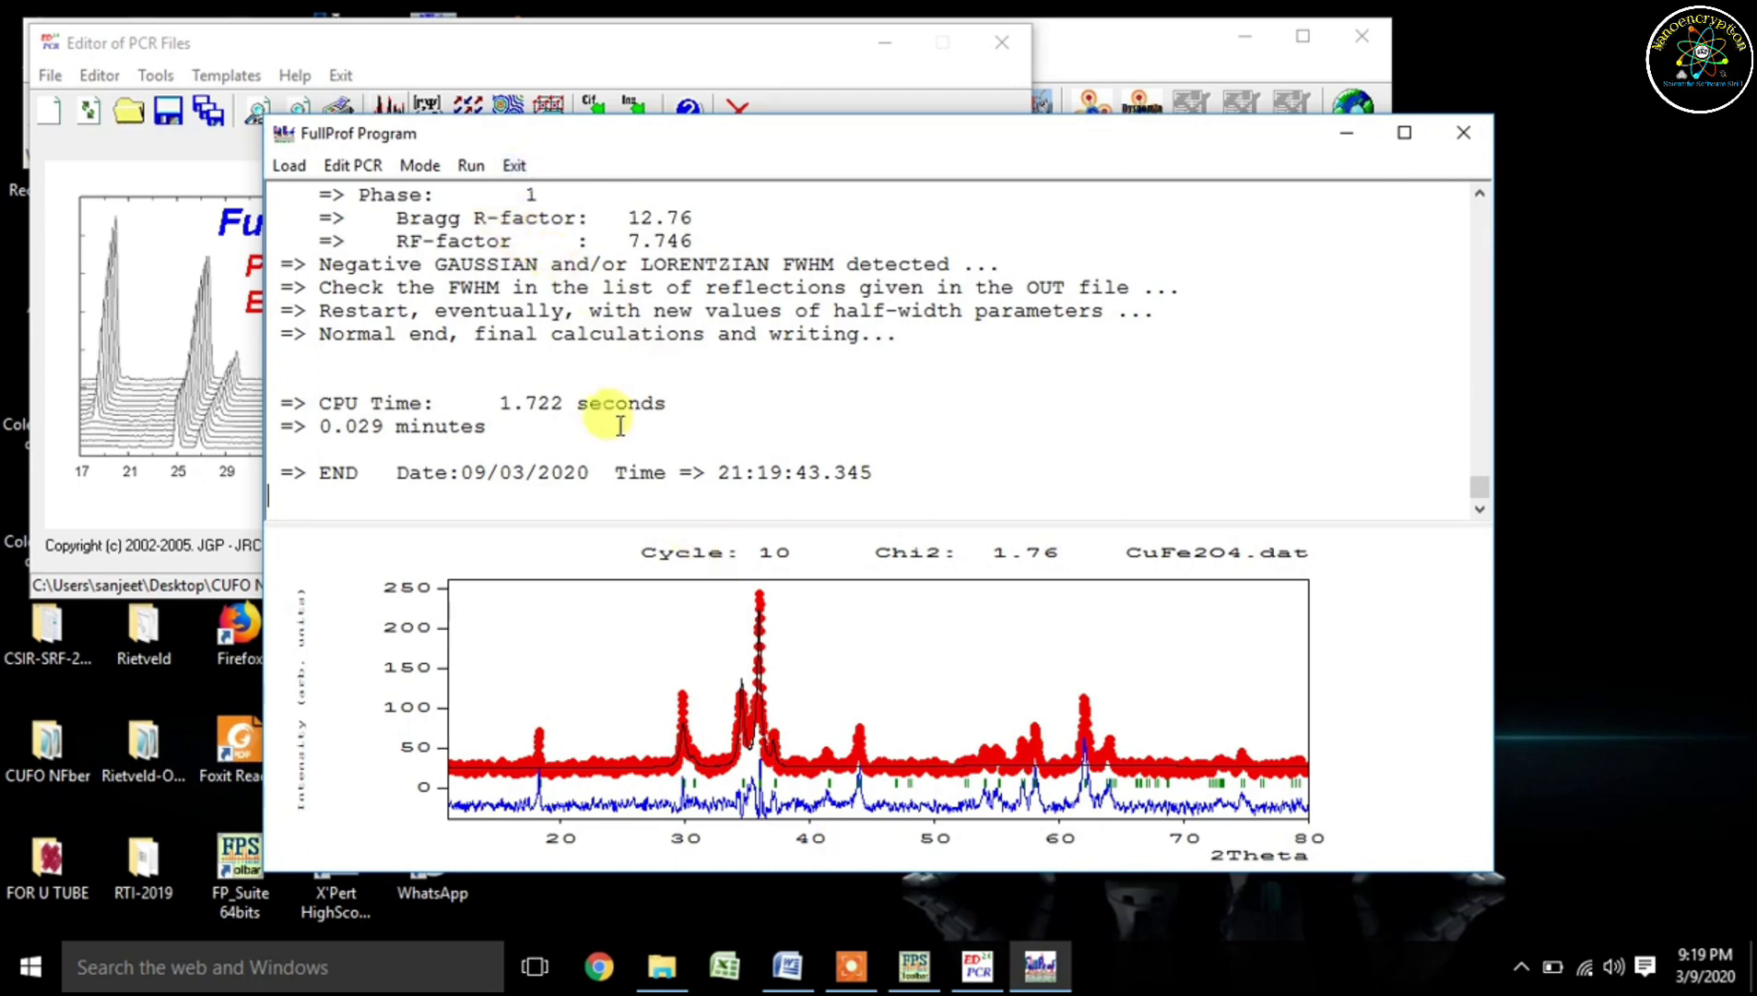
pyautogui.click(514, 166)
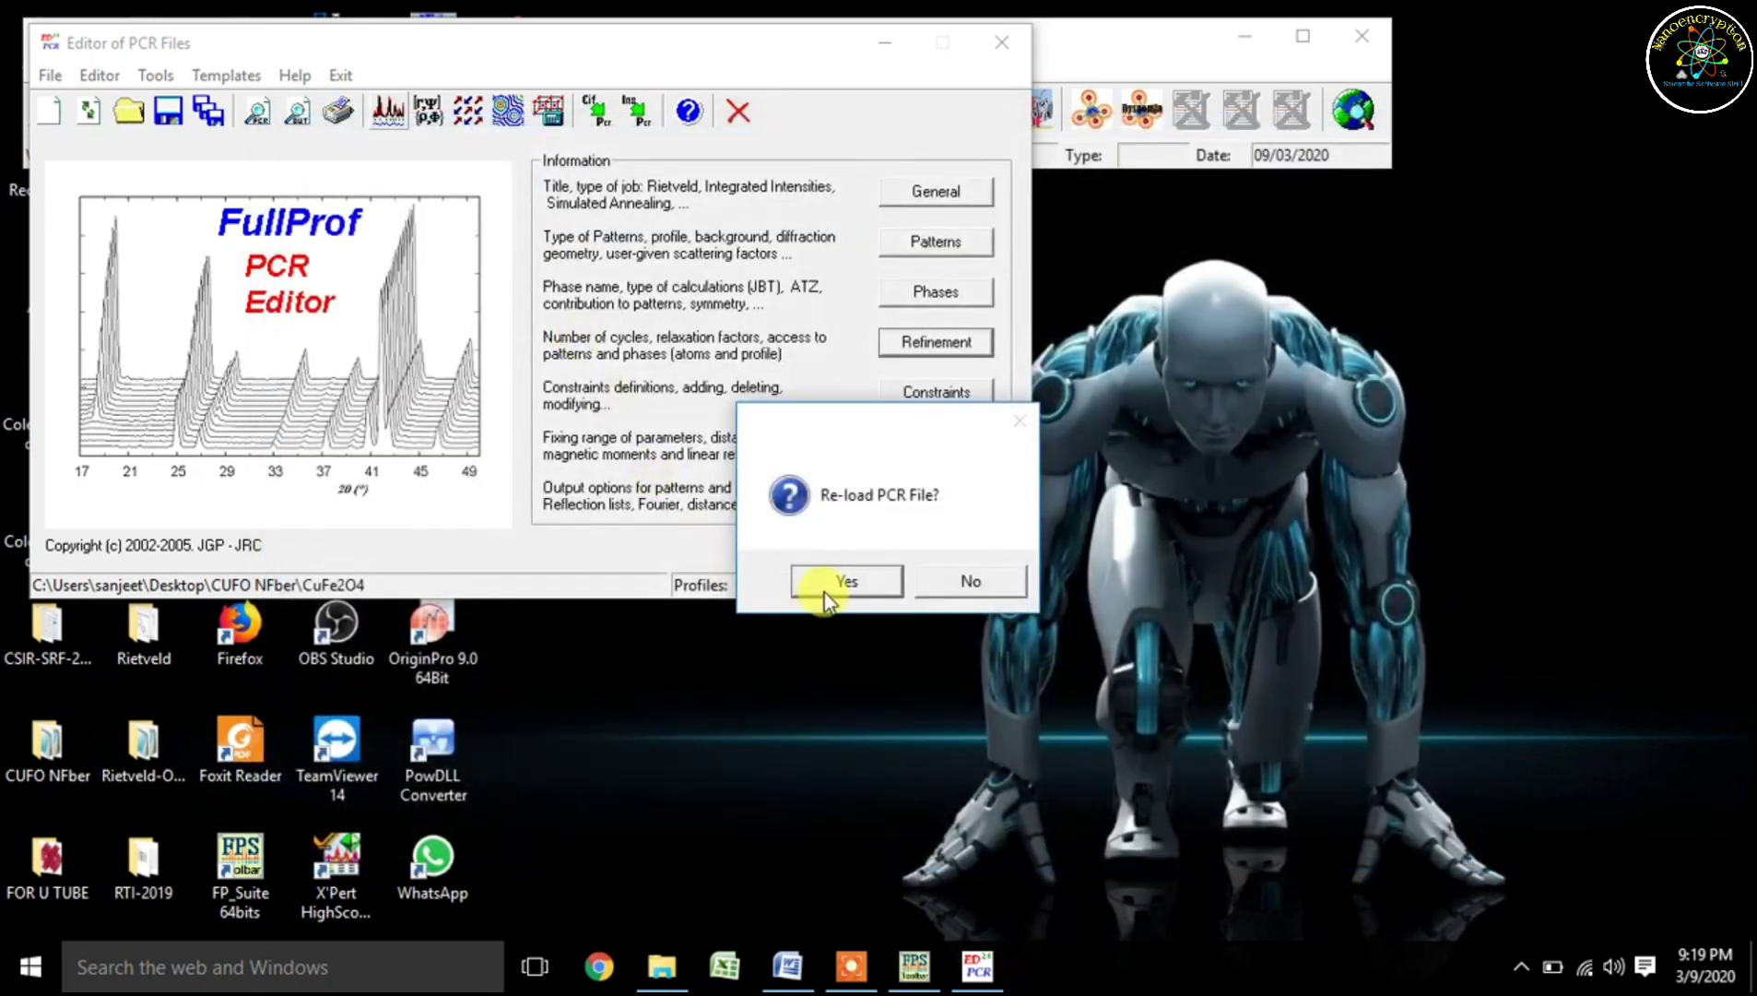
pyautogui.click(855, 980)
pyautogui.click(908, 922)
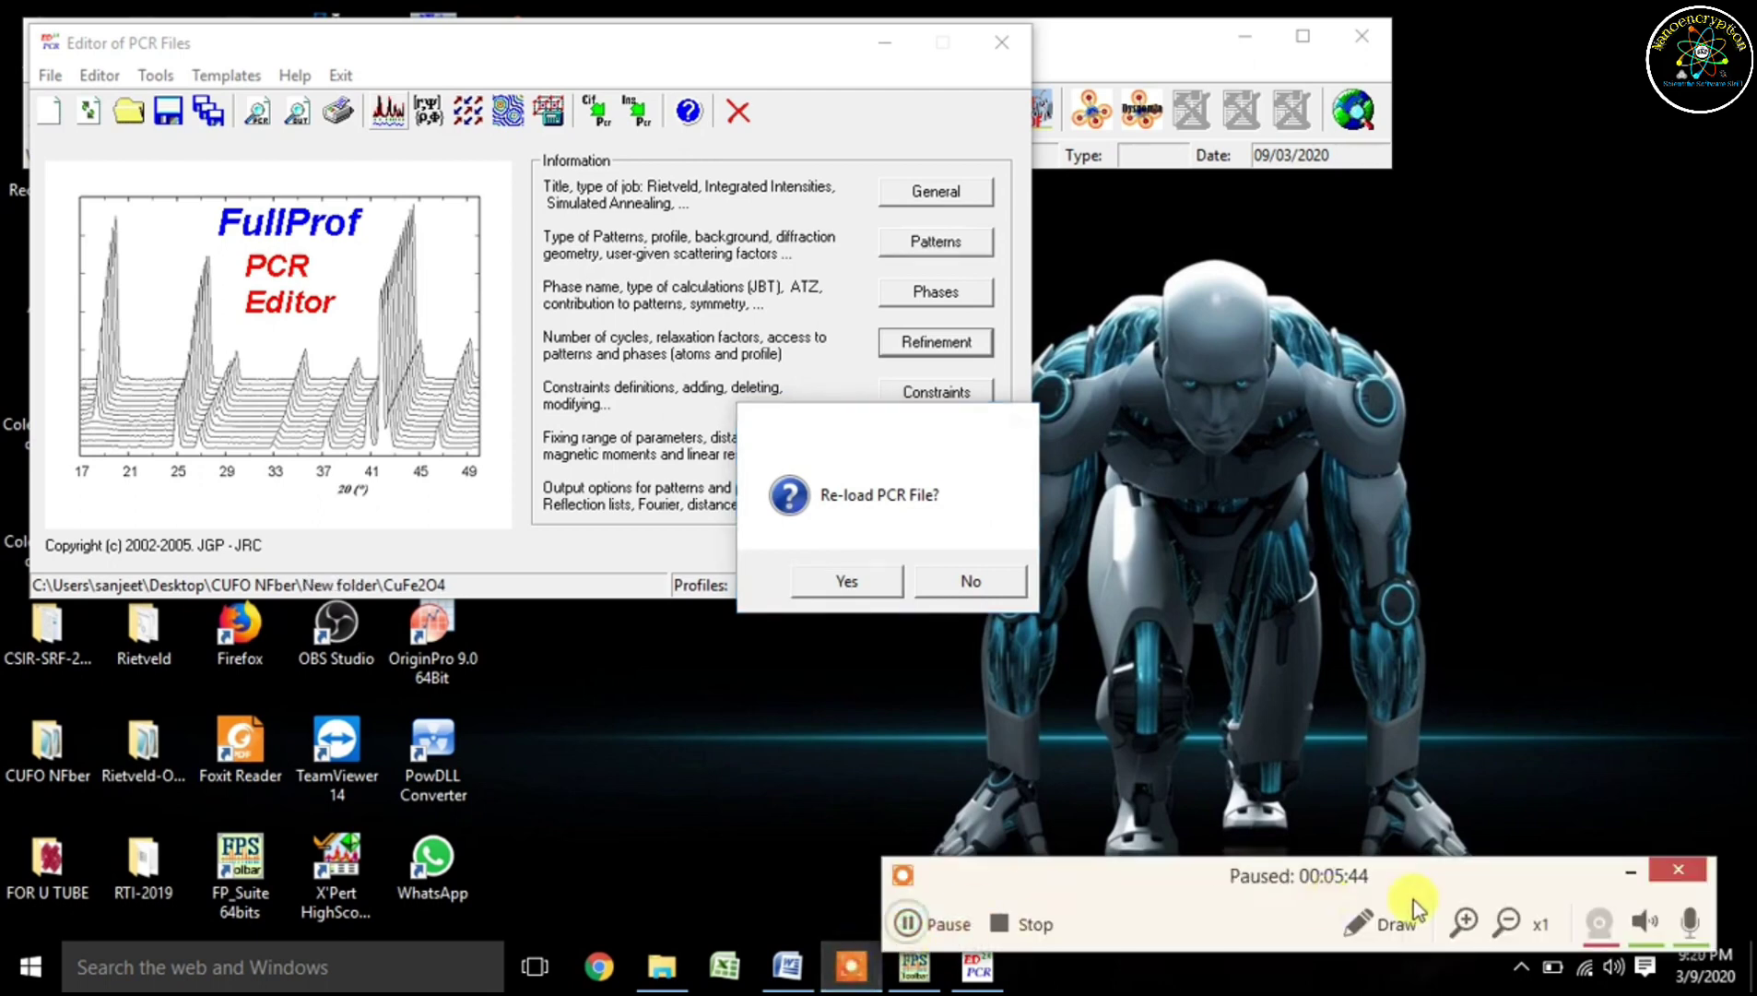
pyautogui.click(908, 923)
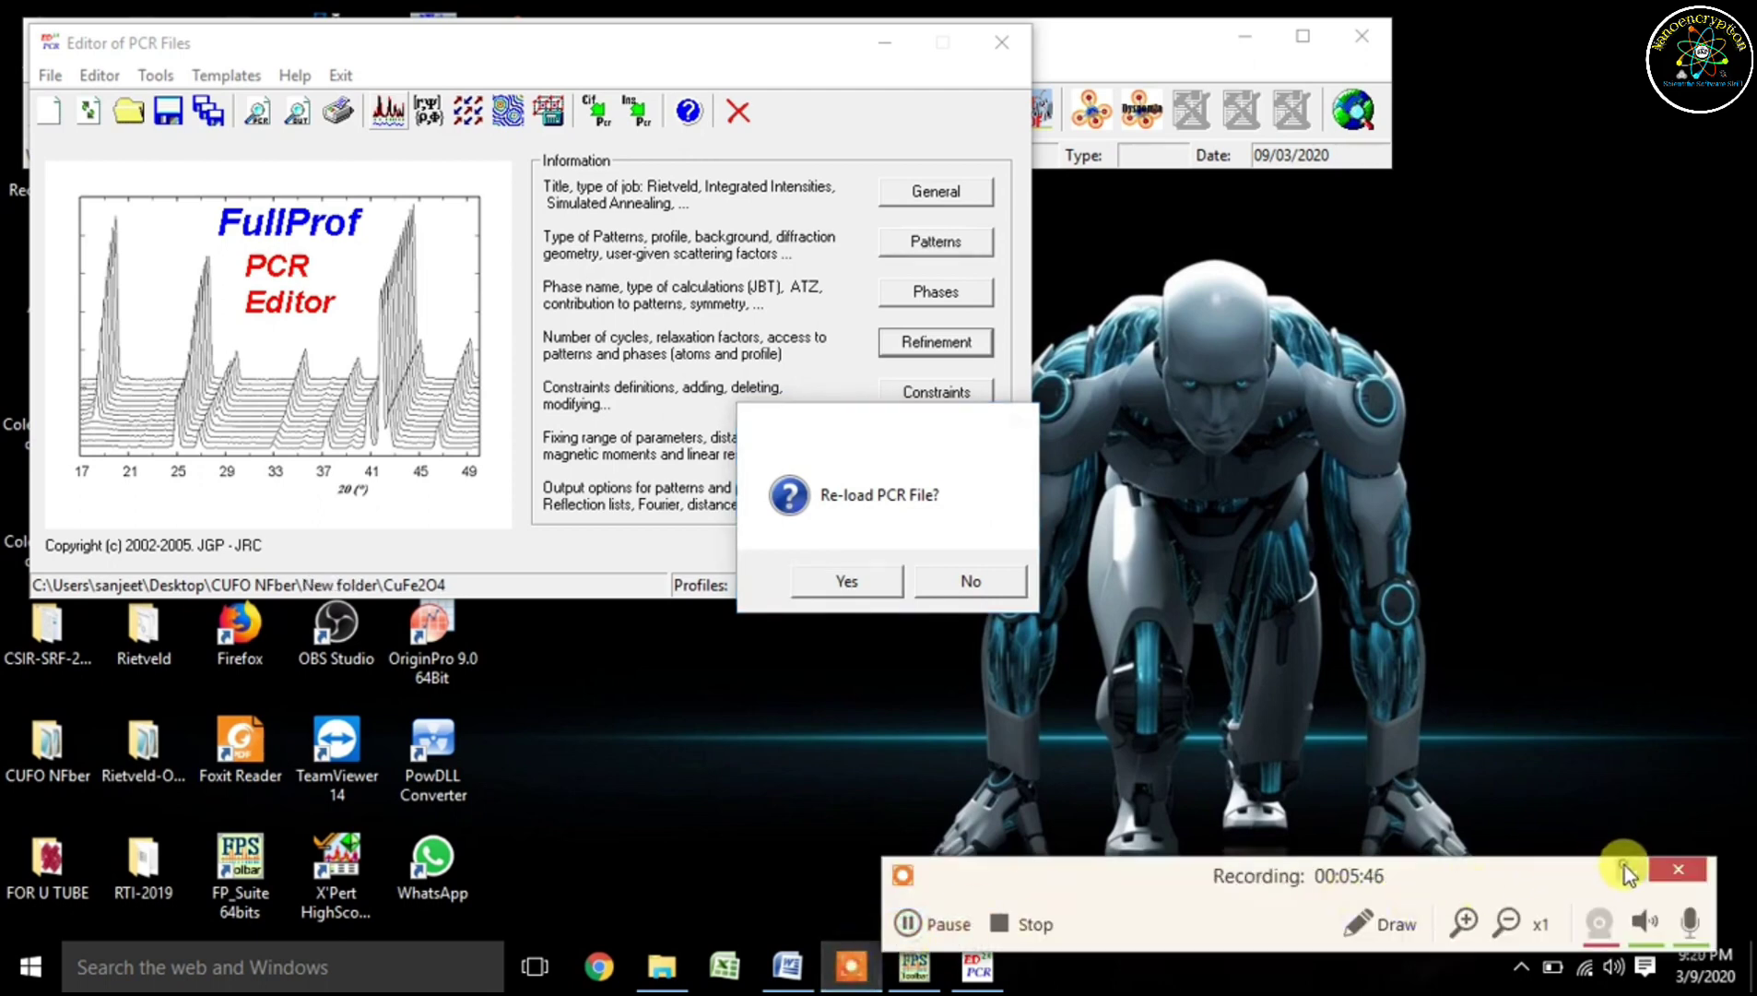
pyautogui.click(1624, 869)
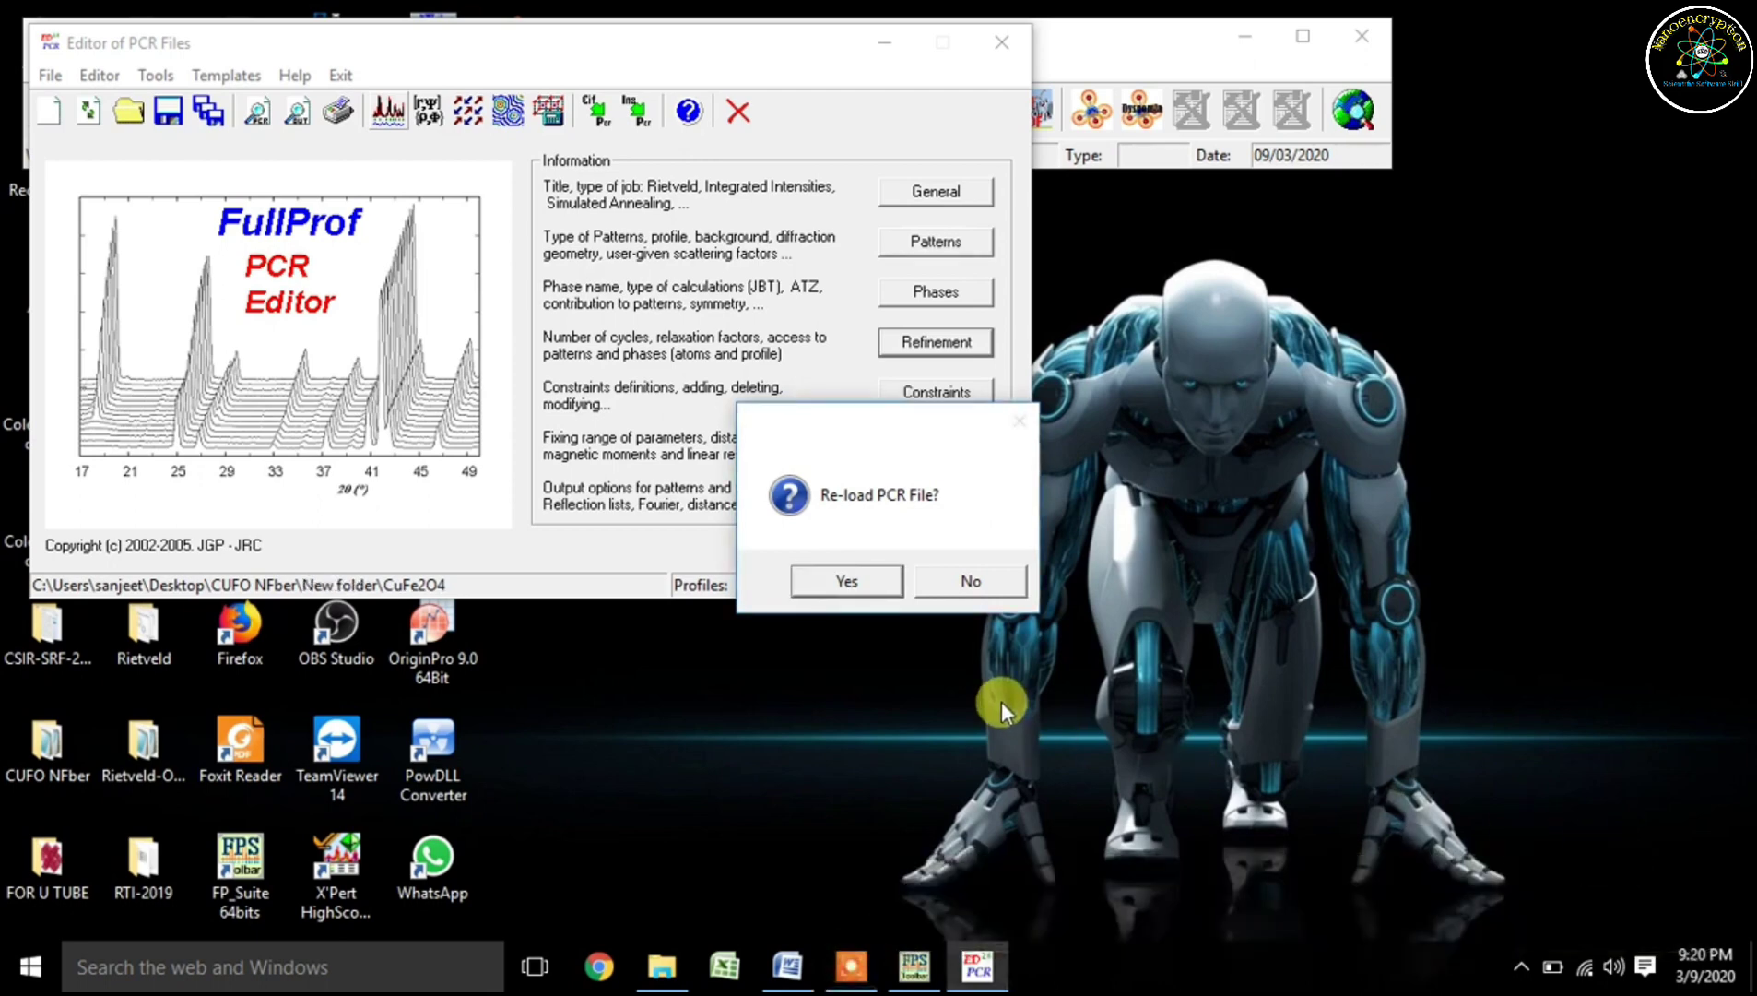
# - Reload the CuFe2O4 PCR file from New folder, run its refinement, exit the FullProf run window and reload the file
pyautogui.click(873, 585)
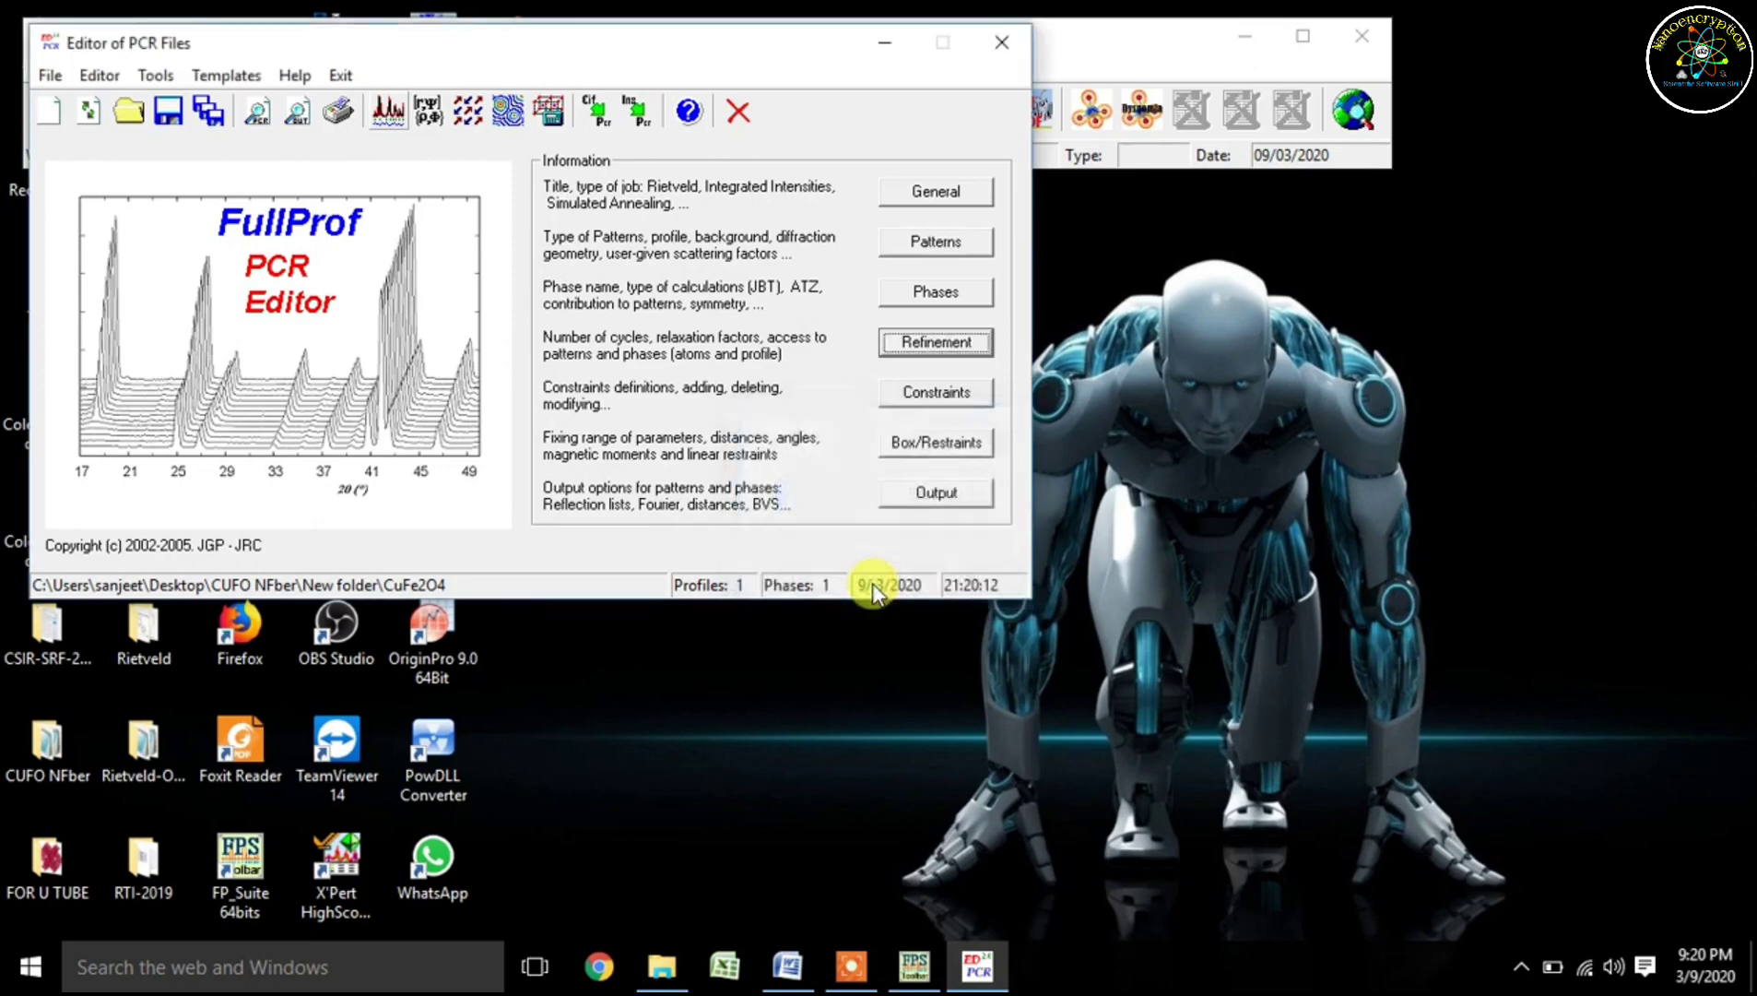
pyautogui.click(388, 109)
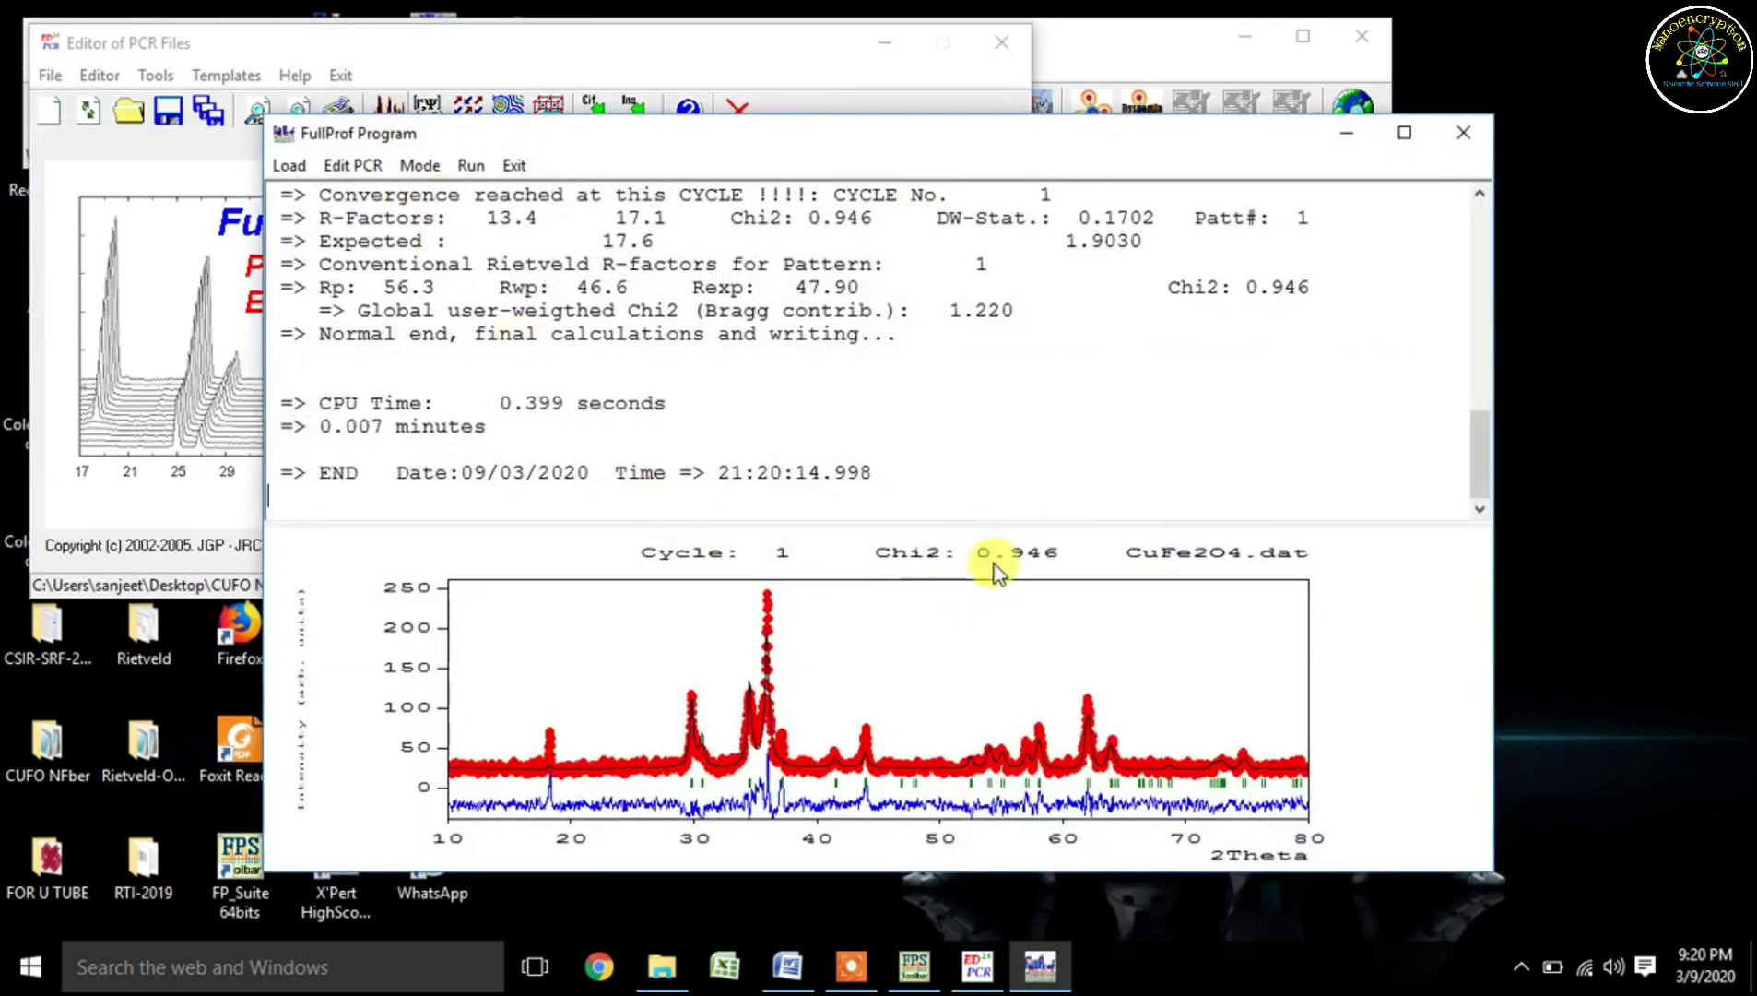
pyautogui.click(518, 168)
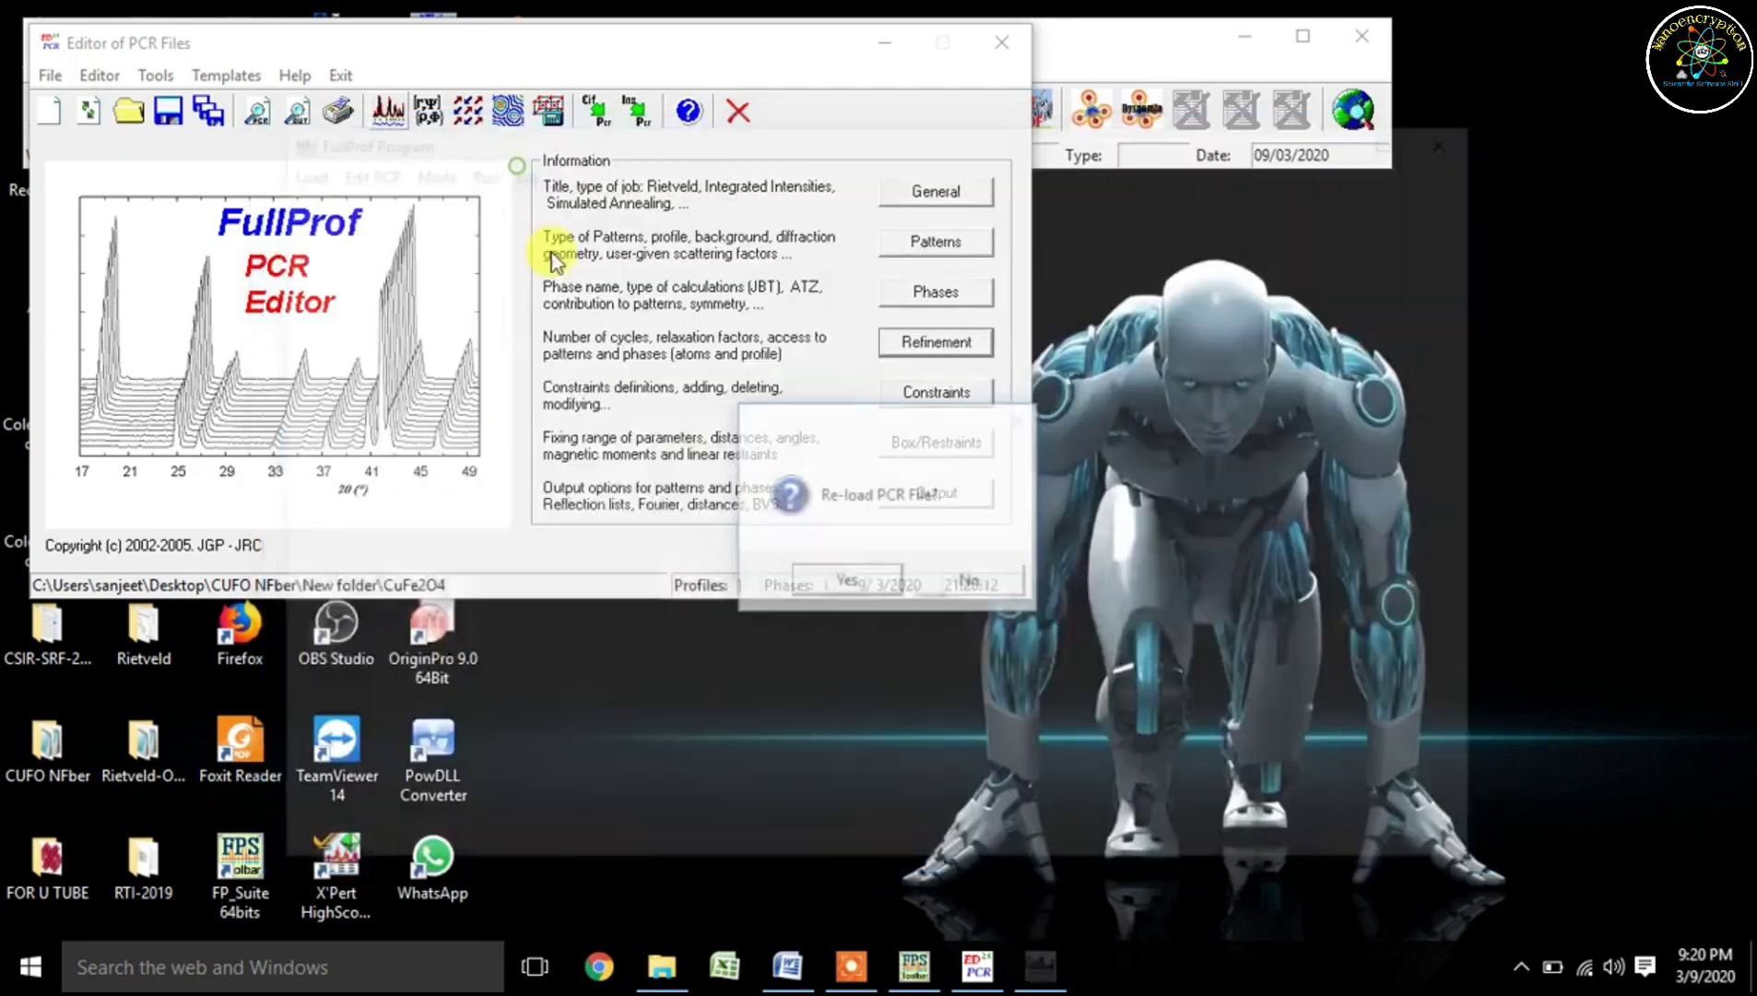
pyautogui.click(849, 586)
# - Enable B_iso refinement for all four Phase 1 atoms and accept the refinement settings
pyautogui.click(922, 343)
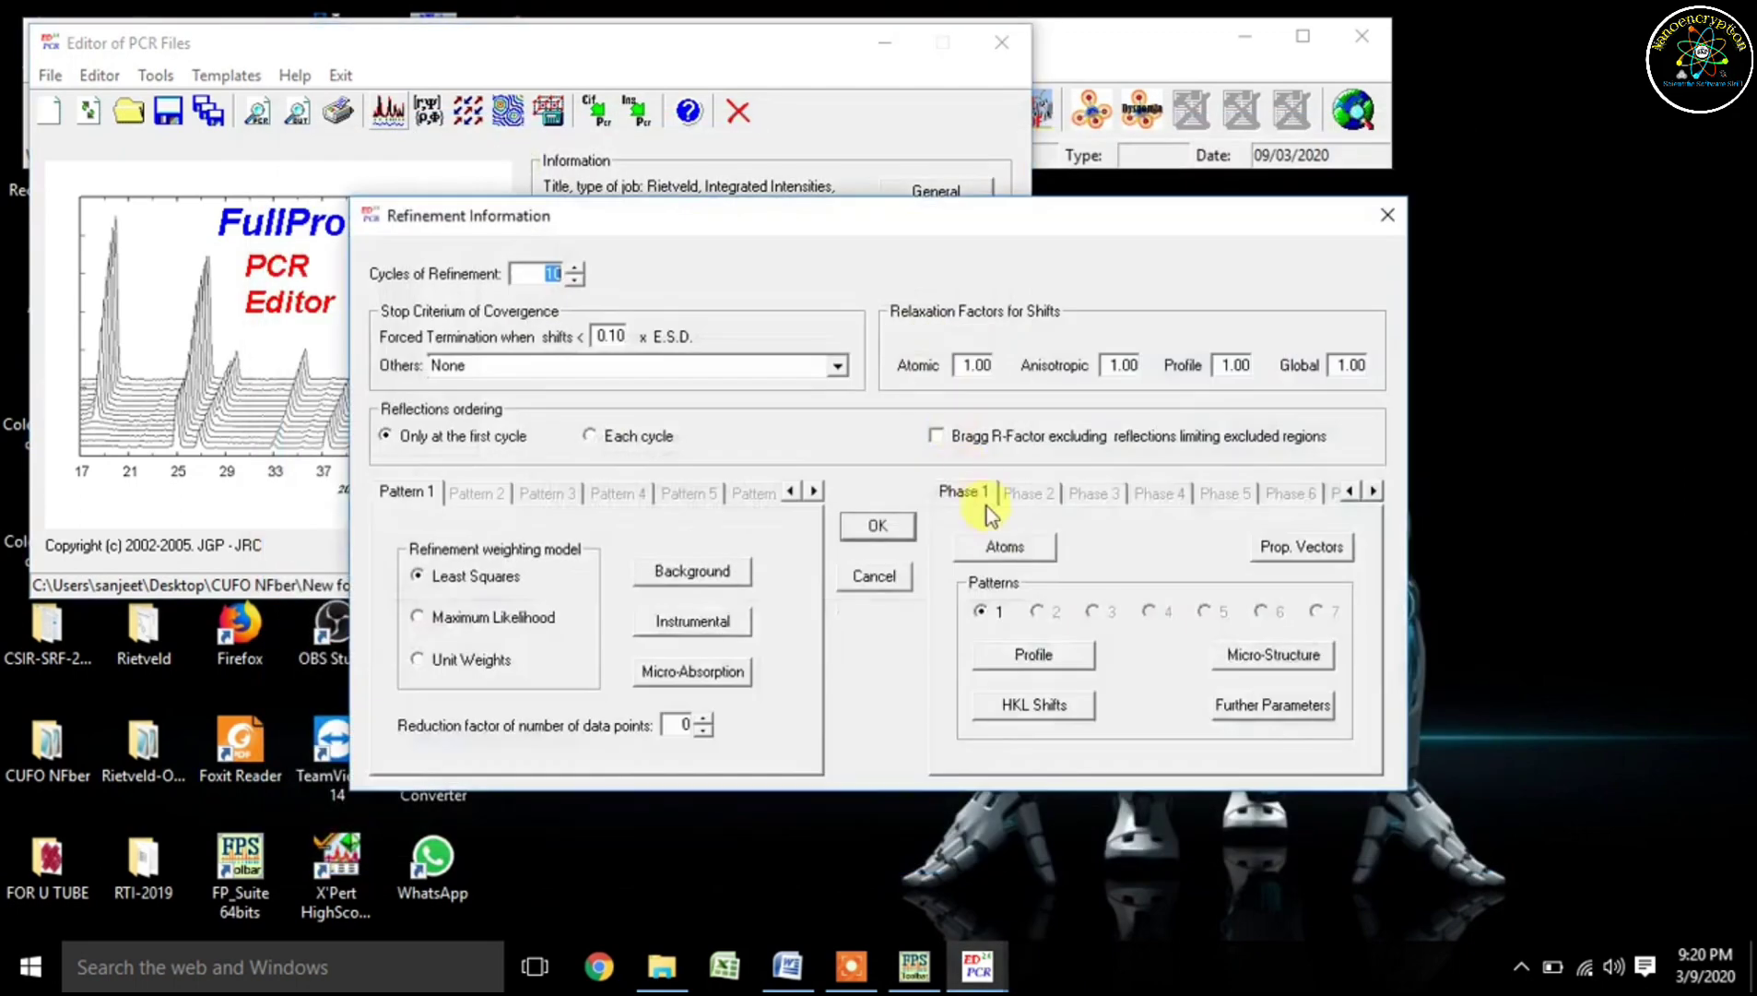
pyautogui.click(1007, 550)
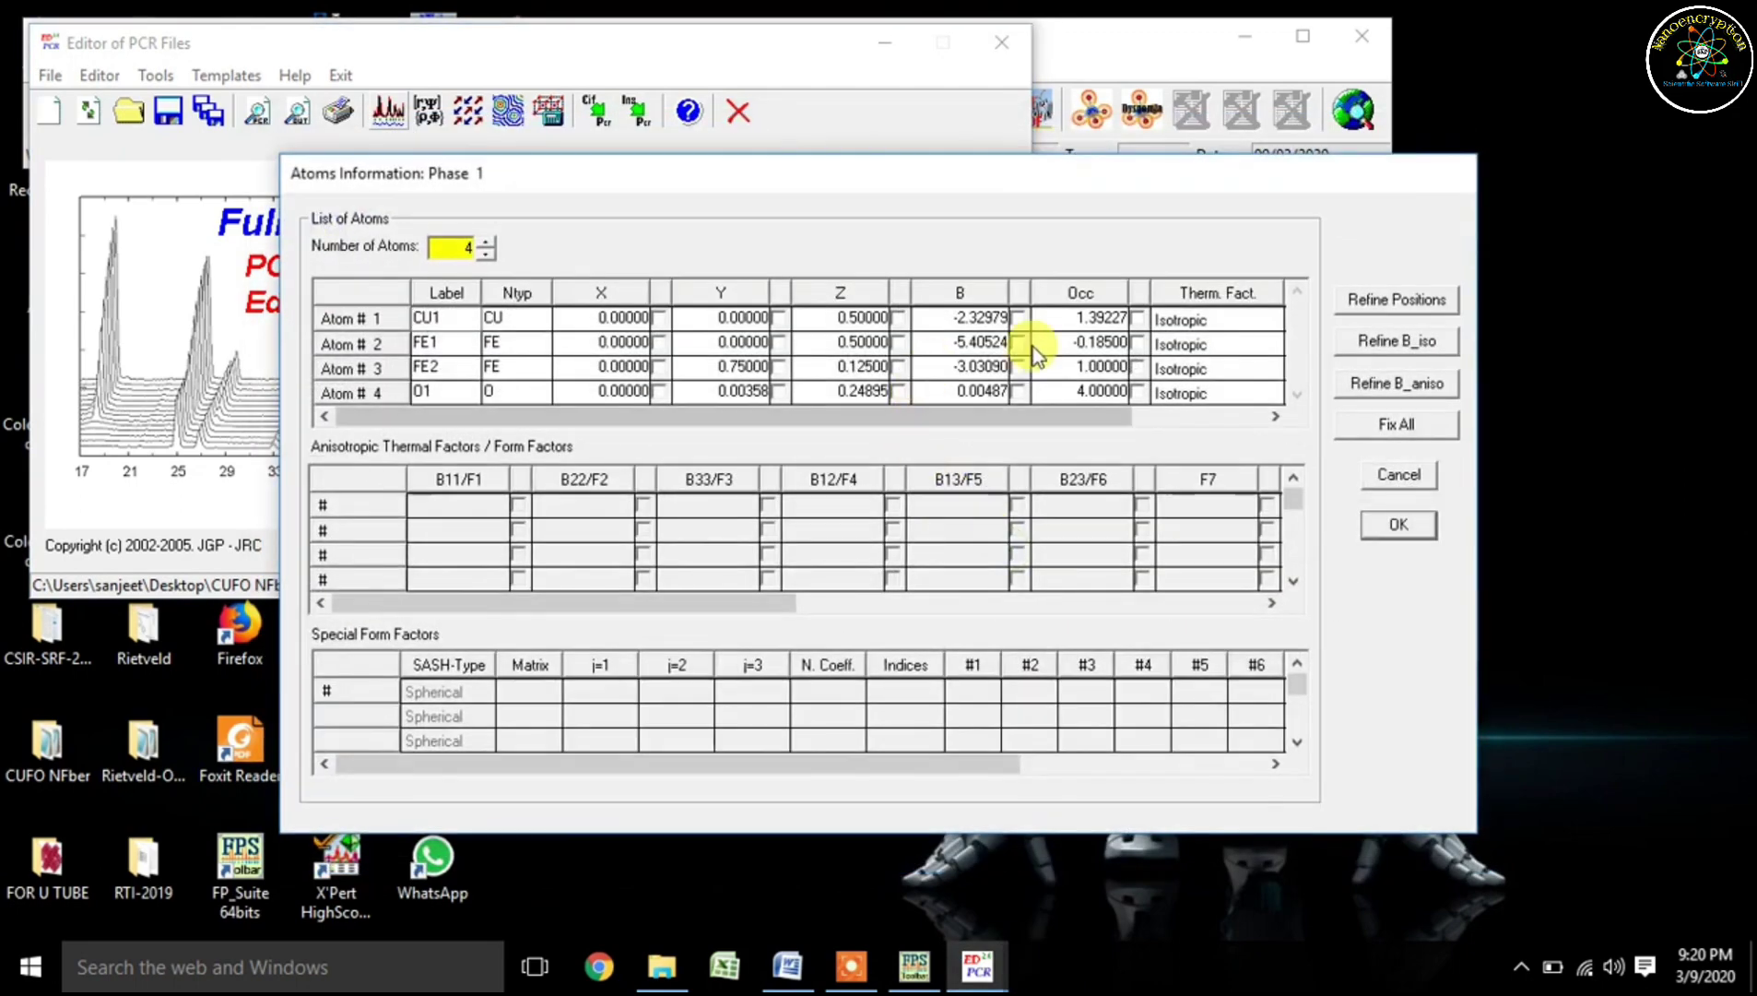
pyautogui.click(1378, 342)
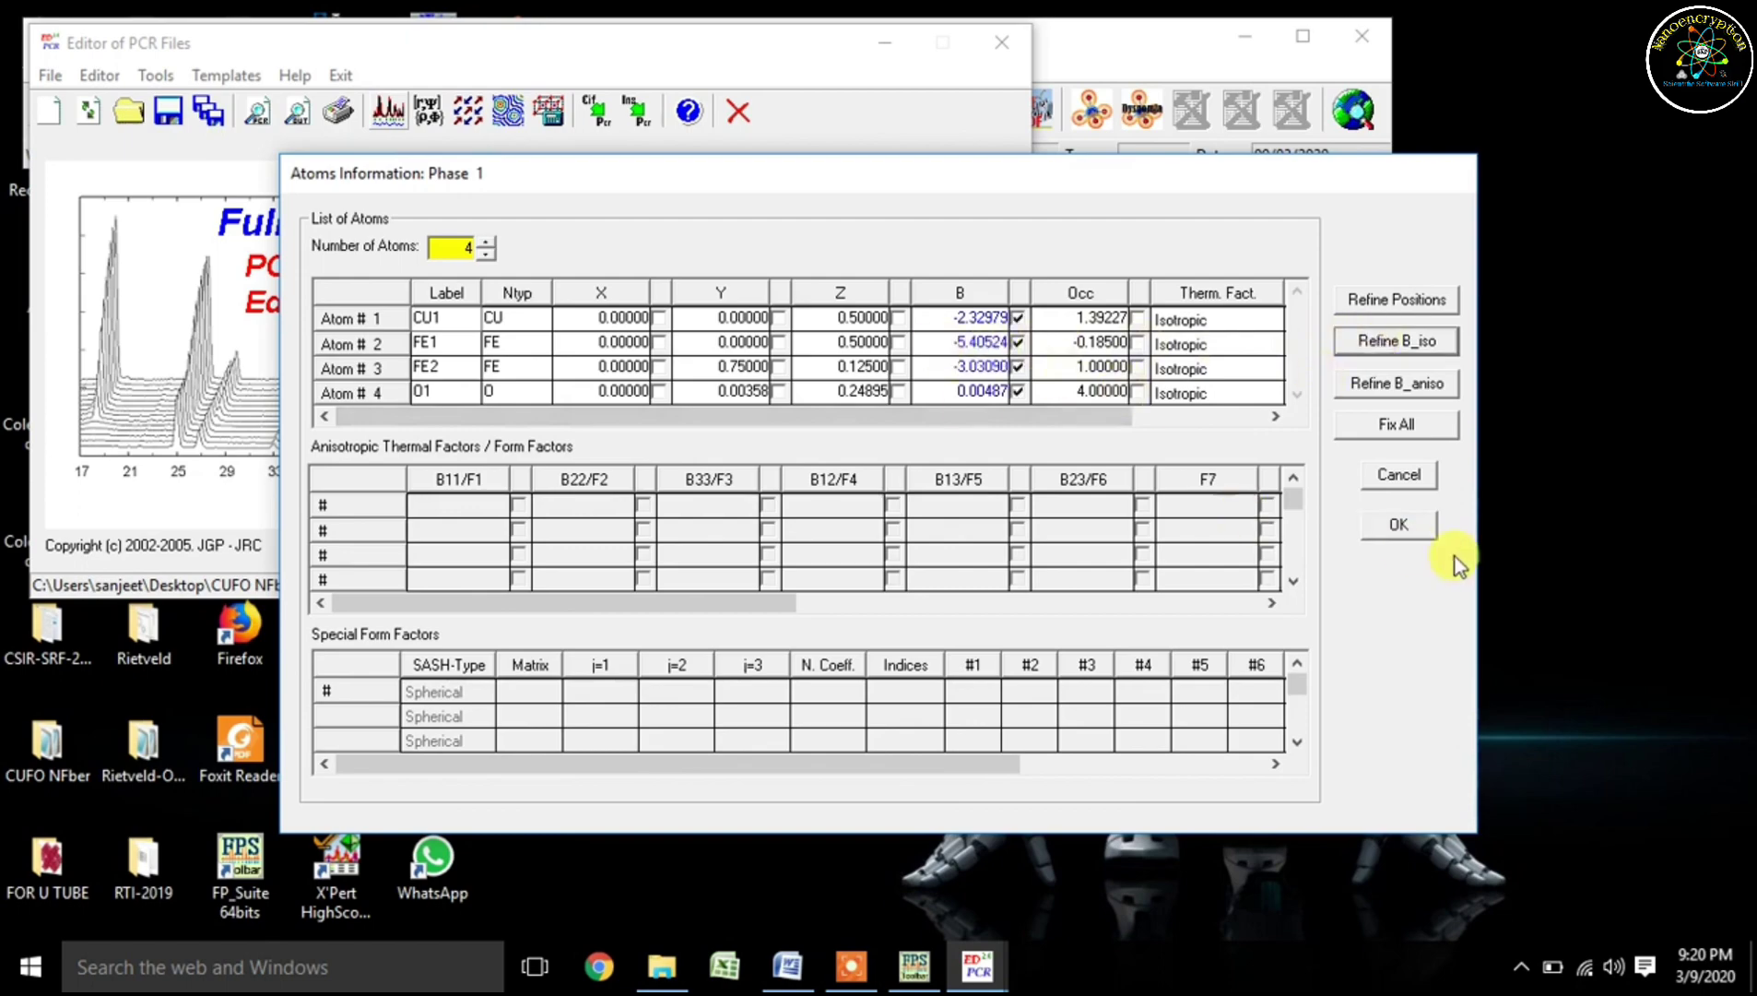
pyautogui.click(1400, 525)
pyautogui.click(893, 536)
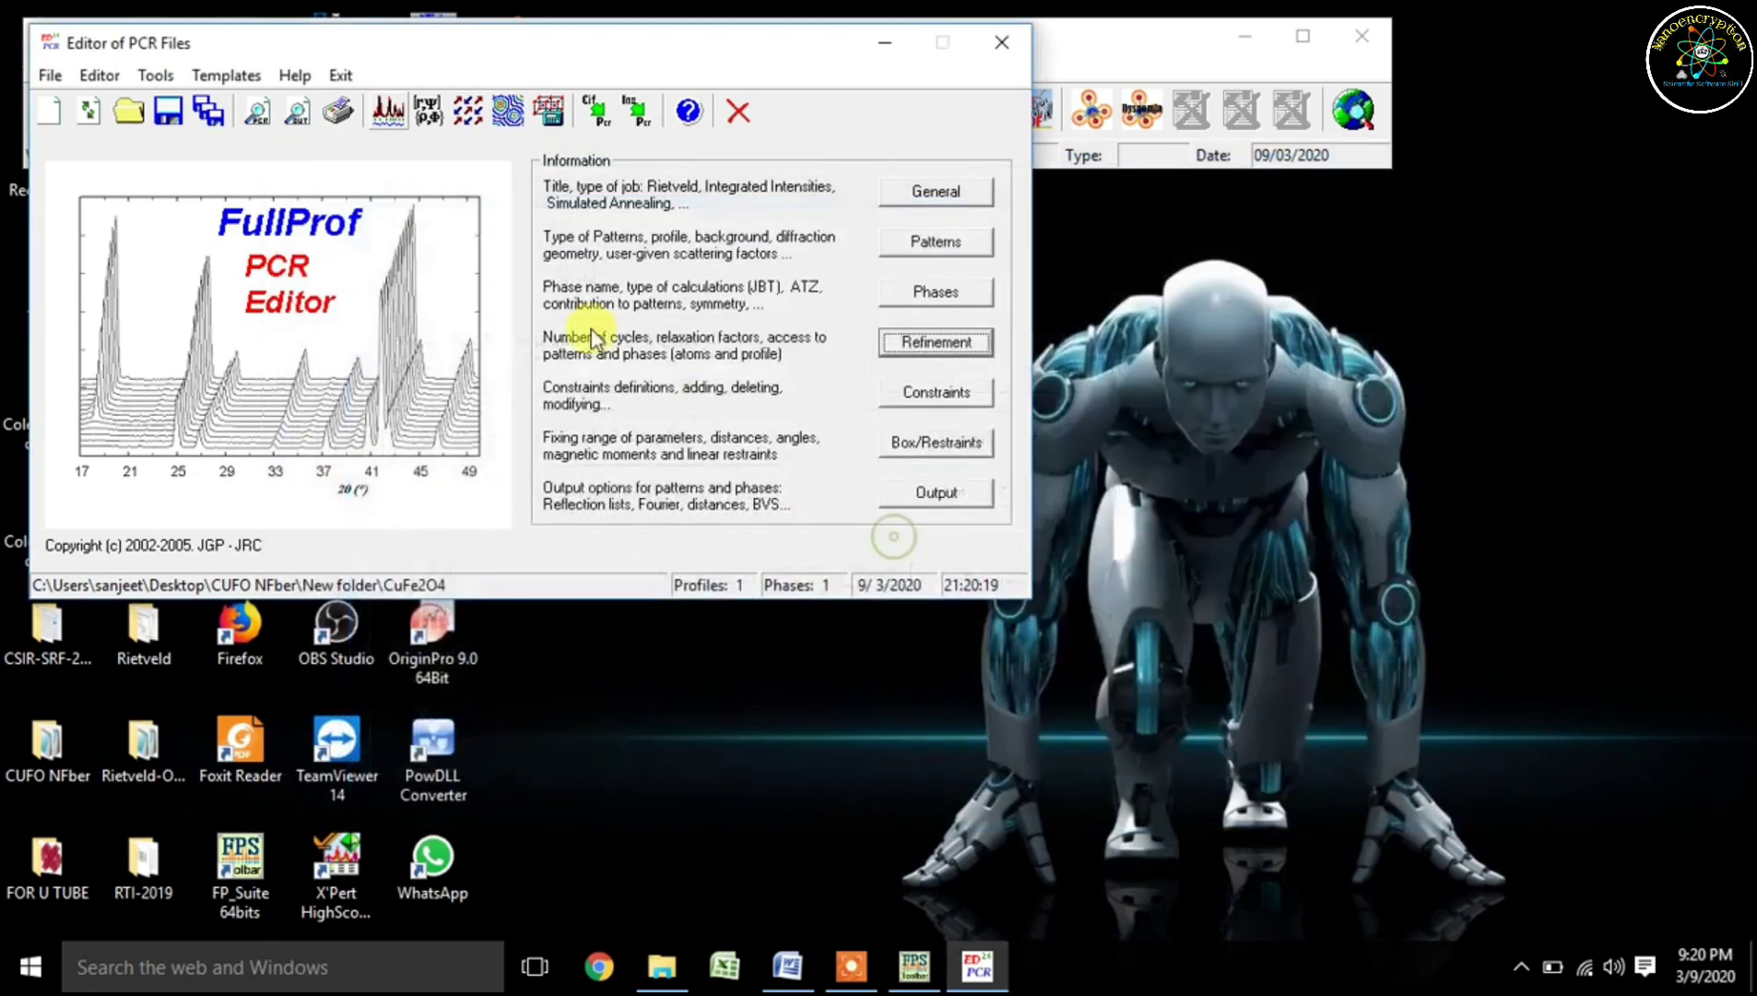
# - Run the refinement with the isotropic B factors enabled, exit the FullProf run window and reload the PCR file
pyautogui.click(370, 109)
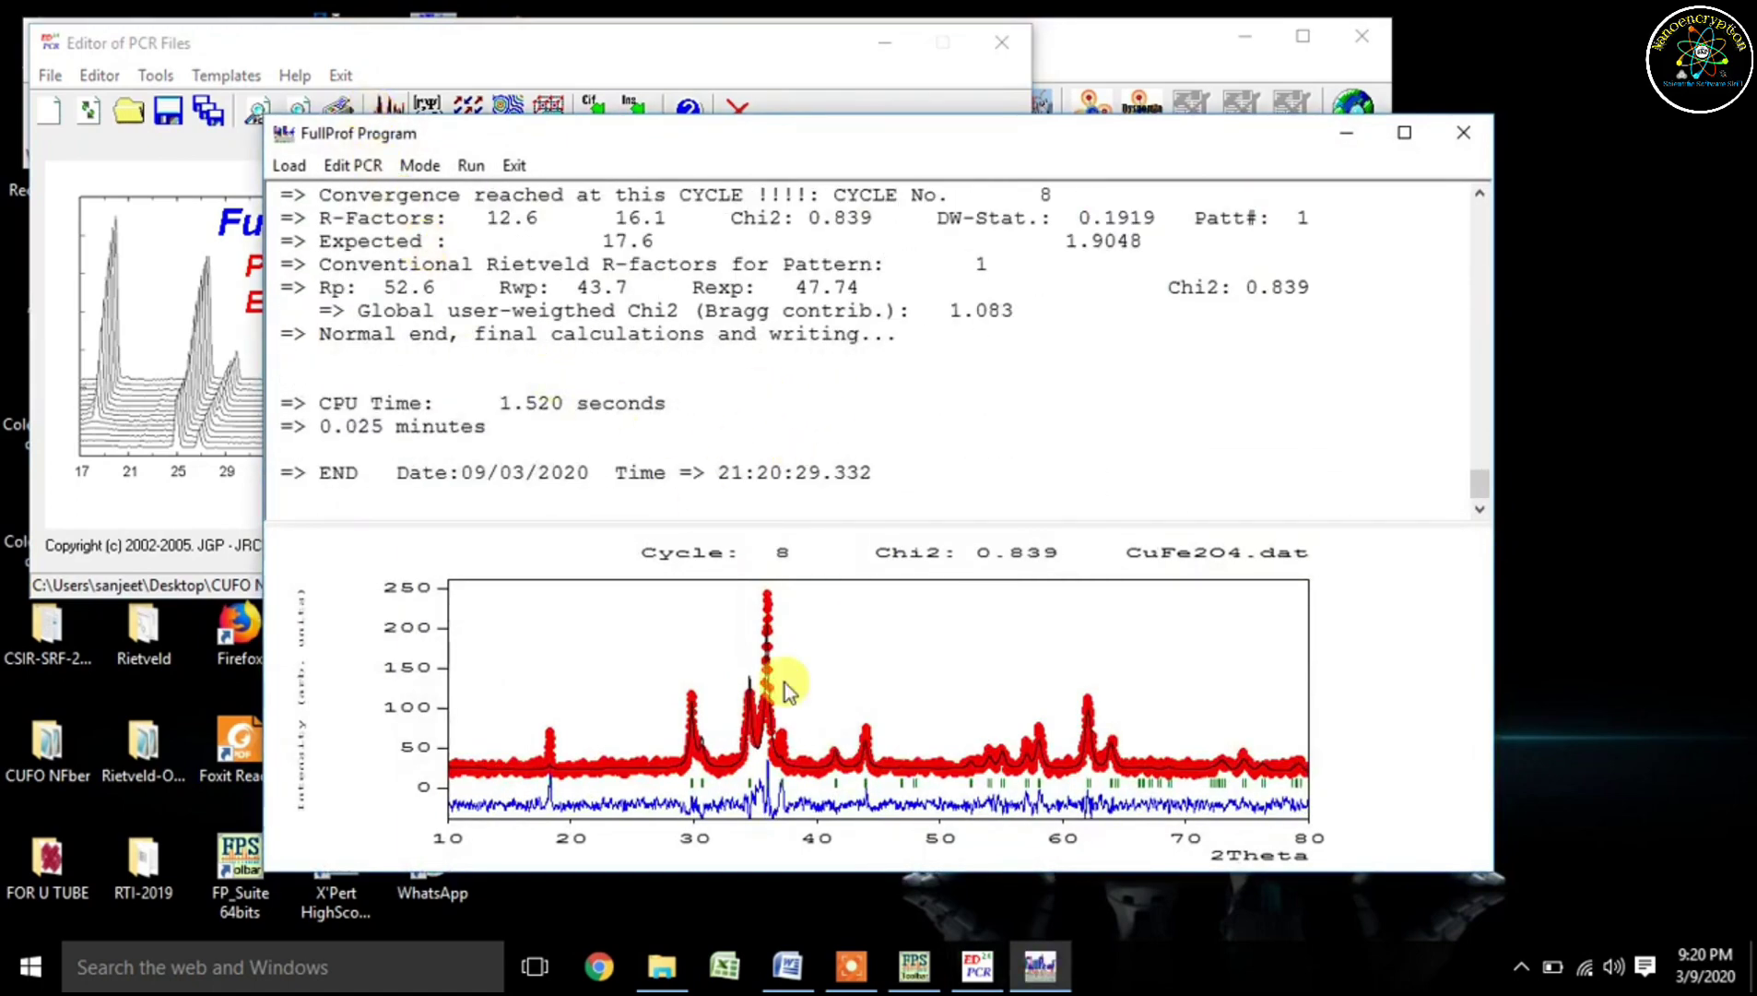
pyautogui.click(516, 167)
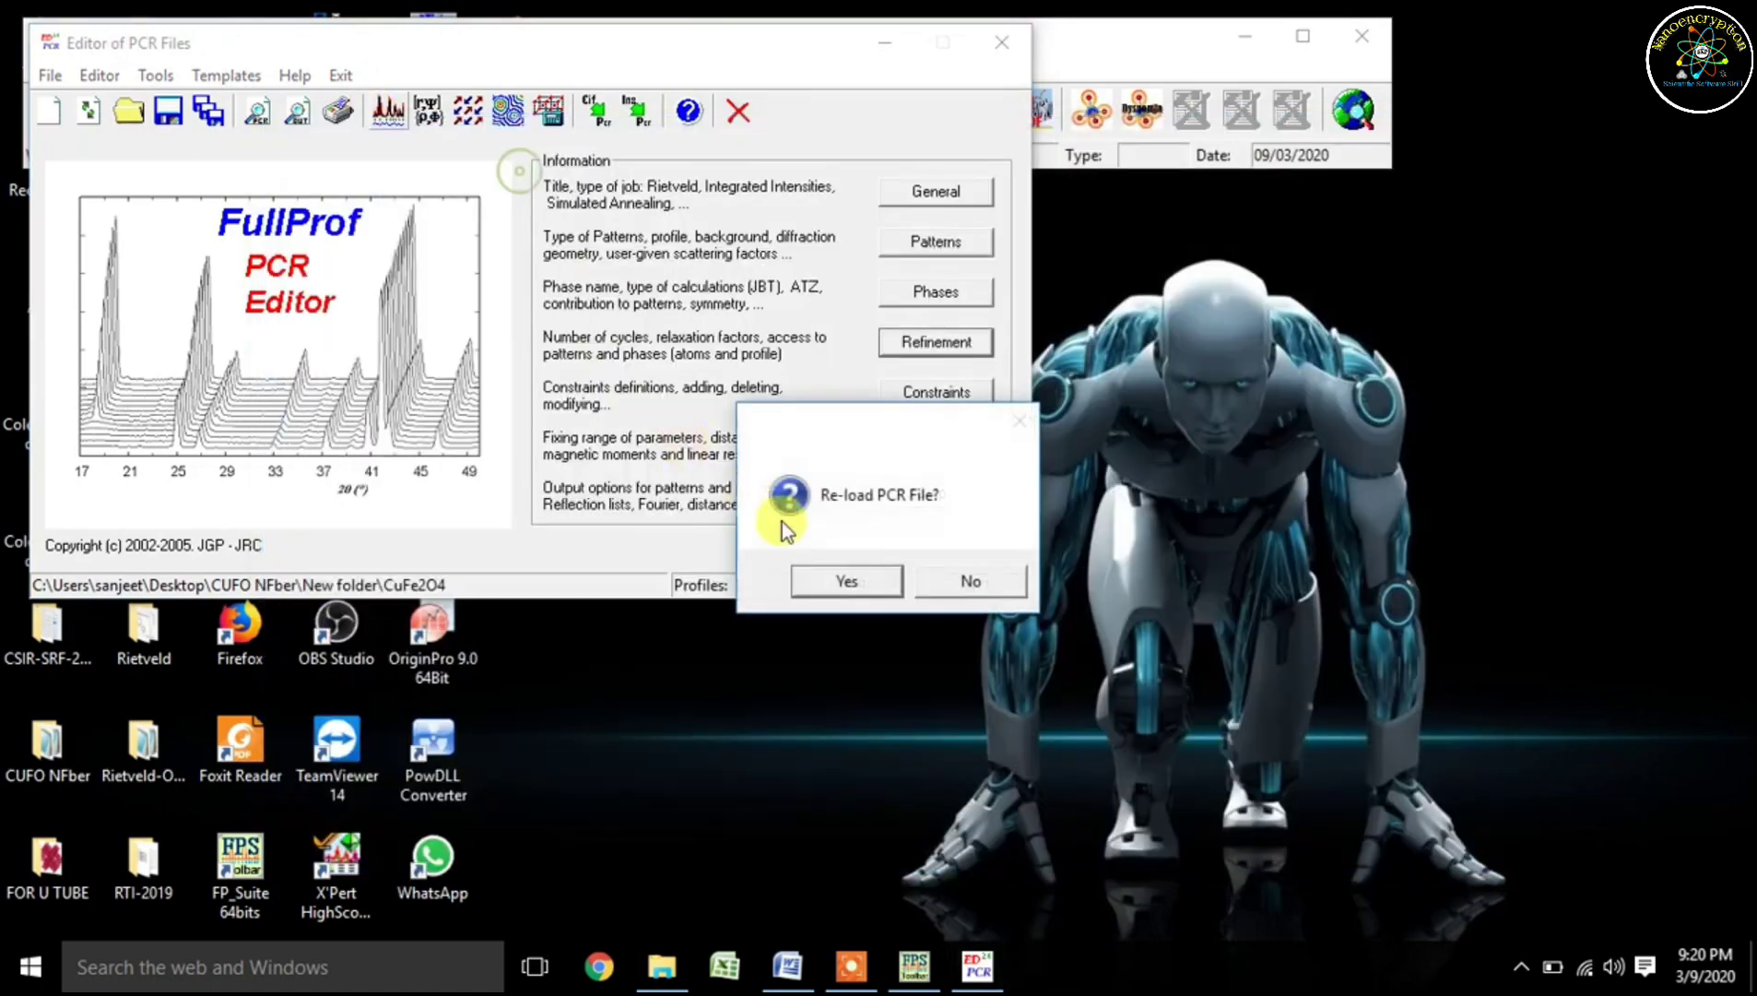
pyautogui.click(839, 581)
# - Reapply B_iso refinement to the Phase 1 atoms and turn off refinement of B for atom CU1
pyautogui.click(953, 352)
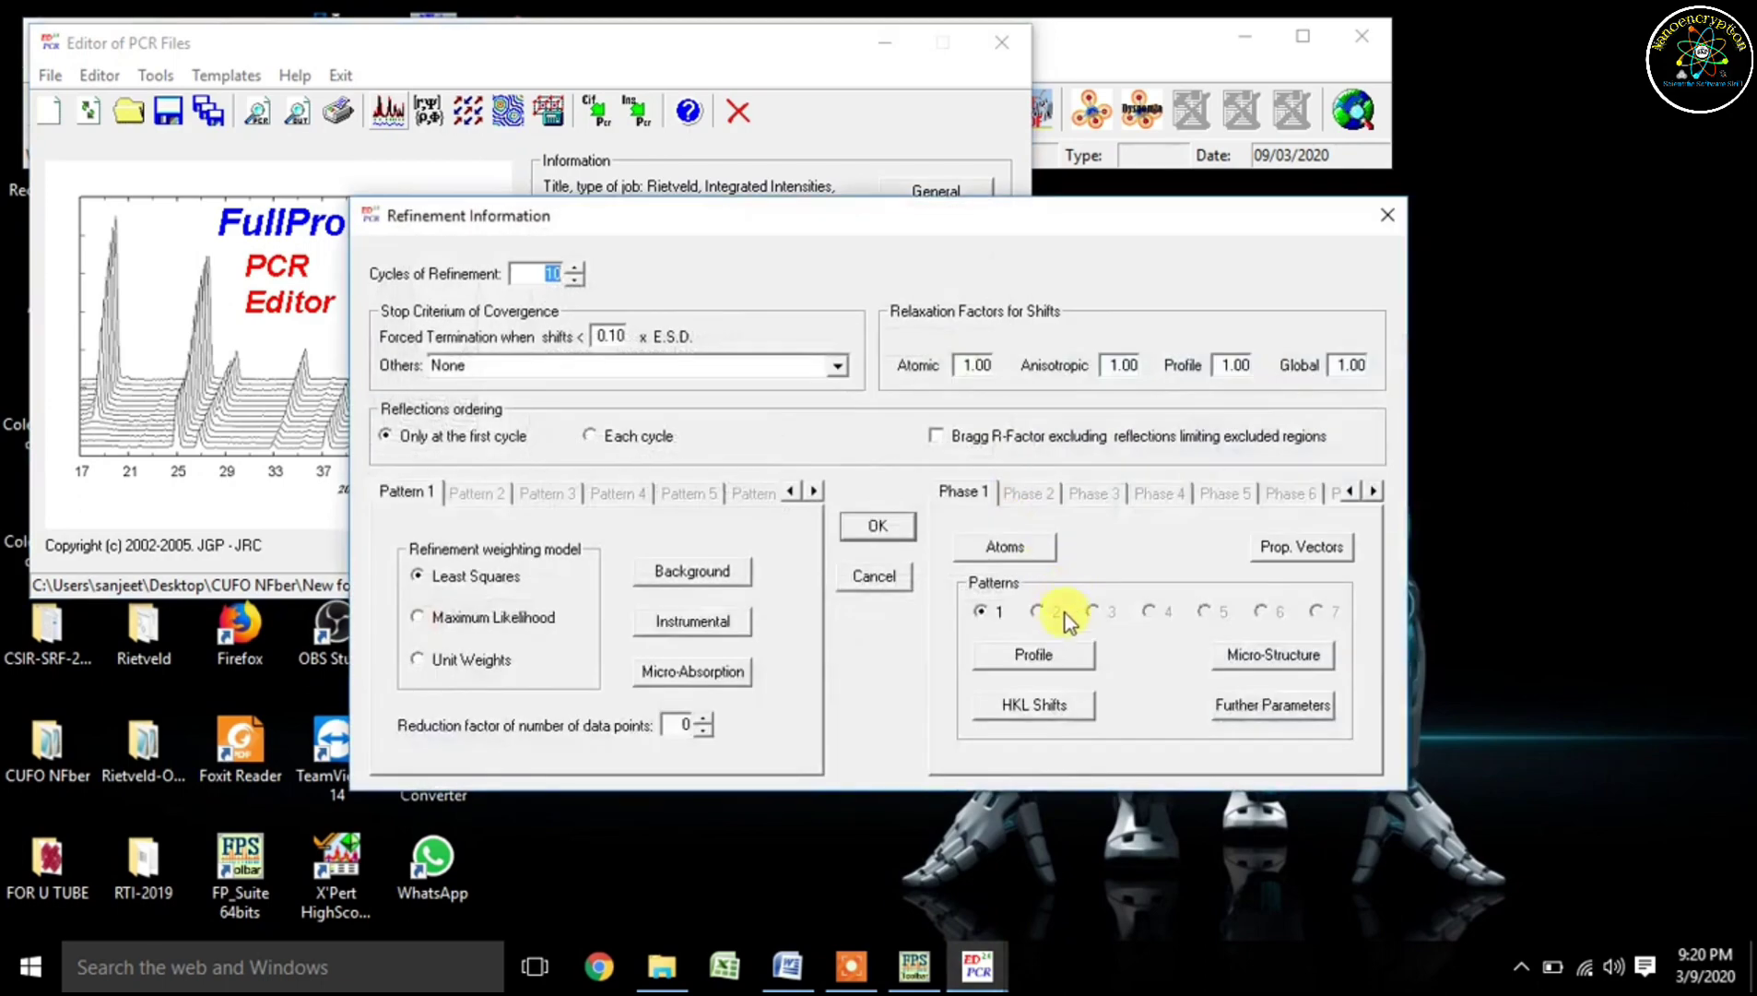
pyautogui.click(1007, 548)
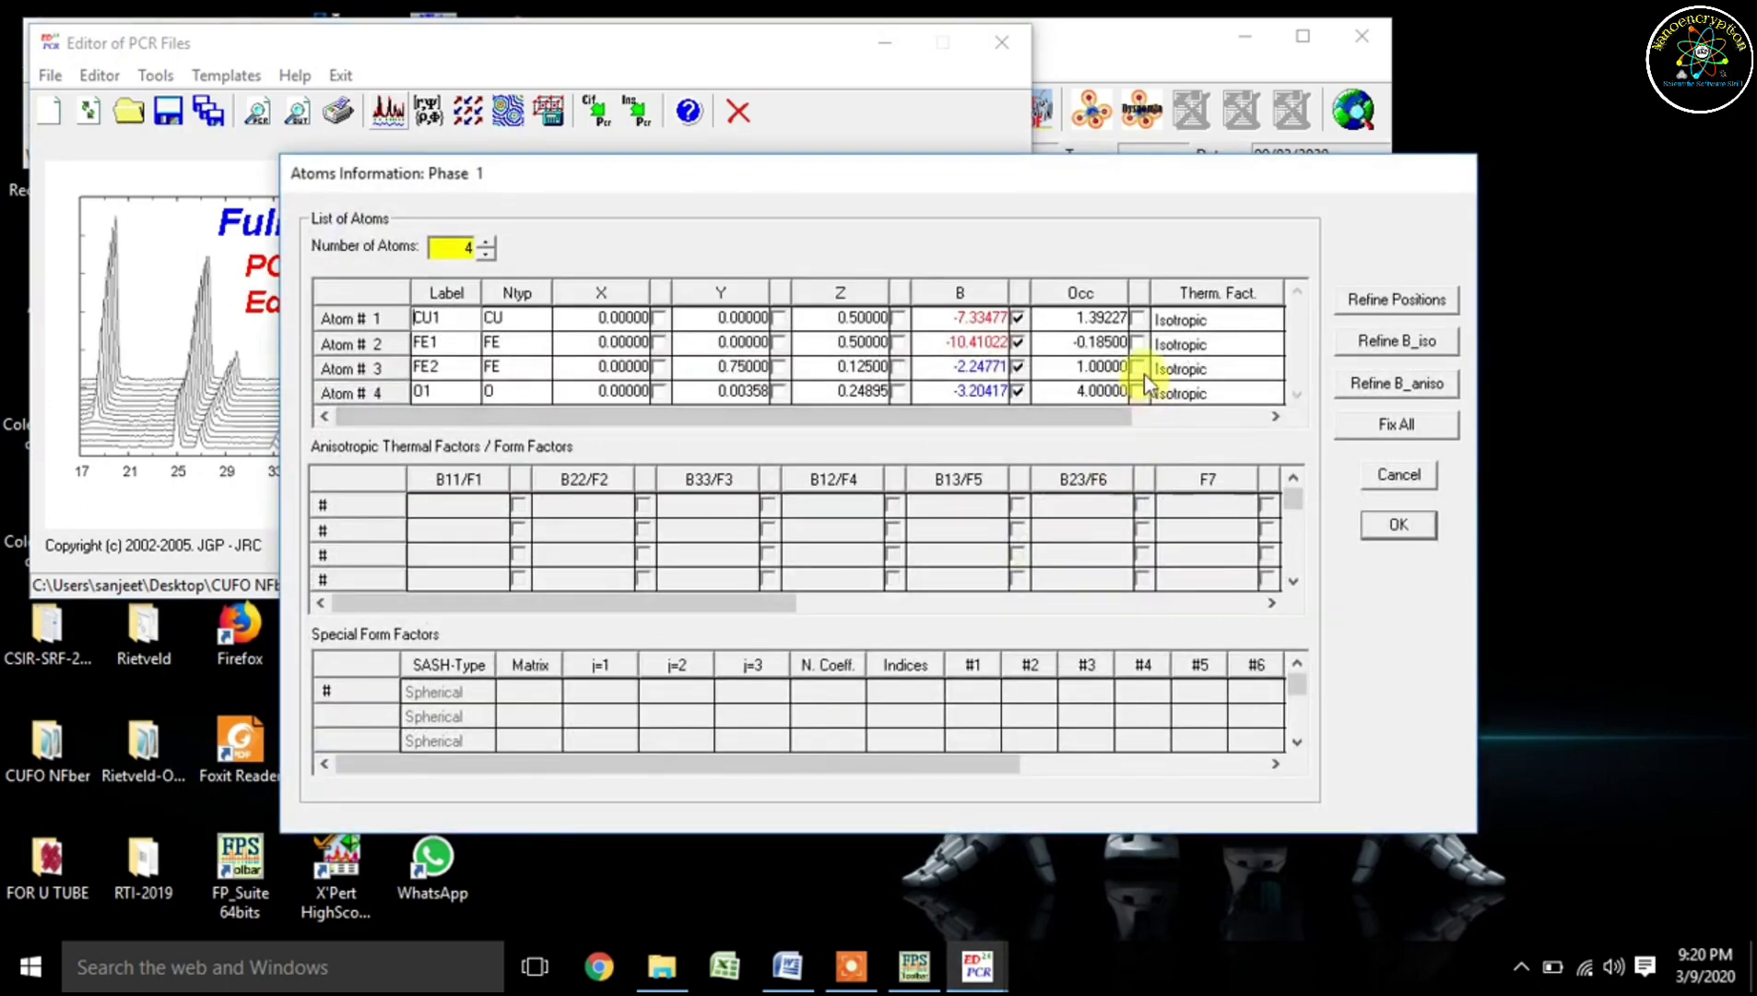
pyautogui.click(1408, 385)
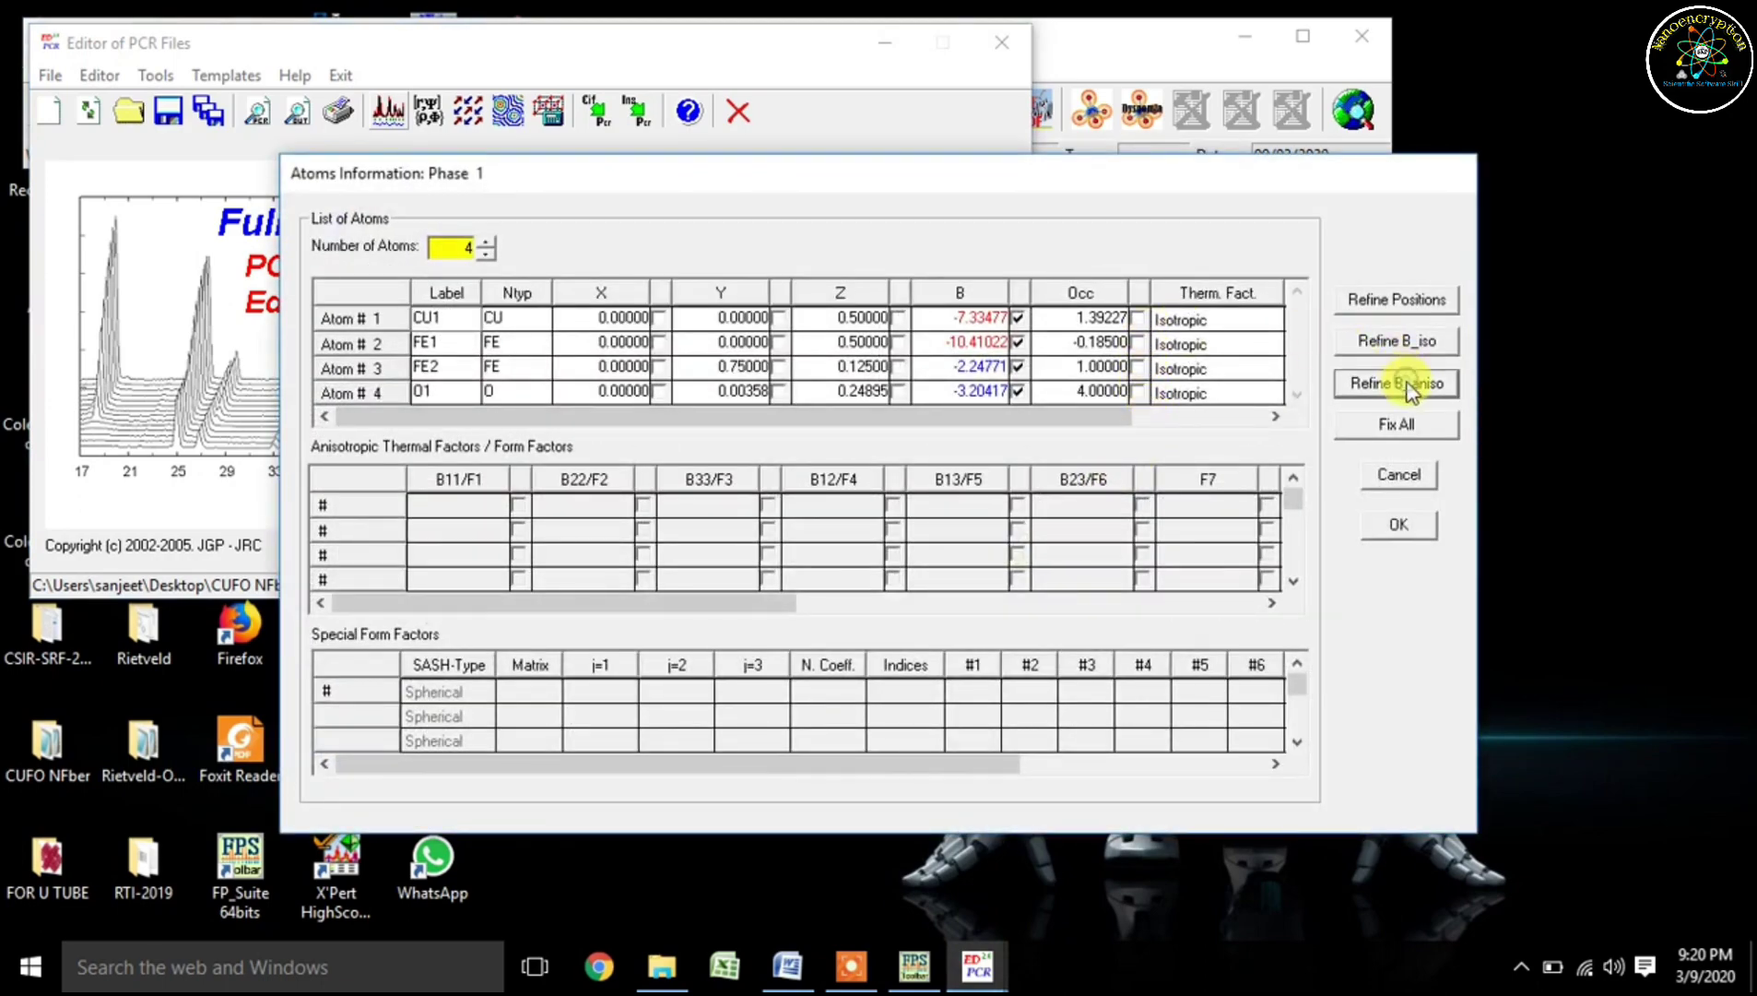
pyautogui.click(1389, 351)
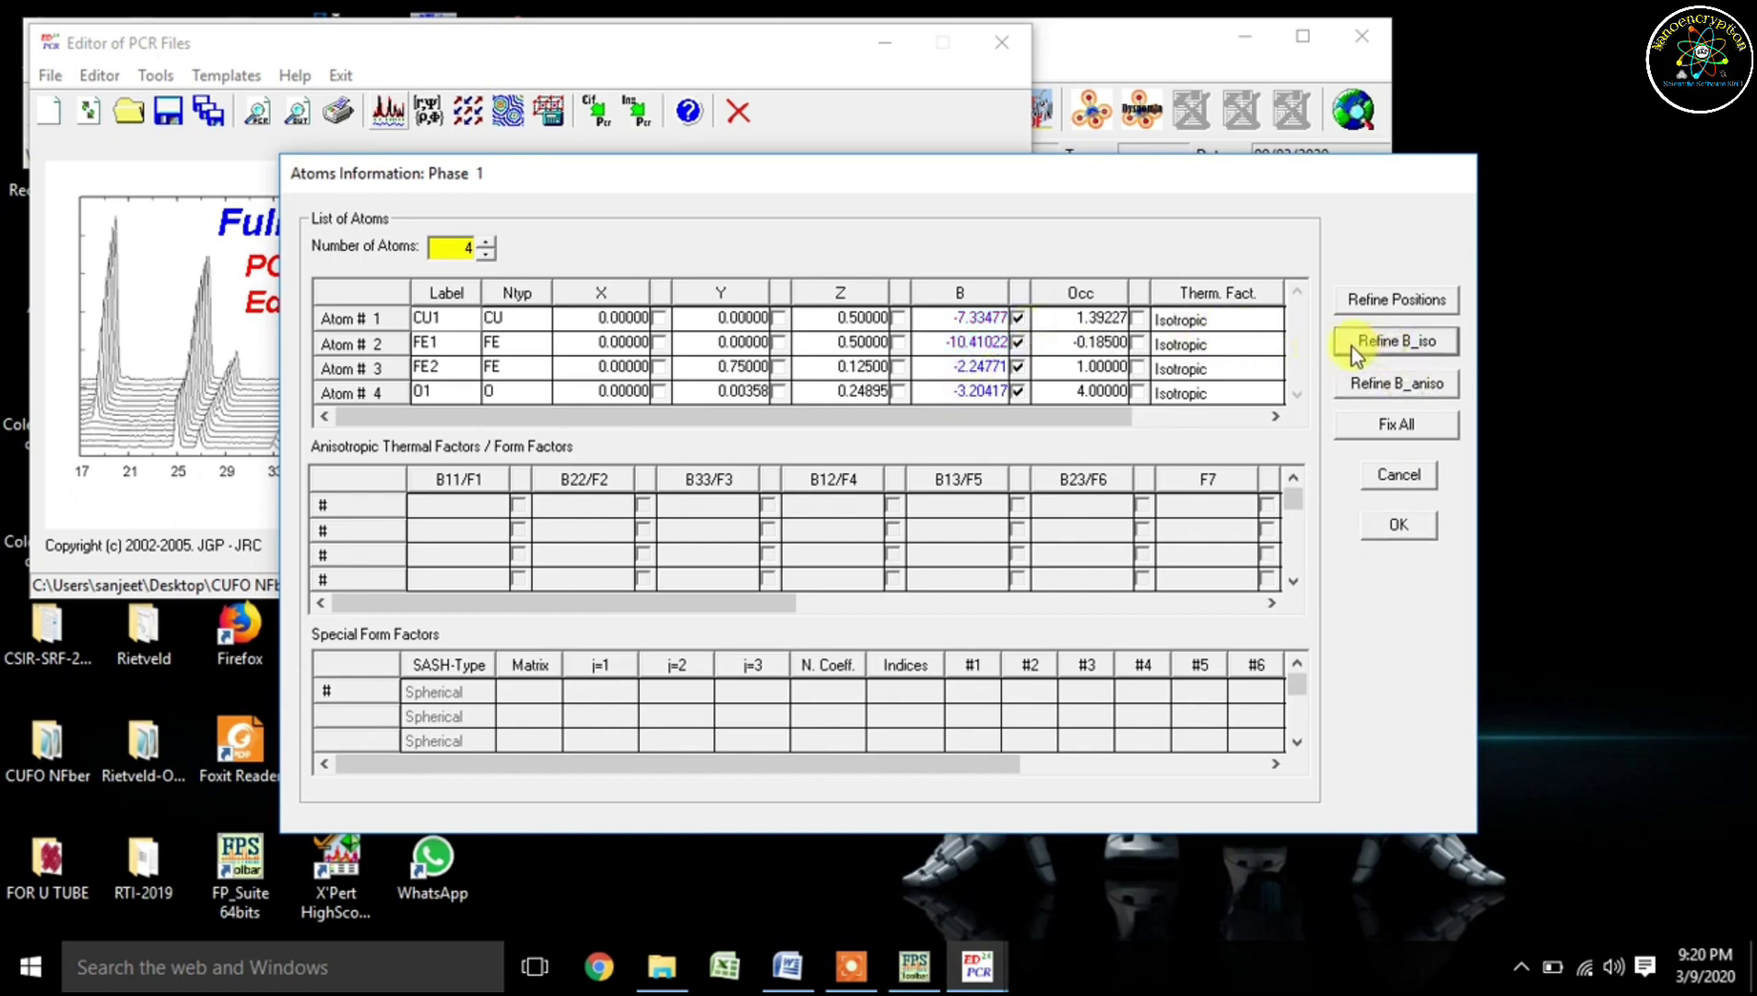
pyautogui.click(1018, 318)
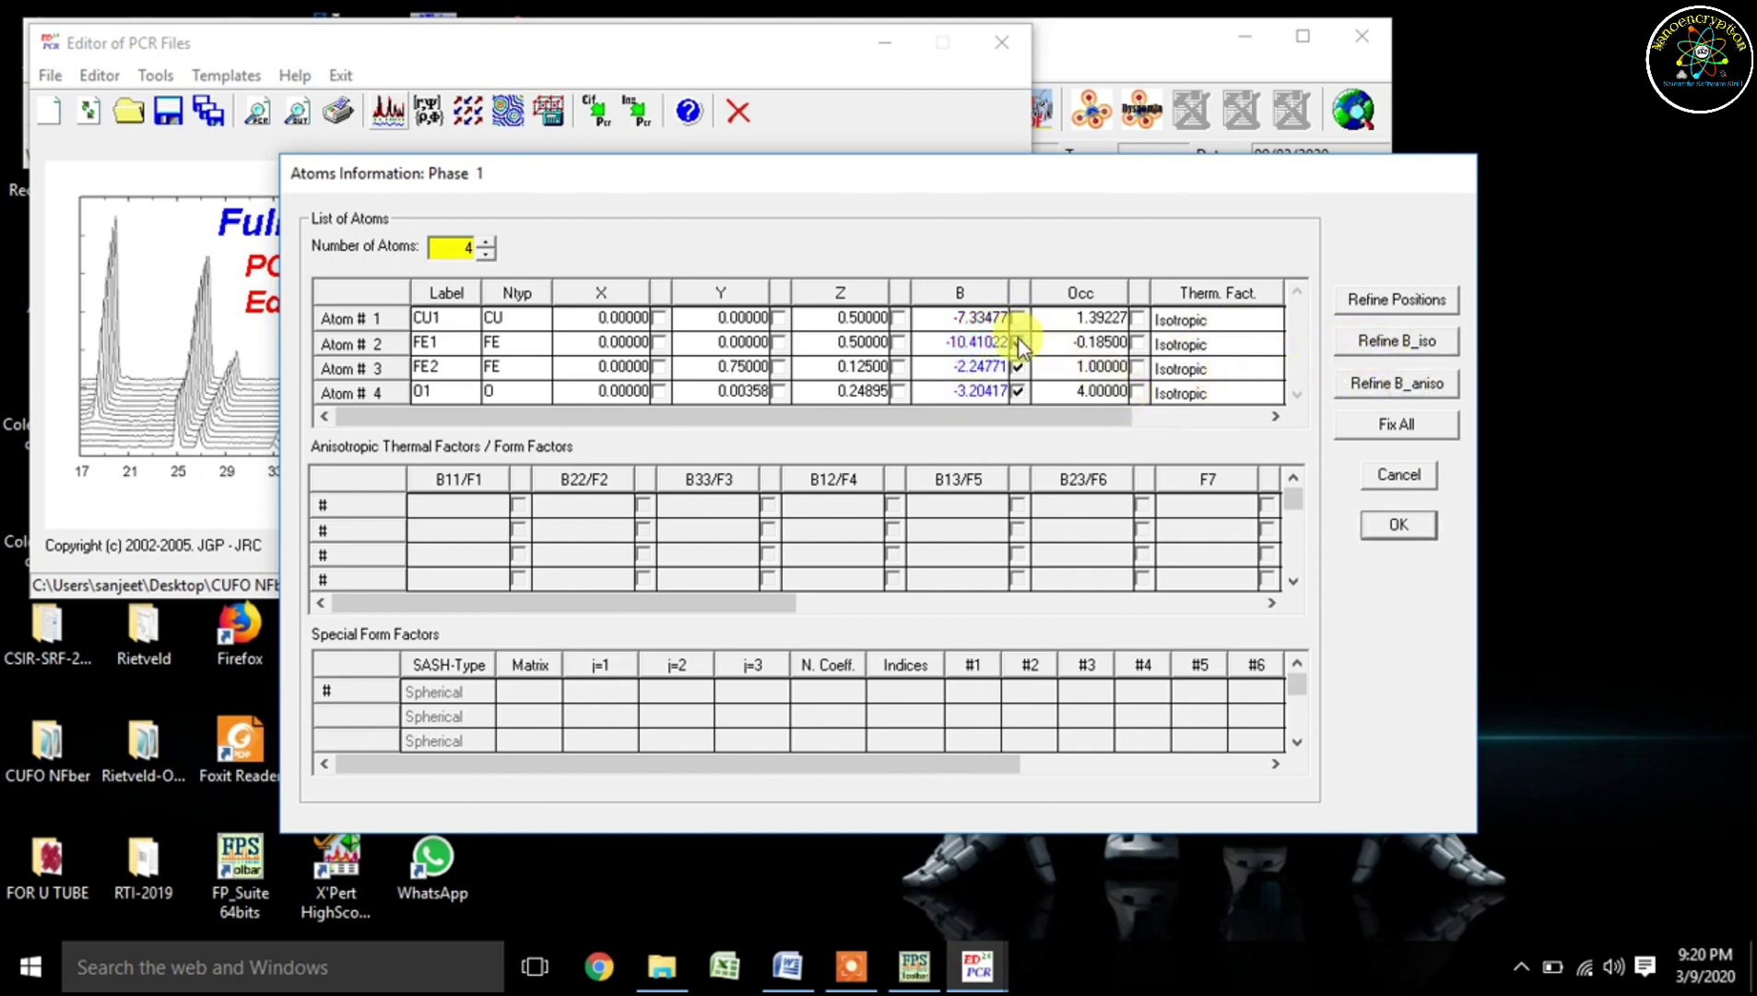
# - Enable occupancy refinement for atoms FE1, FE2 and O1, accept the refinement settings and run the refinement
pyautogui.click(1138, 342)
pyautogui.click(1138, 367)
pyautogui.click(1138, 392)
pyautogui.click(1396, 524)
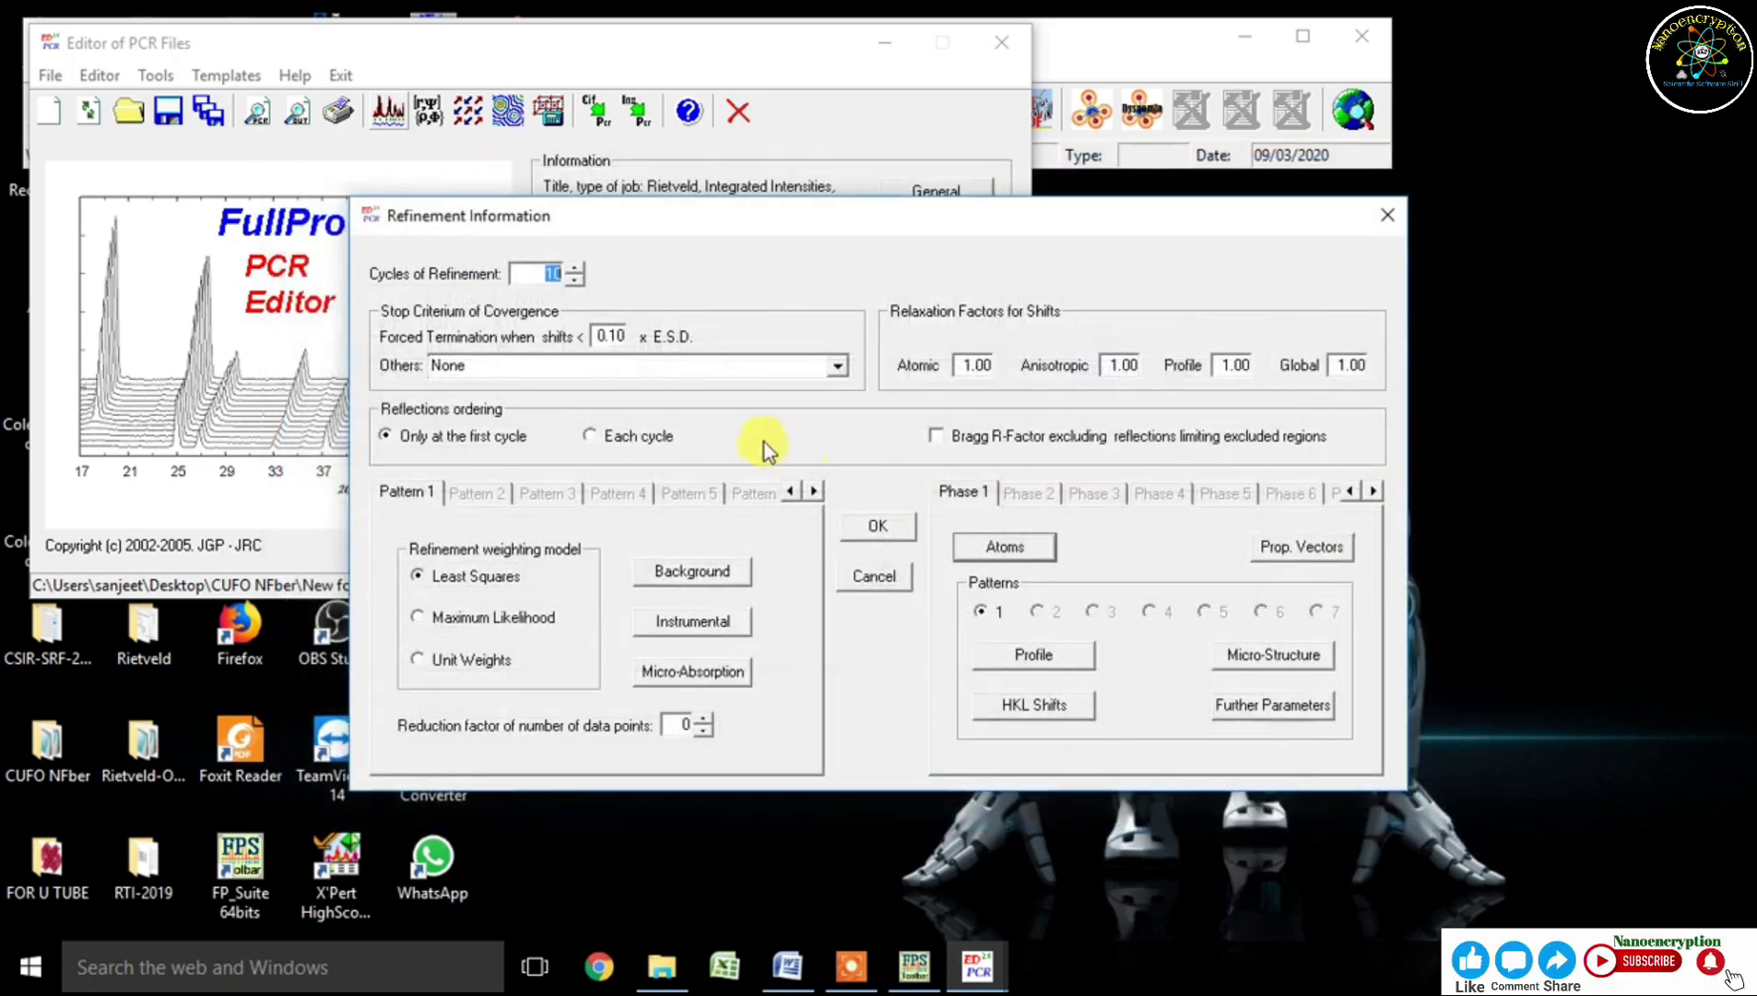
pyautogui.click(901, 526)
pyautogui.click(388, 111)
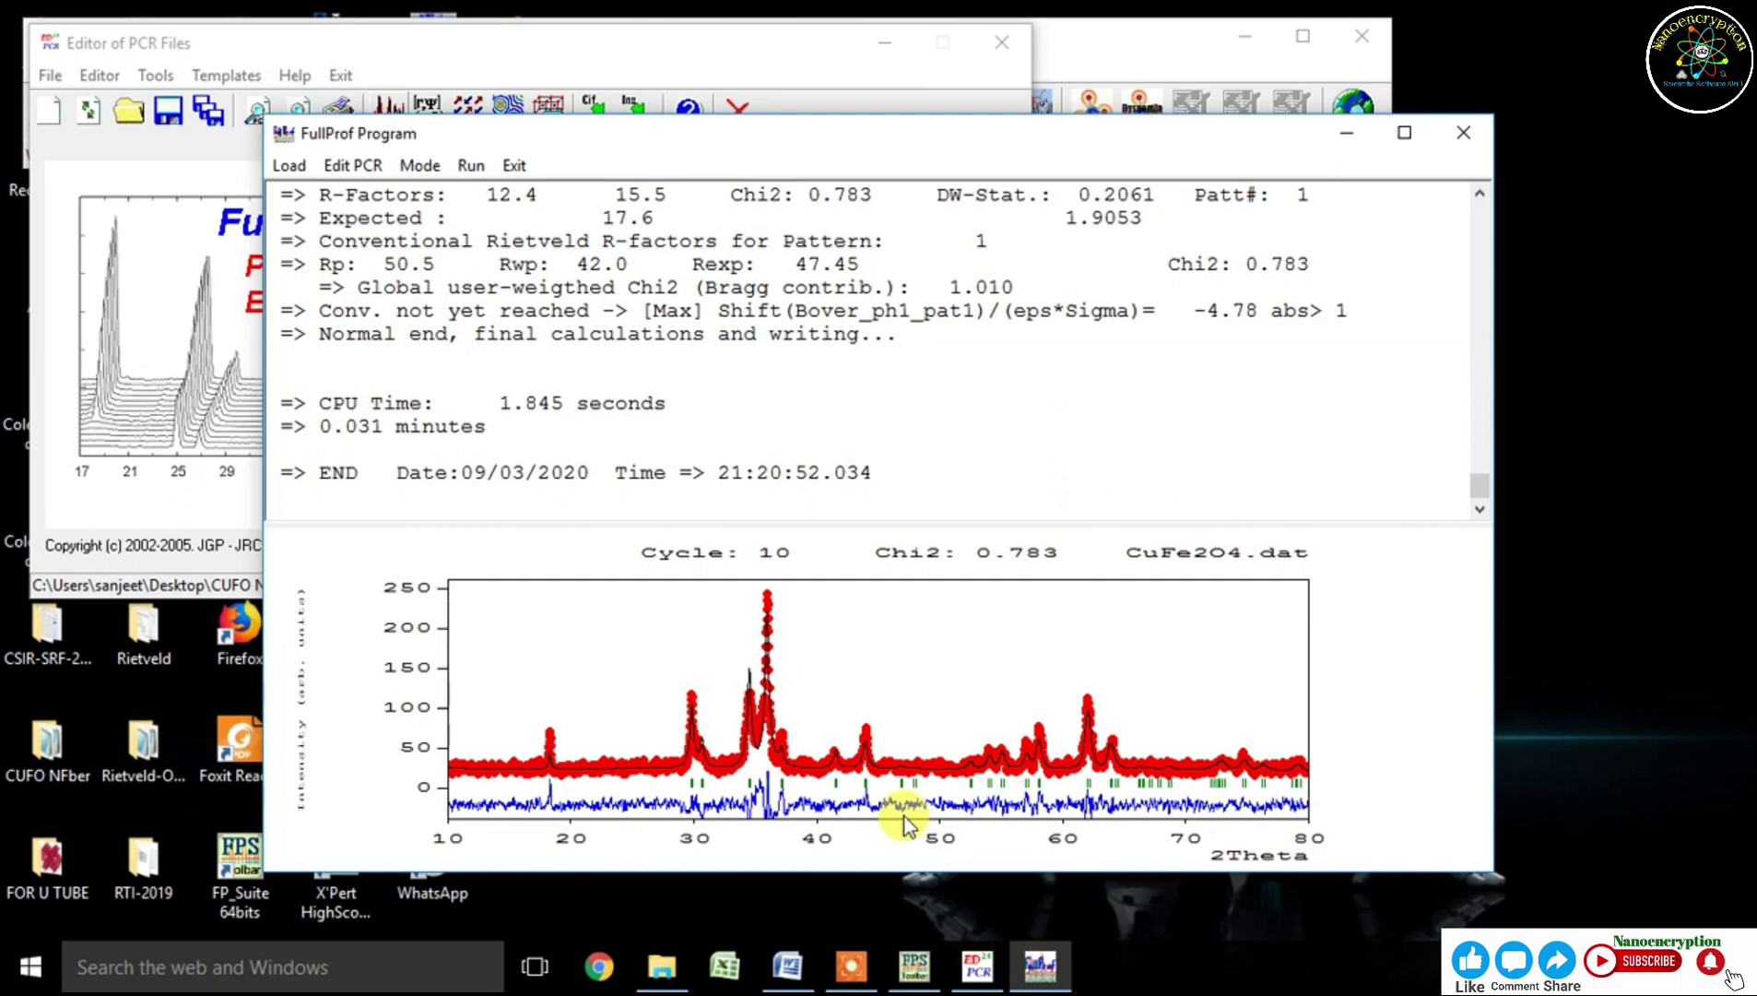
pyautogui.click(852, 966)
pyautogui.click(908, 926)
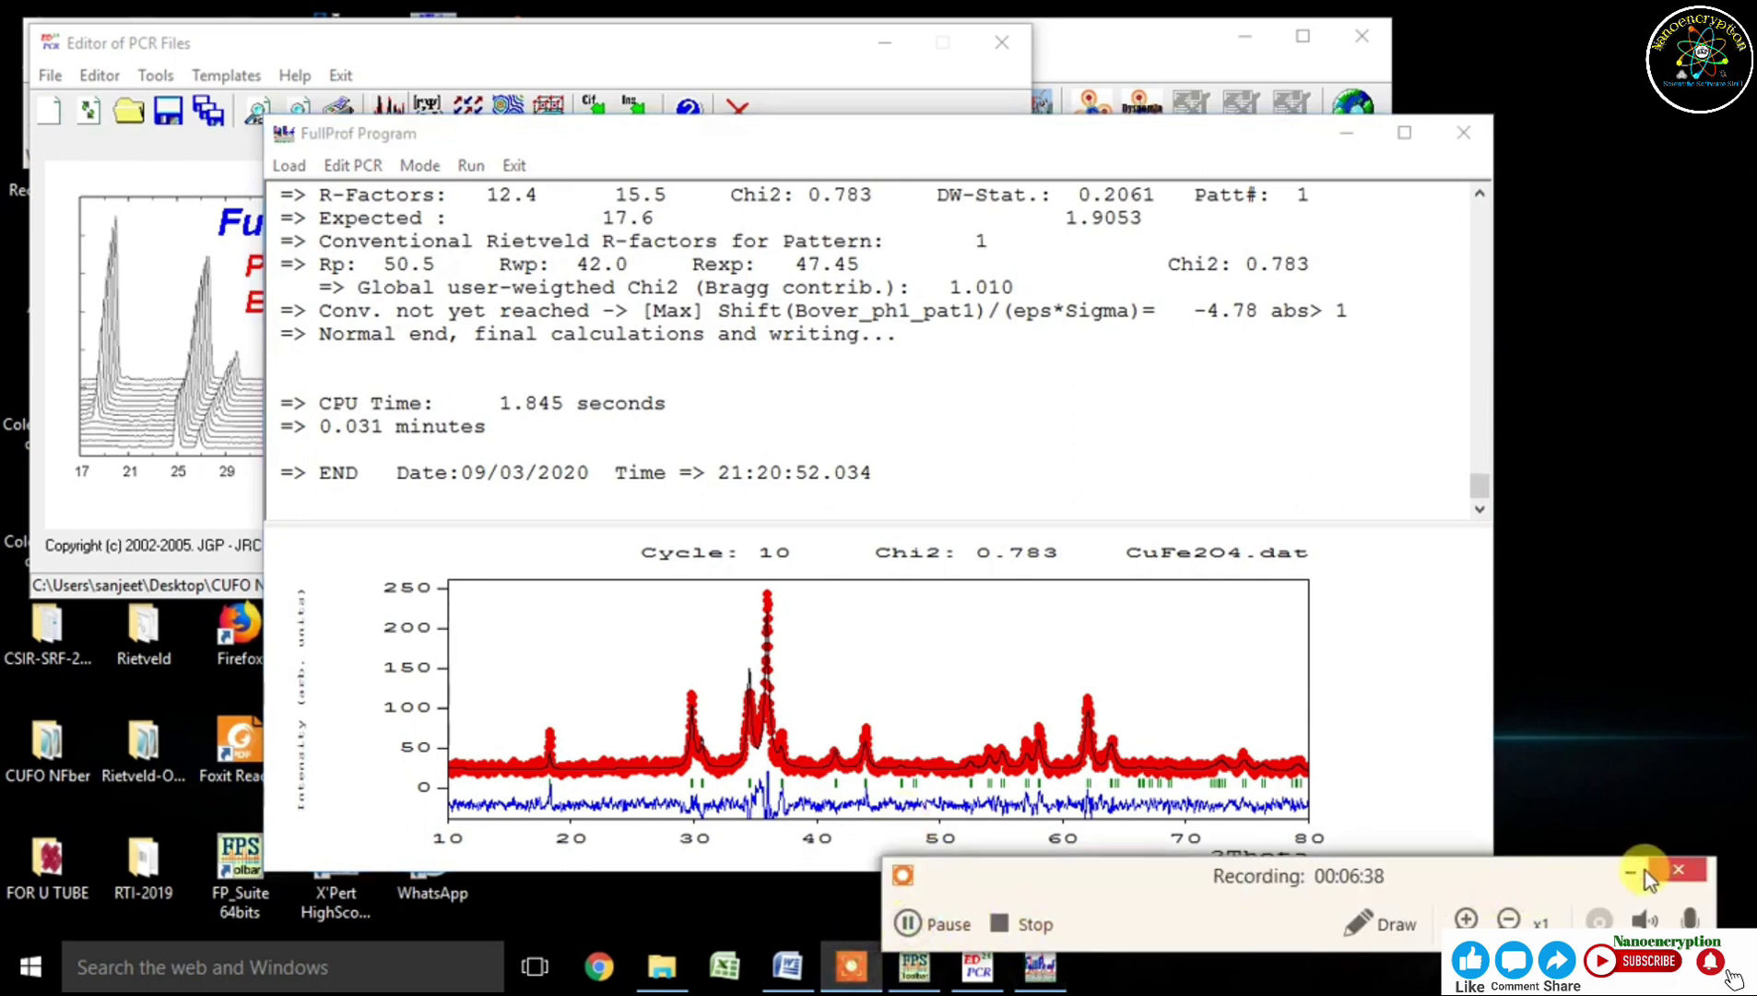
# - Exit the finished FullProf run window, reload the PCR file and close the PCR editor
pyautogui.click(1632, 871)
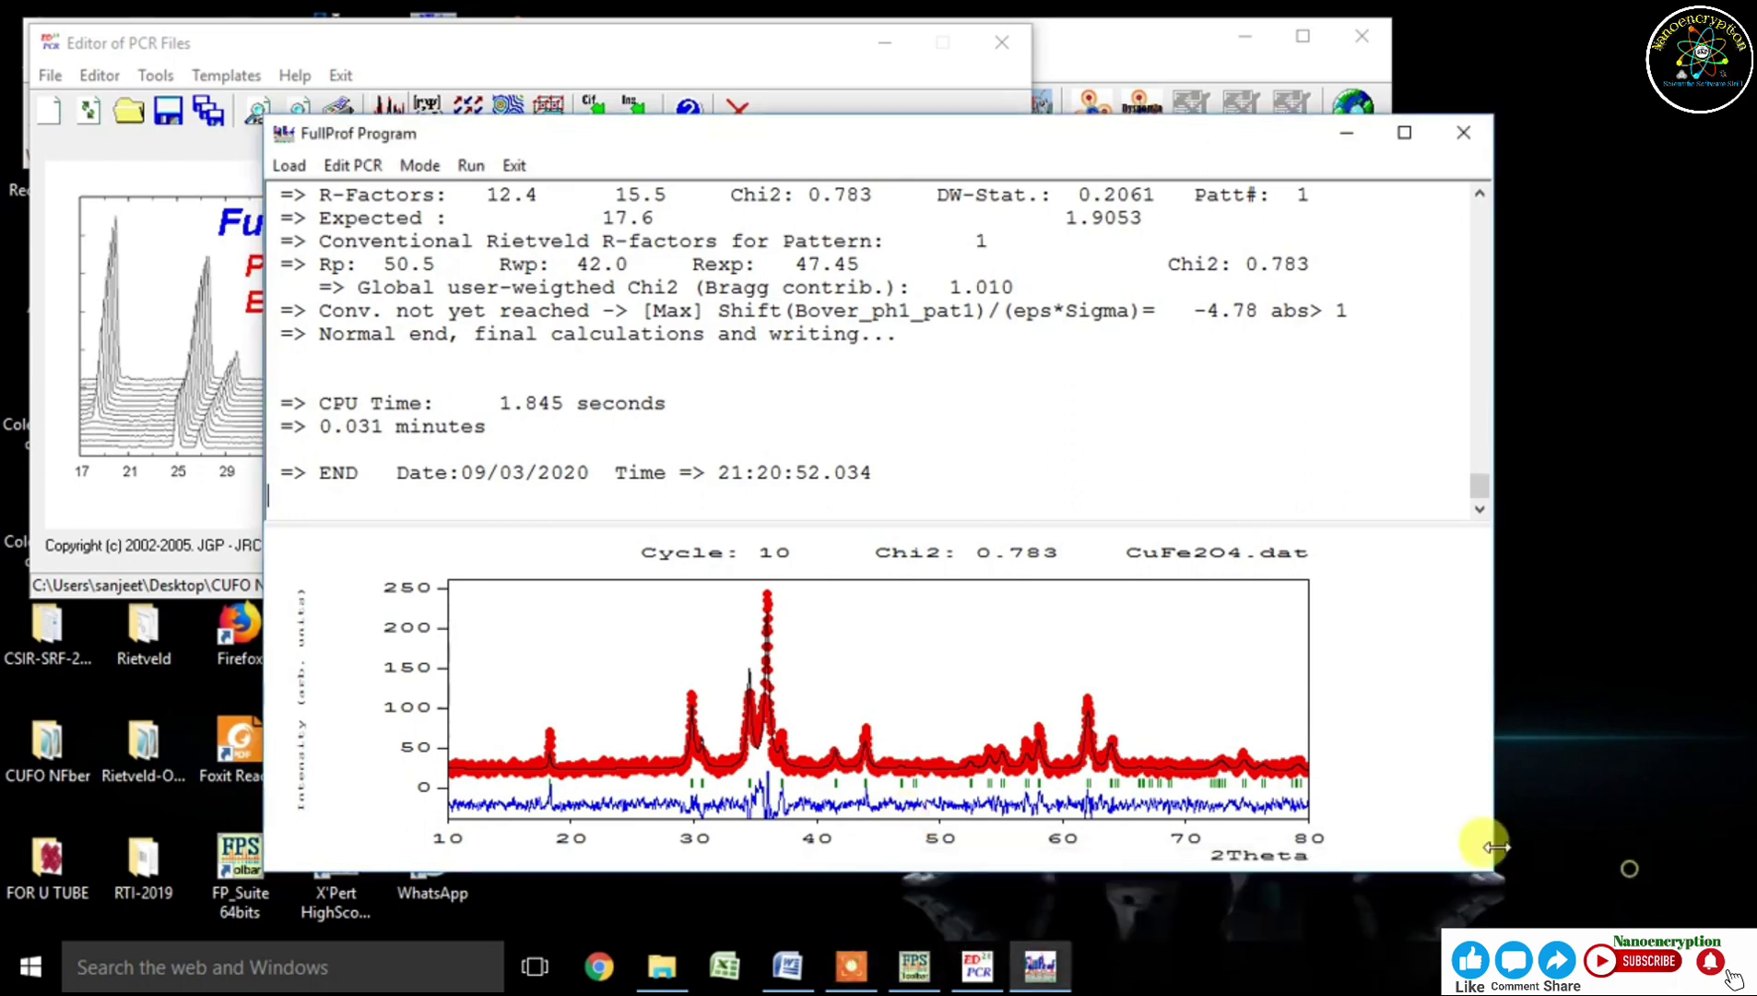
pyautogui.click(515, 165)
pyautogui.click(820, 584)
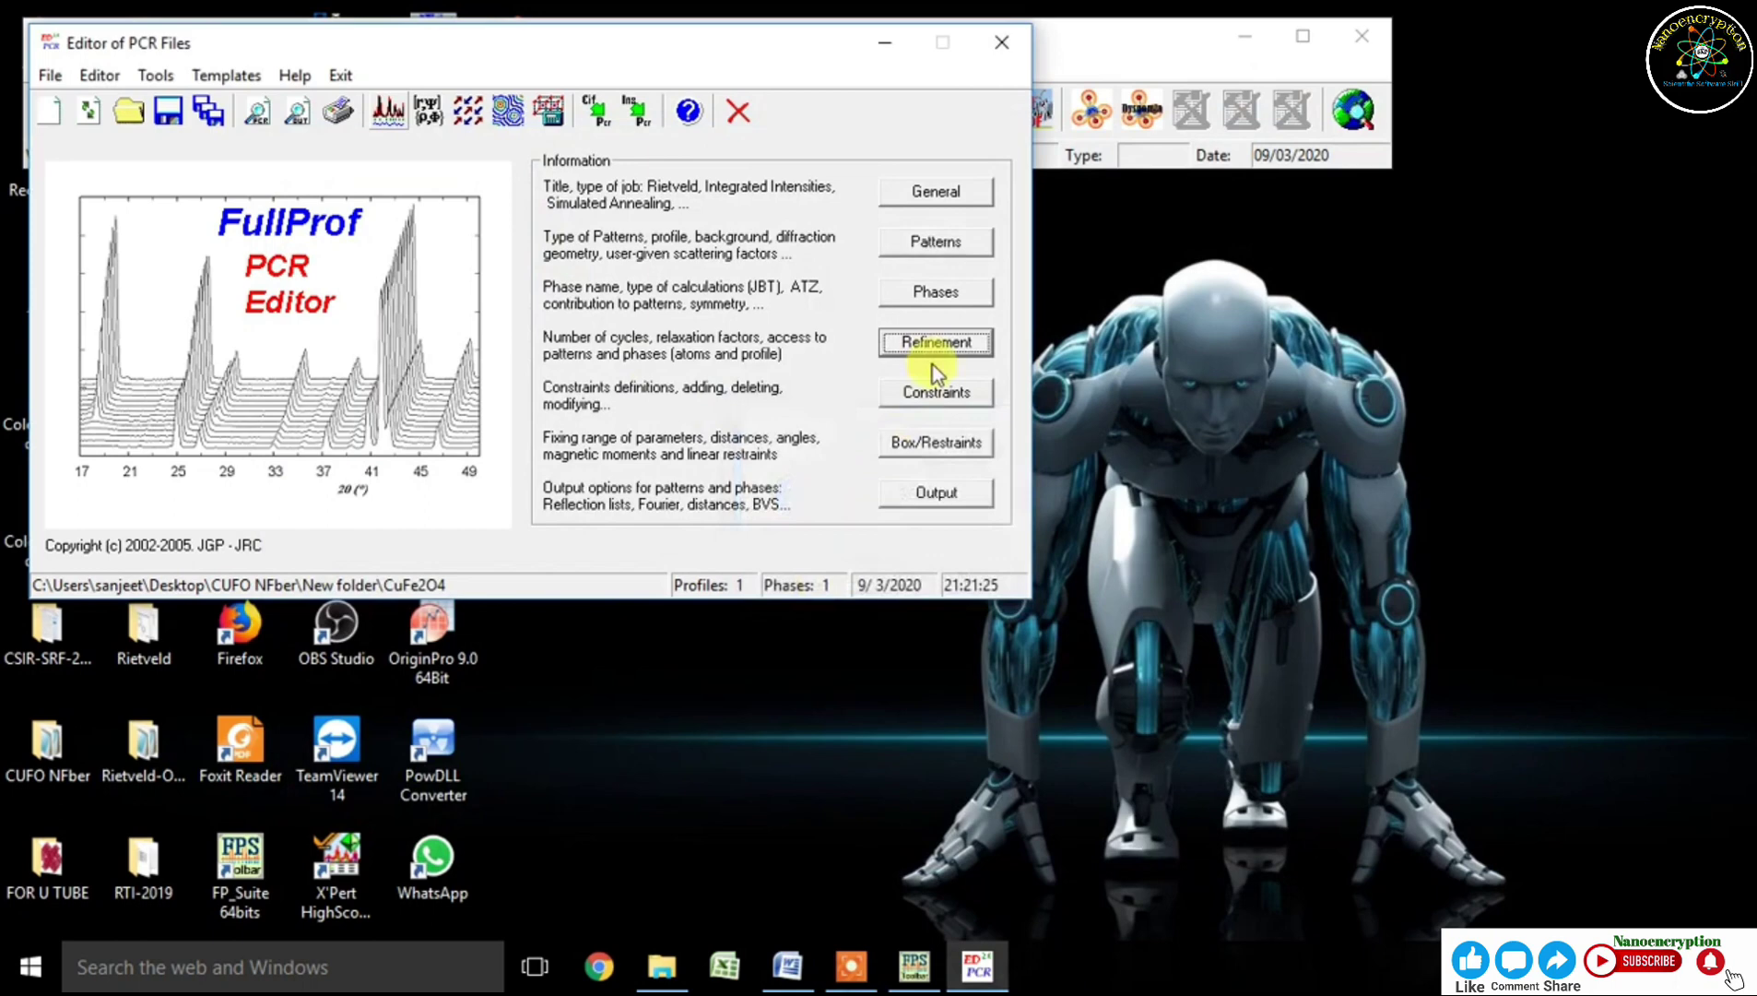
pyautogui.click(1008, 47)
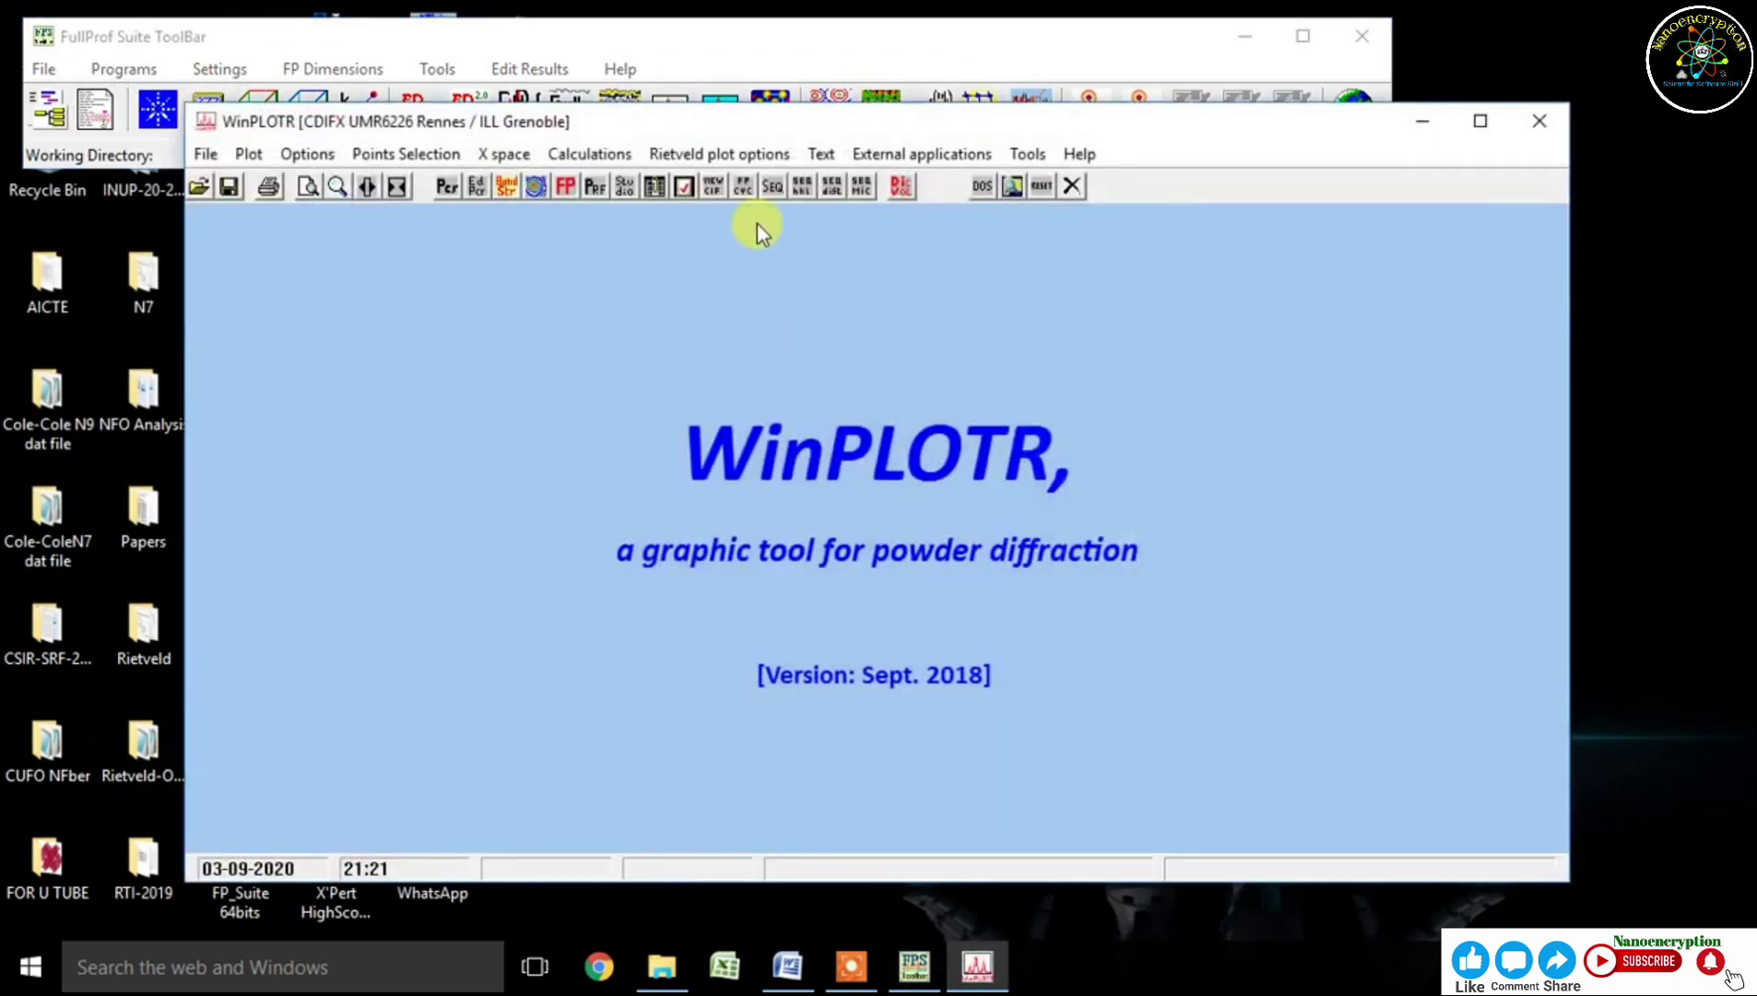
# - From WinPLOTR, run FullProf on the CuFe2O4 PCR file in Desktop > CUFO NFber > New folder
pyautogui.click(922, 153)
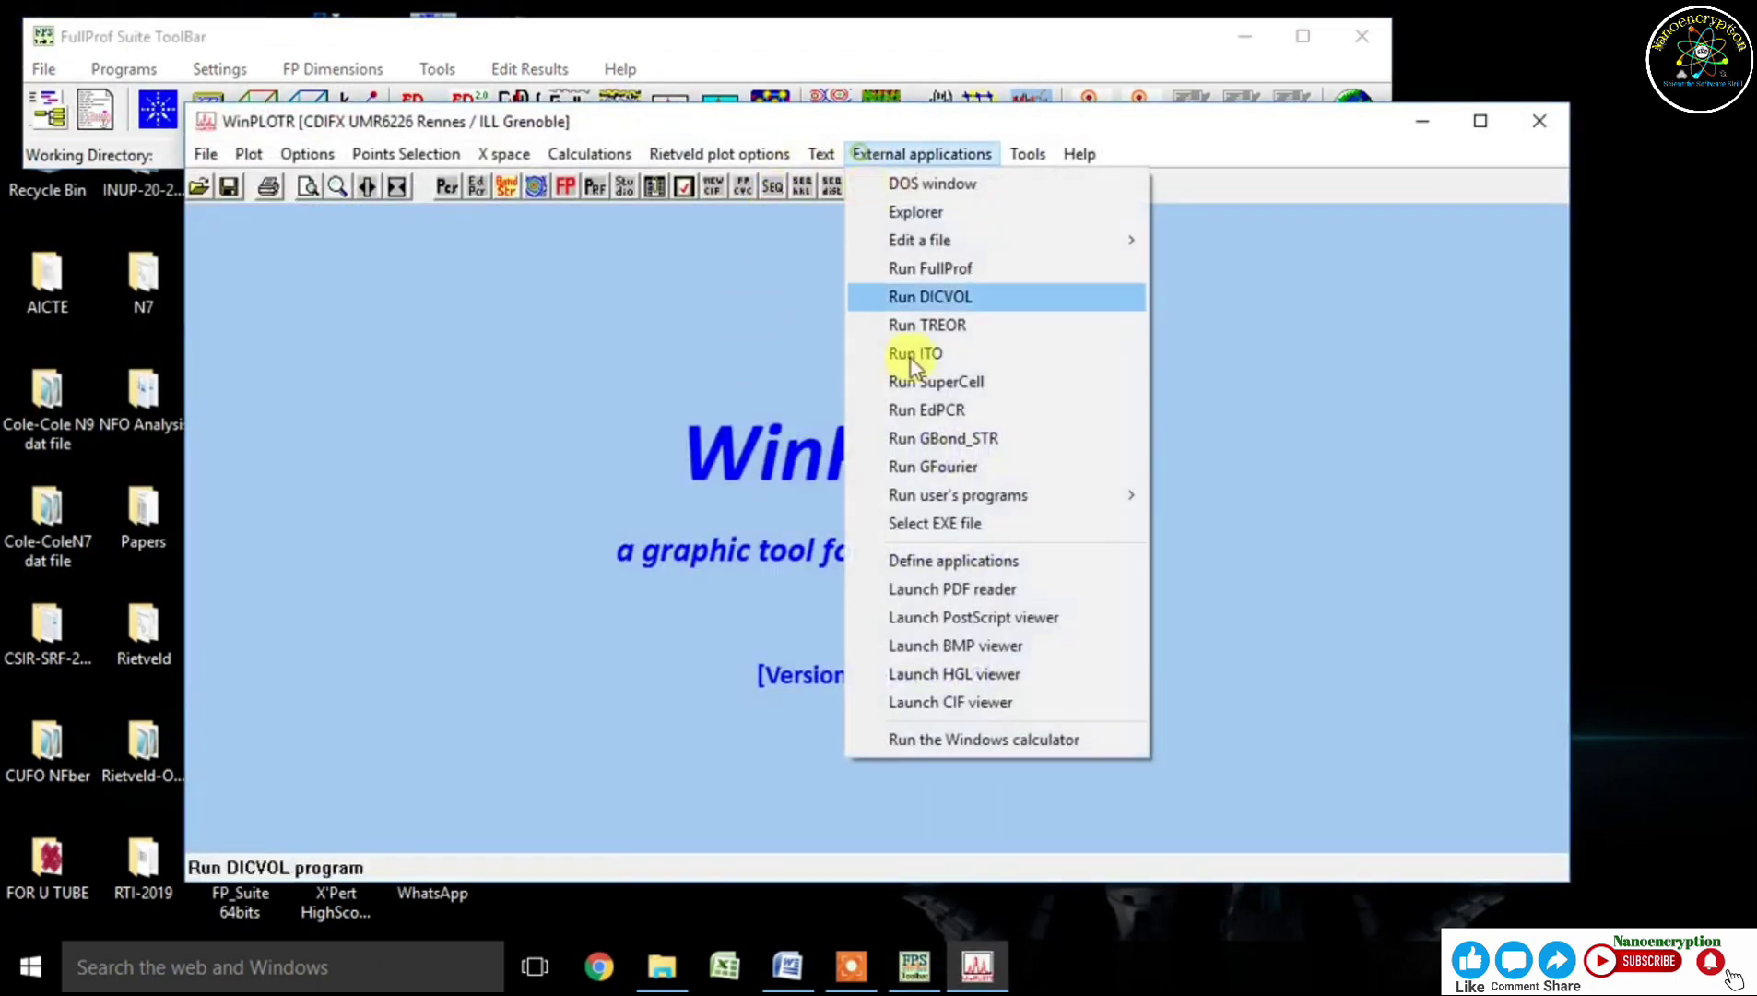
pyautogui.click(929, 296)
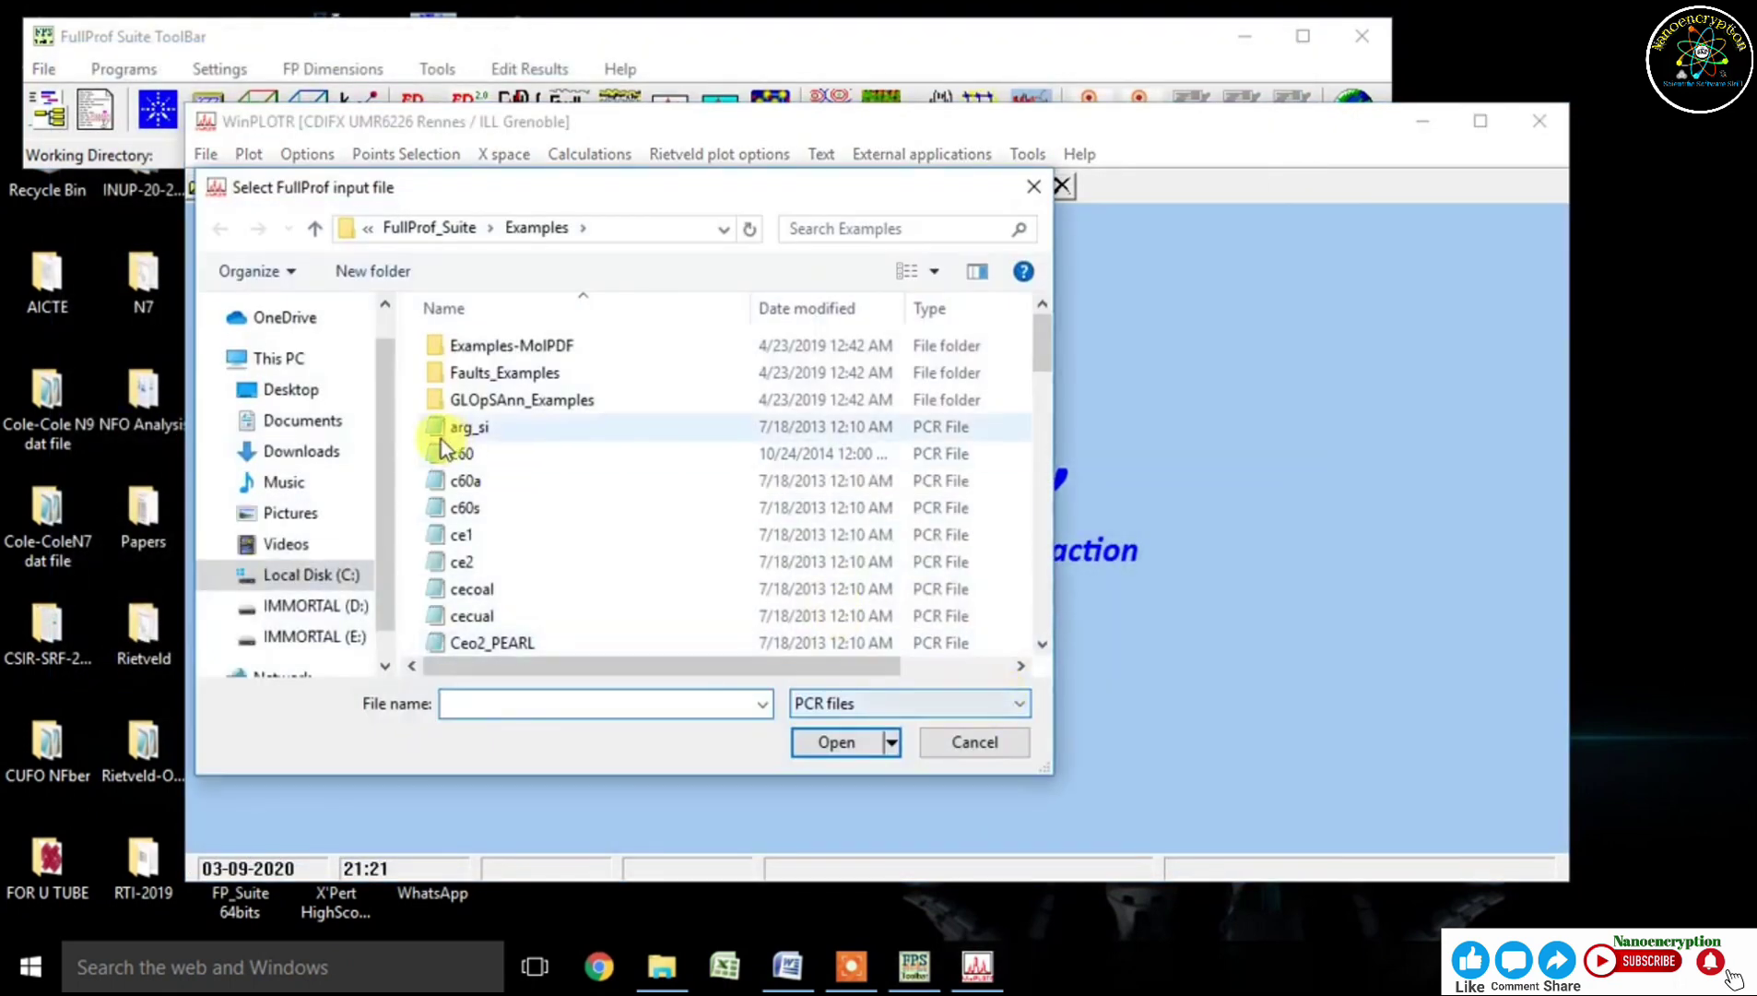
pyautogui.click(291, 389)
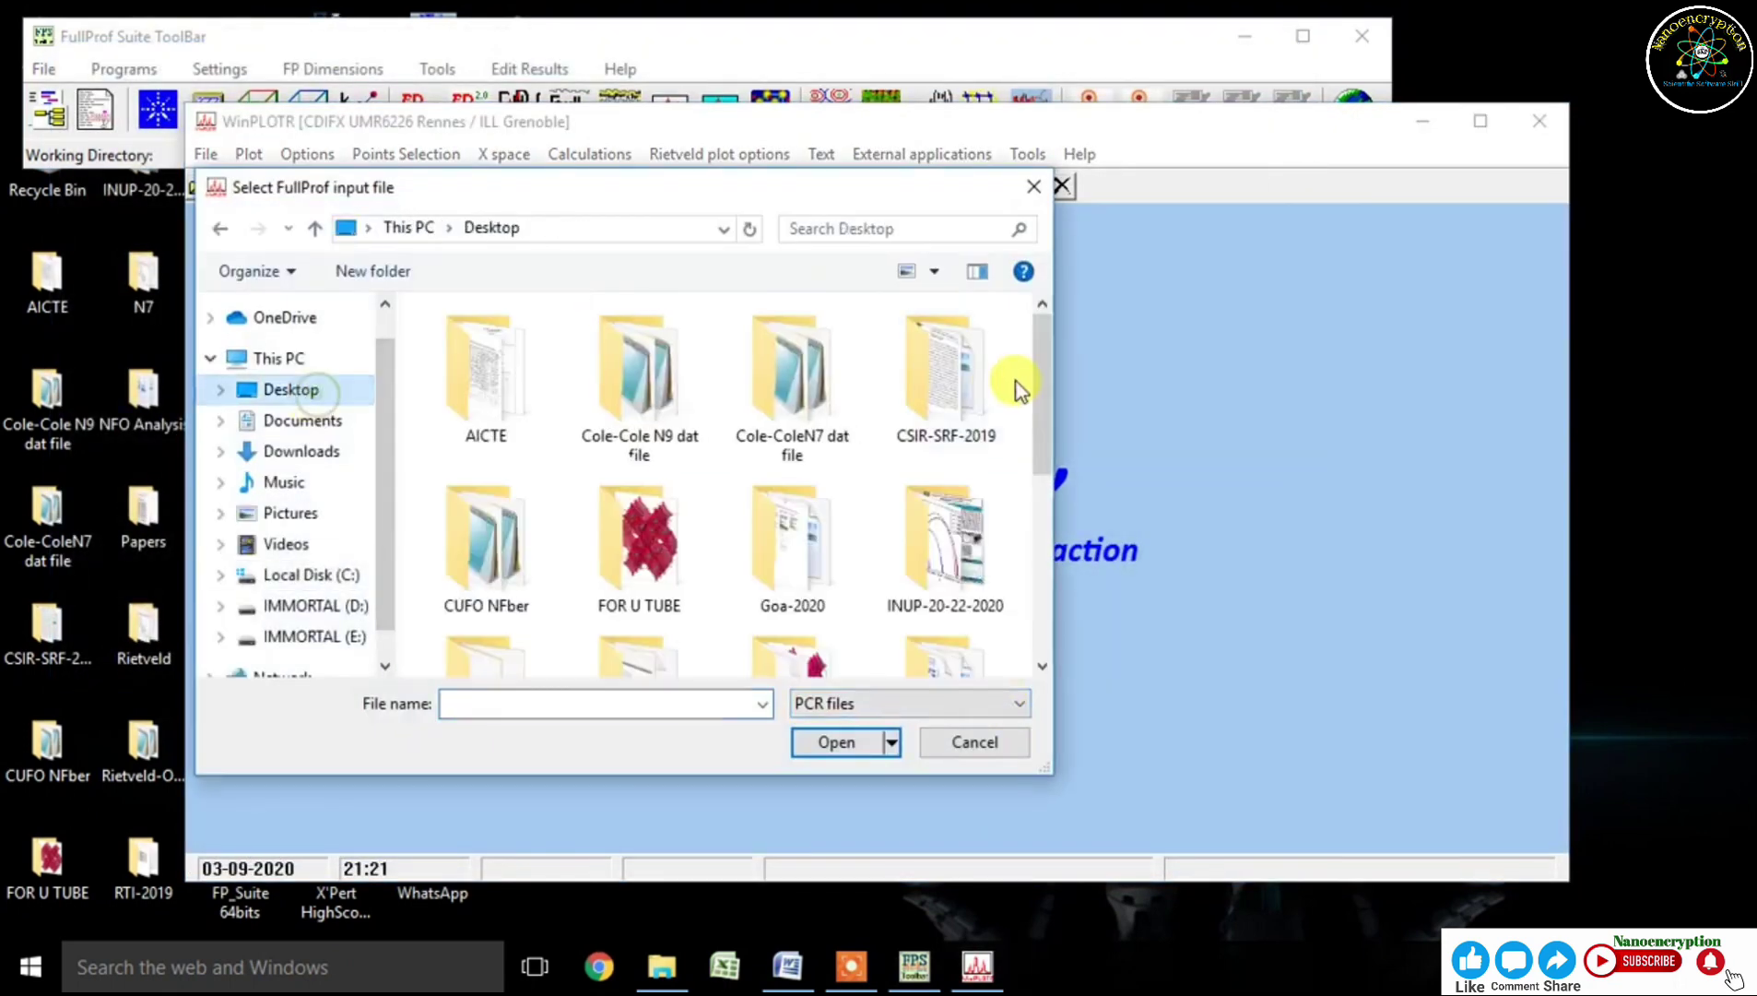
pyautogui.moveTo(1041, 364); pyautogui.dragTo(1055, 467)
pyautogui.moveTo(1055, 499); pyautogui.dragTo(1032, 448)
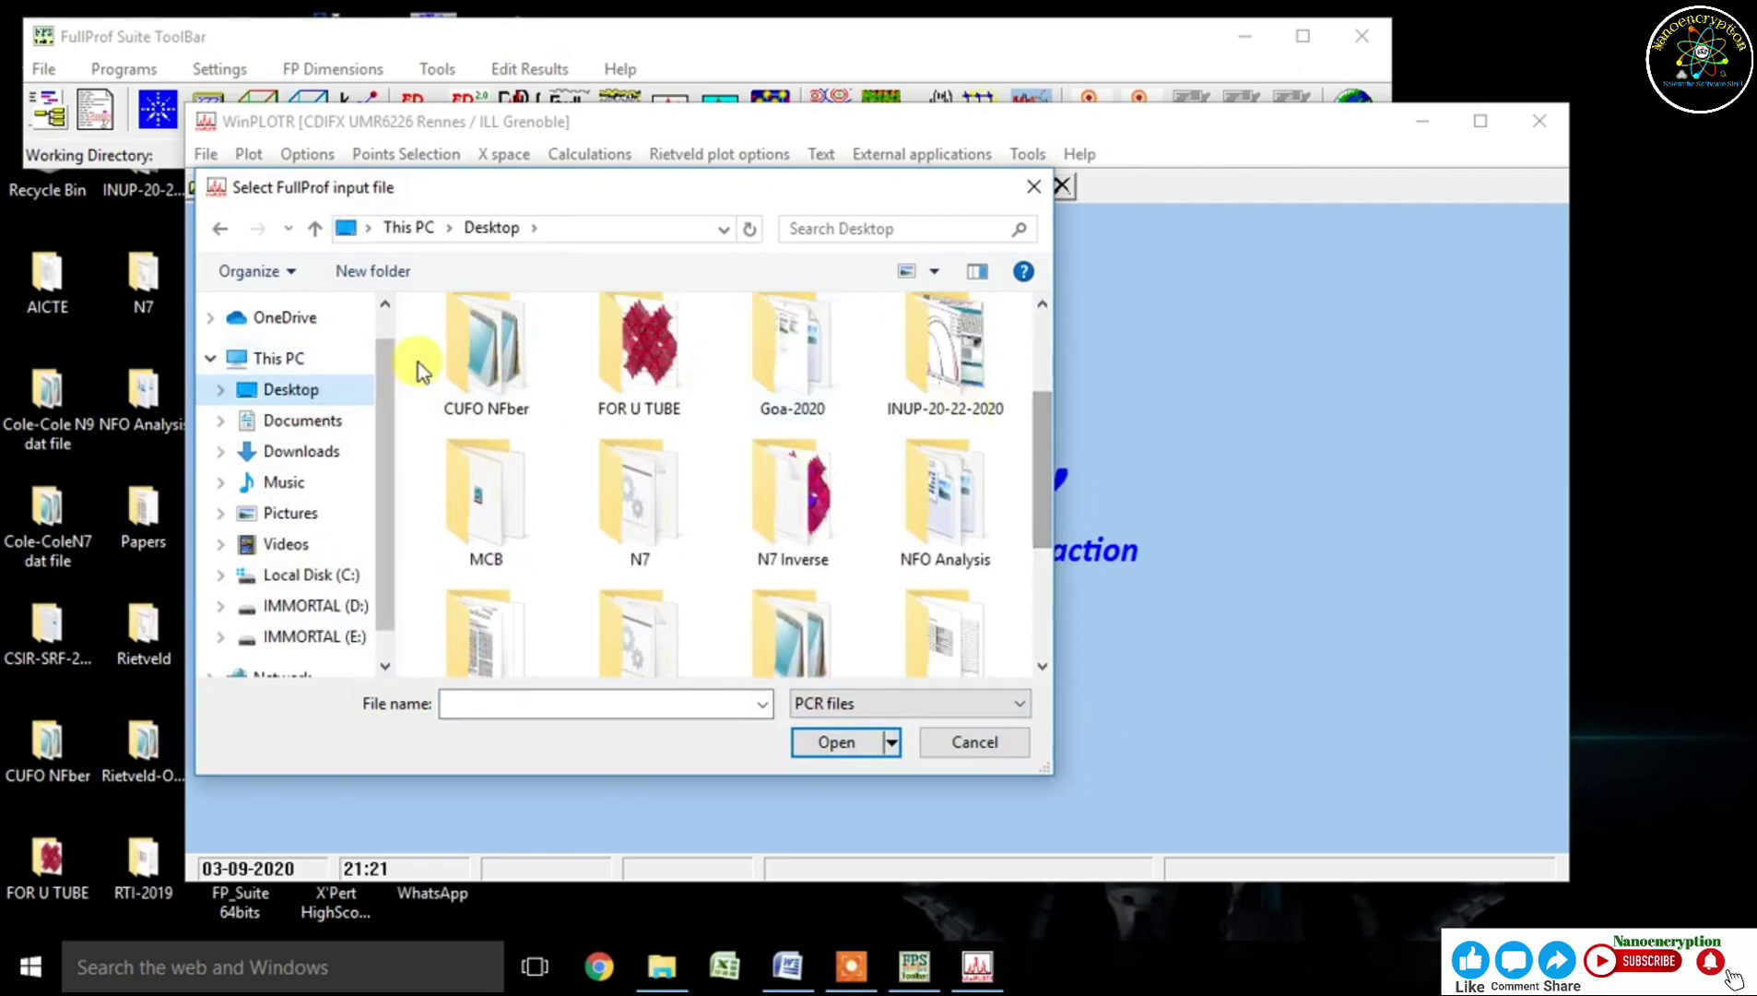
pyautogui.doubleClick(485, 348)
pyautogui.doubleClick(476, 353)
pyautogui.click(479, 353)
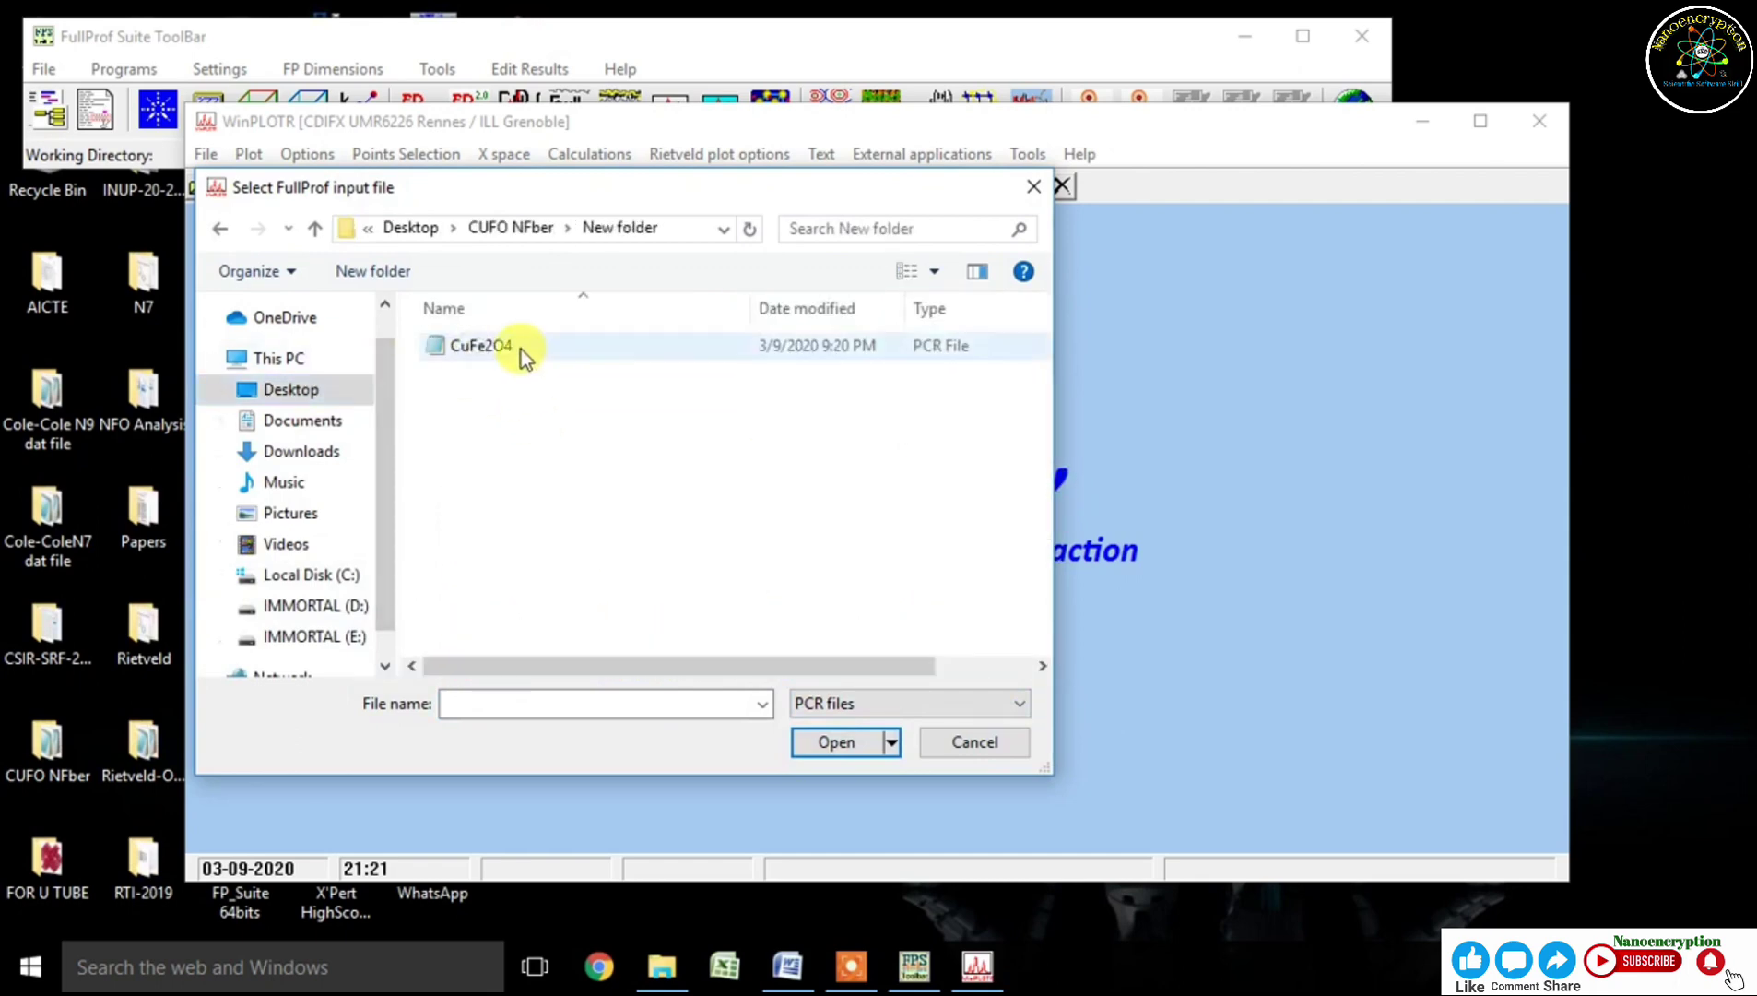
pyautogui.click(836, 743)
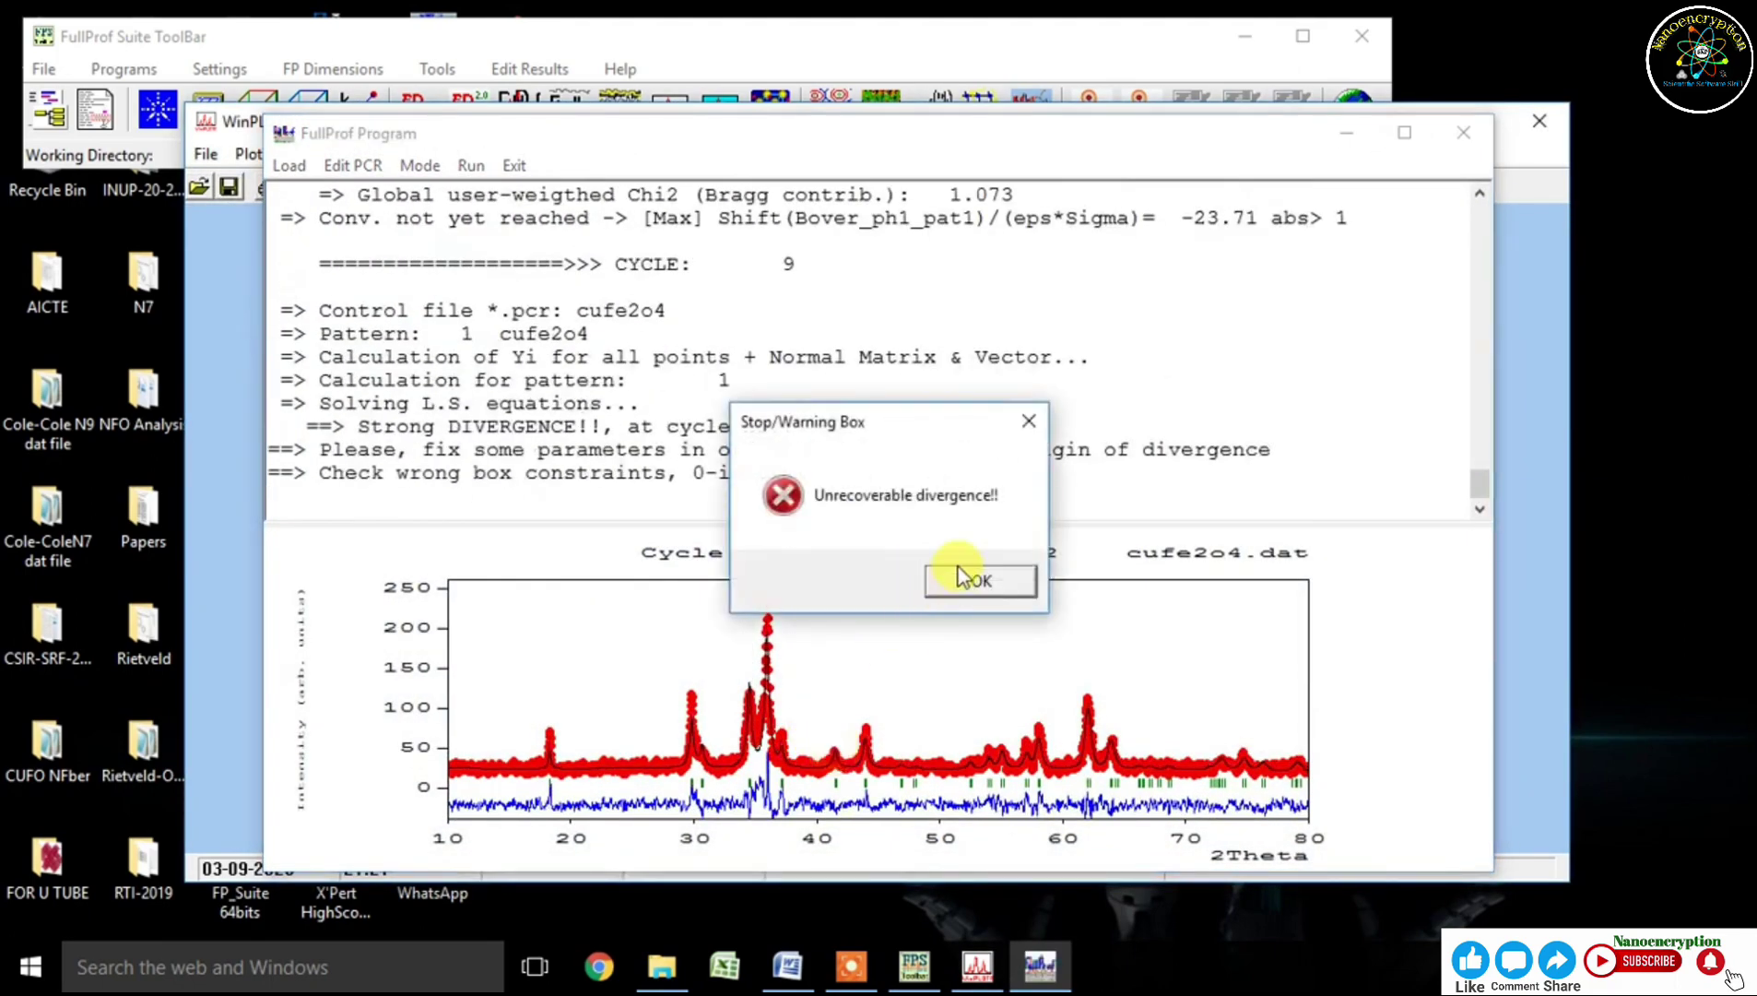
# - Dismiss the warning, exit the FullProf run window and maximize the WinPLOTR window with the refinement plot
pyautogui.click(1030, 420)
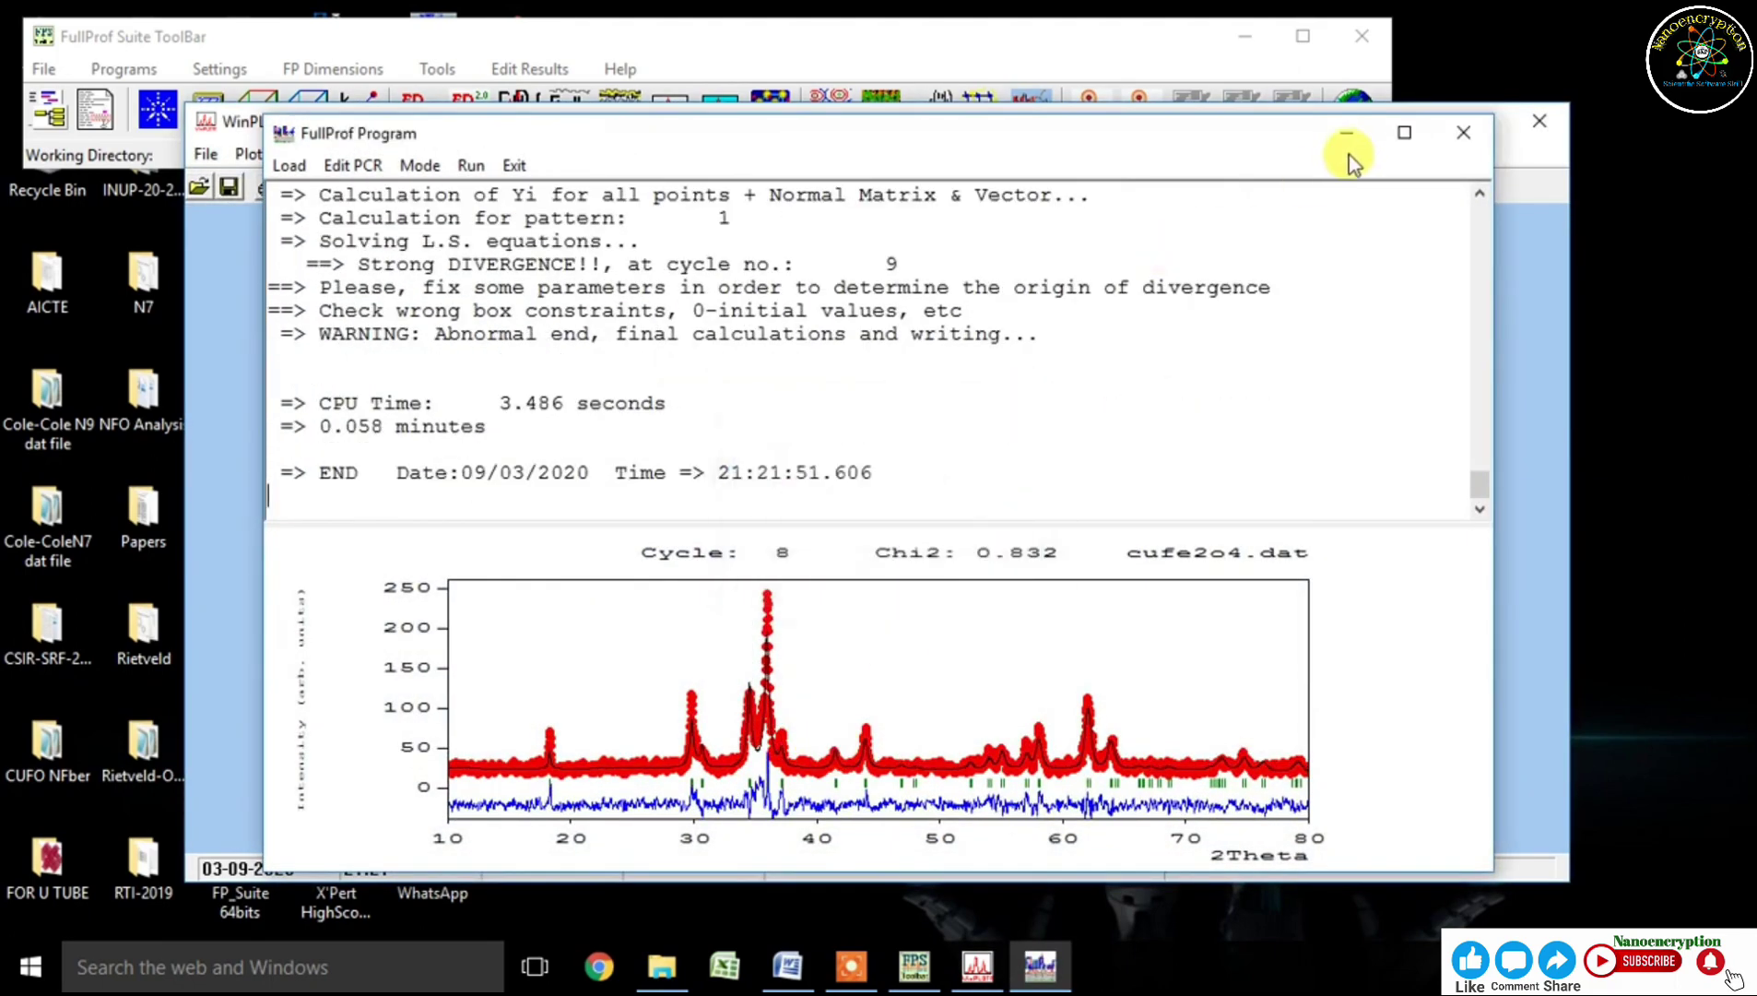
pyautogui.click(1402, 132)
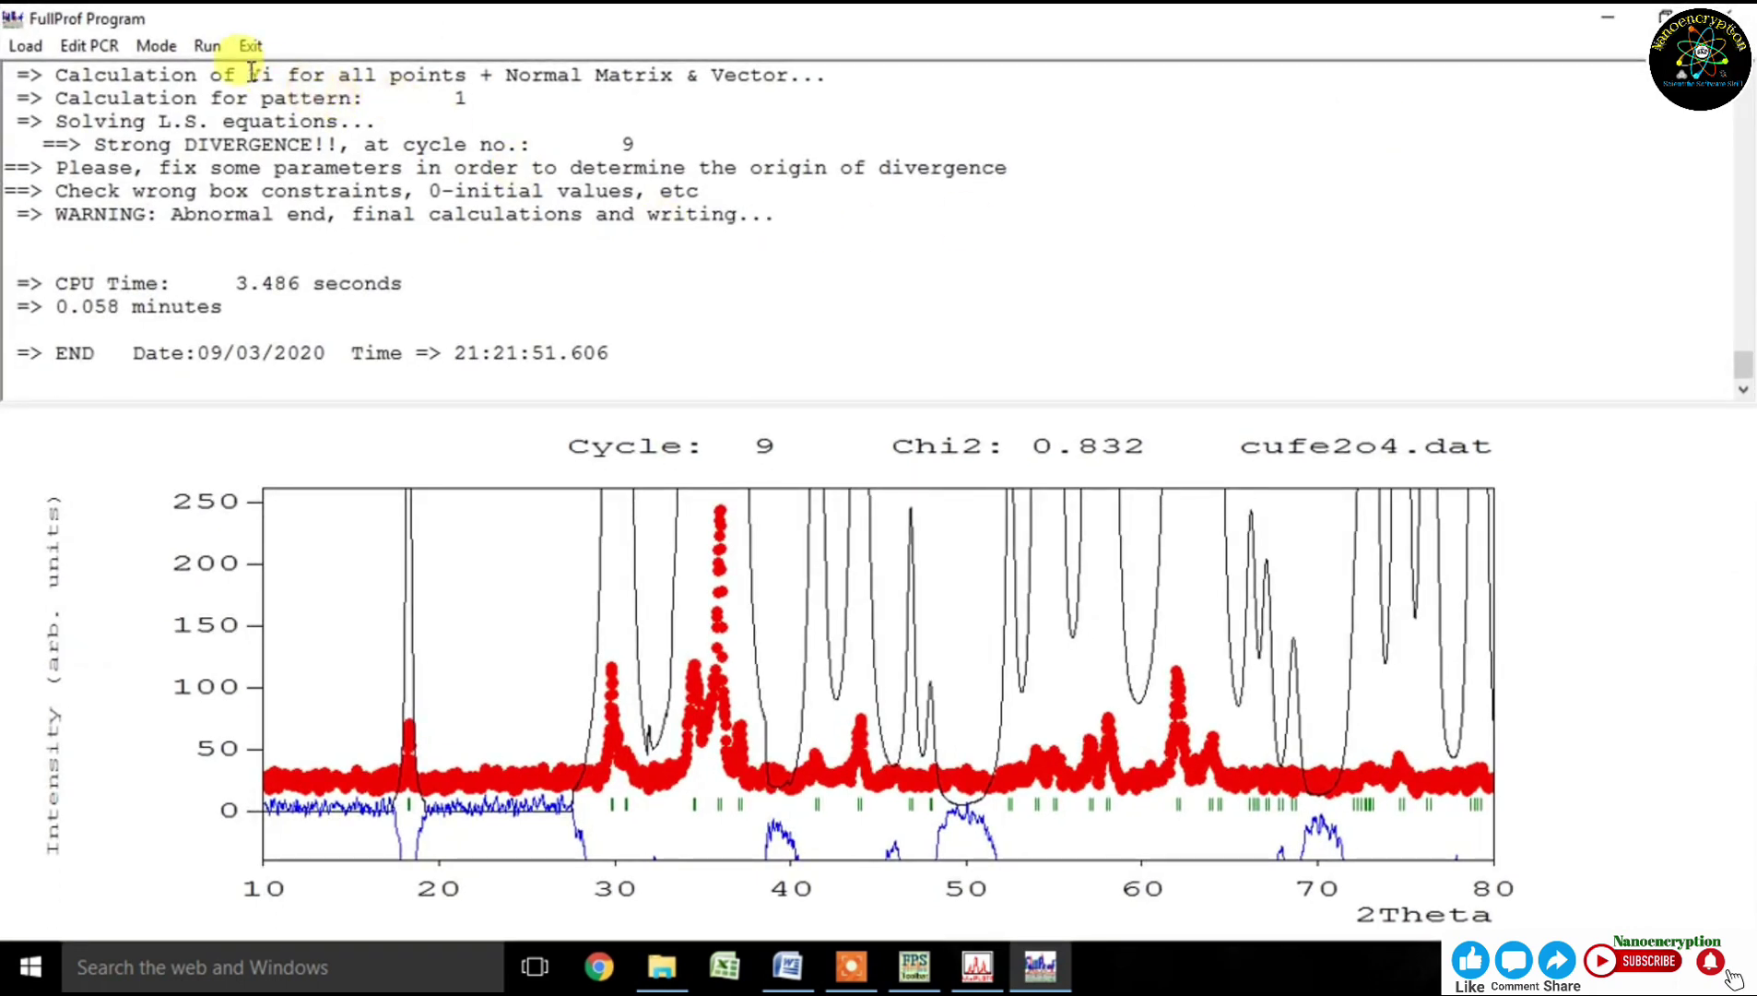
pyautogui.click(237, 47)
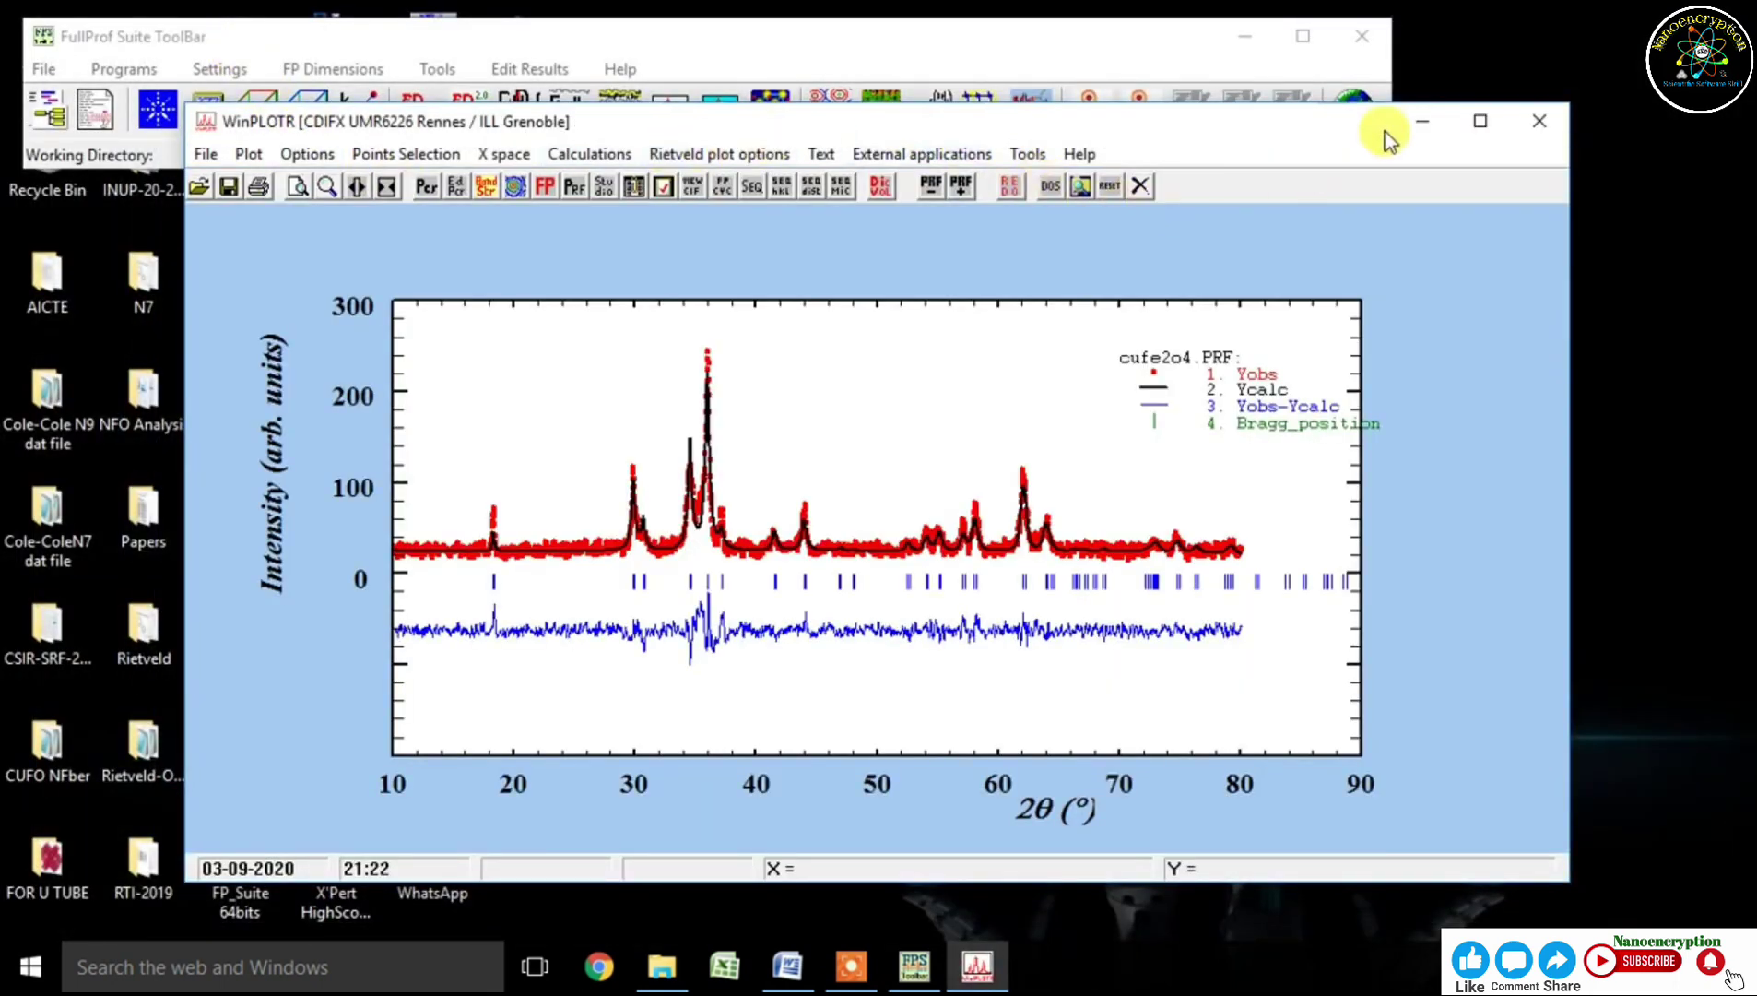
pyautogui.click(1481, 121)
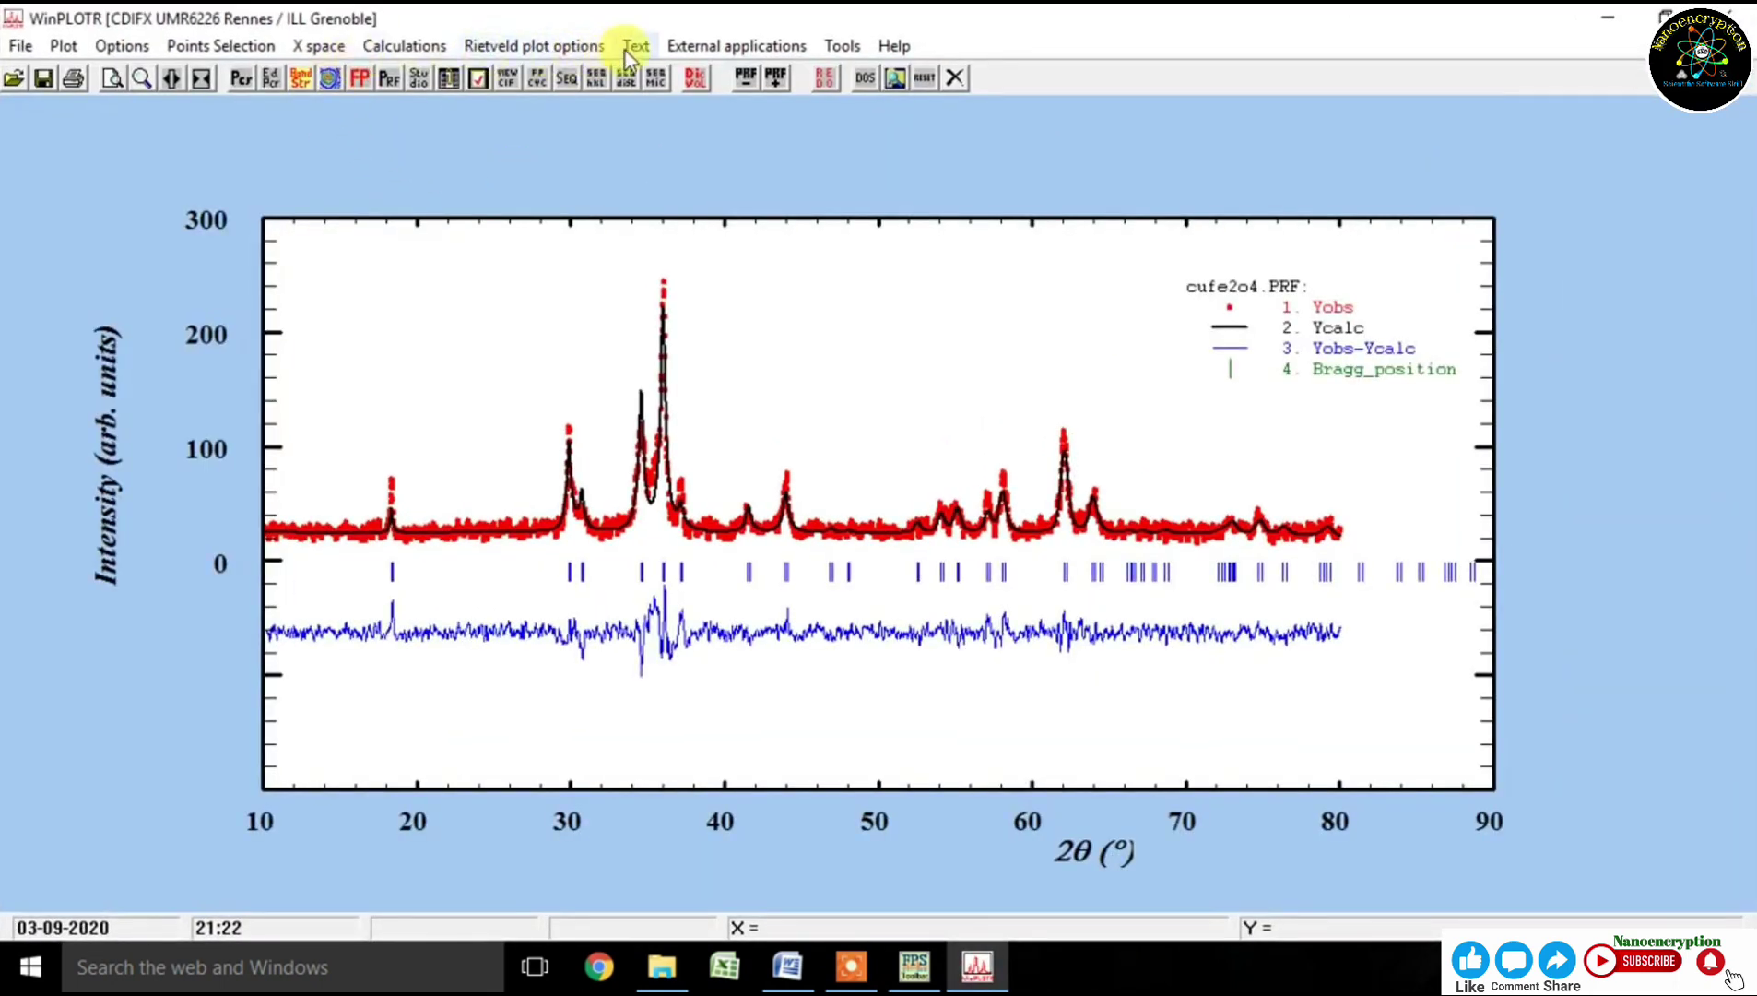
# - Set the plot's X range to a minimum of 10 and a maximum of 80
pyautogui.click(62, 46)
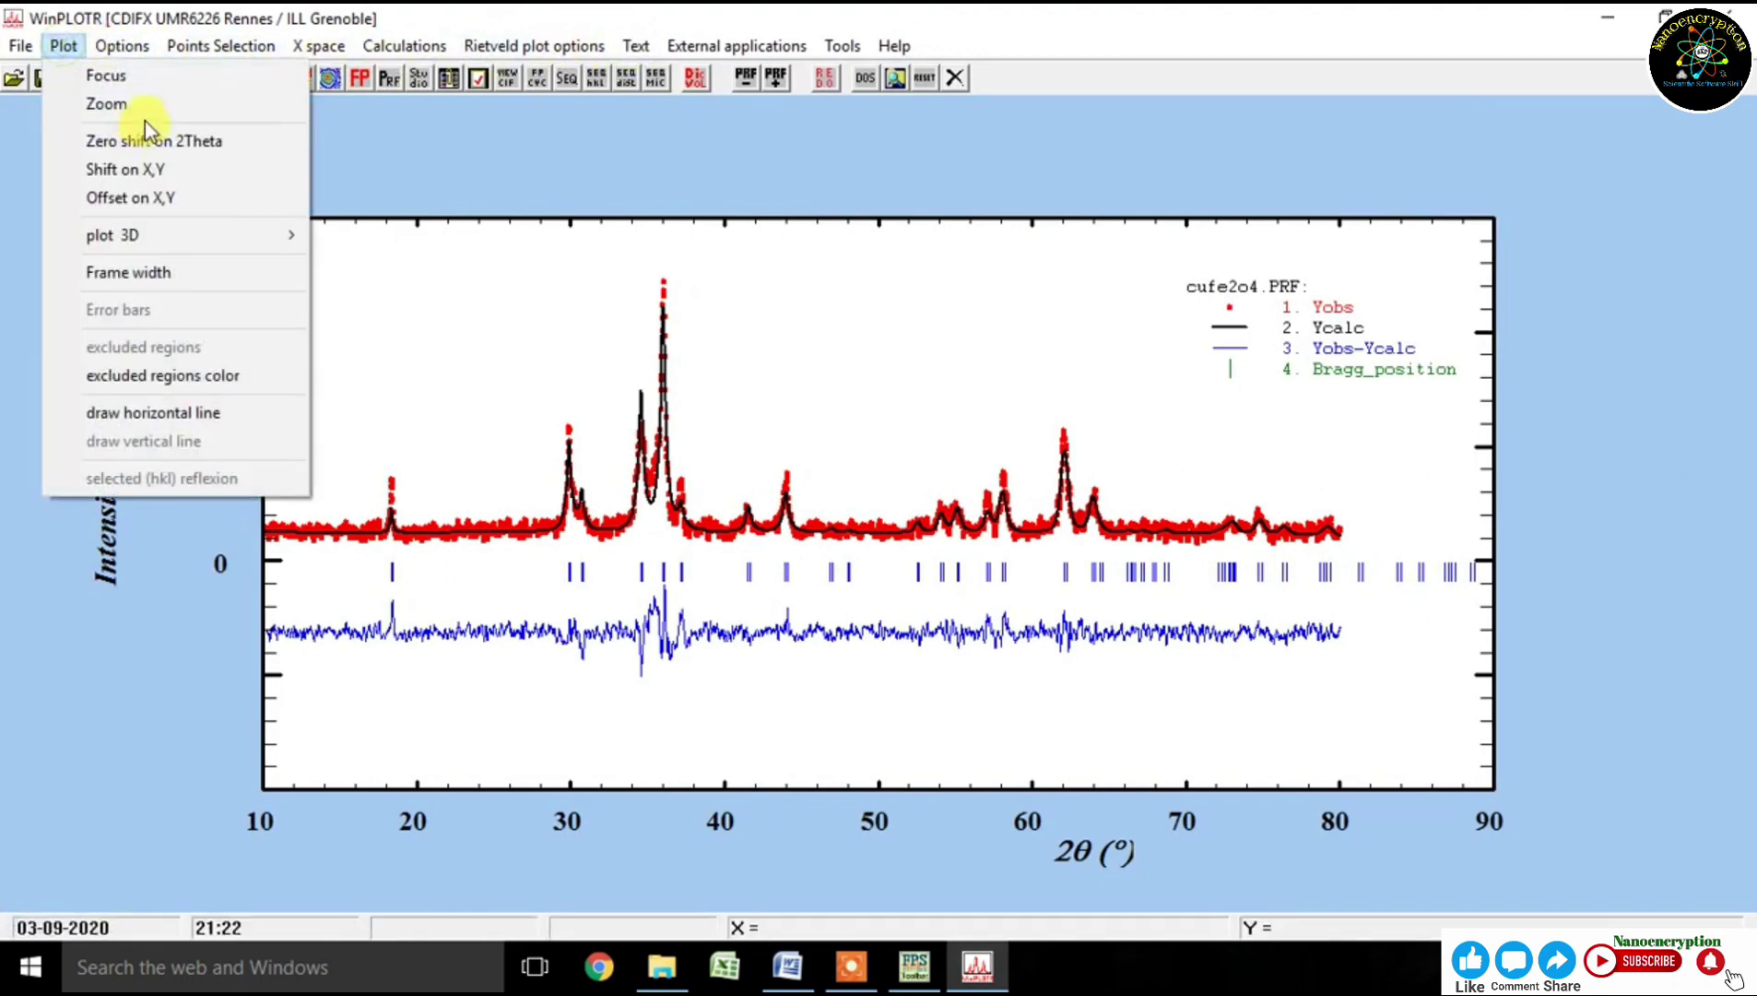
pyautogui.click(127, 76)
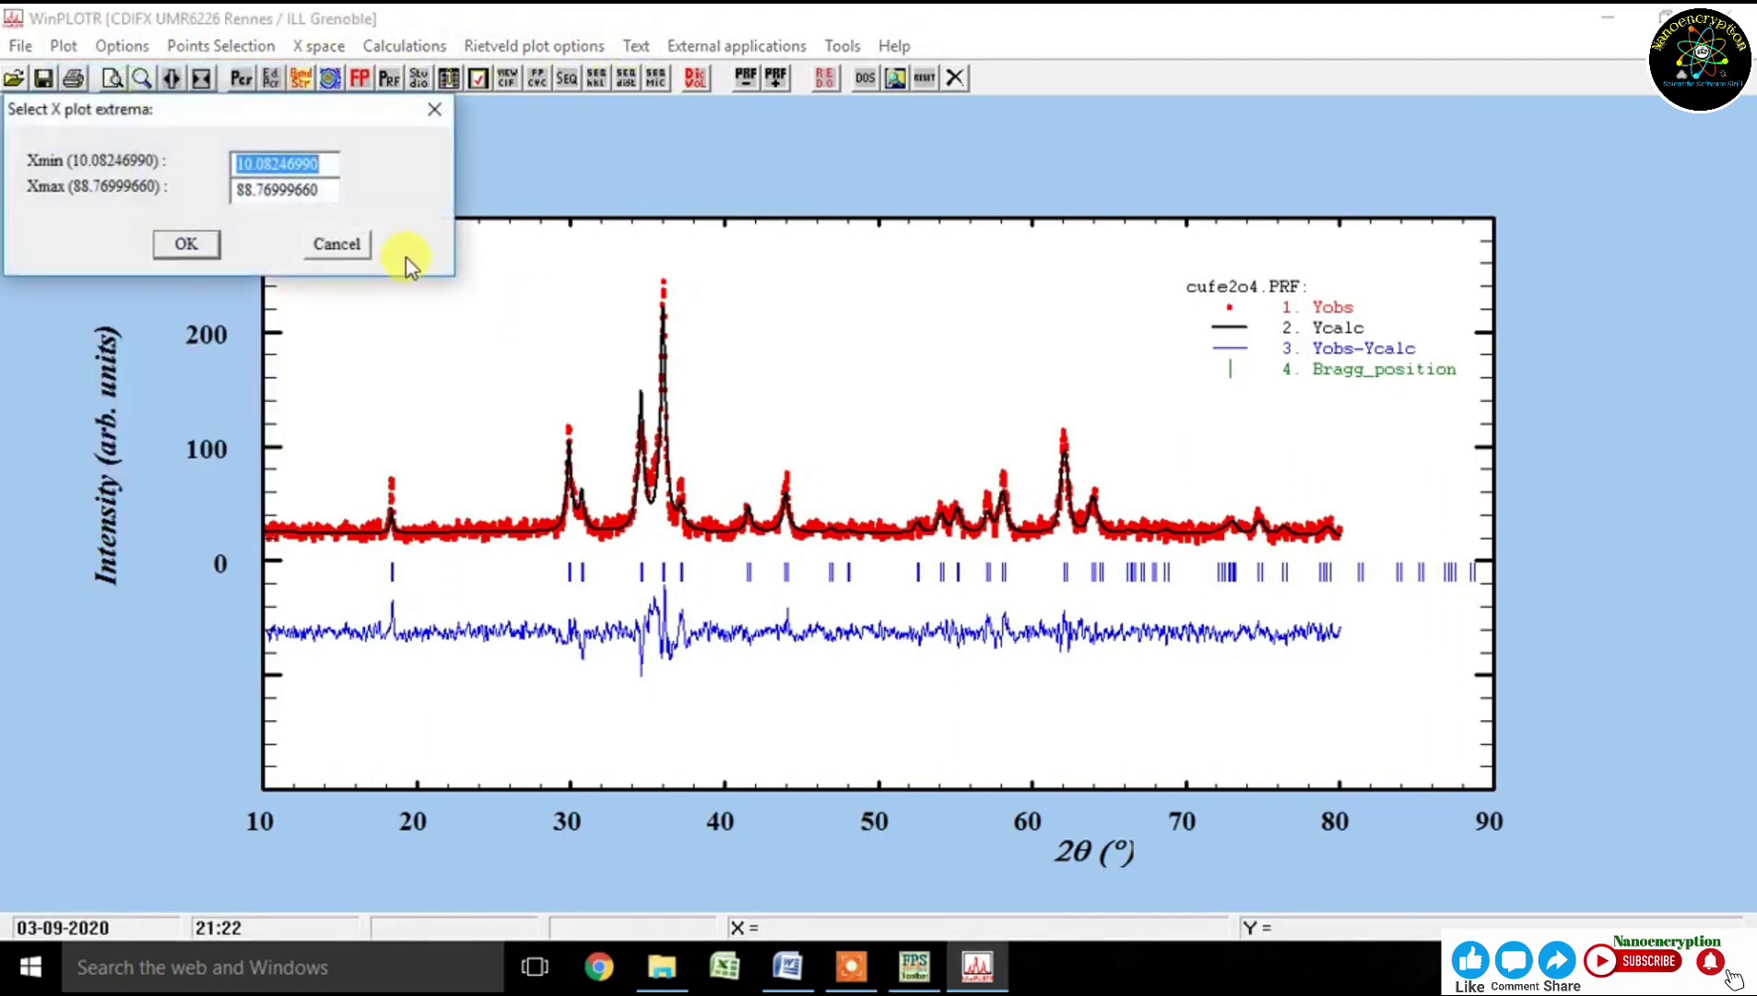
pyautogui.write('10')
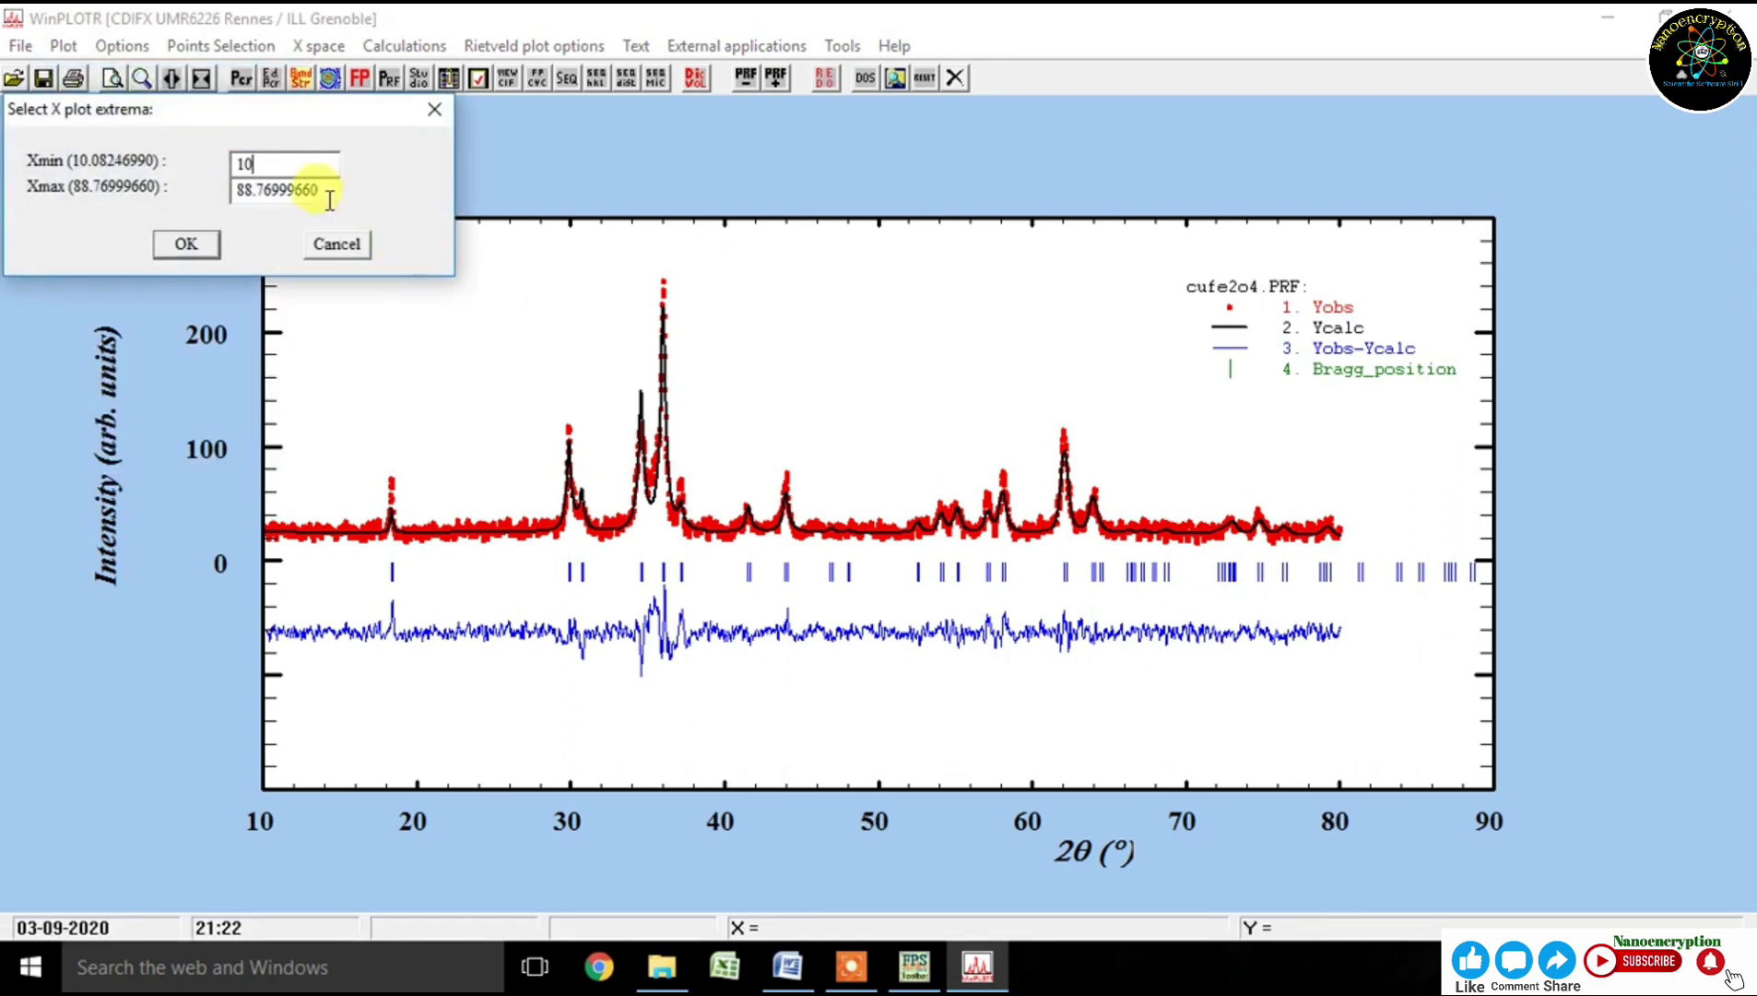
pyautogui.doubleClick(329, 194)
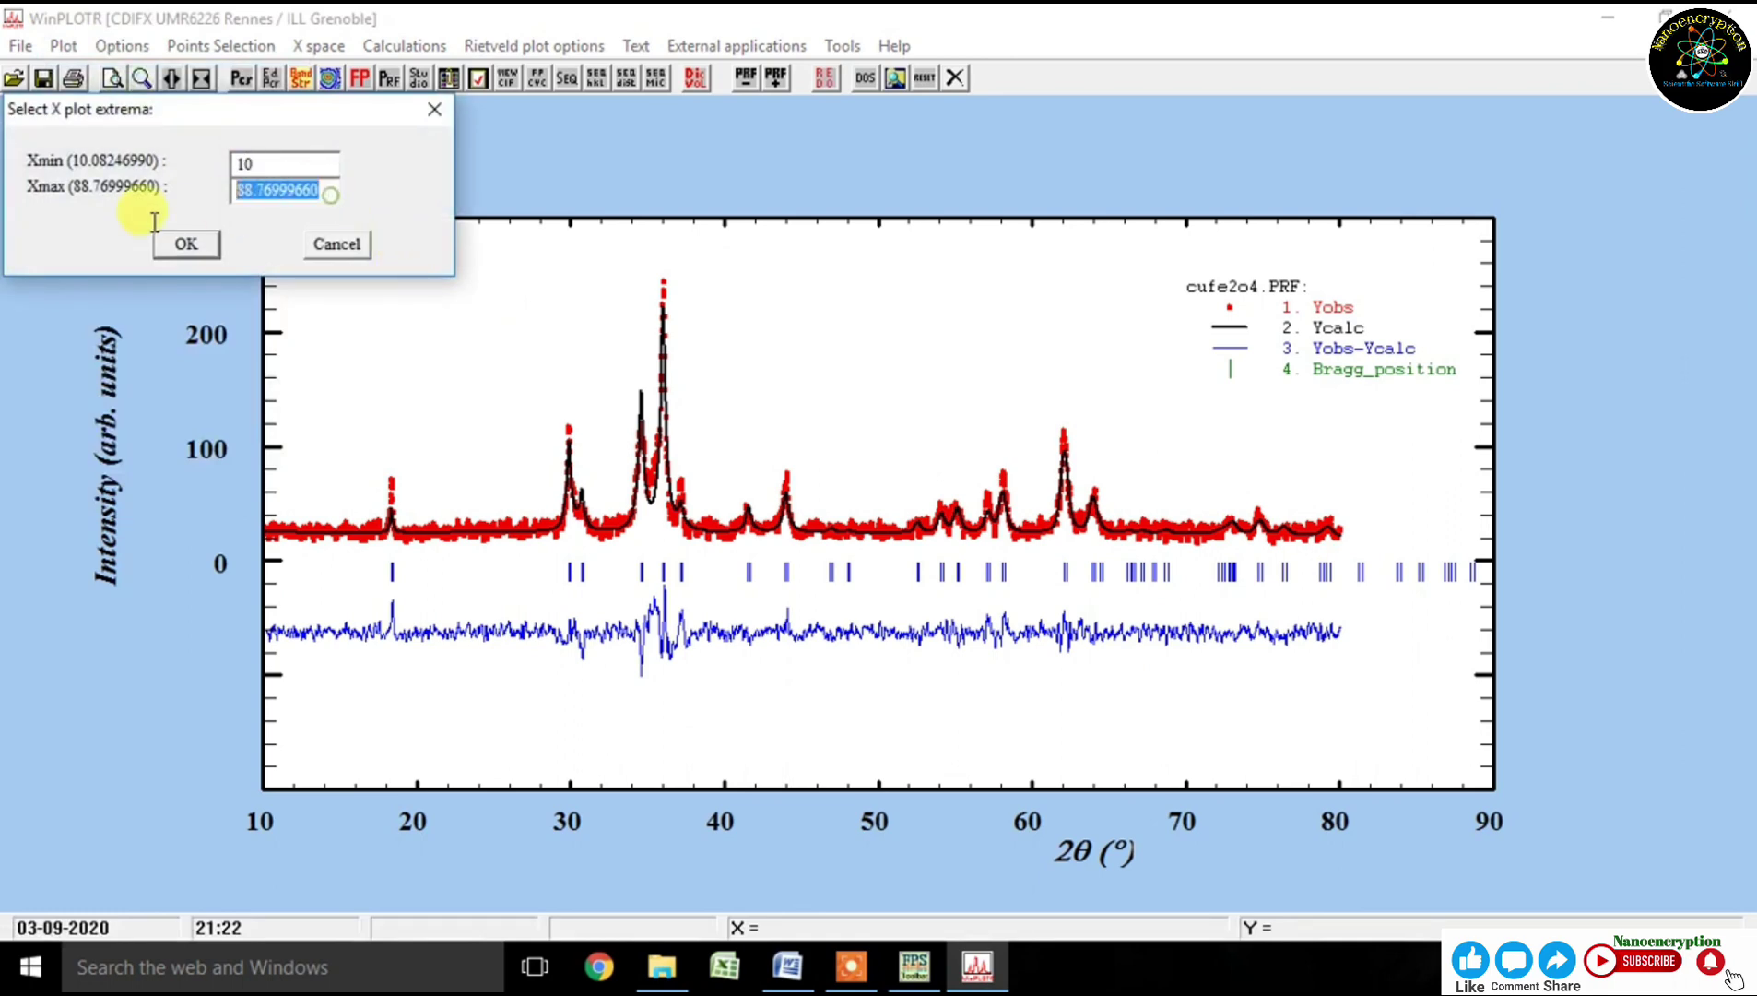
pyautogui.write('80')
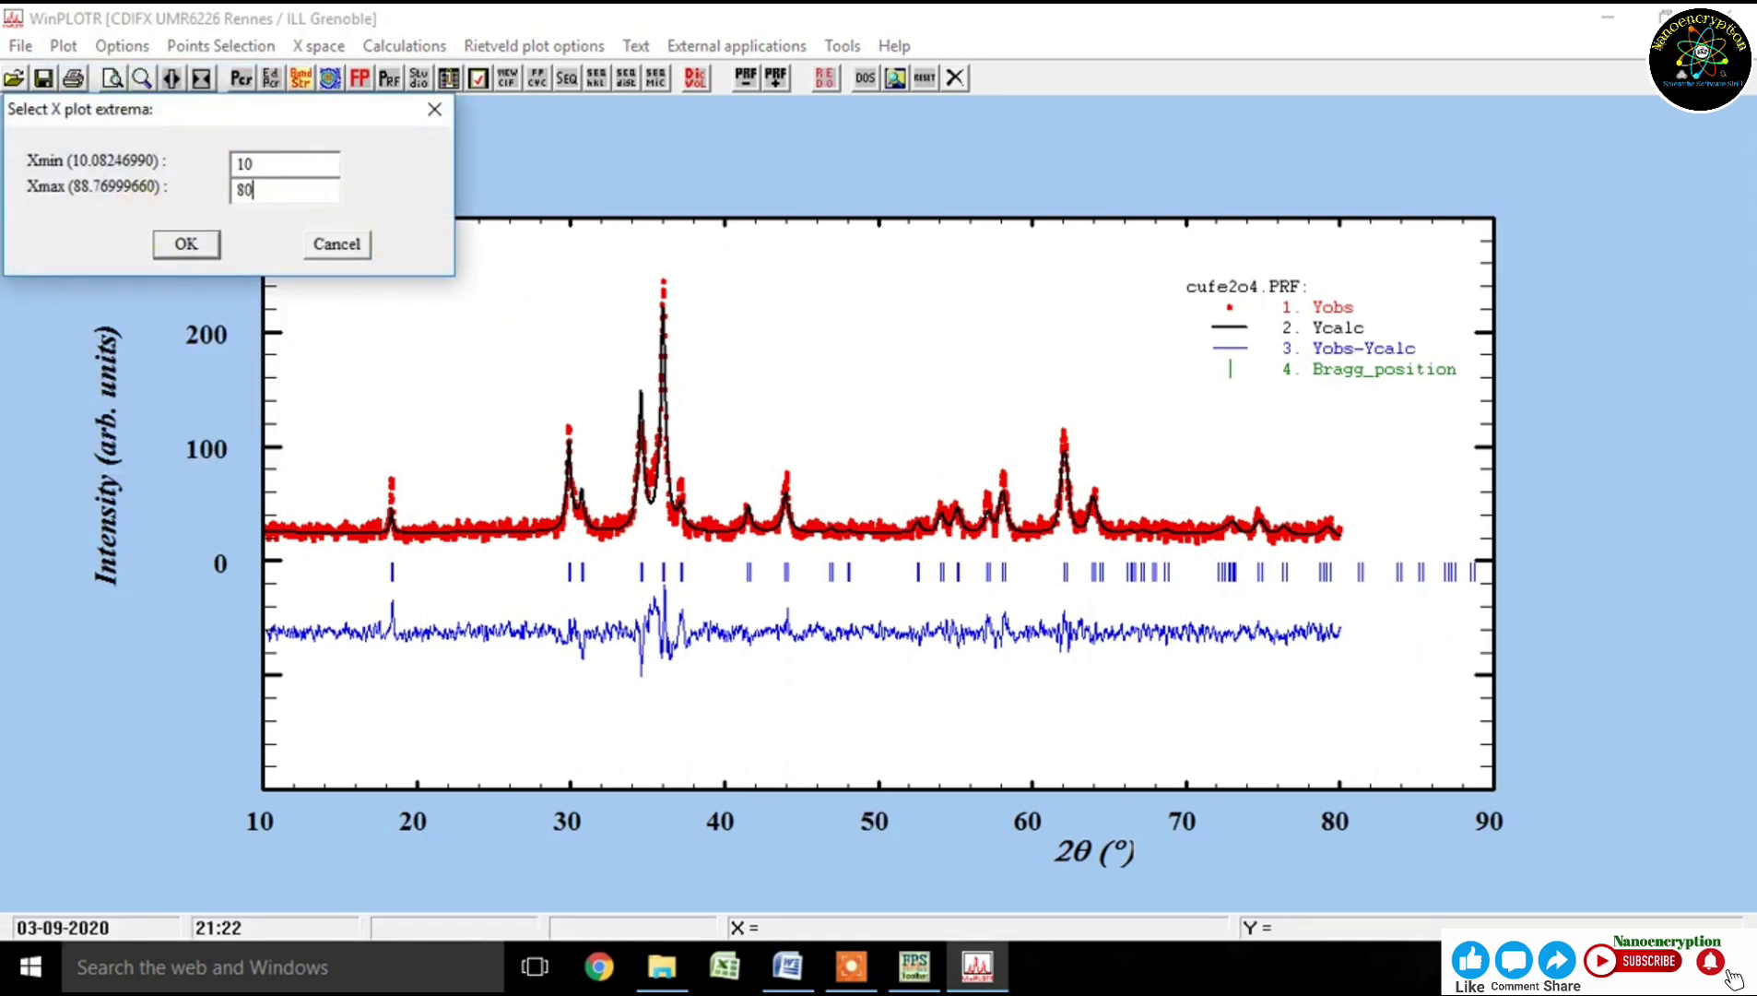
pyautogui.click(183, 244)
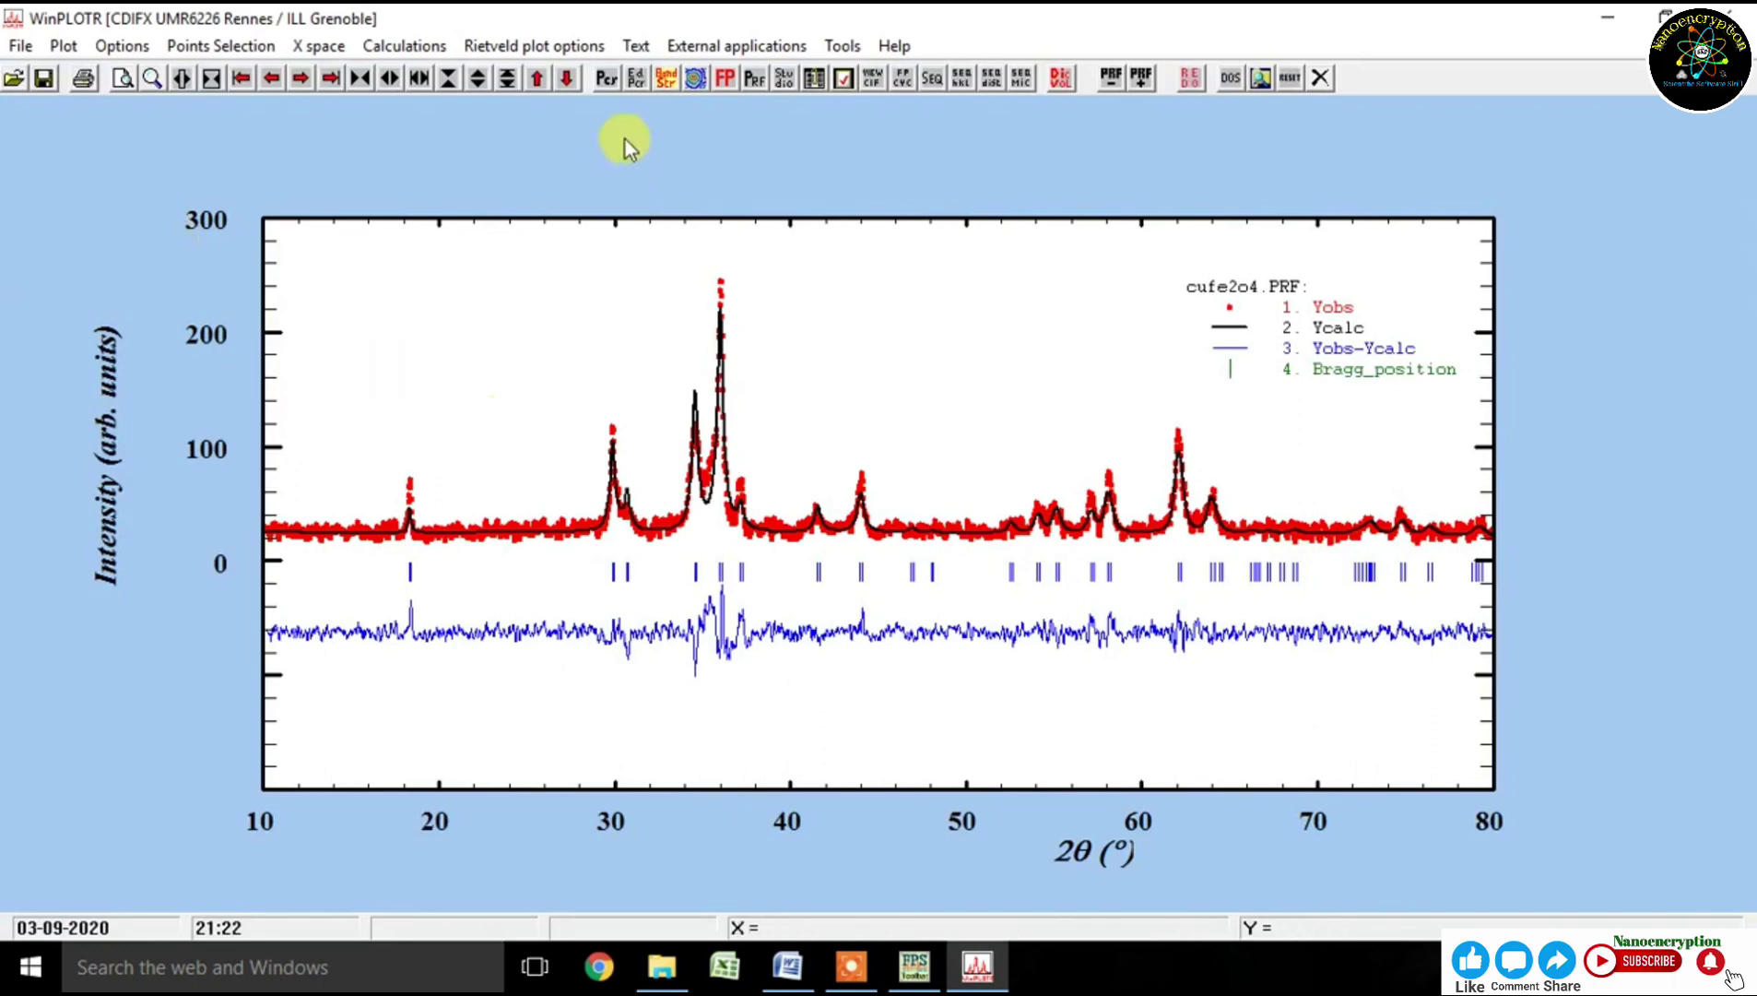
# - Write the reflexion indices for phase 1 on the plot, leaving out positions and d values
pyautogui.click(635, 48)
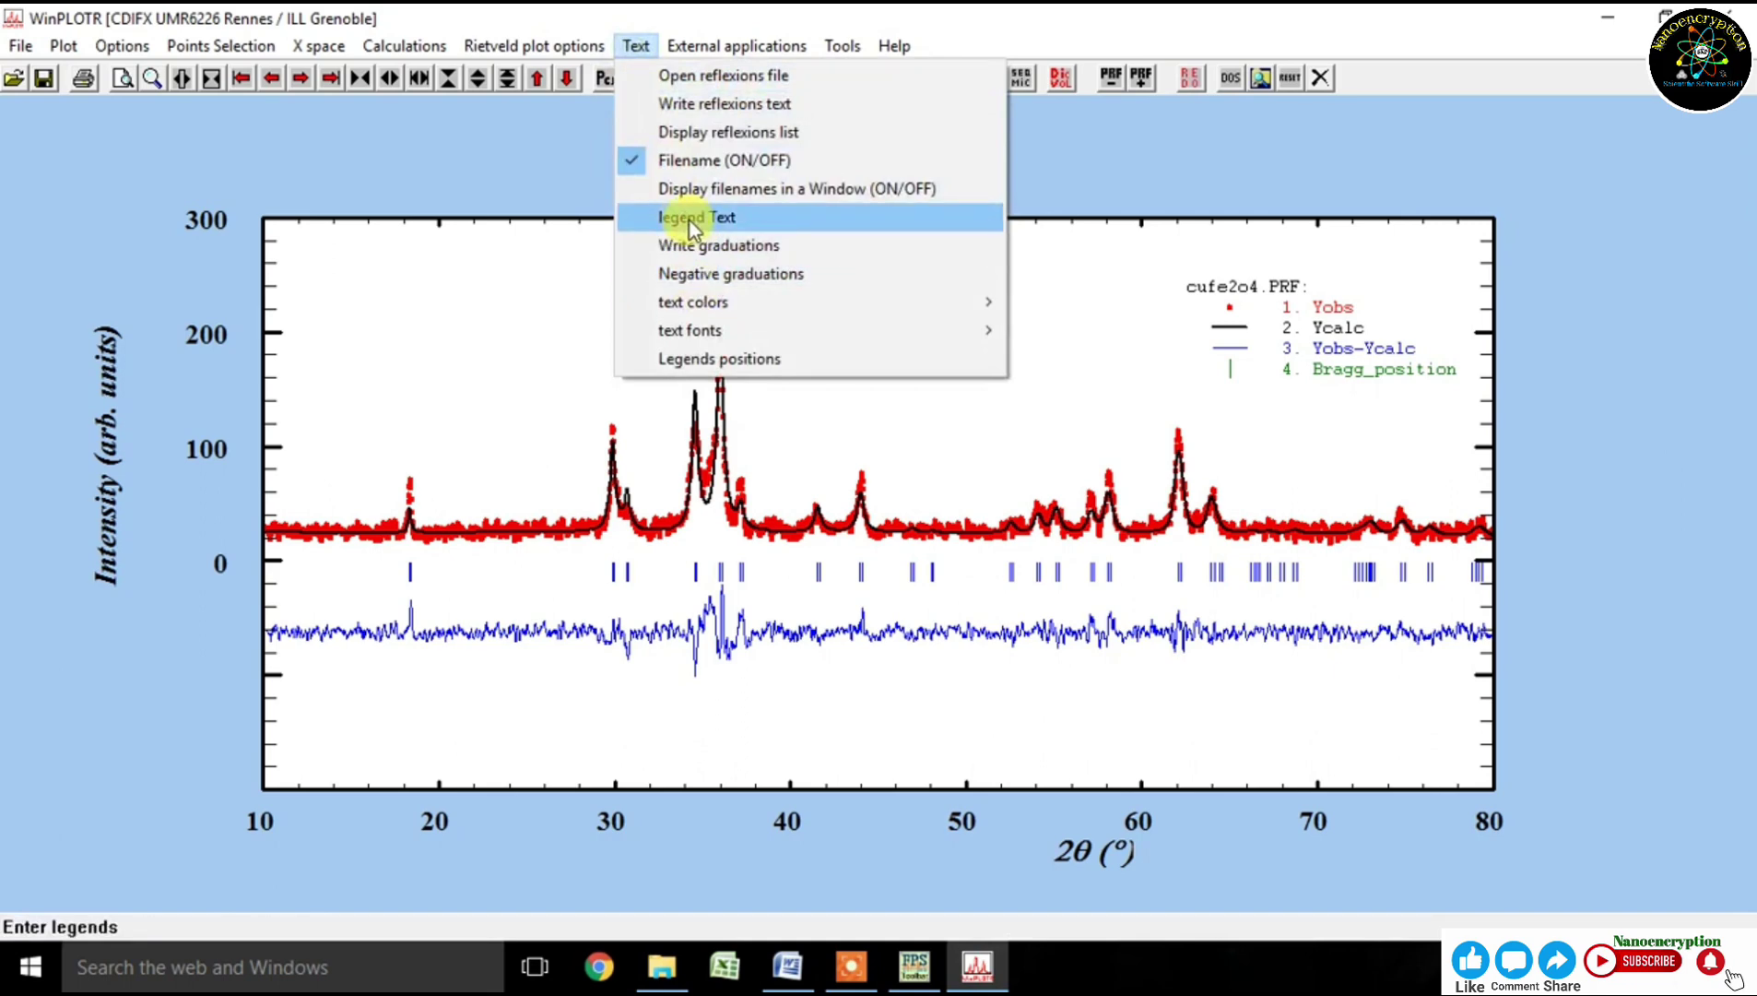
pyautogui.click(687, 103)
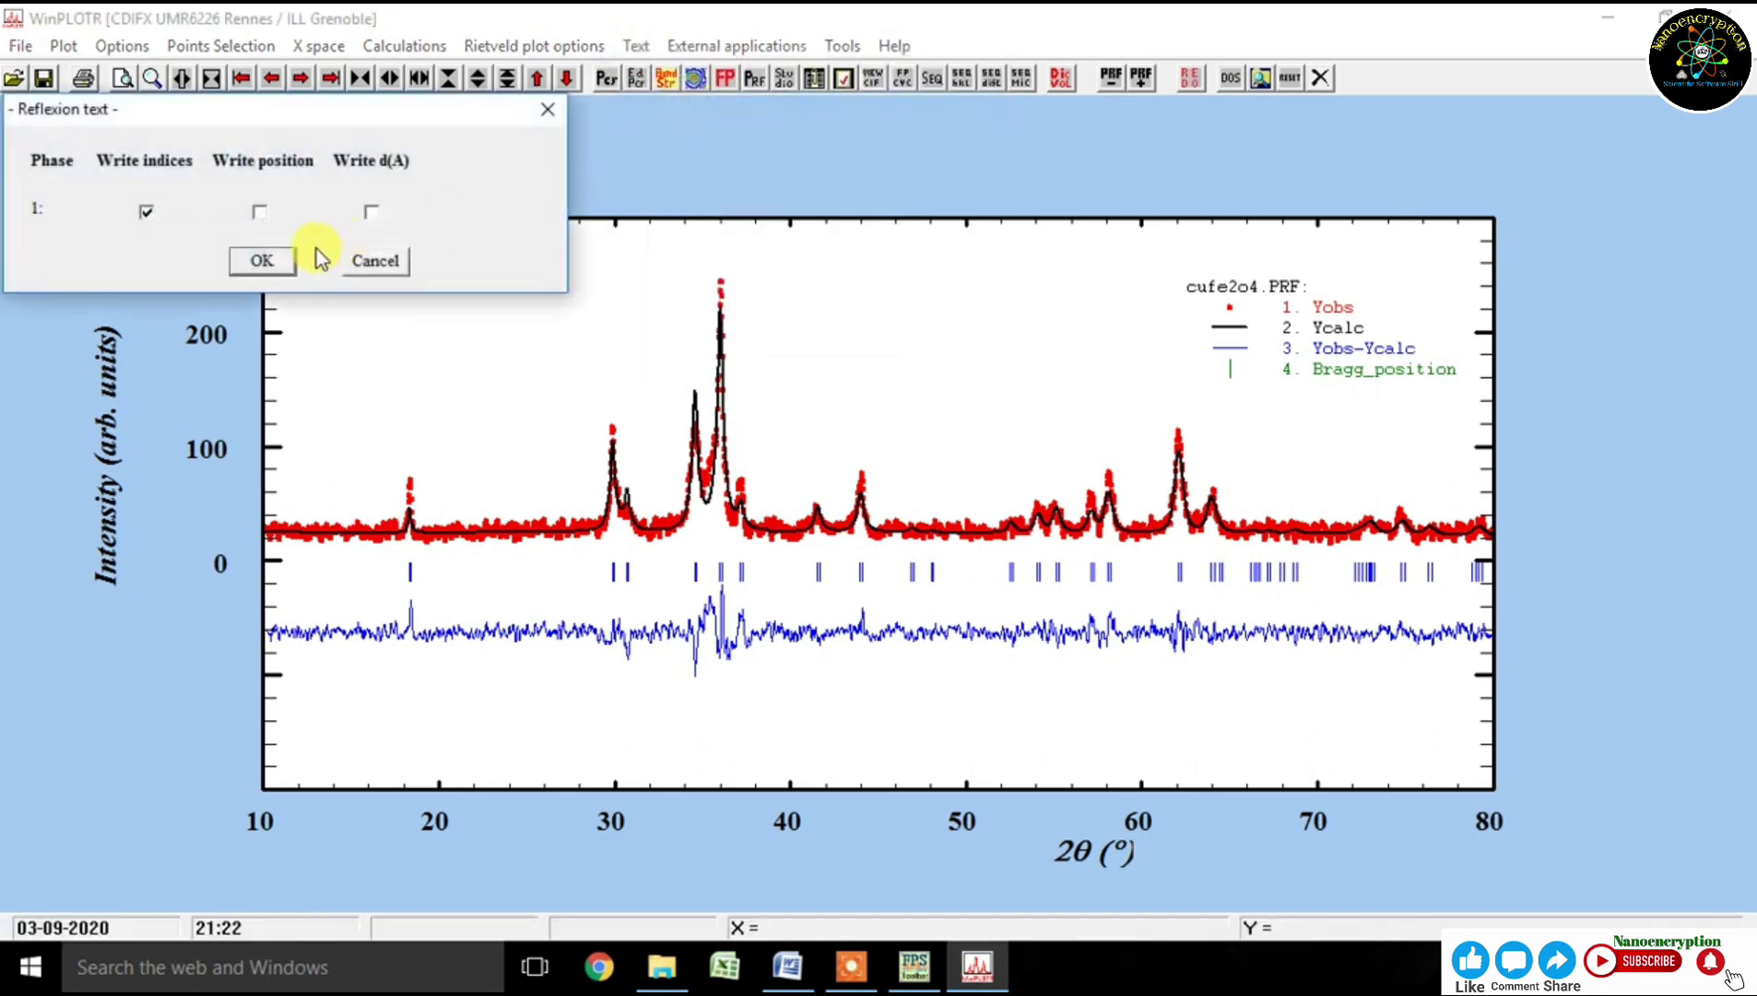
pyautogui.click(263, 262)
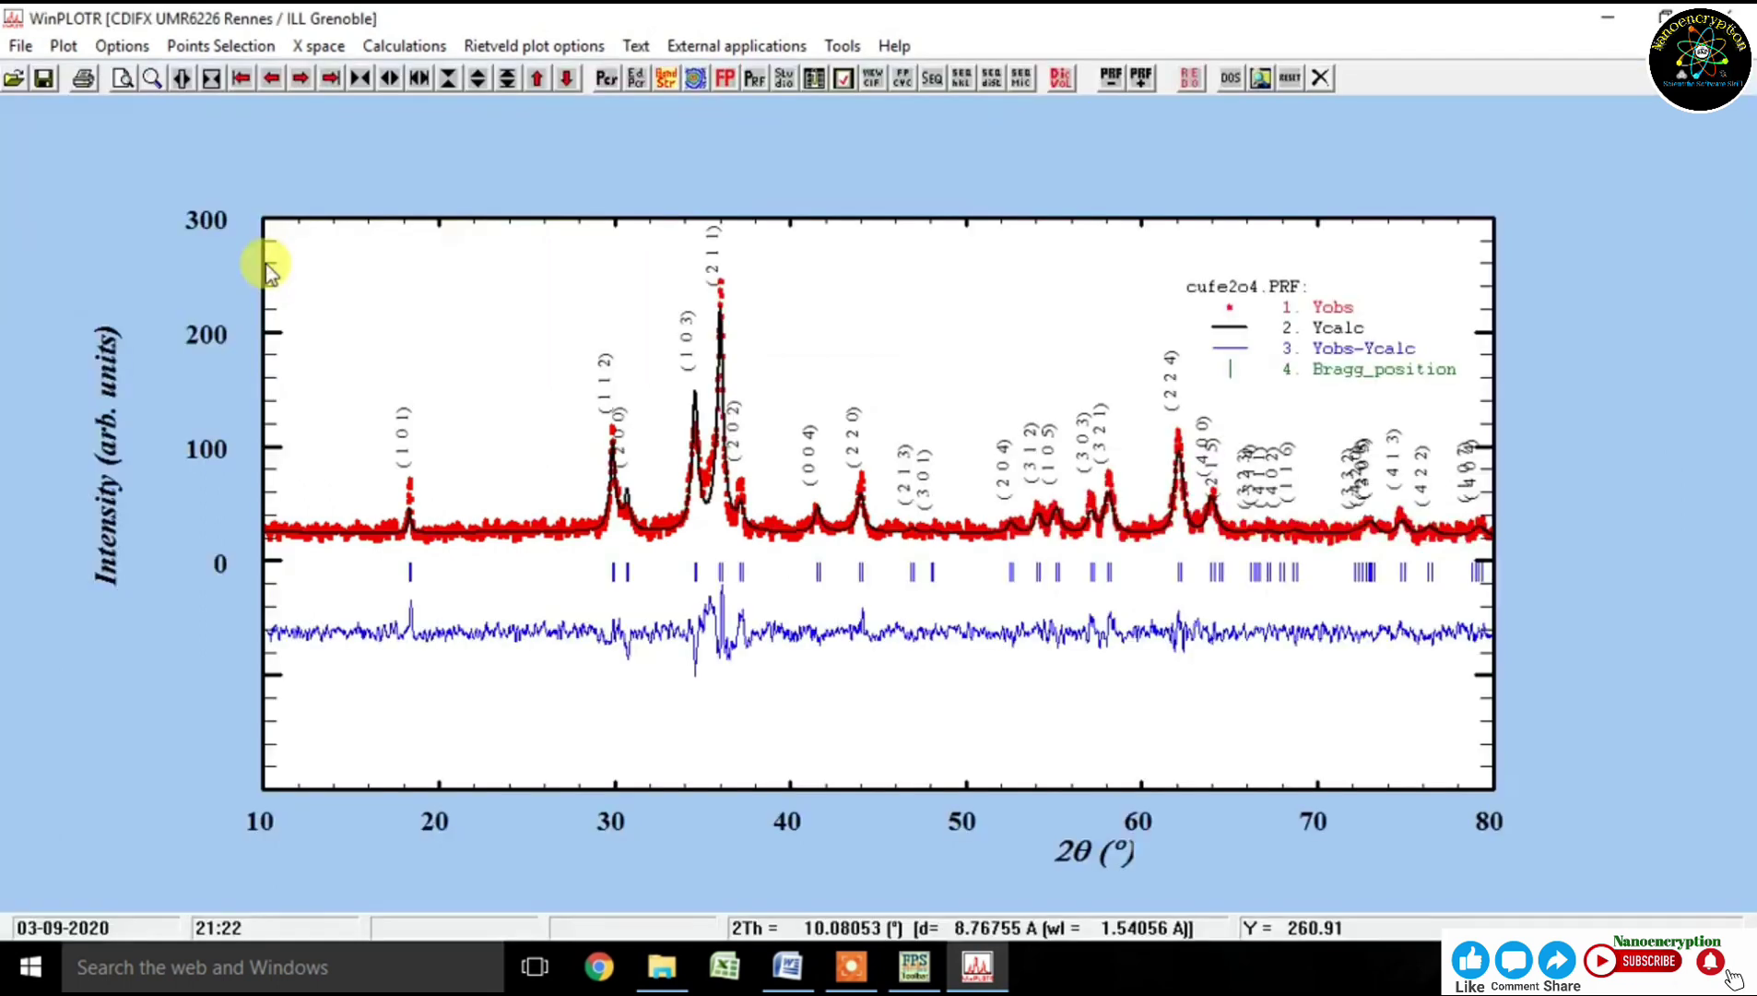
# - Set the font style of the (hkl) indices to Bold
pyautogui.click(637, 46)
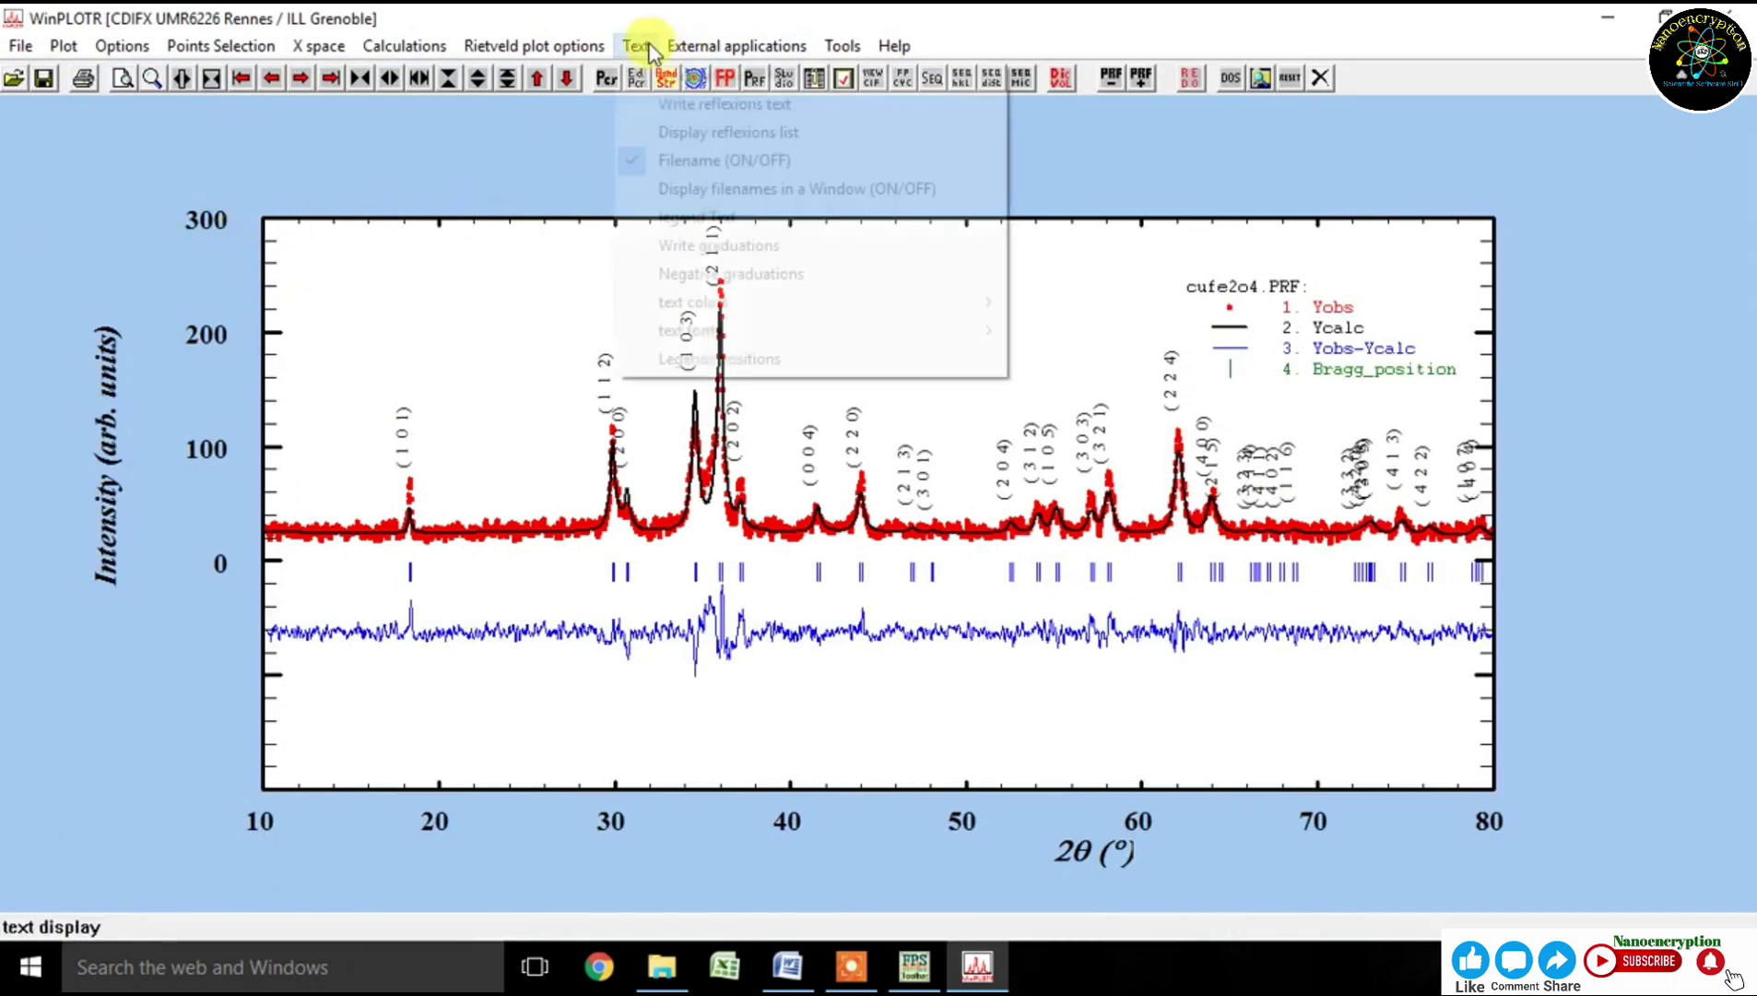
pyautogui.moveTo(707, 335)
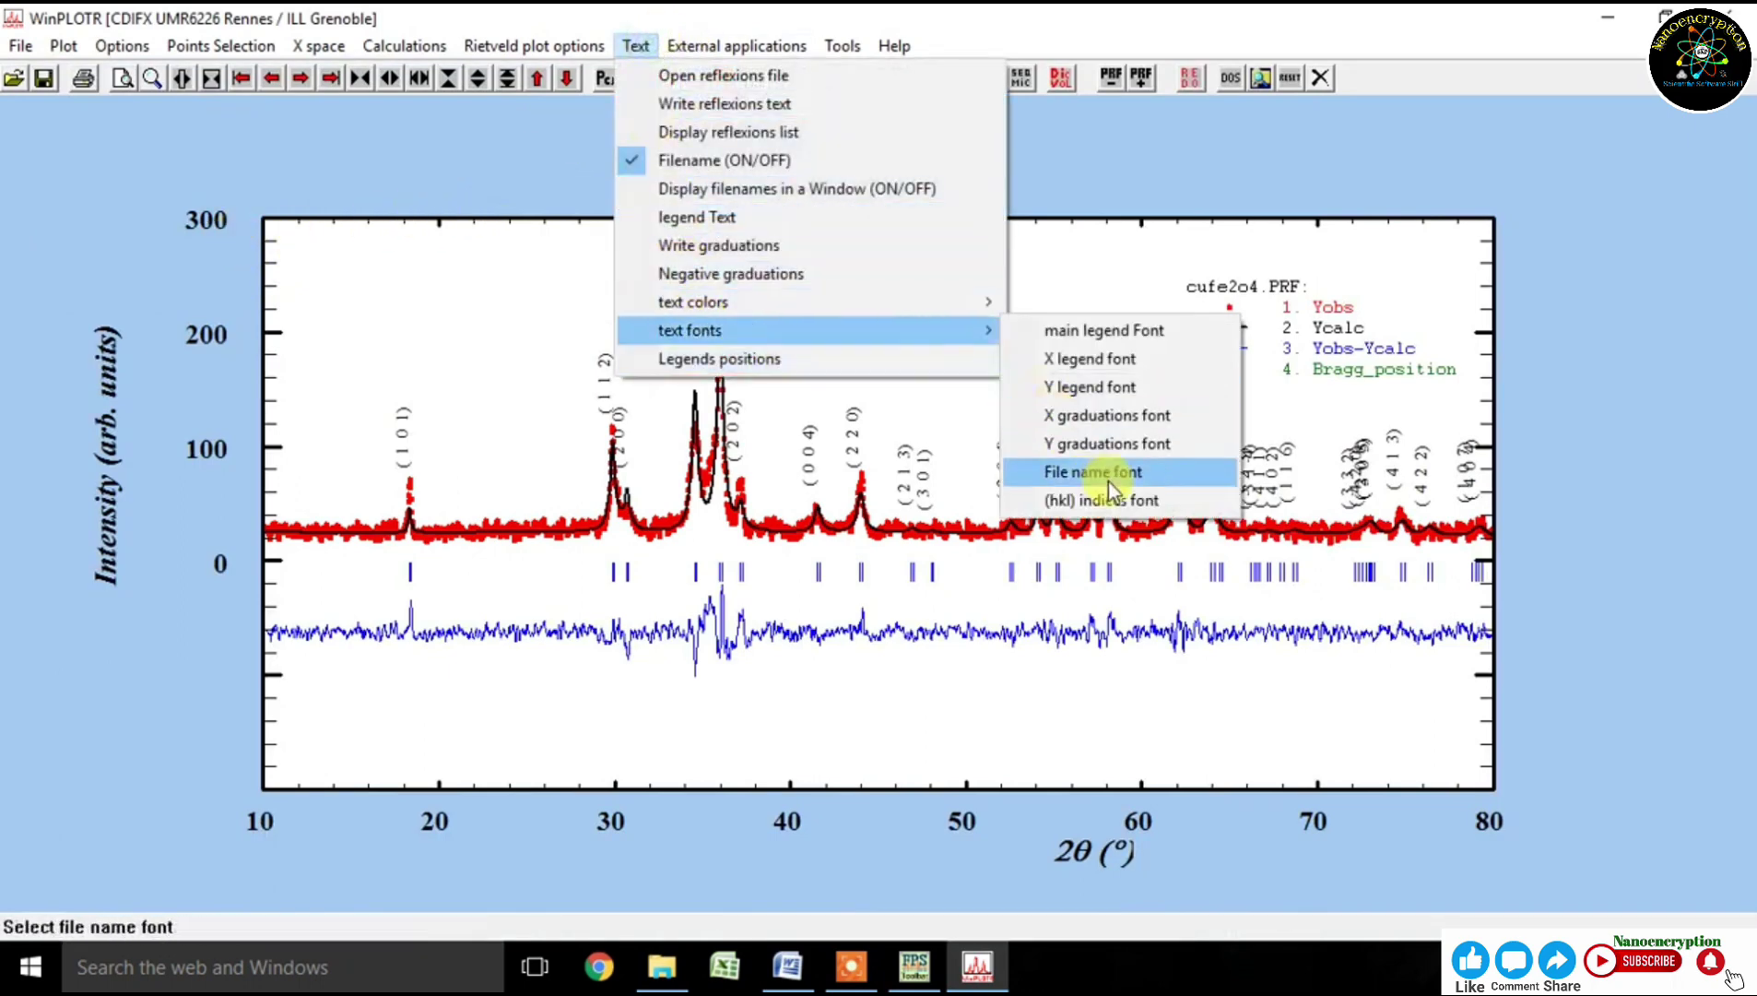
pyautogui.click(1118, 503)
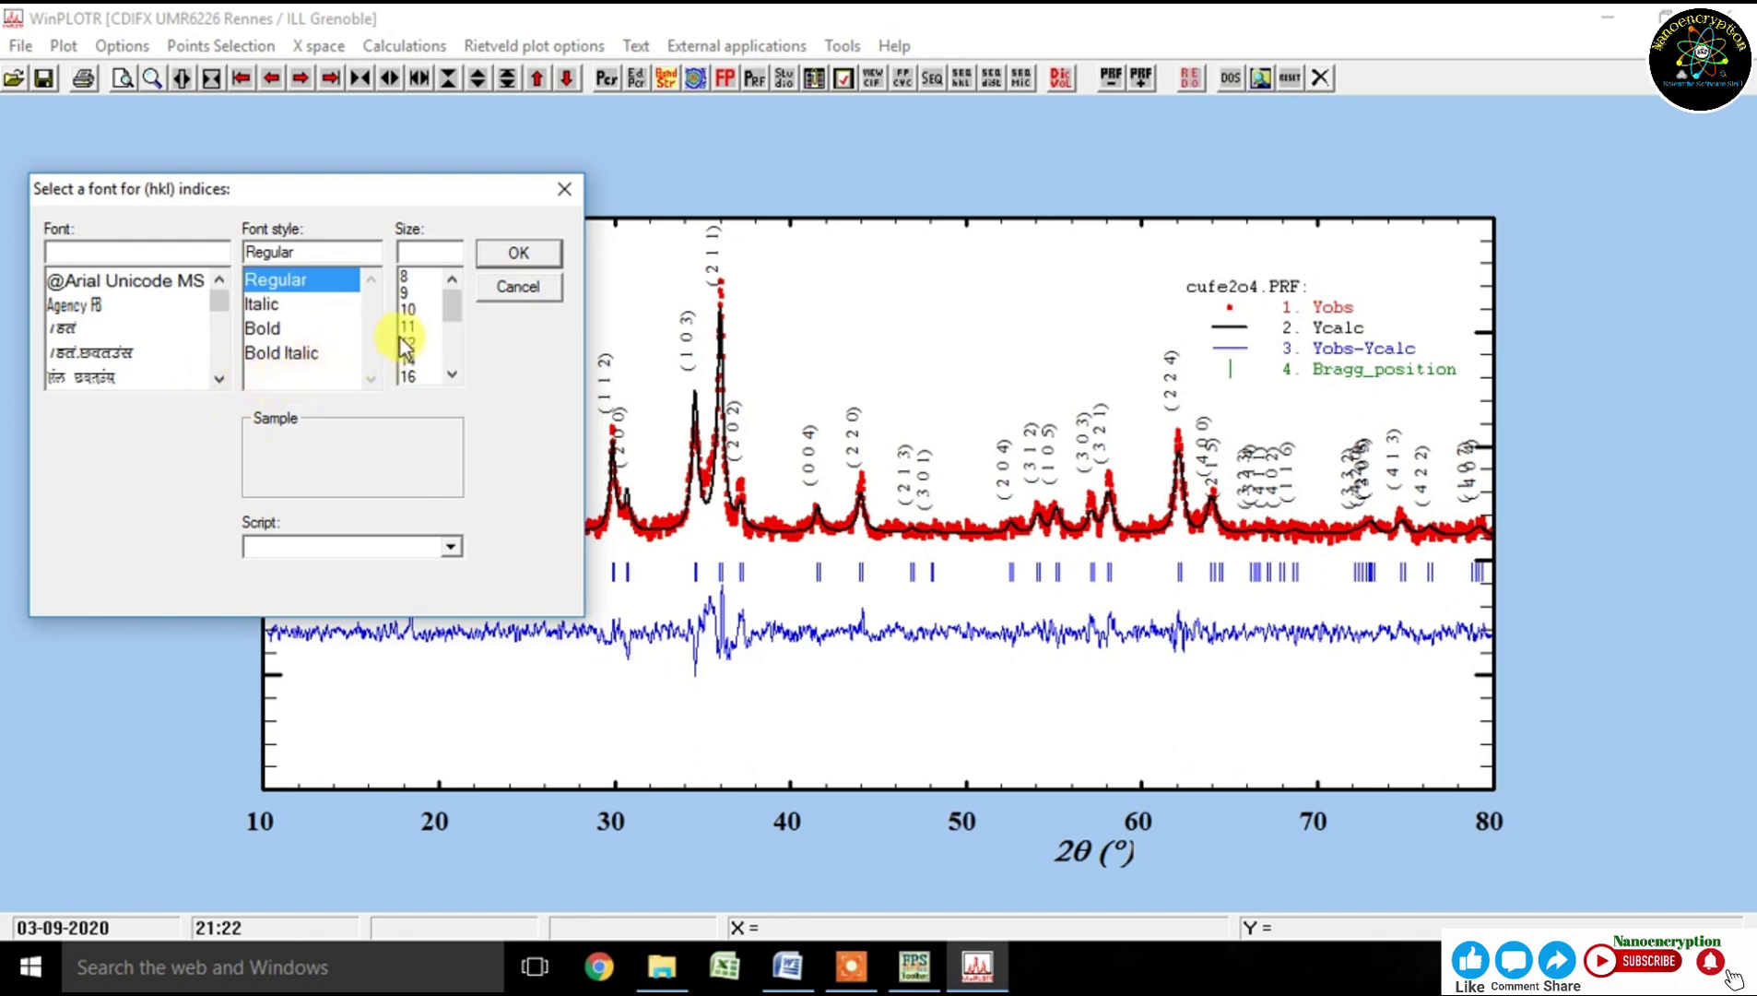
pyautogui.click(291, 328)
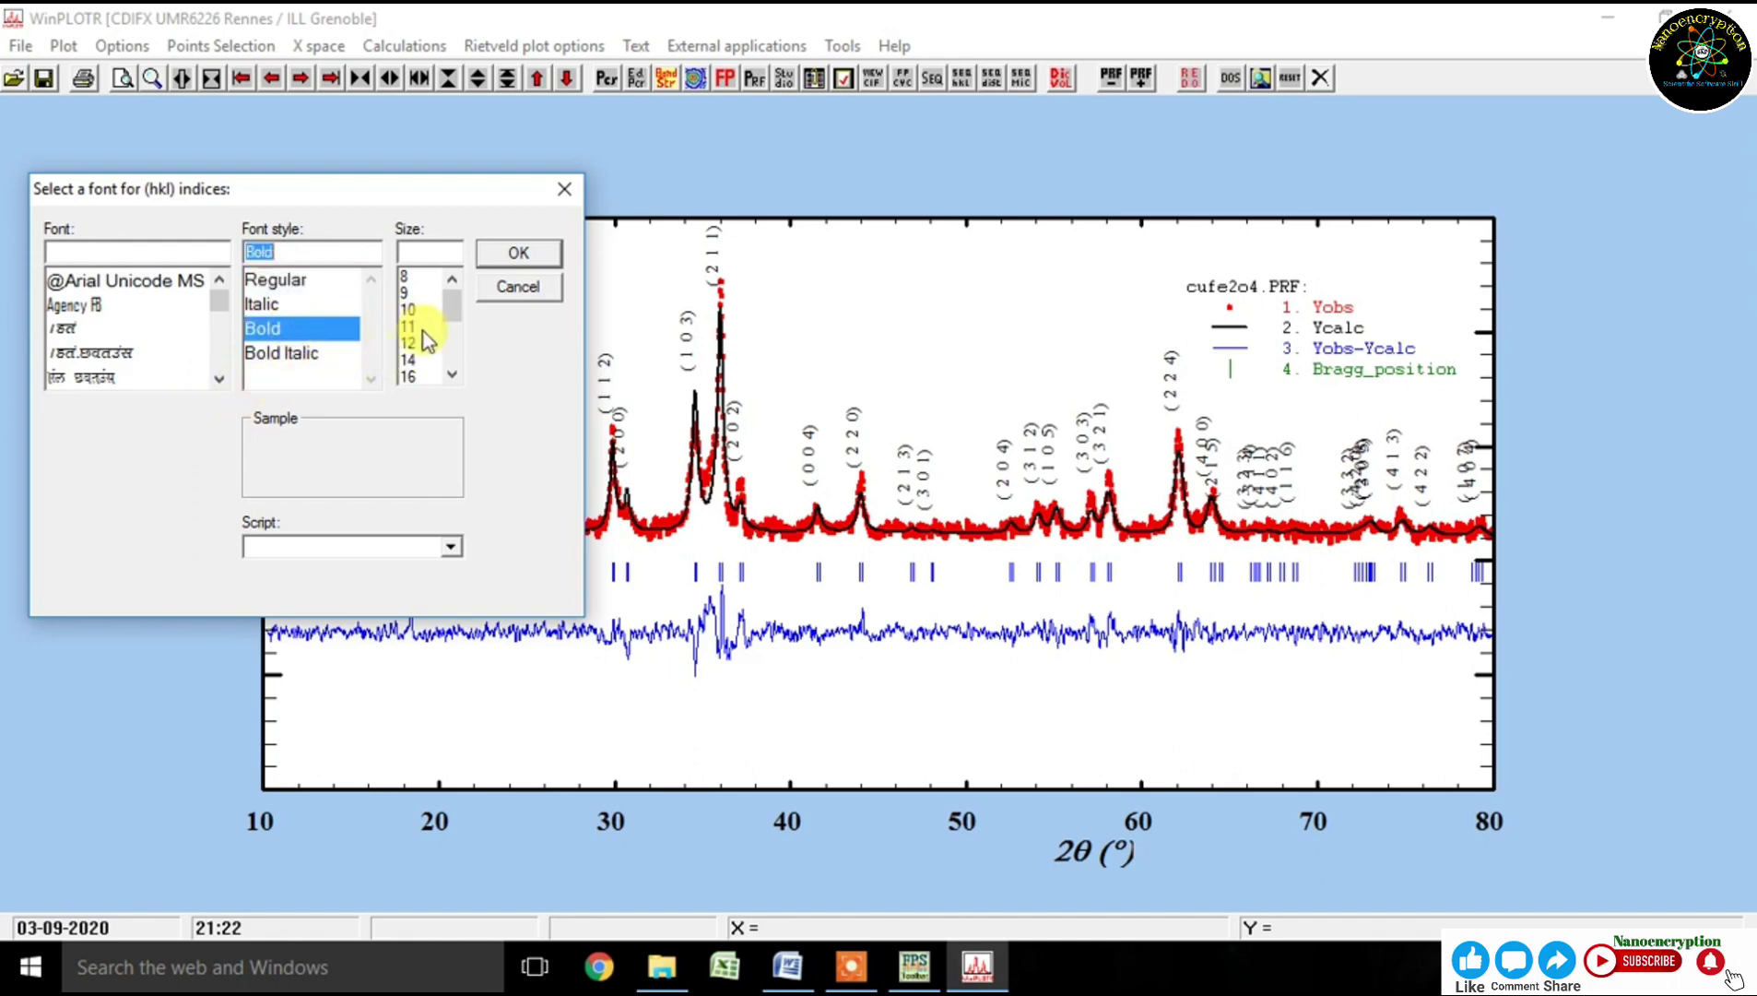
pyautogui.click(513, 254)
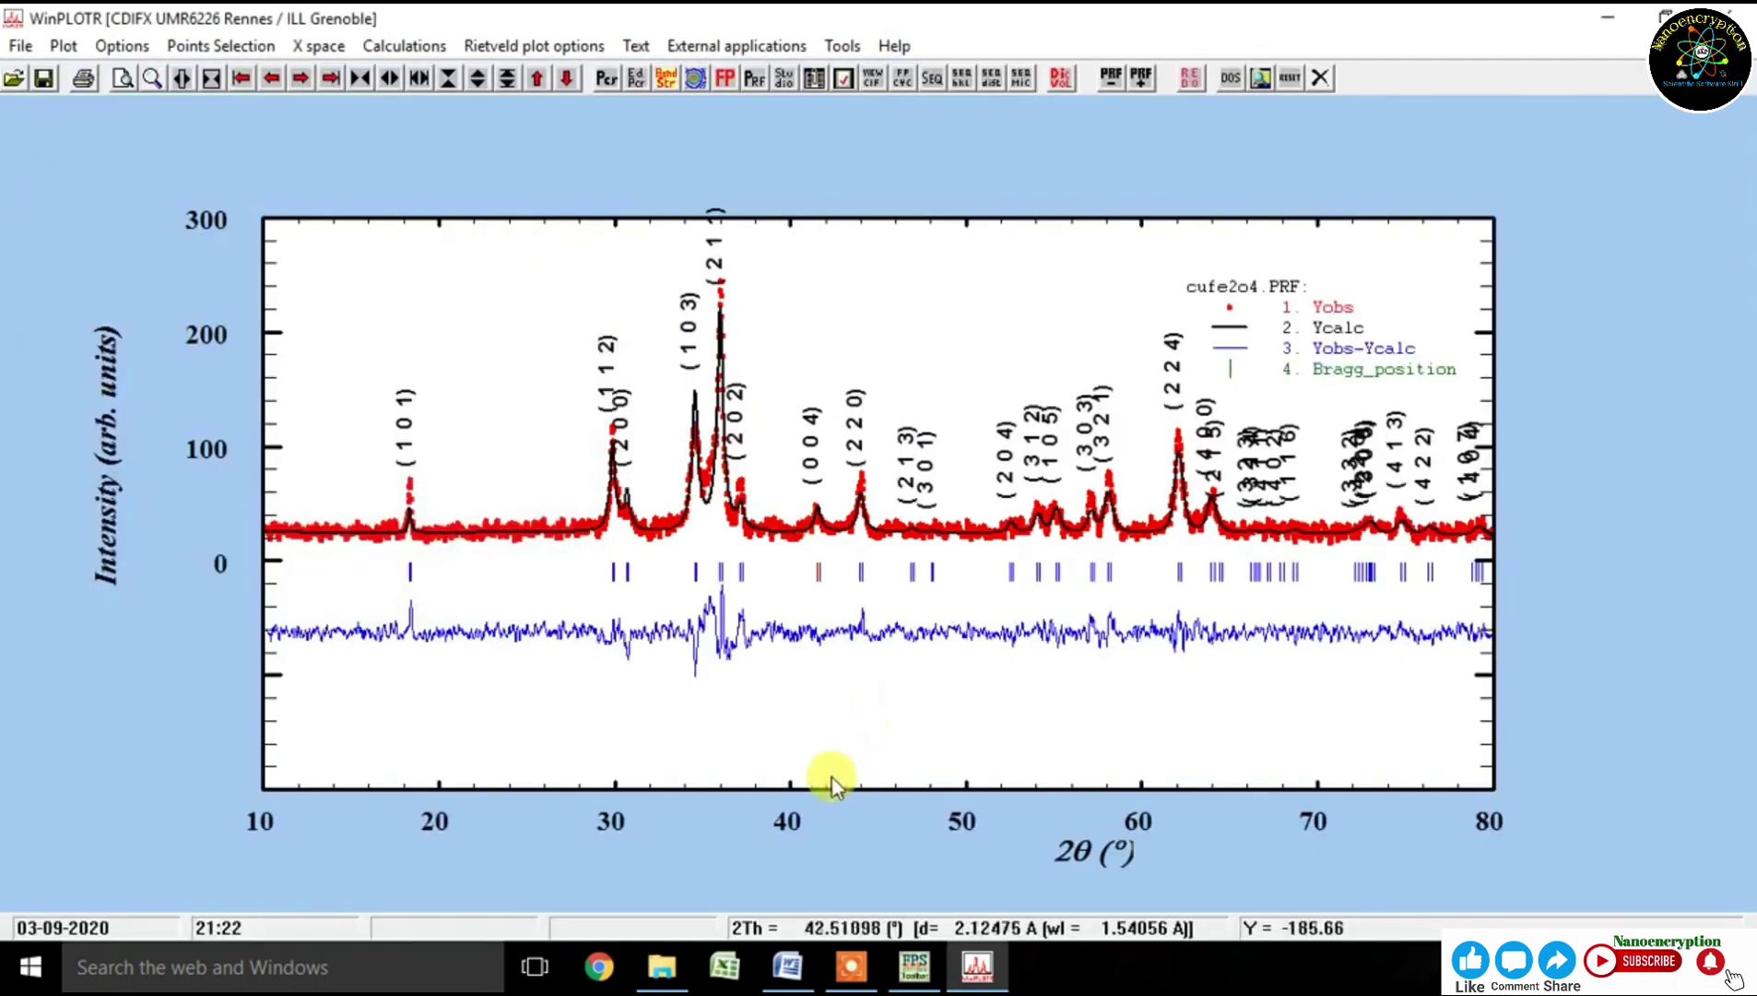
pyautogui.click(844, 966)
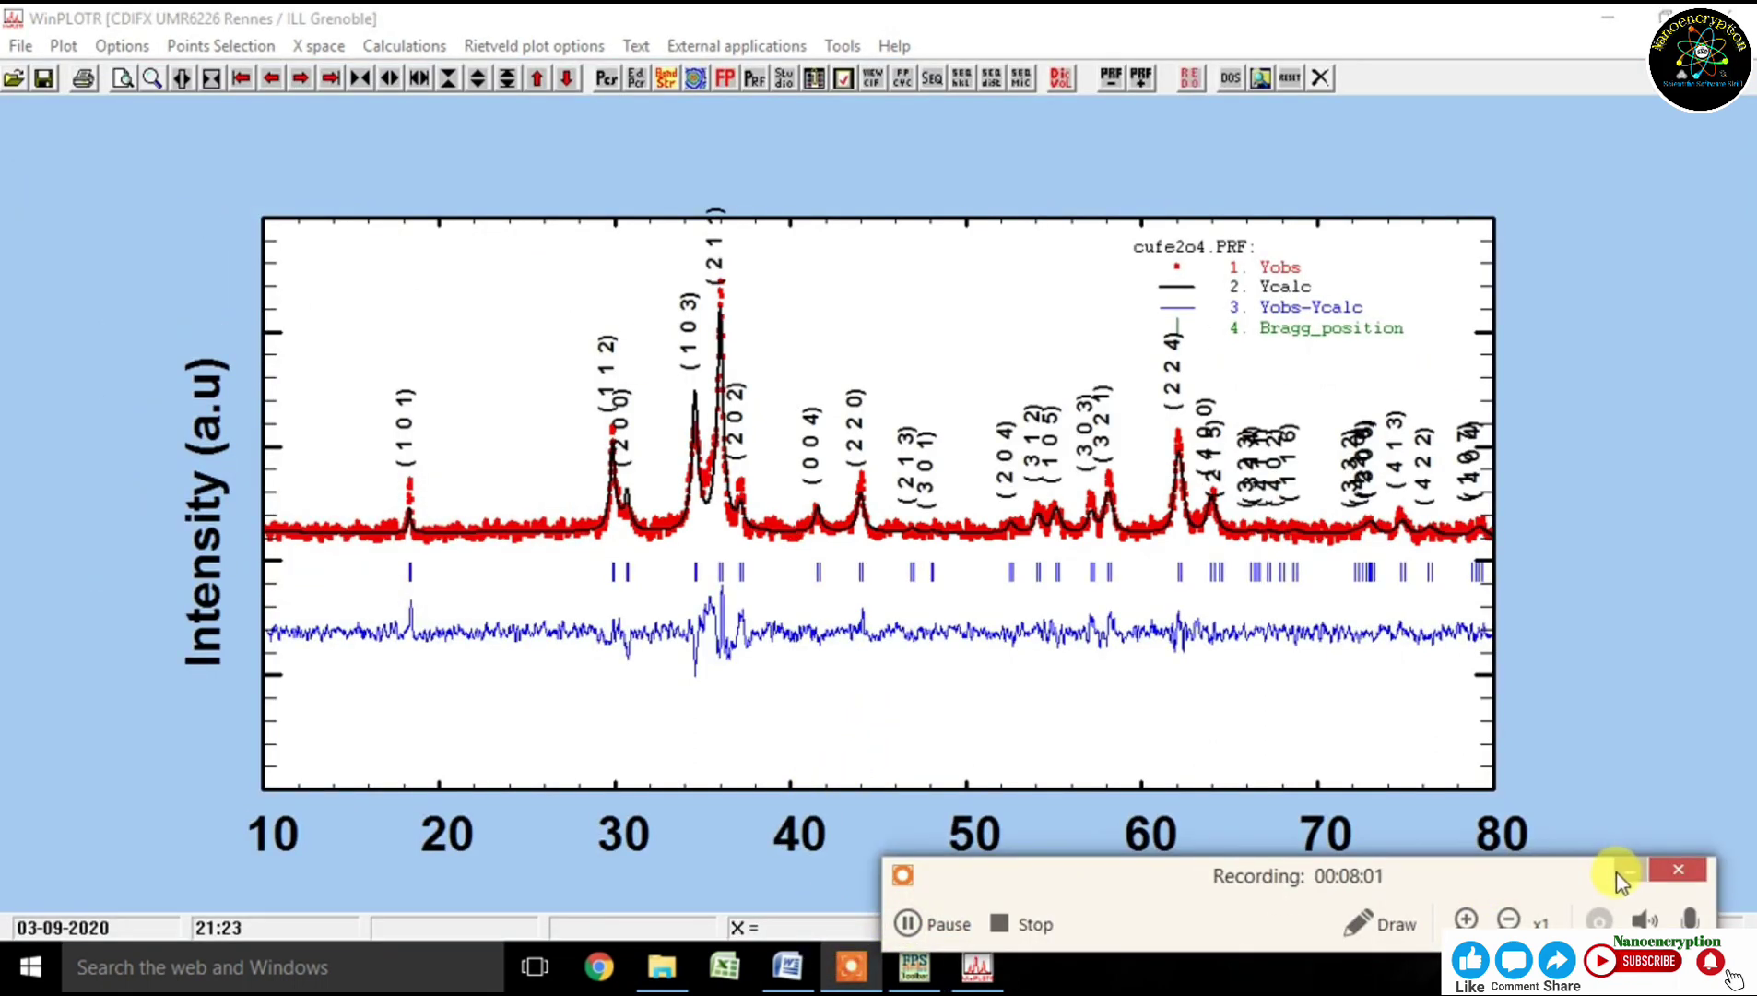
pyautogui.click(1619, 873)
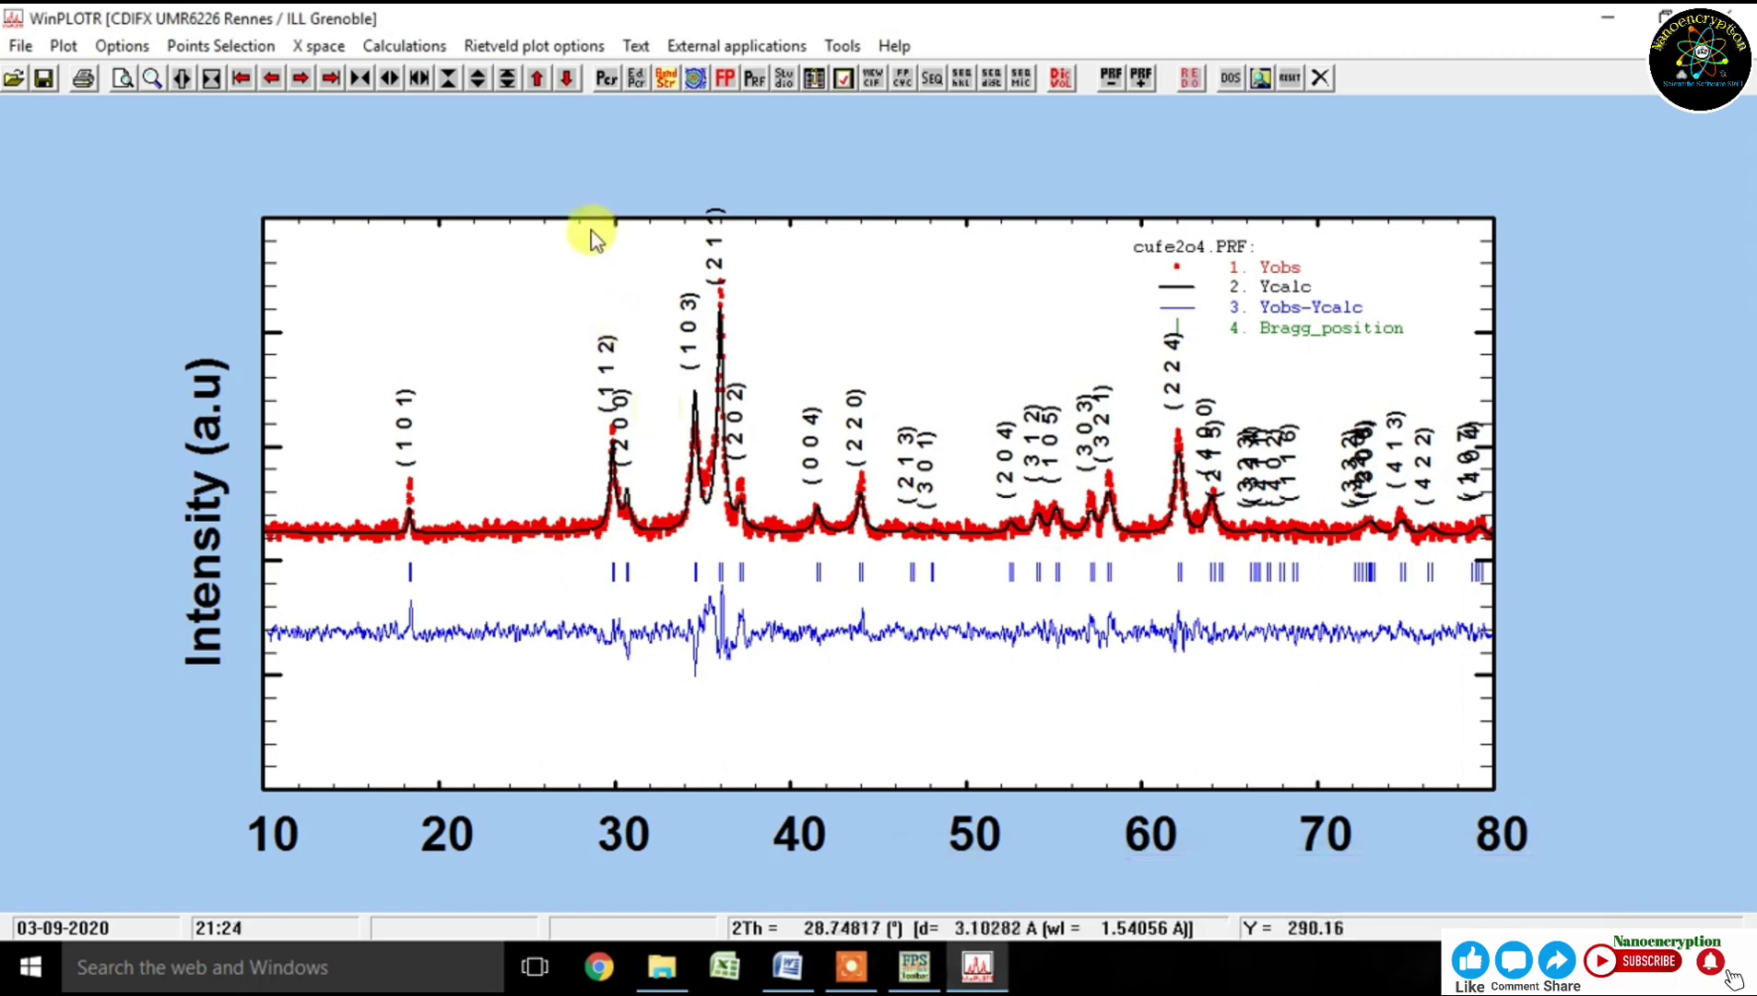
# - Expand the plot's intensity range so the tallest peak's (2 1 1) label fits inside the frame
pyautogui.click(479, 78)
pyautogui.click(478, 79)
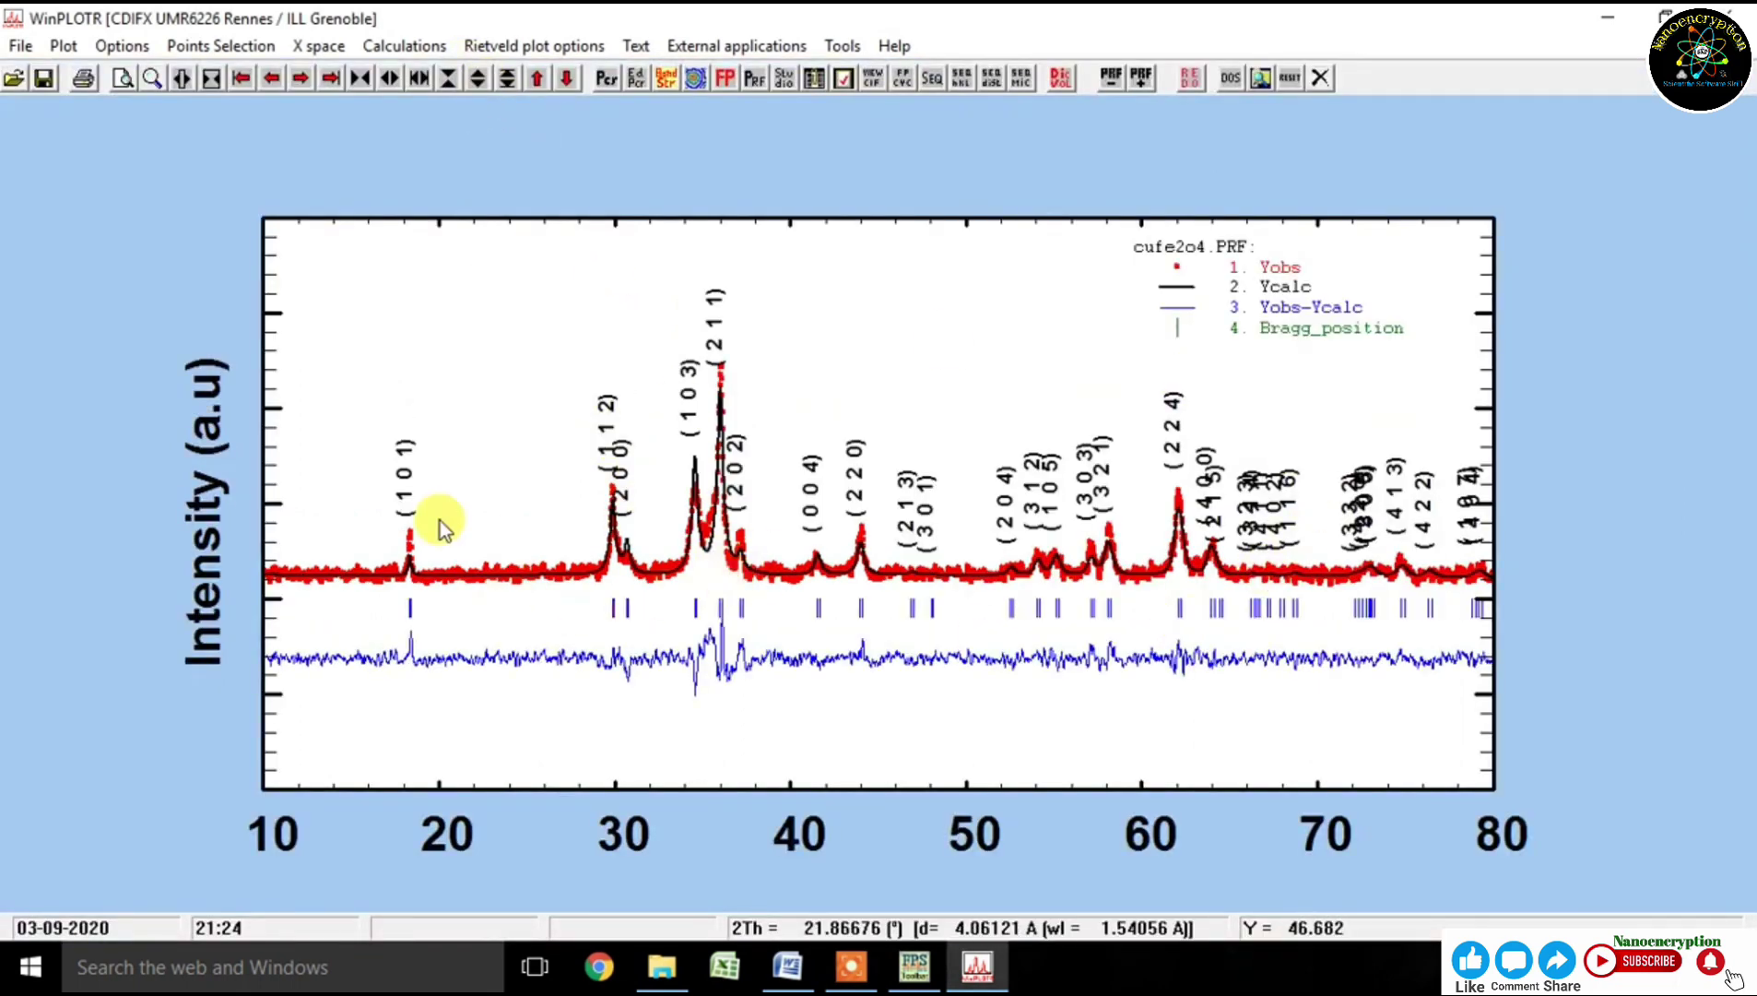
# - Open the file commands for printing or exporting the formatted plot
pyautogui.click(34, 51)
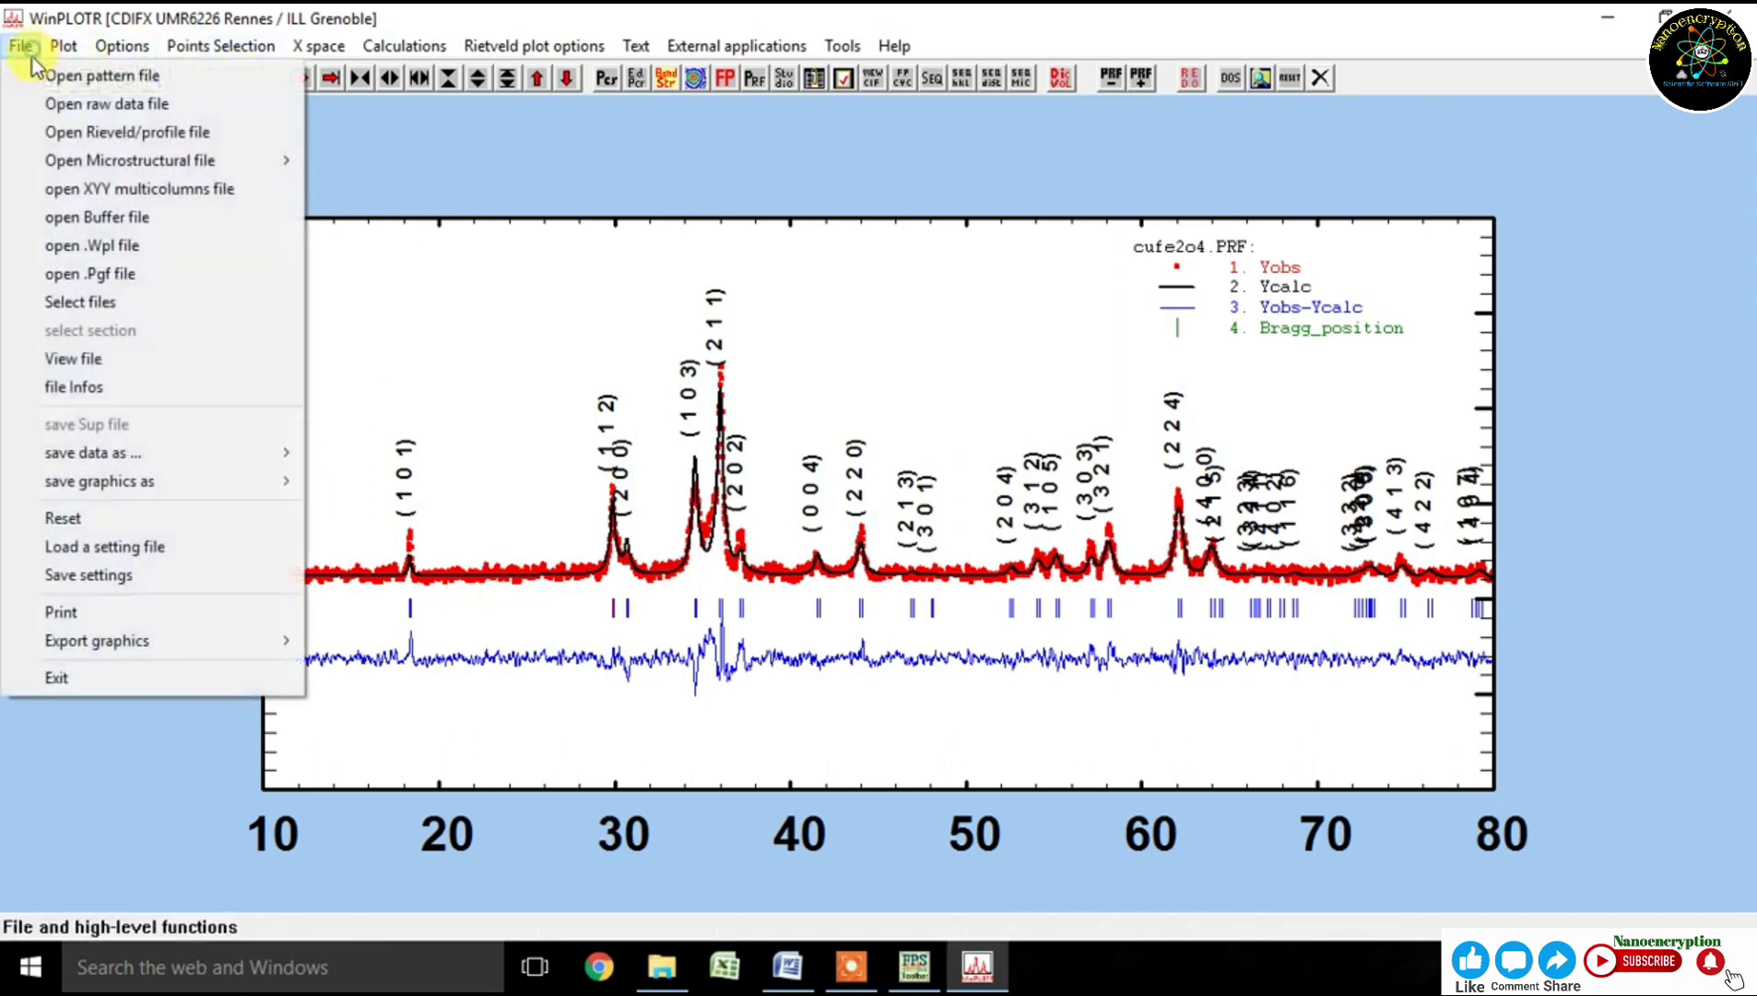
pyautogui.click(569, 176)
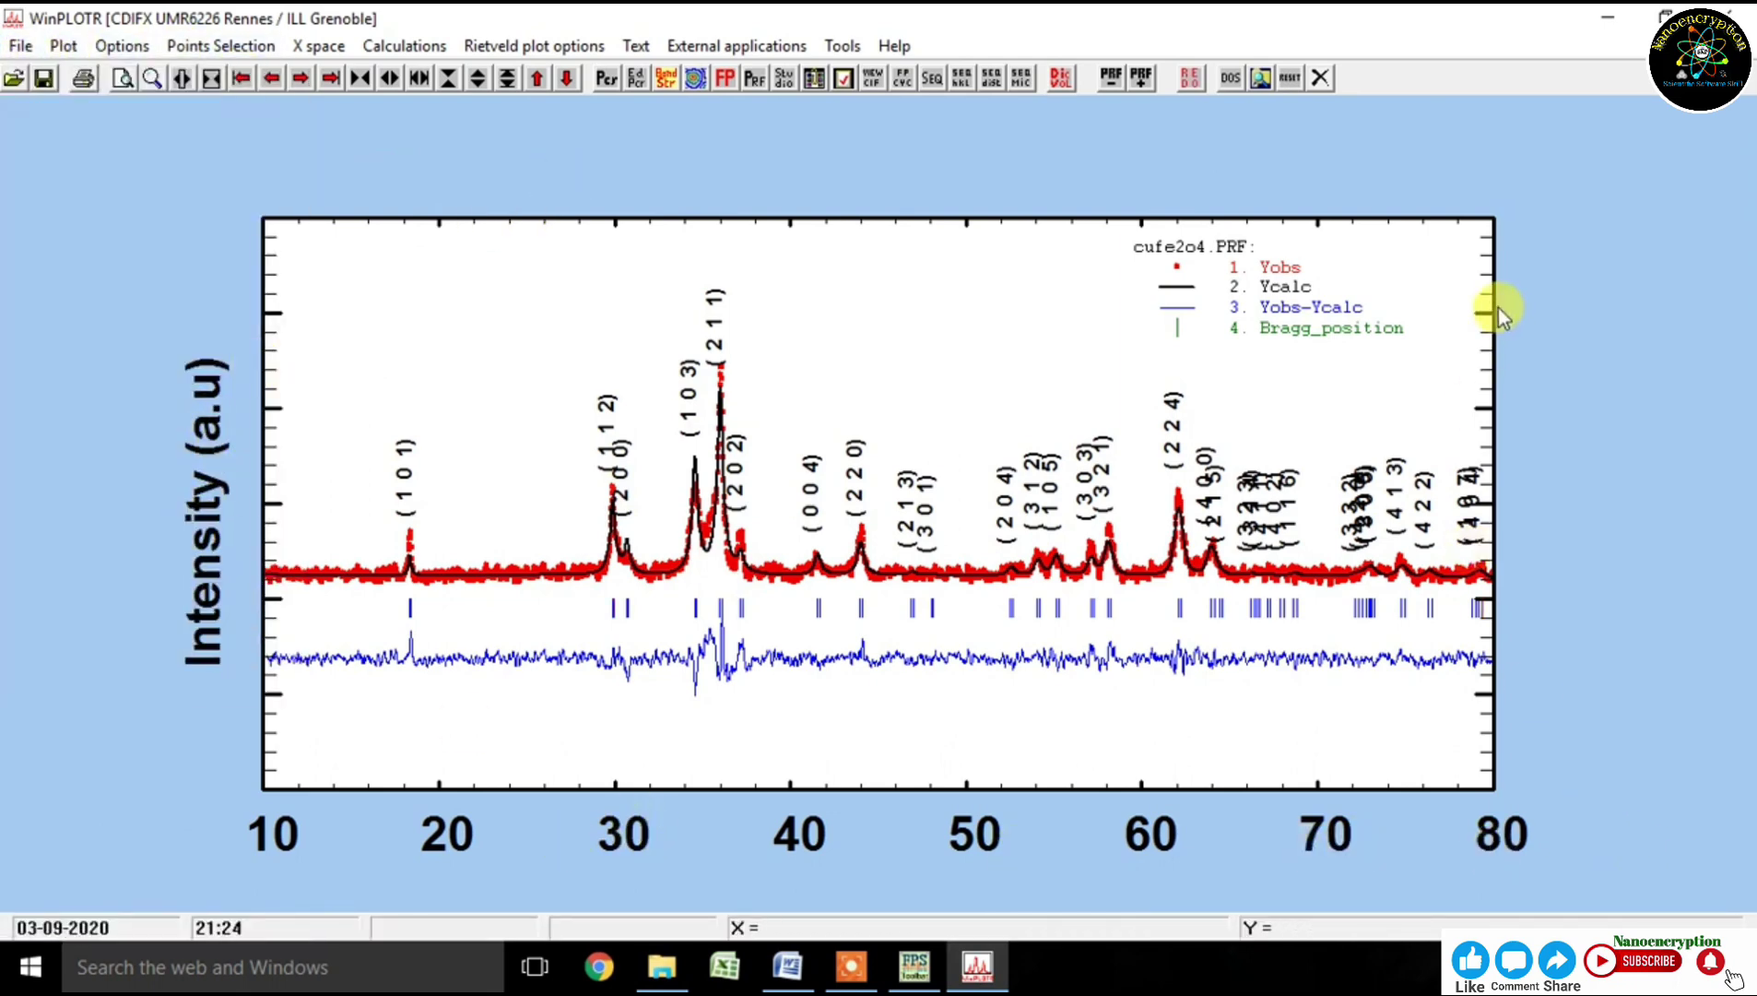
pyautogui.click(20, 46)
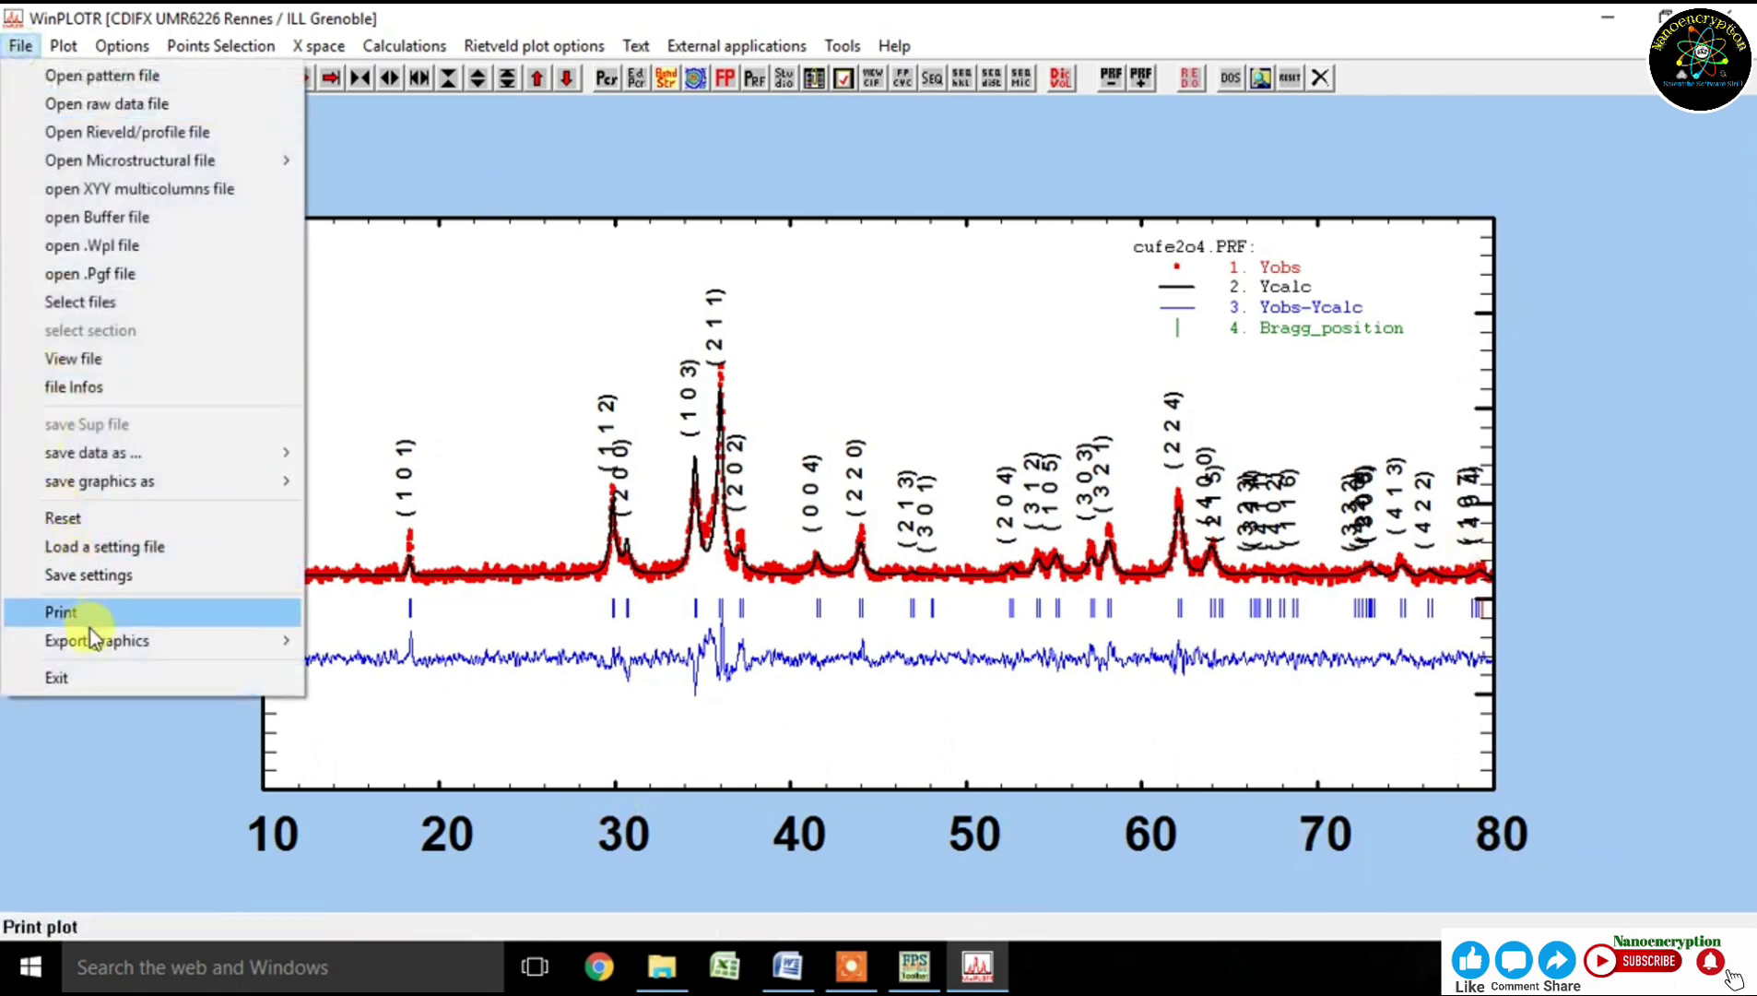